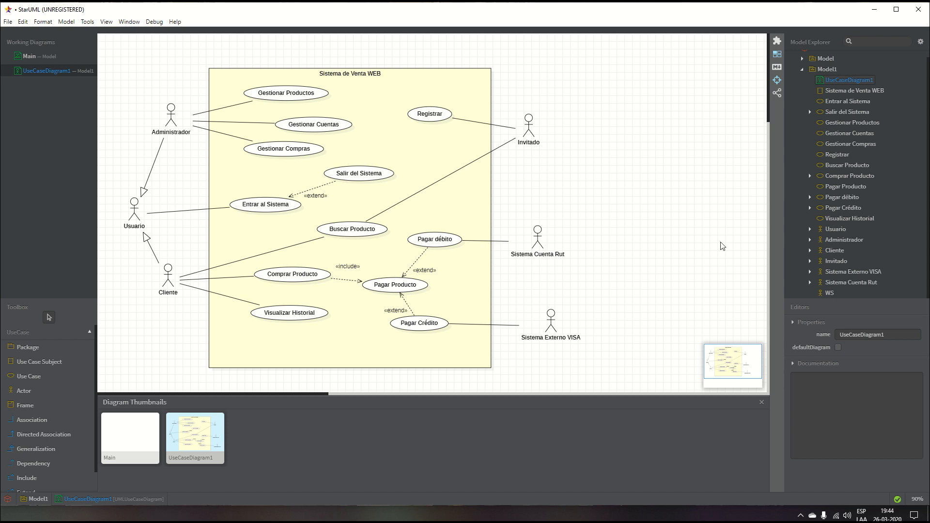
Step: Collapse Model1 in the model tree and add a Class Diagram to the Untitled project
scroll(791, 117, up, 1)
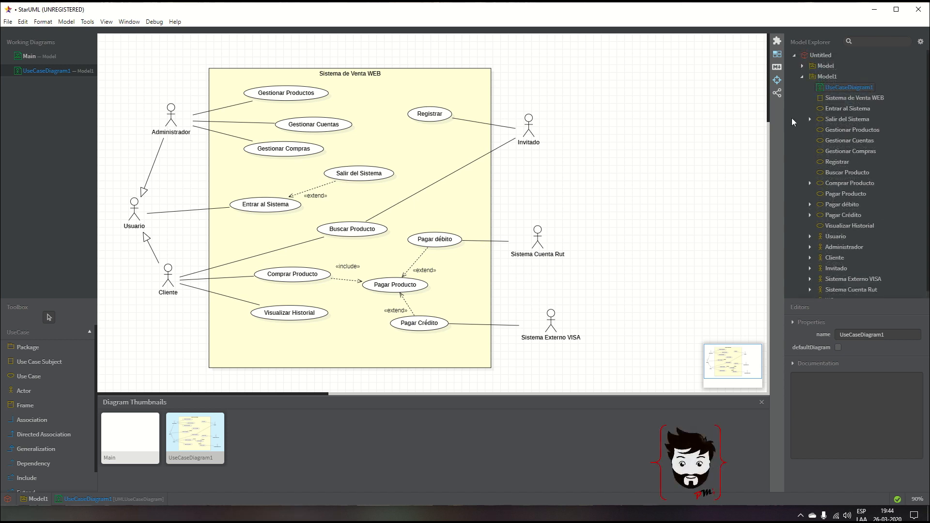
click(802, 76)
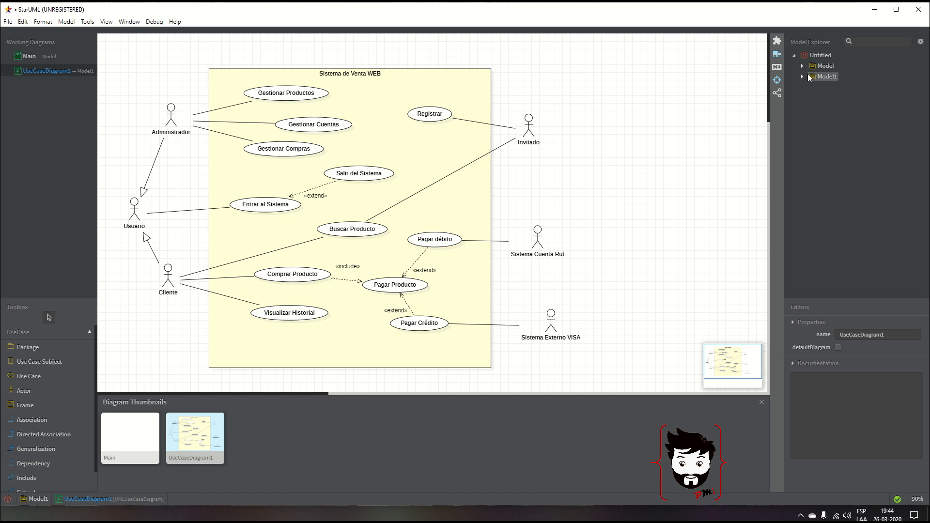
right_click(817, 60)
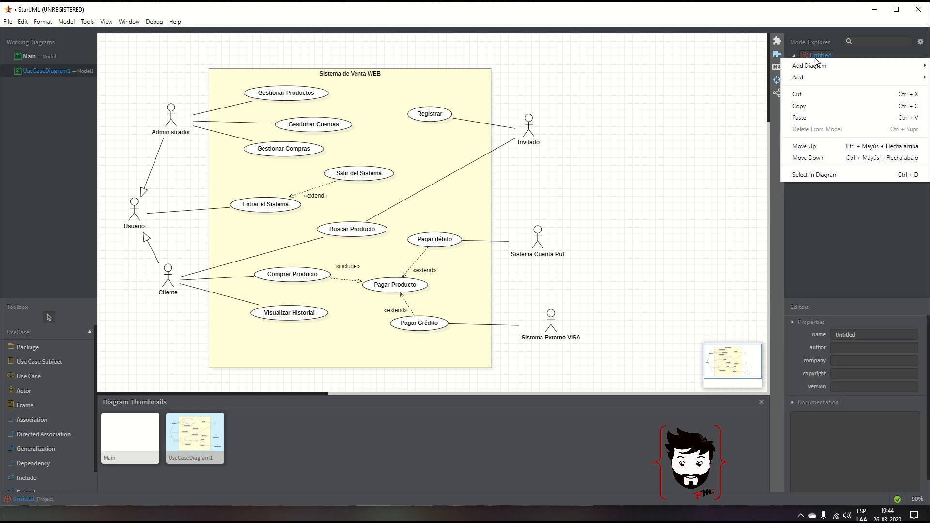
mouse_move(814, 66)
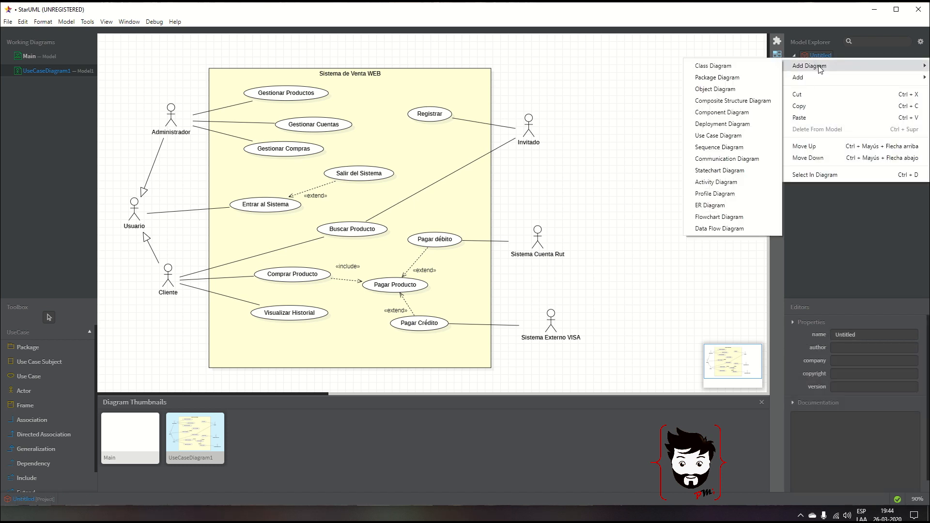
click(755, 67)
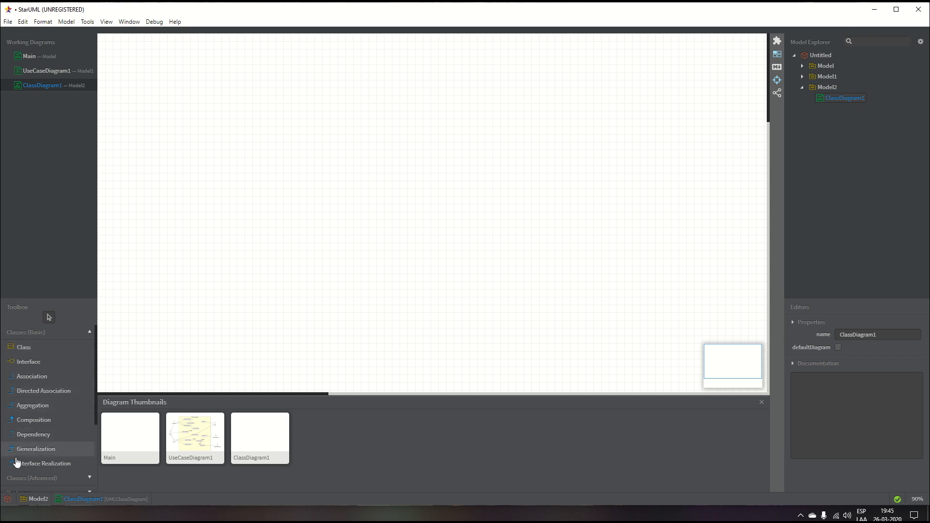
Step: Review the use case diagram UseCaseDiagram1, then return to the empty ClassDiagram1
click(188, 443)
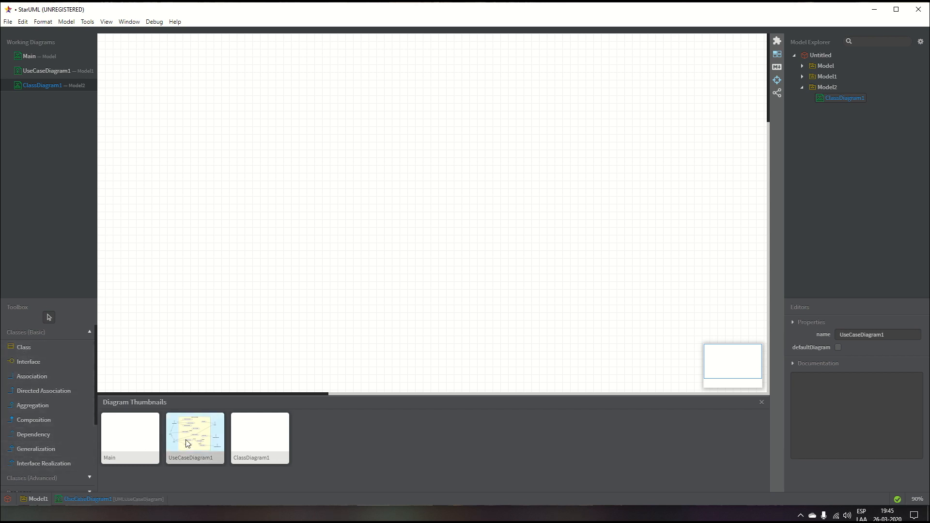
double_click(191, 445)
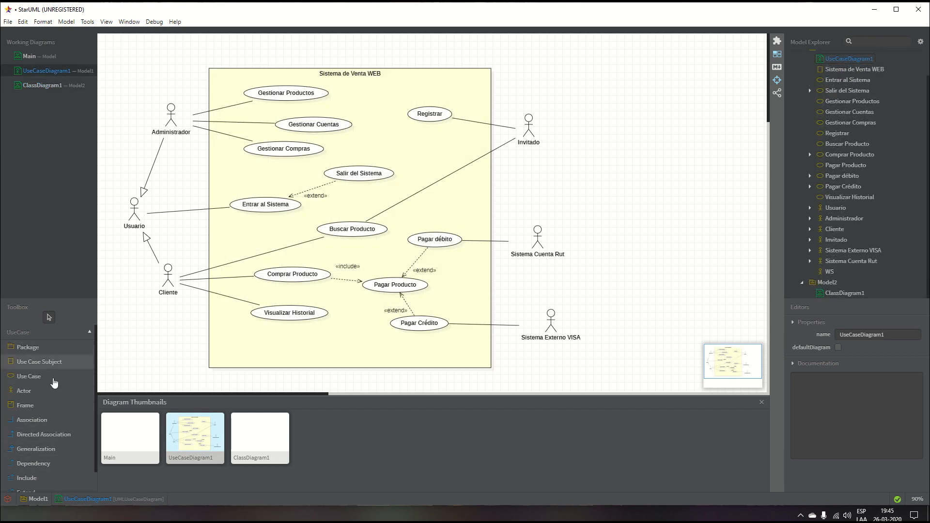
click(260, 437)
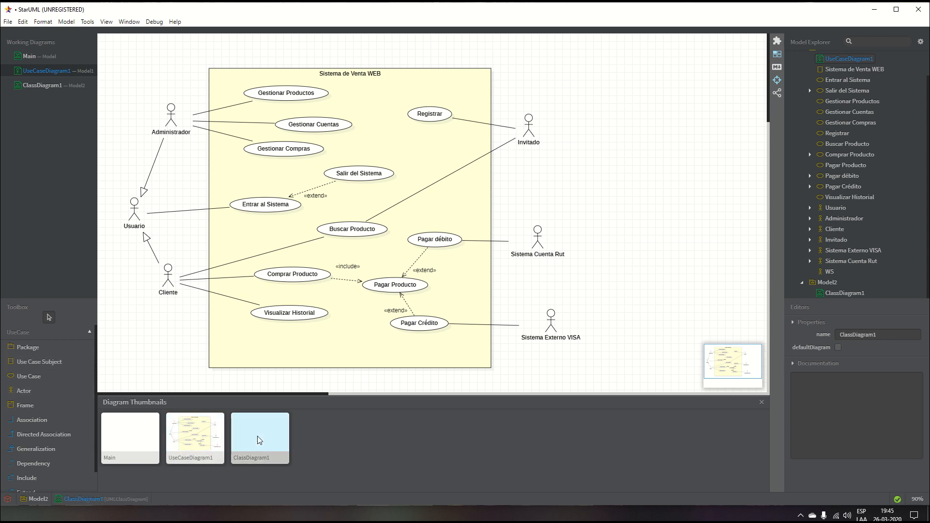
double_click(256, 431)
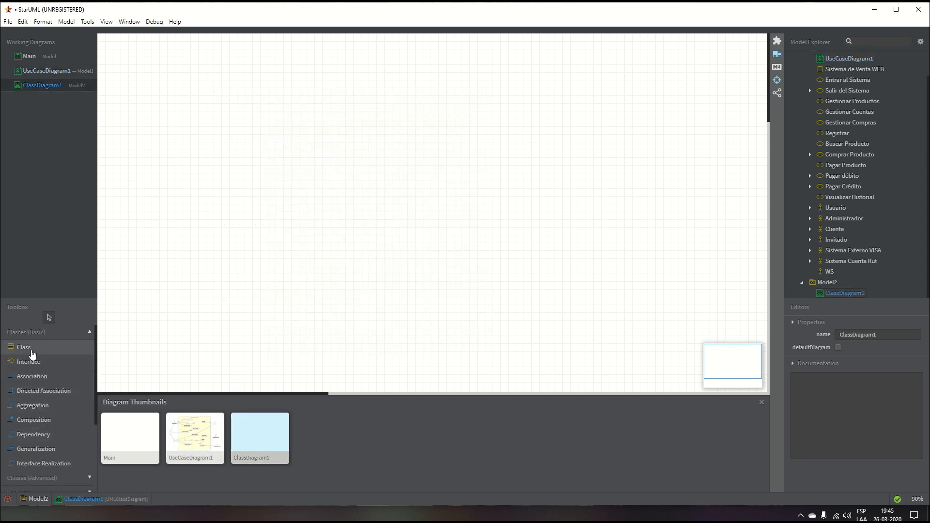
Step: Place a class near the top centre of ClassDiagram1 and name it Usuario after the actor in the use case diagram
click(32, 355)
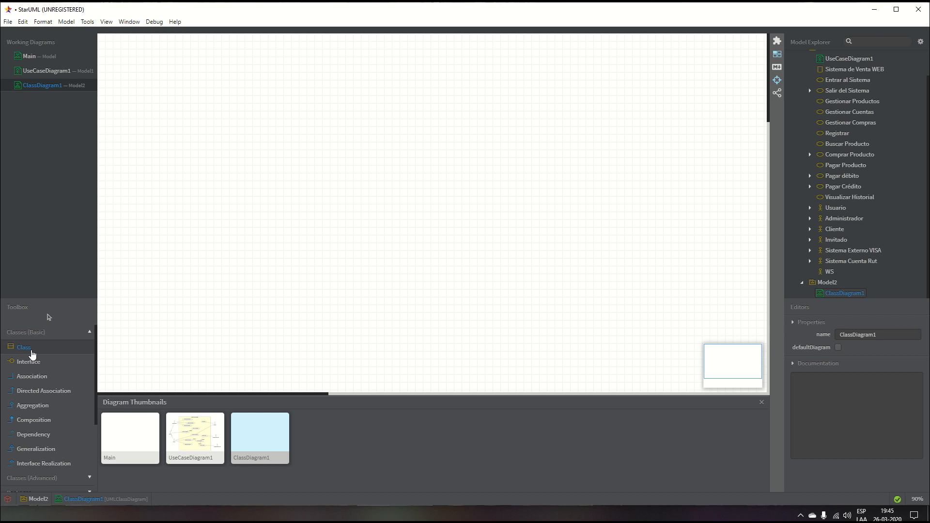
click(366, 96)
click(193, 431)
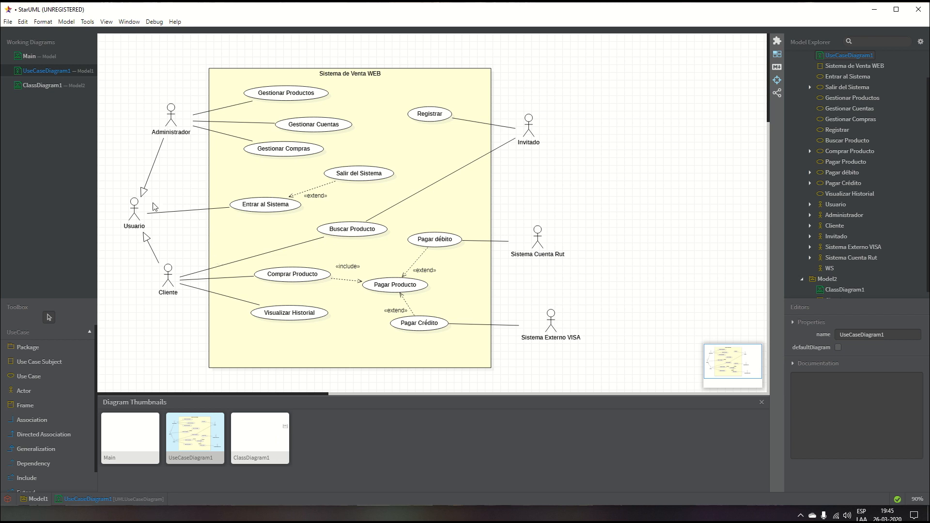
click(254, 437)
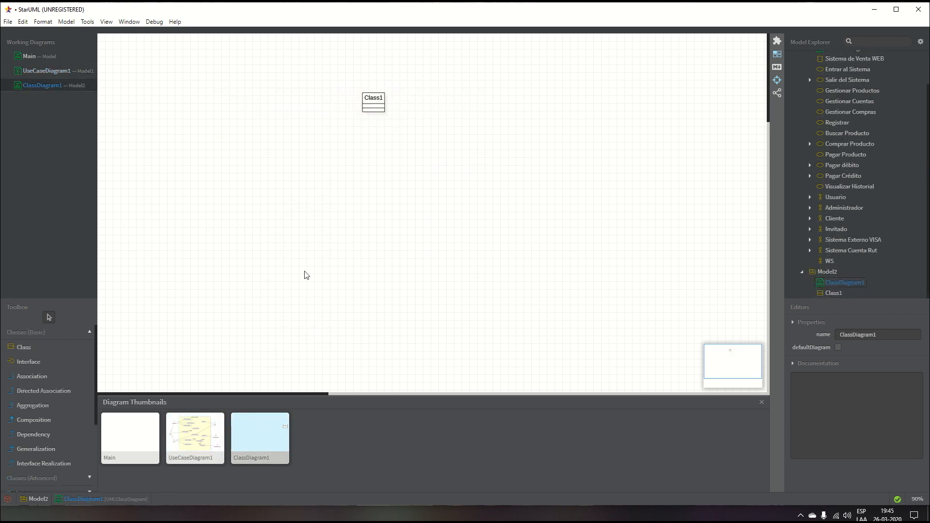
click(375, 106)
double_click(371, 100)
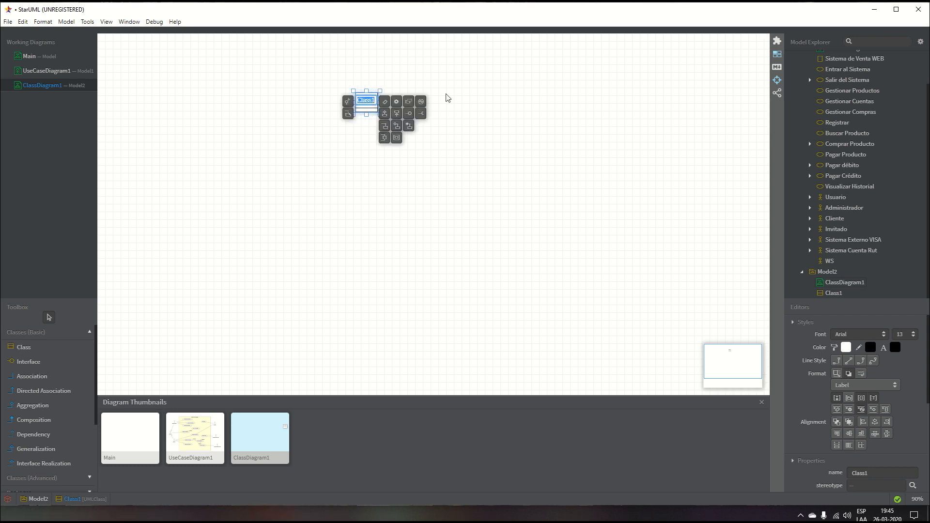
text(Usua)
Step: Add the private attributes codigo and correo to the Usuario class
click(387, 104)
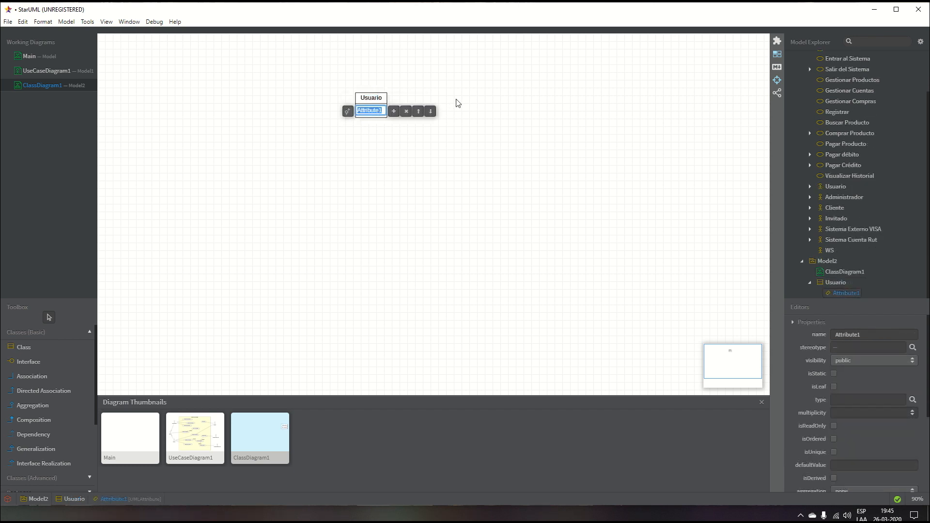
text(-codigo)
click(393, 111)
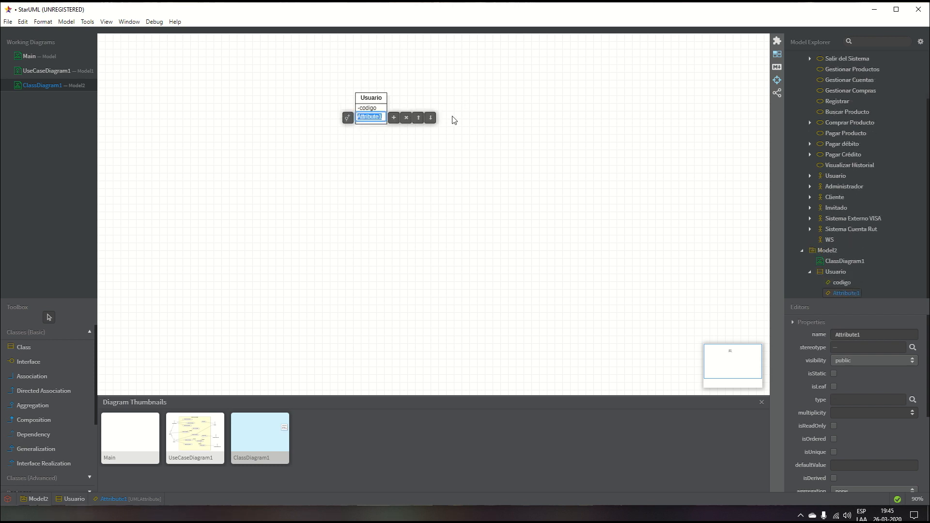
text(correo)
Step: Add the private attributes password and nombre below correo in the Usuario class
click(393, 117)
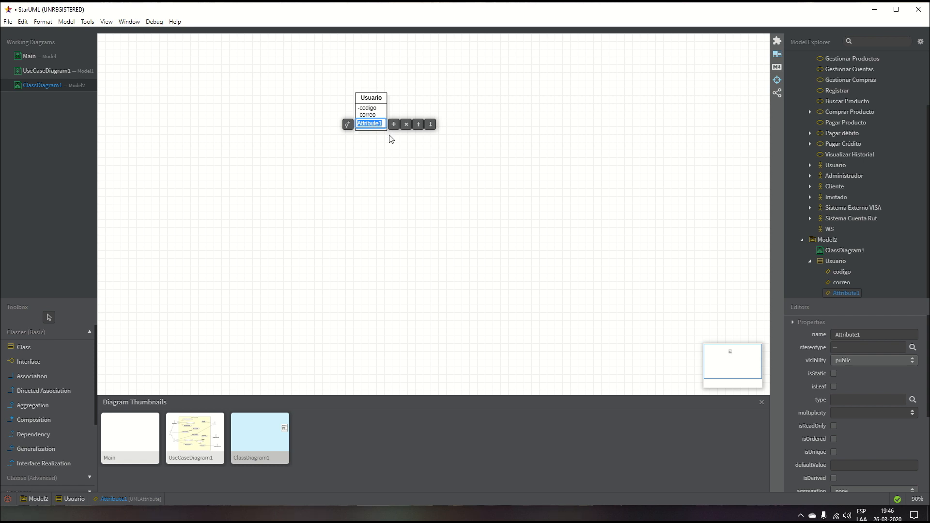
text(-password)
key(Return)
double_click(384, 122)
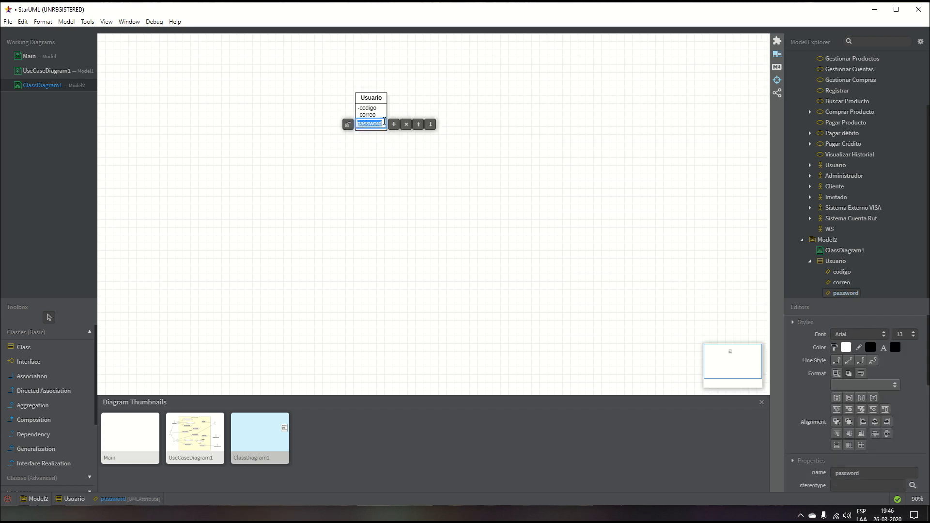
click(392, 124)
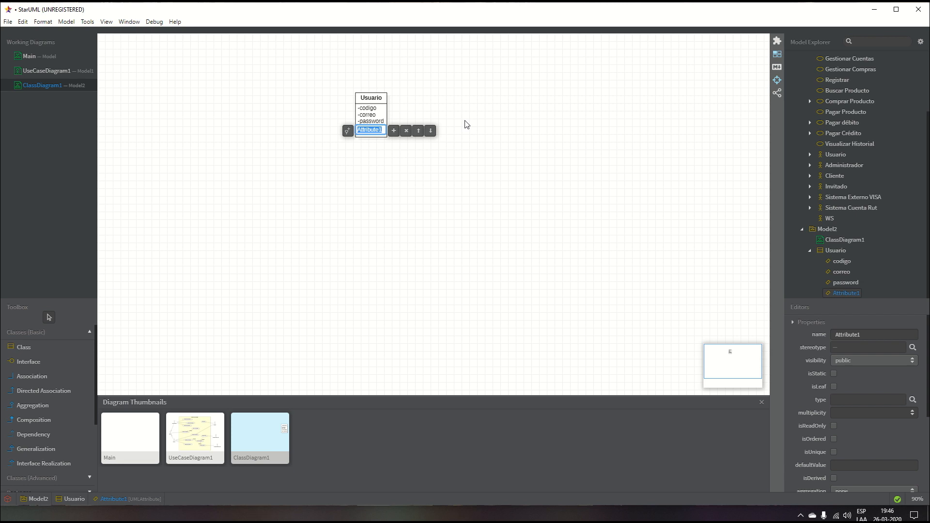
text(-nombre)
click(407, 102)
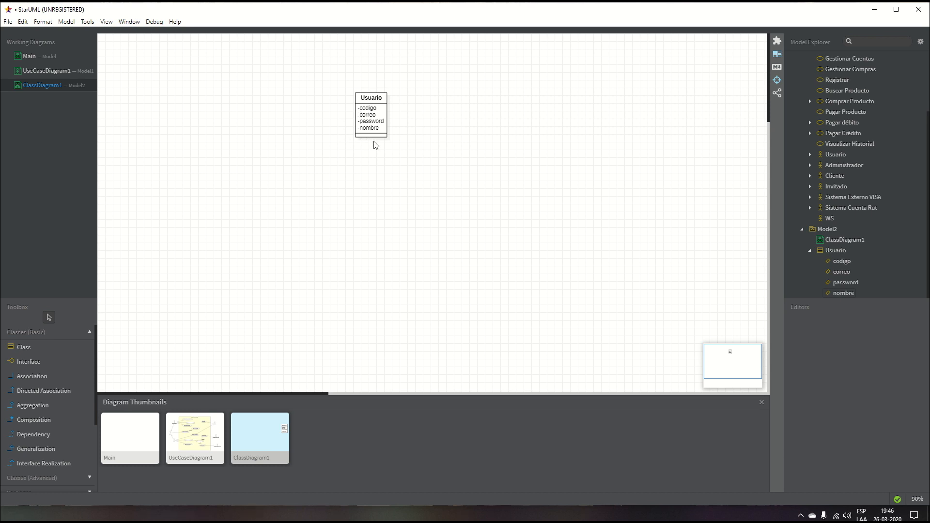
Step: Widen the Usuario class box on the diagram to about twice its width
click(384, 115)
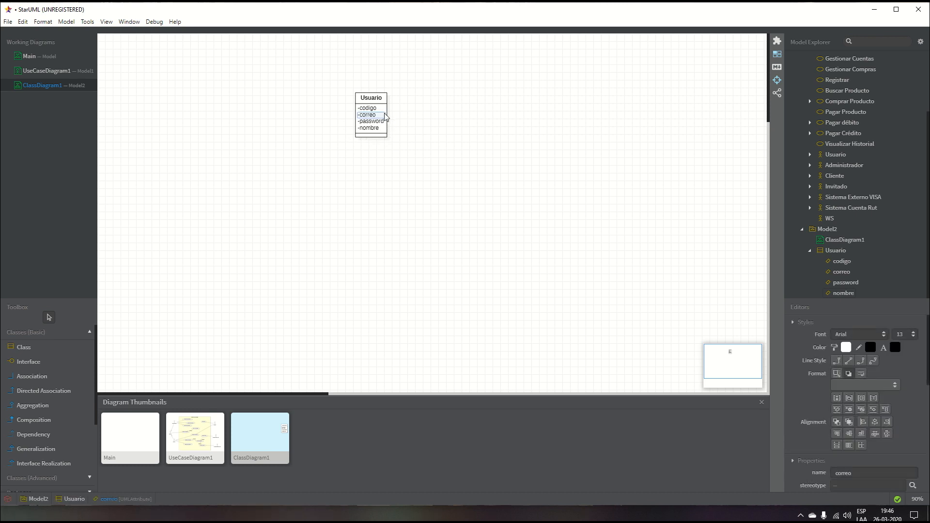
click(381, 102)
mouse_move(390, 114)
mouse_down()
mouse_move(430, 122)
mouse_move(385, 102)
mouse_up()
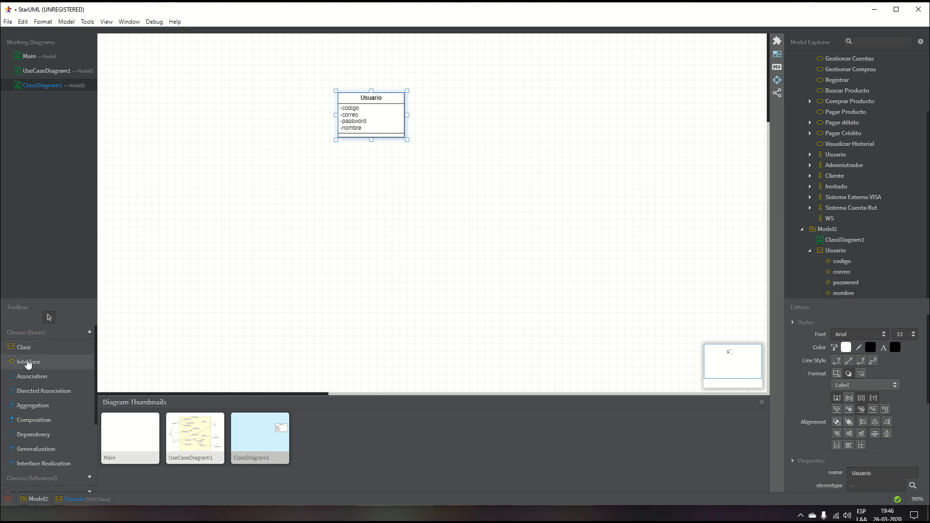
Step: Place an interface up and to the left of the Usuario class and name it IUsuario
click(28, 362)
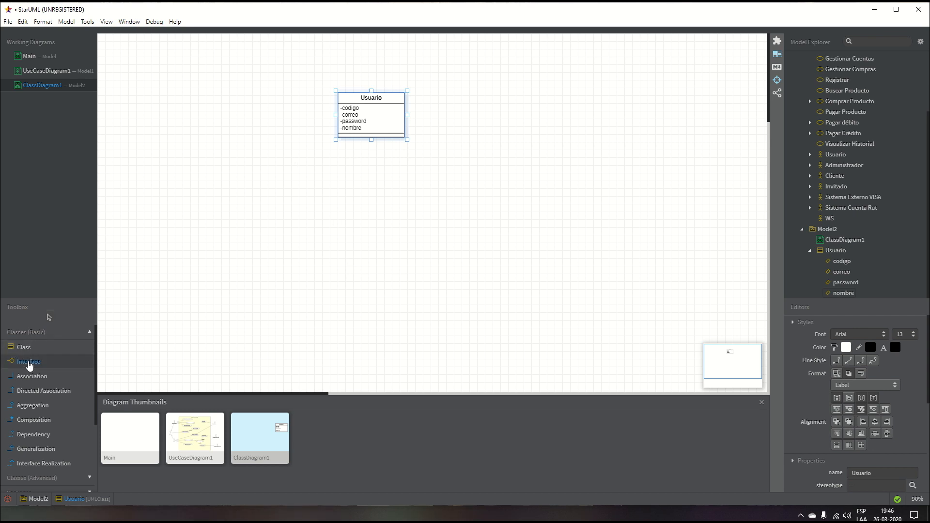
click(261, 69)
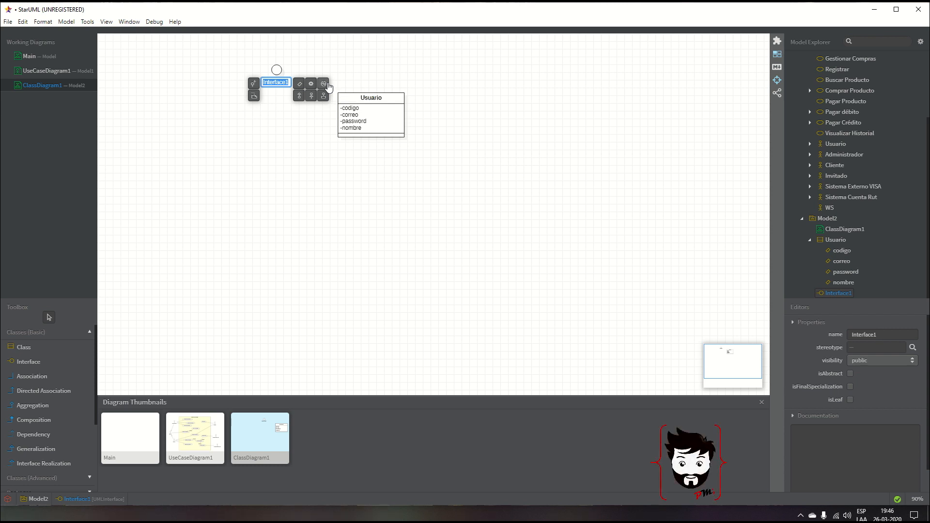
key(BackSpace)
click(300, 65)
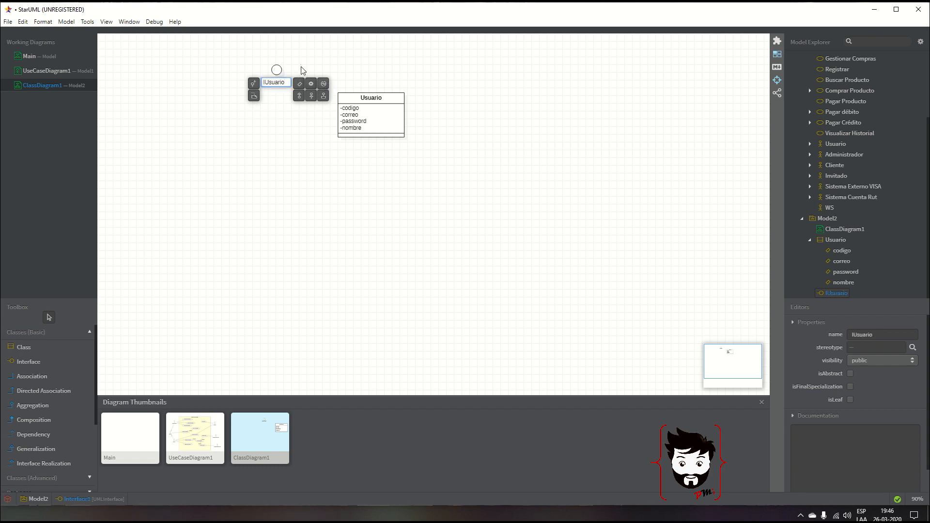
Step: Add the public operations Entrar and Salir to the IUsuario interface
click(276, 74)
double_click(275, 75)
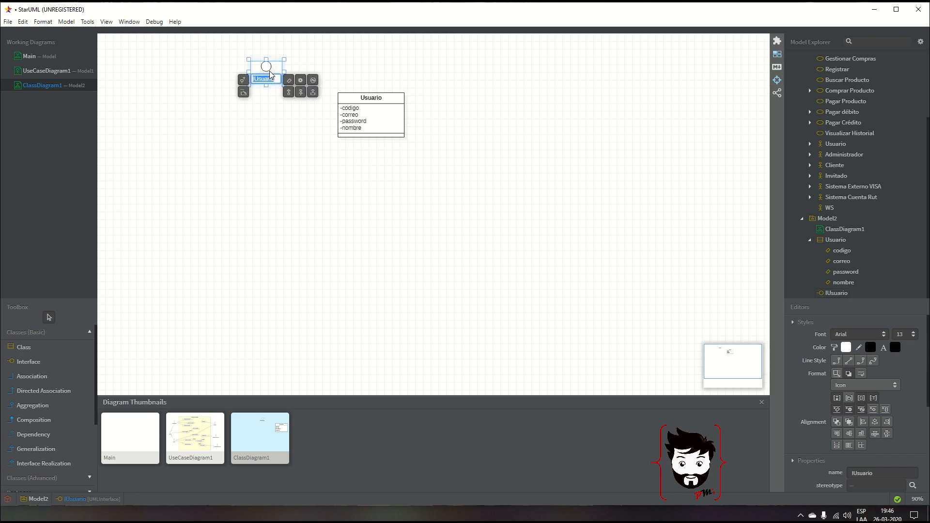
click(301, 81)
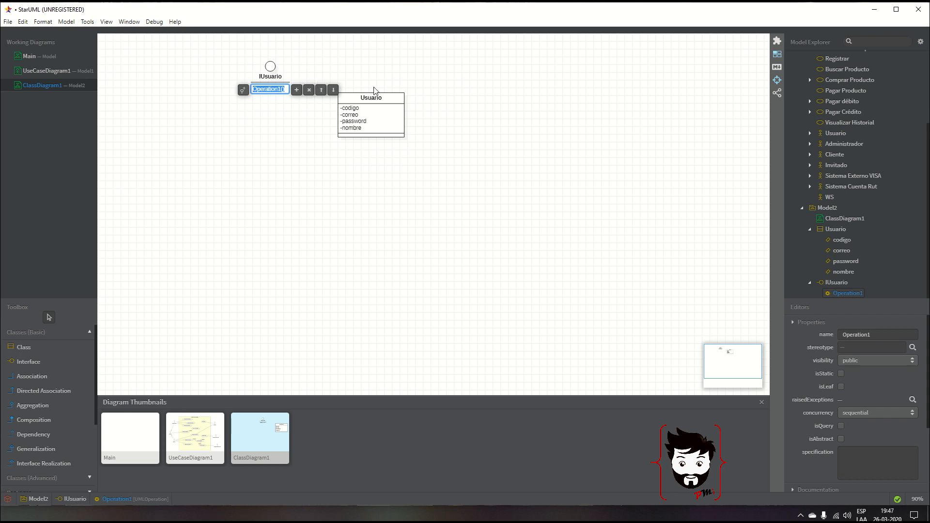
text(Entrar)
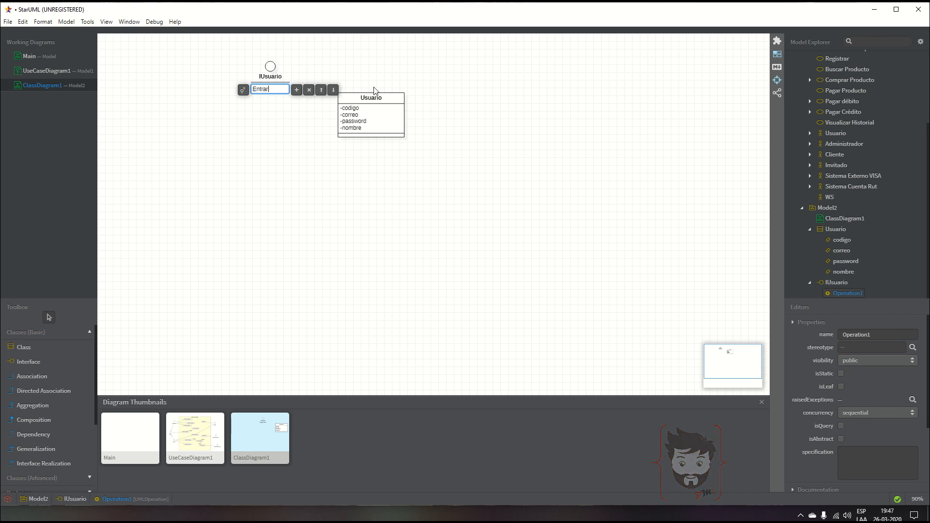
key(Return)
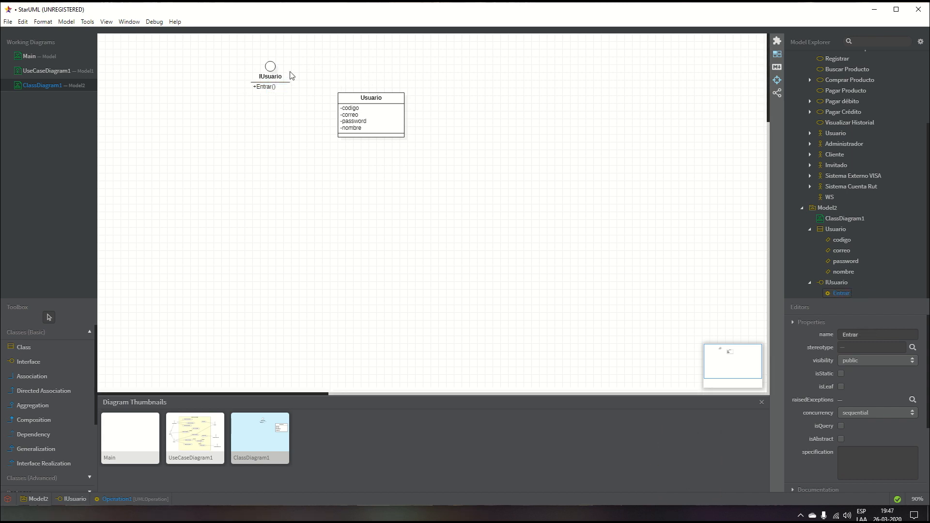
double_click(273, 79)
click(308, 80)
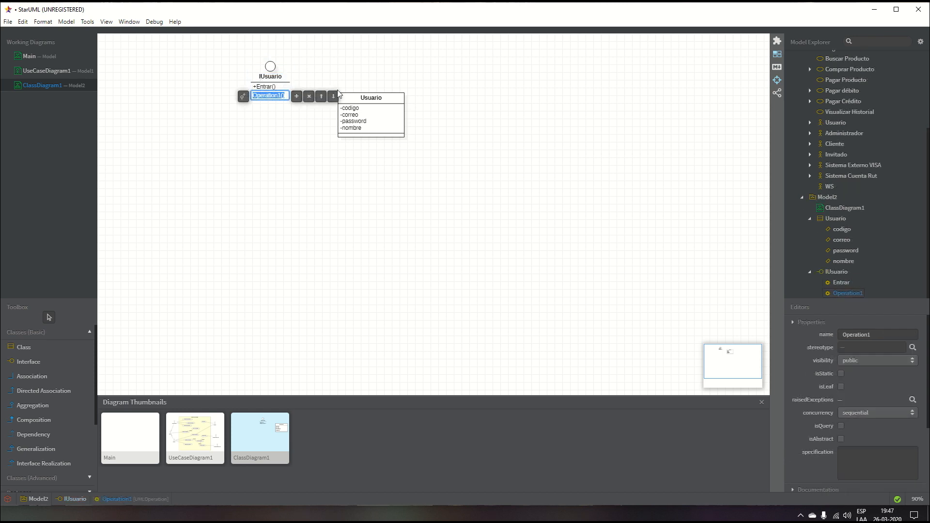
text(Salir)
key(Return)
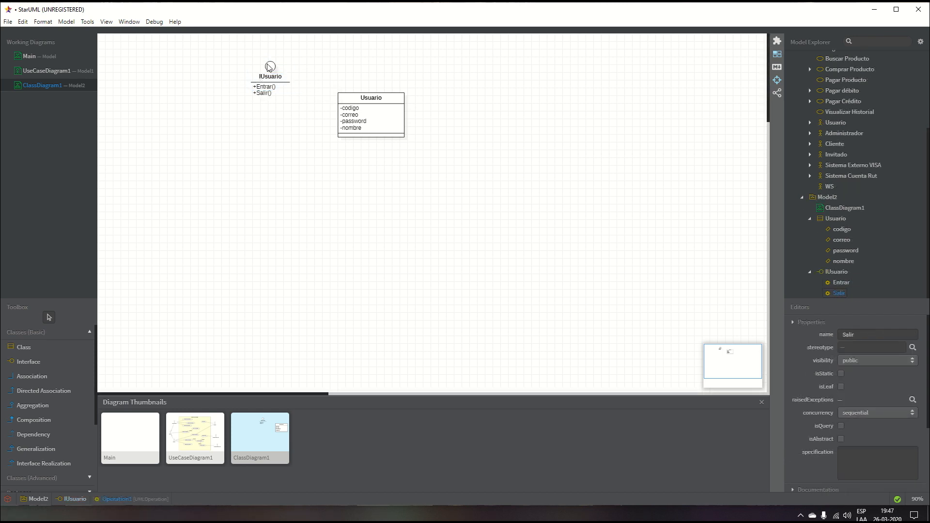
Step: Move the IUsuario interface slightly down and right, nearer to the level of the Usuario class
click(268, 83)
drag(267, 83, 271, 94)
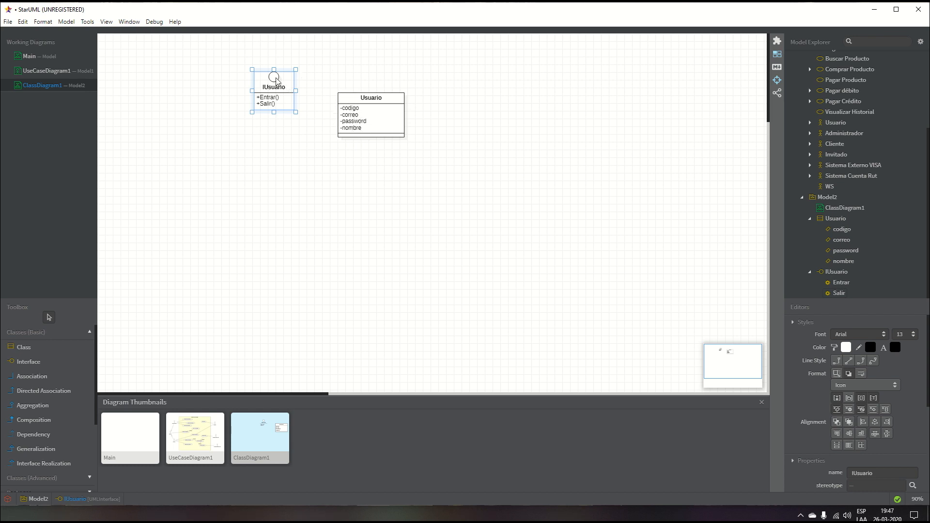
drag(277, 101, 277, 98)
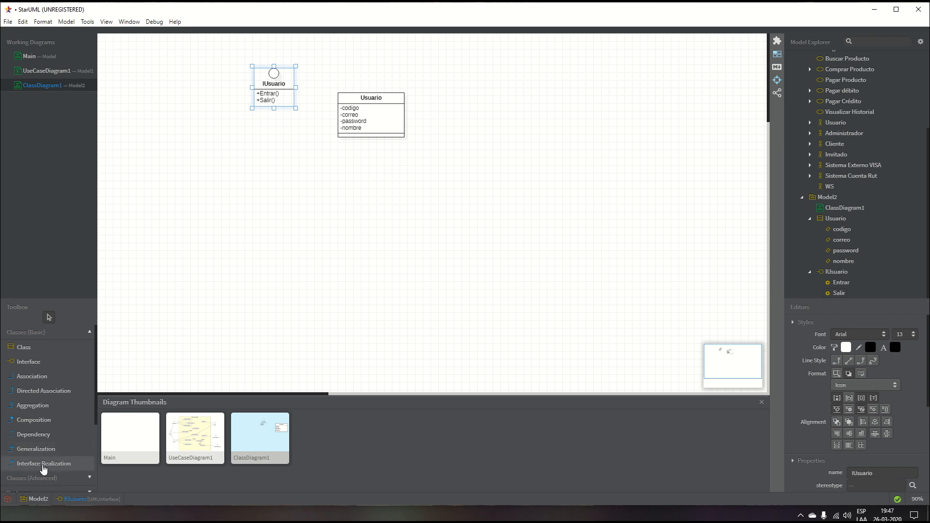
Step: Connect the Usuario class to the IUsuario interface with an Interface Realization and move the class slightly up
click(44, 463)
drag(274, 77, 374, 120)
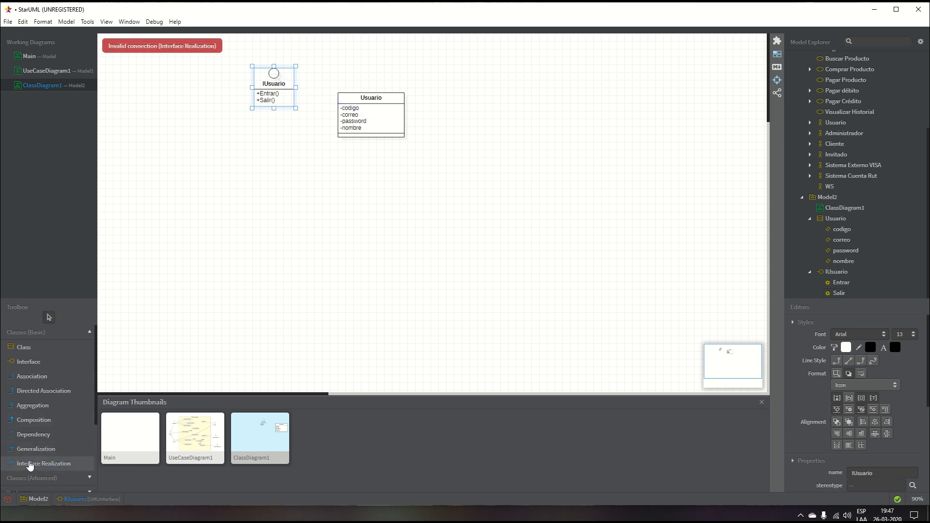
click(29, 463)
mouse_move(284, 94)
mouse_down()
mouse_move(311, 114)
mouse_move(340, 111)
mouse_move(265, 83)
mouse_move(274, 69)
mouse_move(283, 99)
mouse_move(260, 92)
mouse_move(279, 81)
mouse_move(258, 93)
mouse_move(268, 86)
mouse_up()
click(35, 465)
click(367, 108)
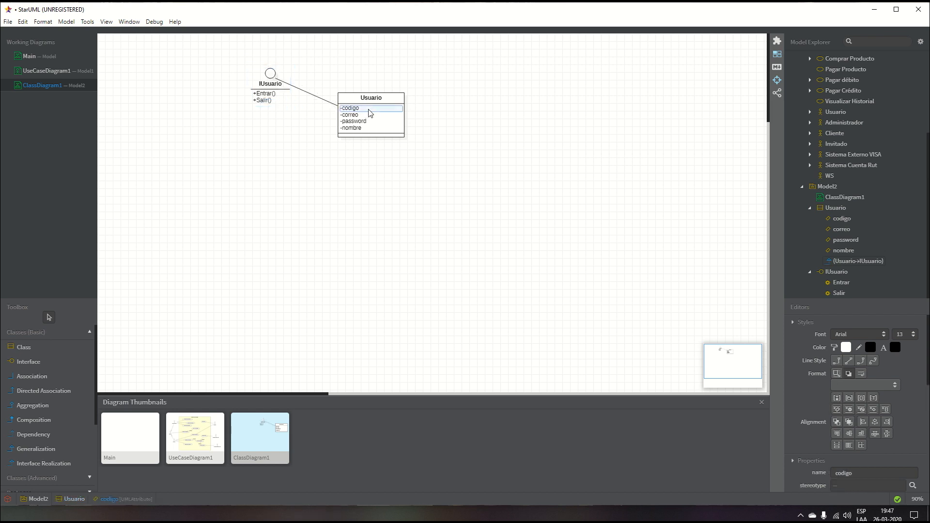
drag(359, 92, 359, 92)
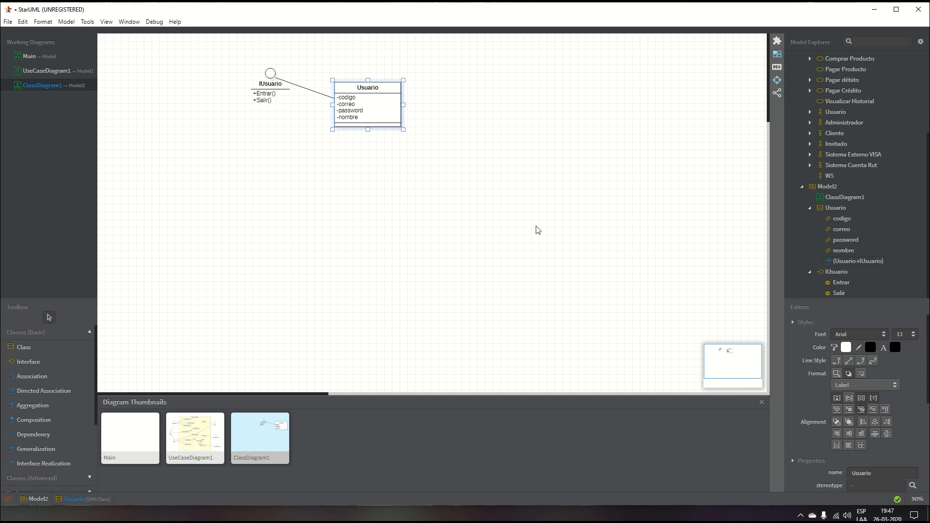
Step: Move the Usuario class slightly down and mark it as abstract
click(369, 104)
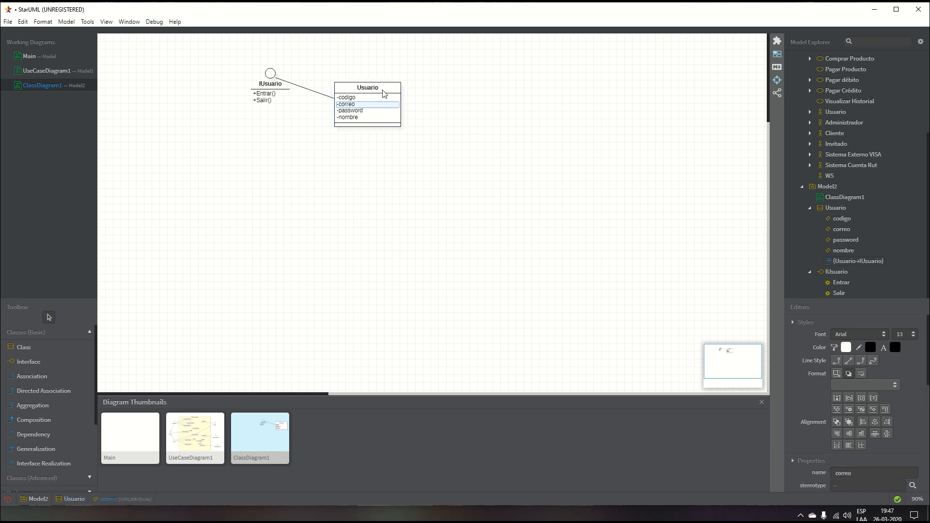
click(384, 94)
drag(386, 95, 386, 98)
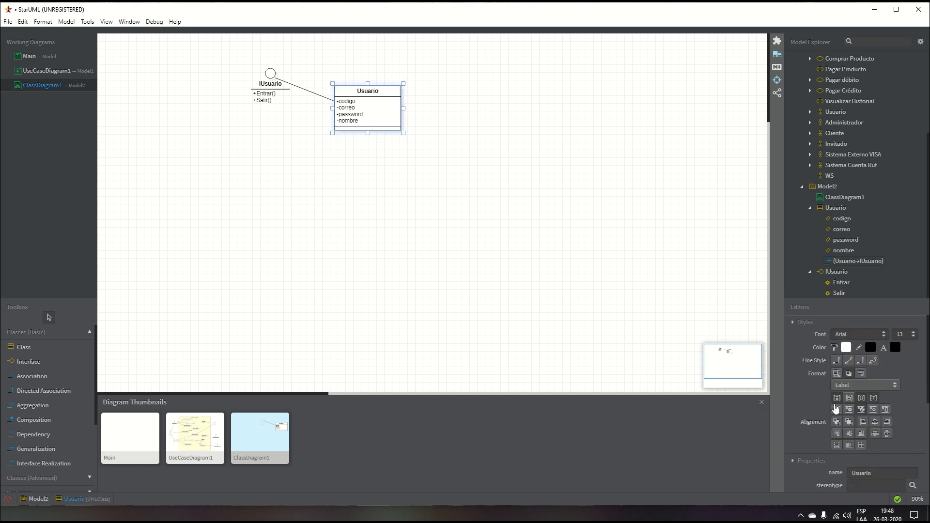
scroll(797, 388, down, 2)
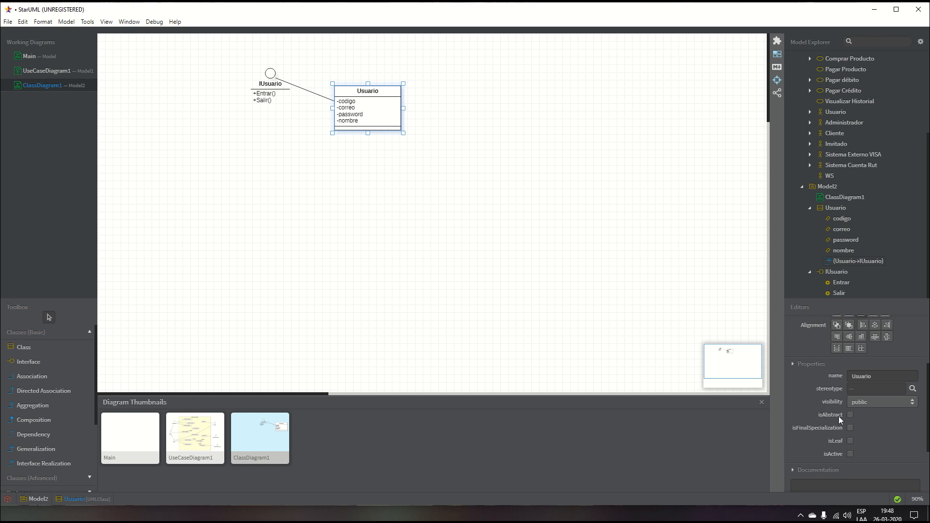
click(850, 415)
click(460, 113)
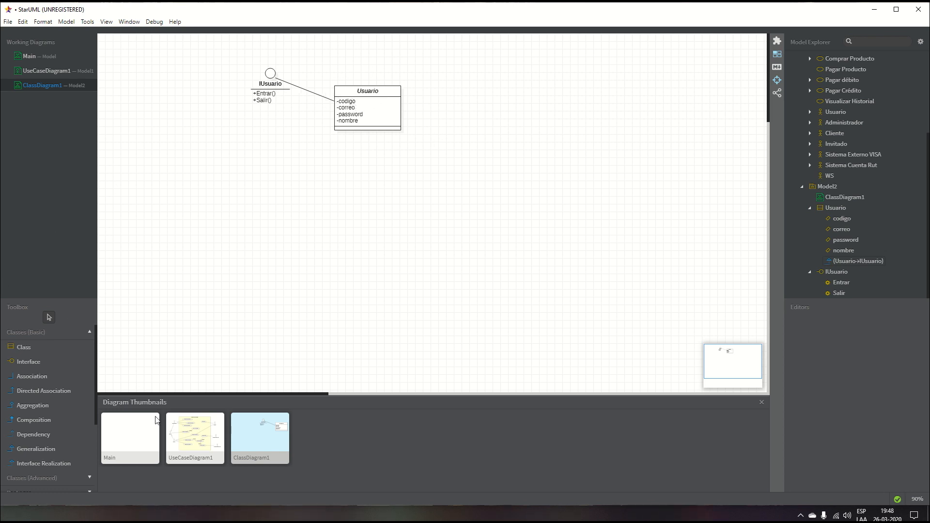
Step: In UseCaseDiagram1, shift the Usuario actor slightly up and left and examine the Cliente and Administrador actors that specialize it
click(192, 432)
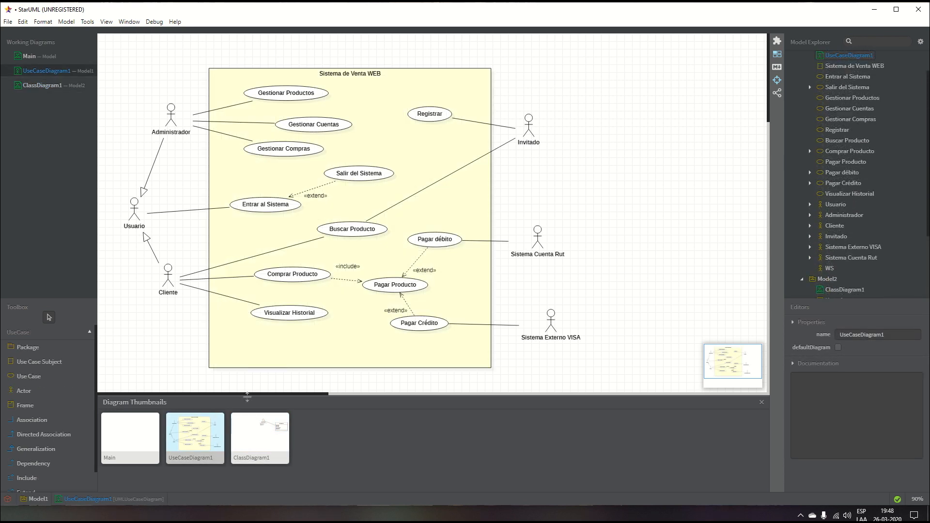
drag(136, 218, 132, 207)
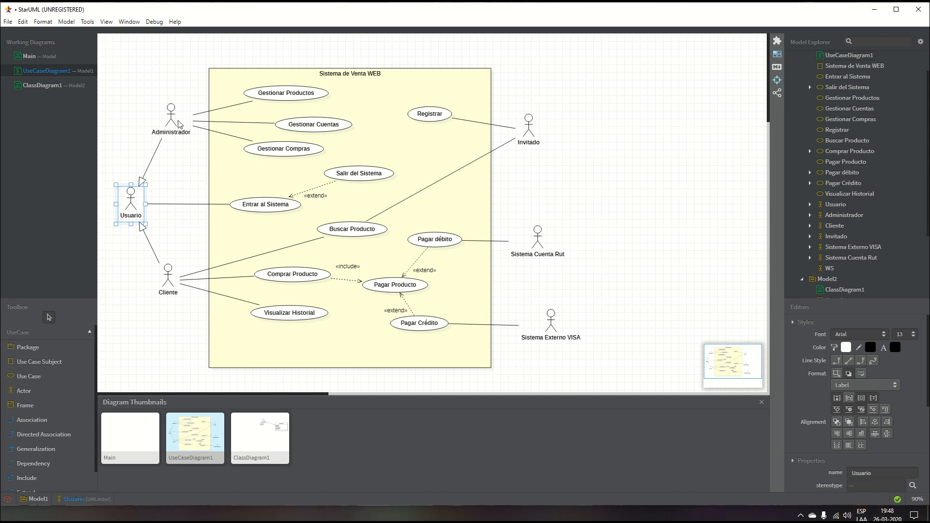
click(174, 273)
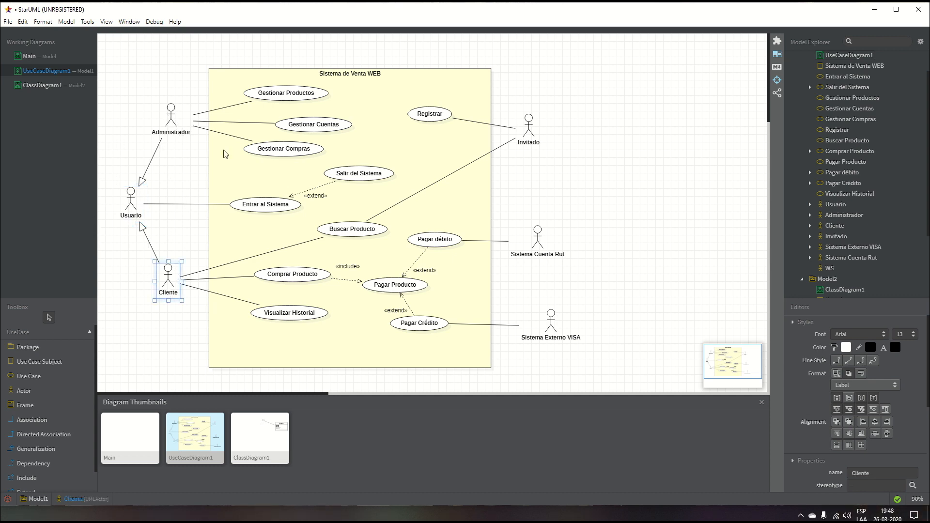
click(172, 114)
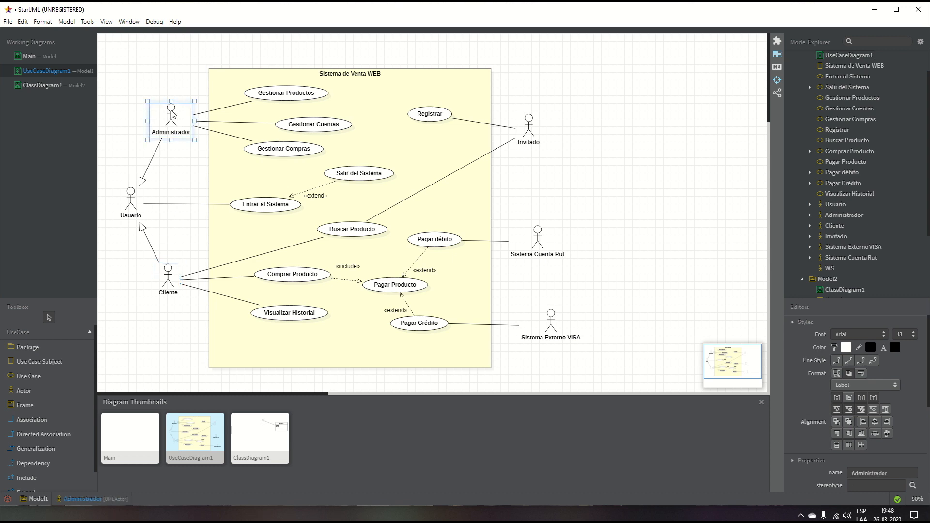
click(169, 278)
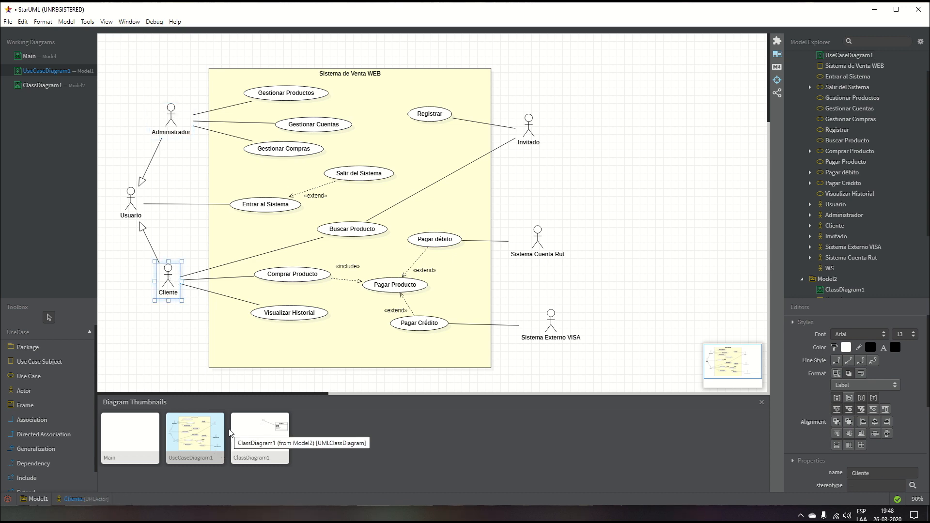
Step: Return to ClassDiagram1 and place a class named Cliente below the IUsuario interface
click(262, 425)
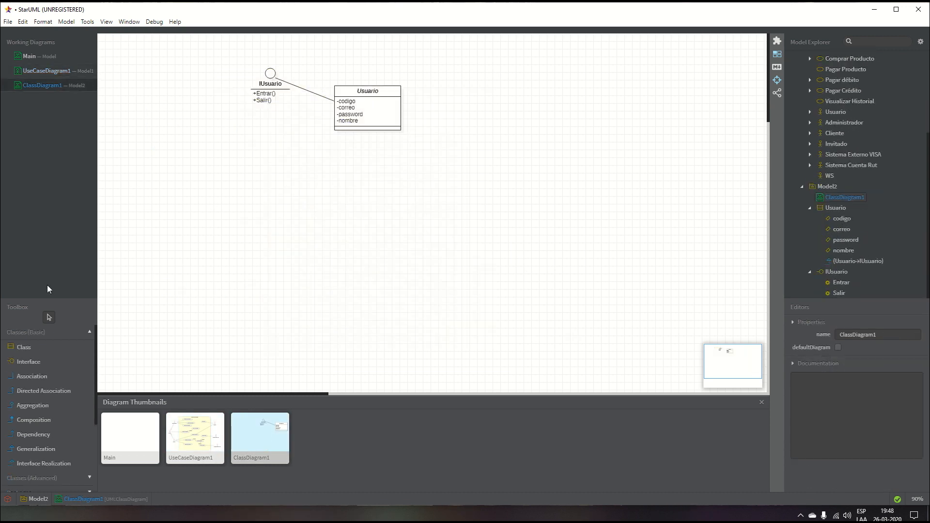
click(40, 352)
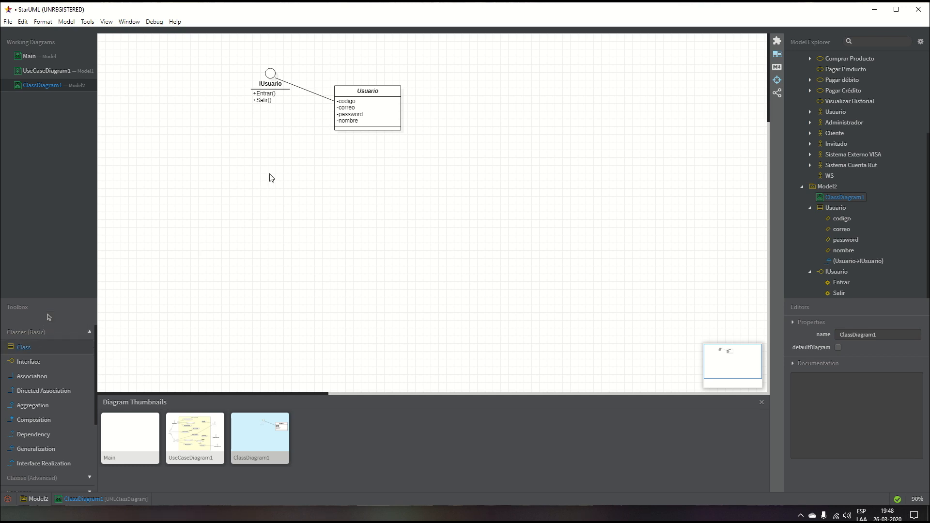
click(269, 173)
text(Cliente)
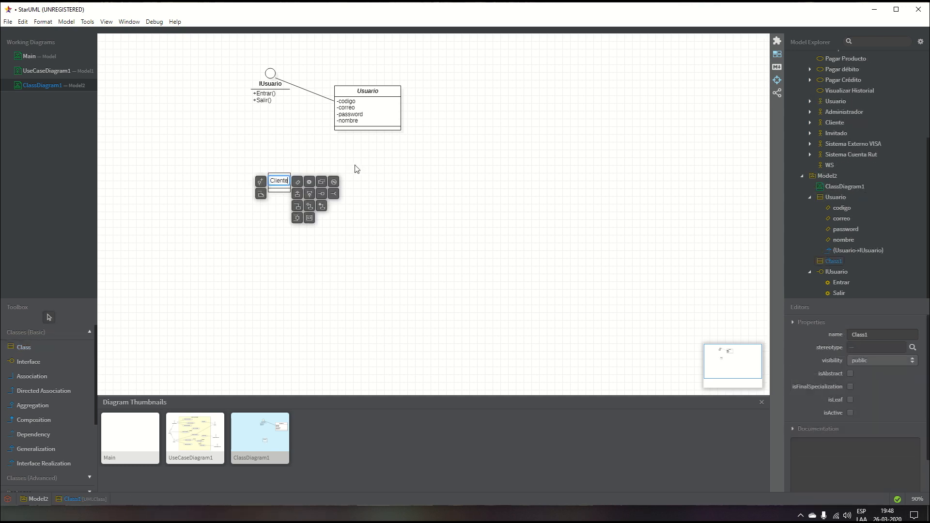
Step: Add a class named Administrador to the right of Cliente and align both classes on one level below Usuario
click(27, 344)
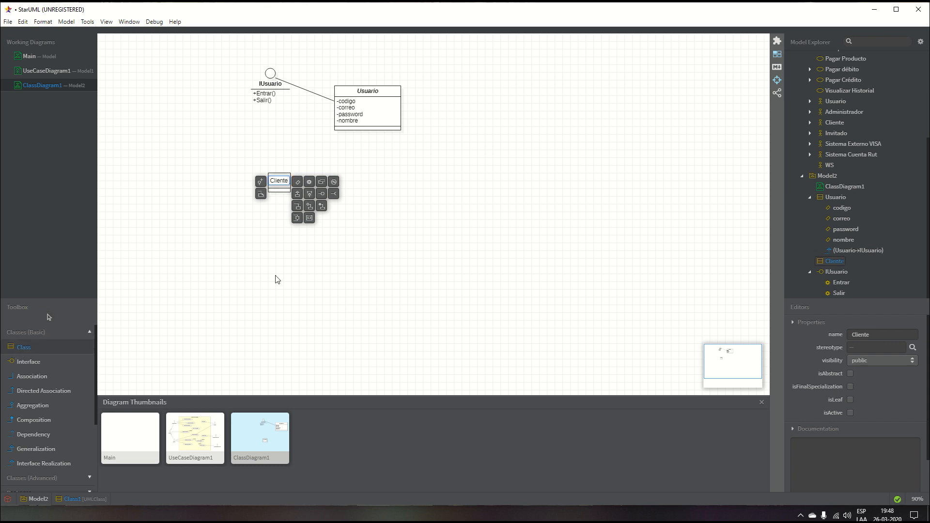
click(387, 188)
text(Adm)
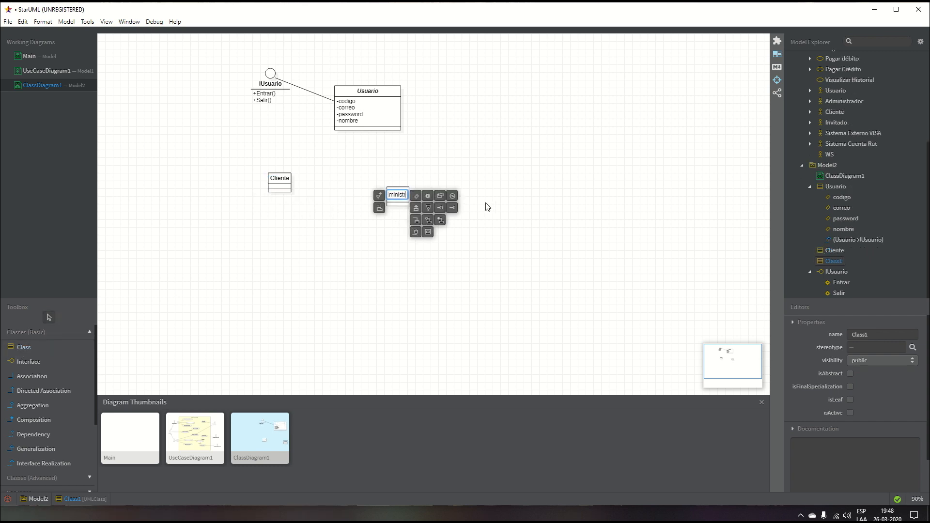
text(inistrador)
click(427, 168)
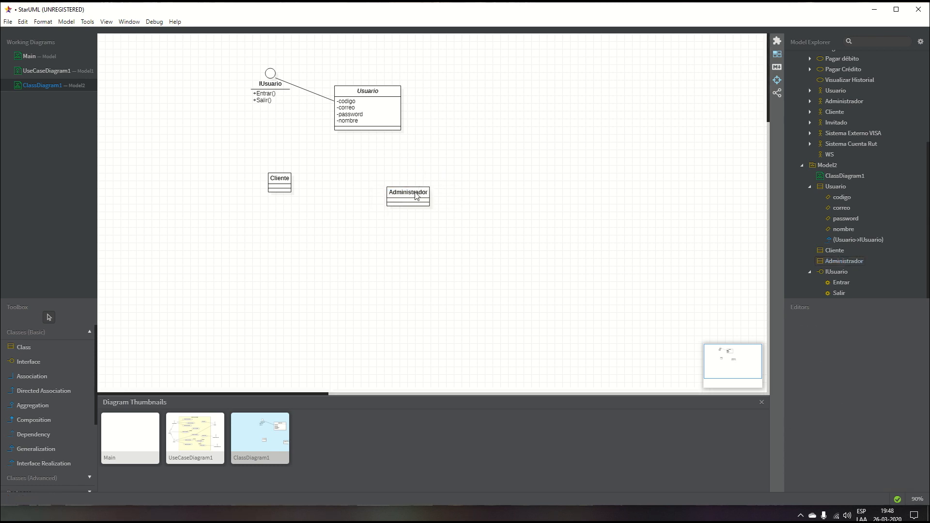
drag(415, 195, 438, 160)
drag(275, 186, 293, 169)
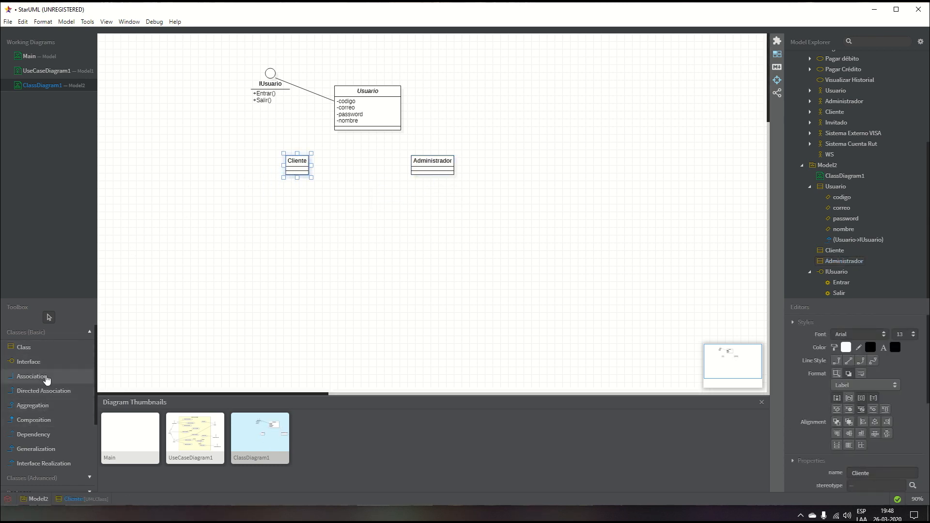
Step: Connect the Cliente and Administrador classes to the Usuario class with Generalizations, leaving both unnamed
click(35, 448)
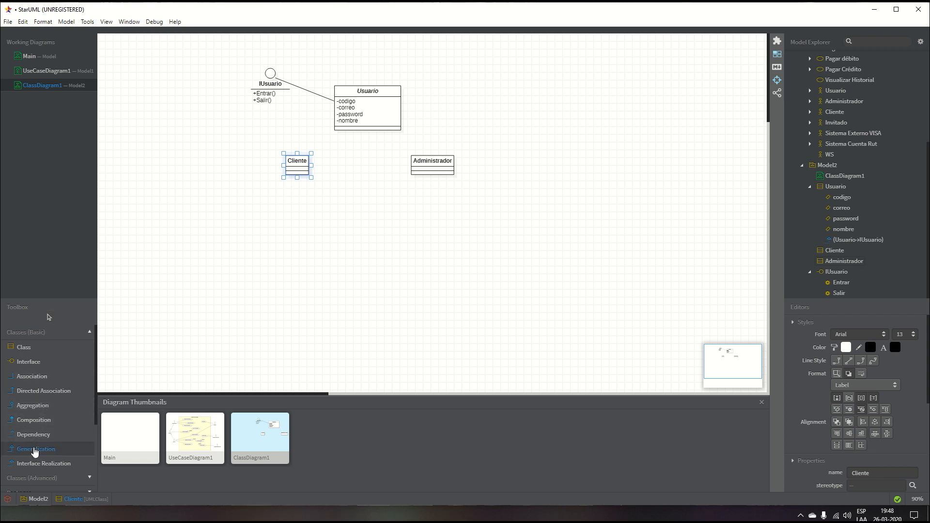
drag(300, 166, 351, 115)
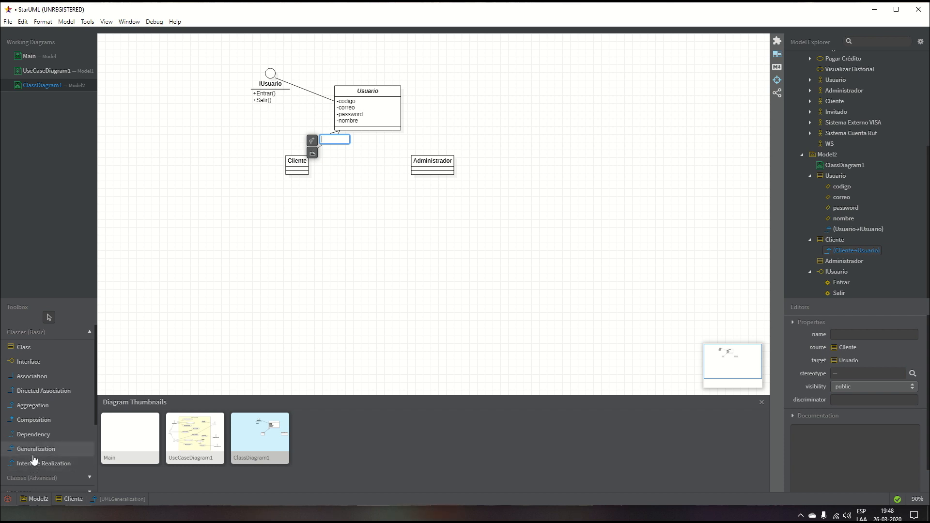
click(36, 450)
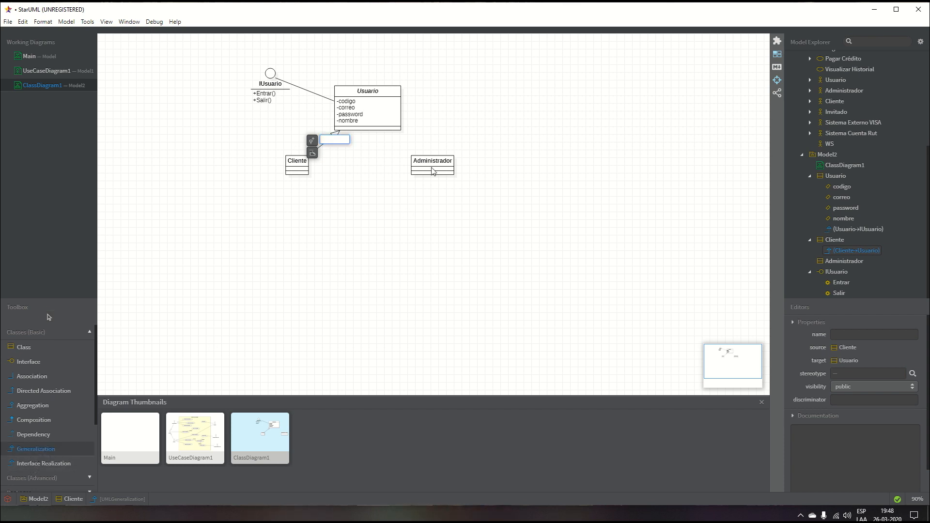
drag(429, 163, 398, 114)
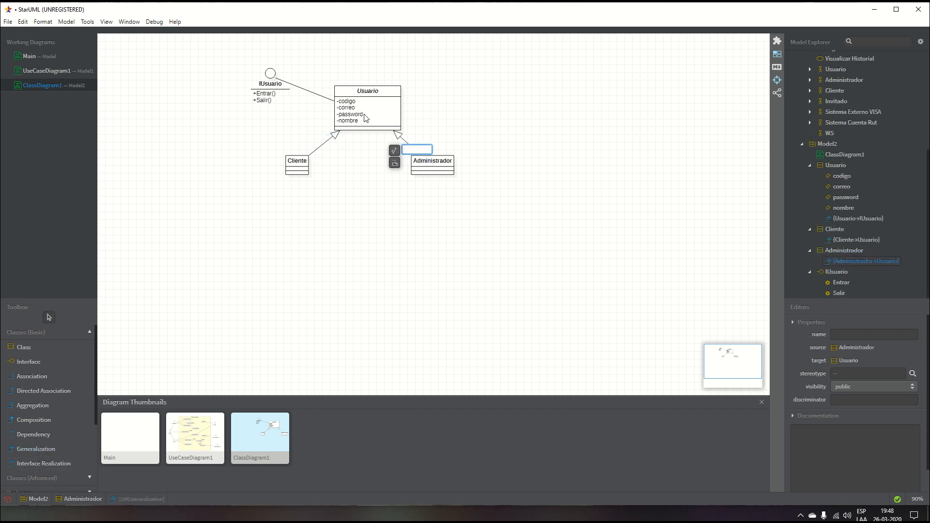
click(382, 99)
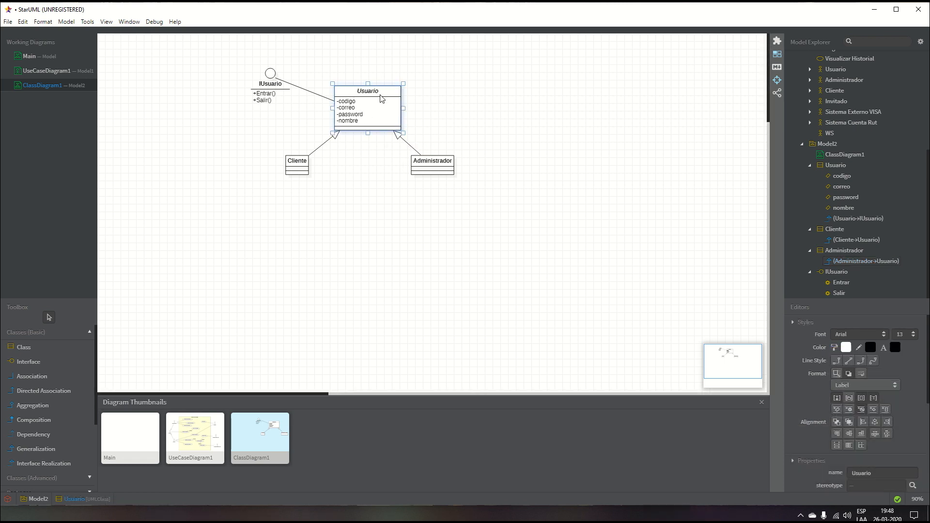
click(432, 168)
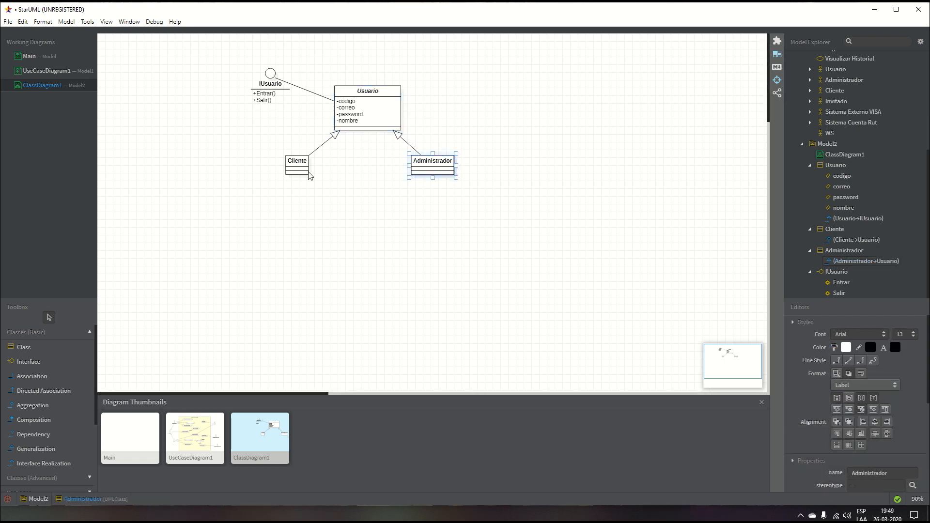
click(301, 172)
click(433, 159)
Step: Add the private attributes direccion and telefono to the Cliente class and move the class slightly left
double_click(293, 170)
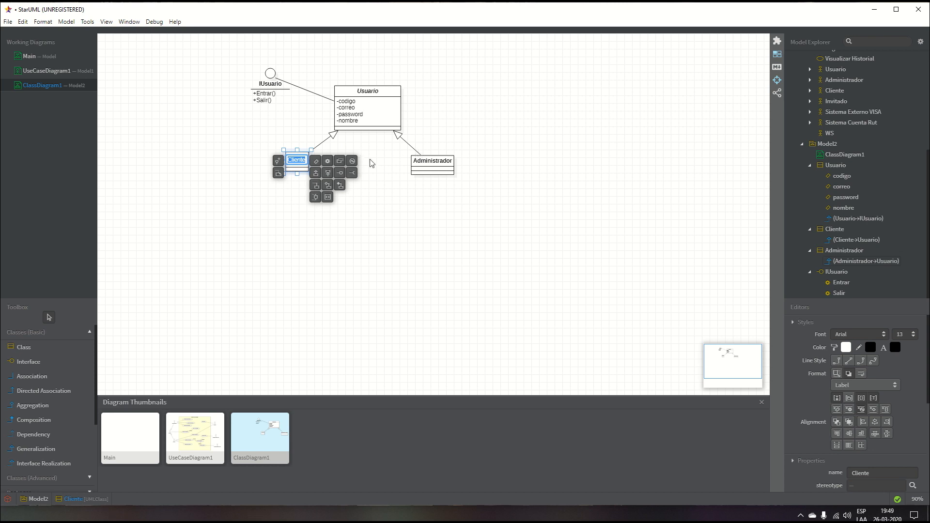
click(317, 163)
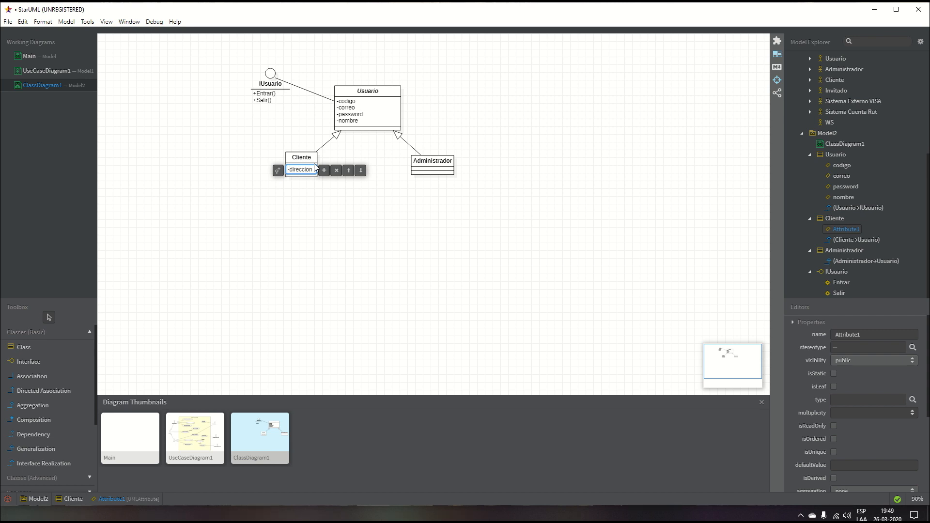
text(-direccion)
key(Return)
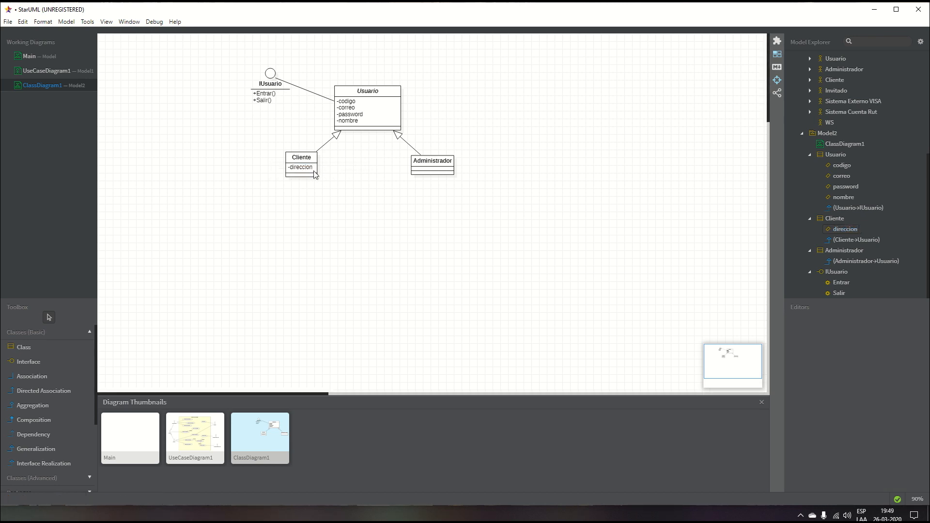
double_click(313, 171)
click(324, 170)
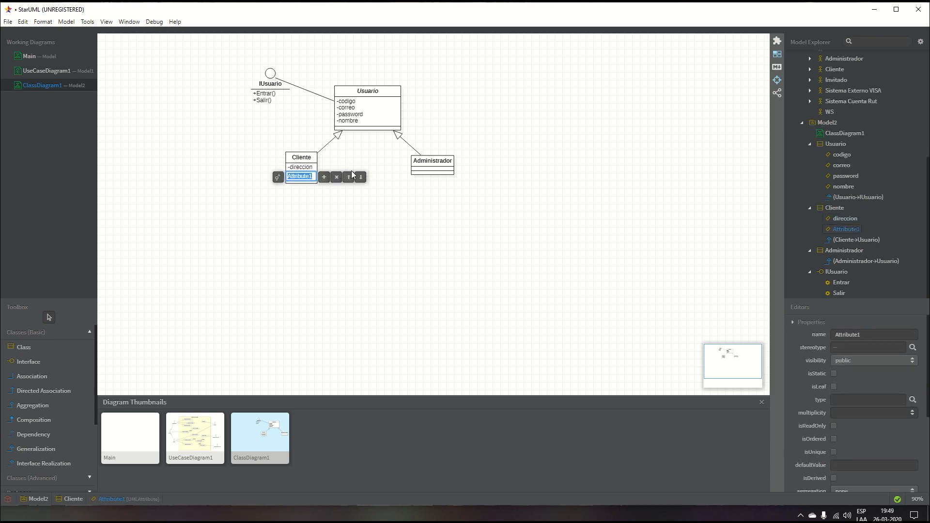
text(-telefono)
click(370, 254)
drag(303, 165, 289, 169)
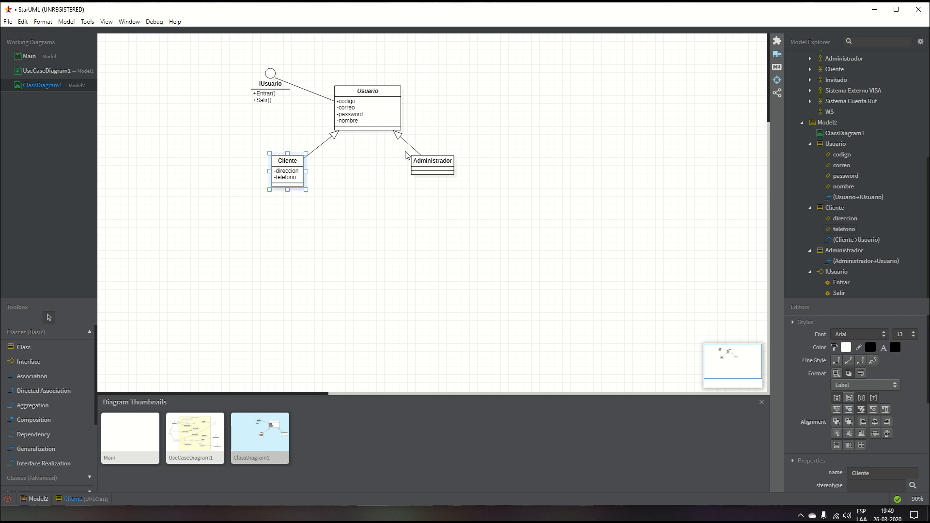
Step: Add the public operations Entrar and Salir to the Cliente class and shift the class slightly left
double_click(293, 186)
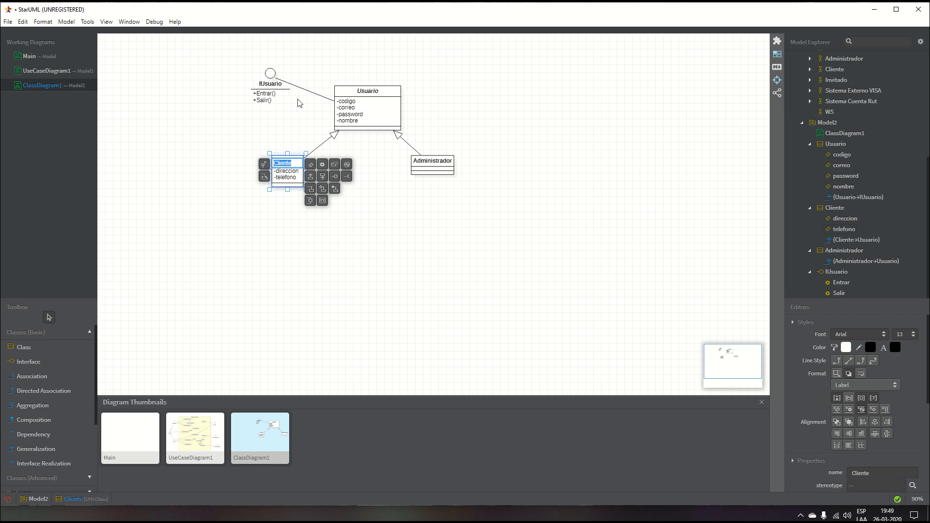
click(323, 176)
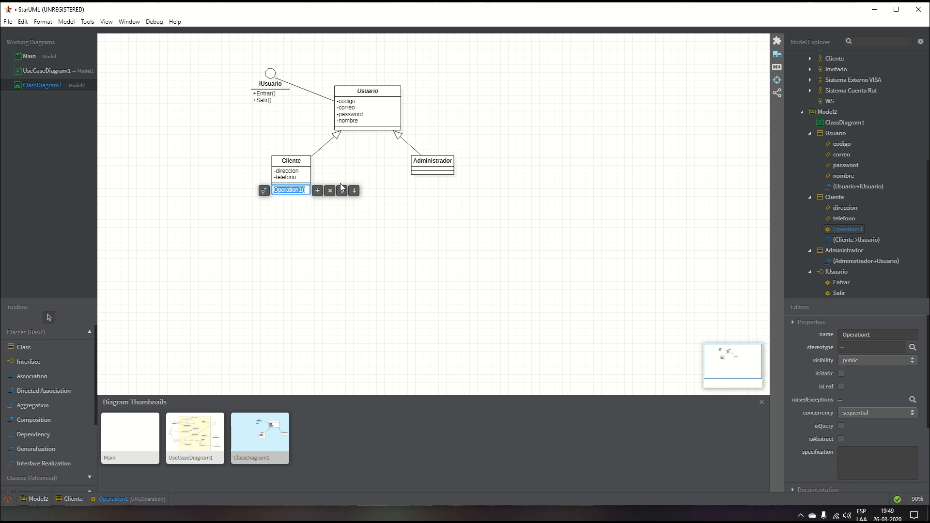
text(Entrar)
click(318, 191)
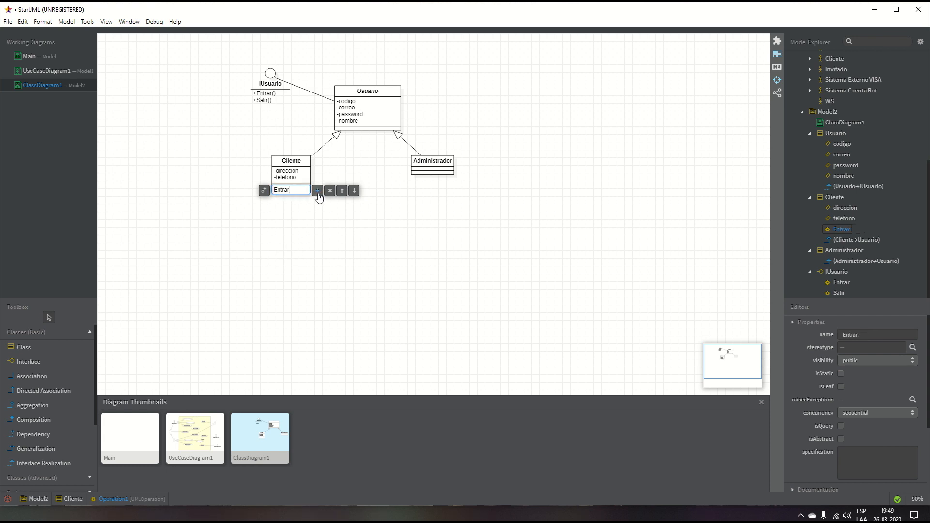
text(Sali)
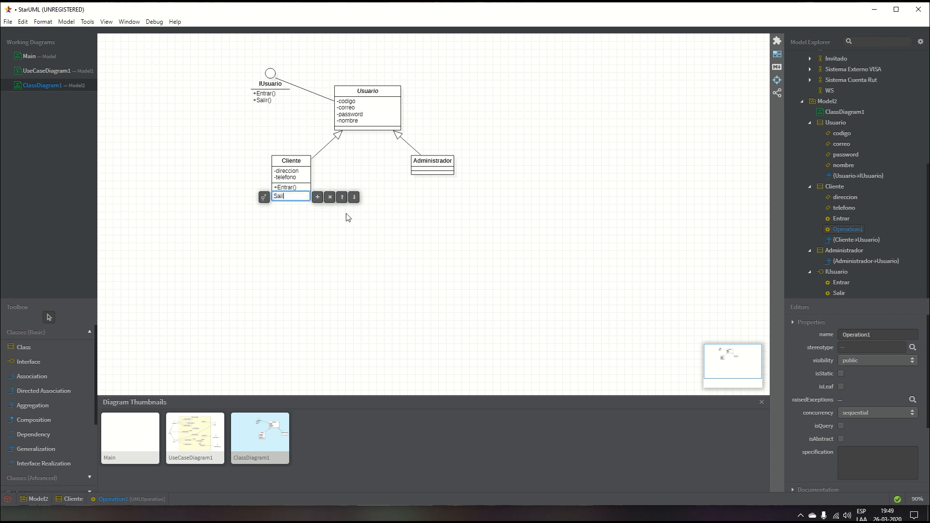
text(r)
click(349, 249)
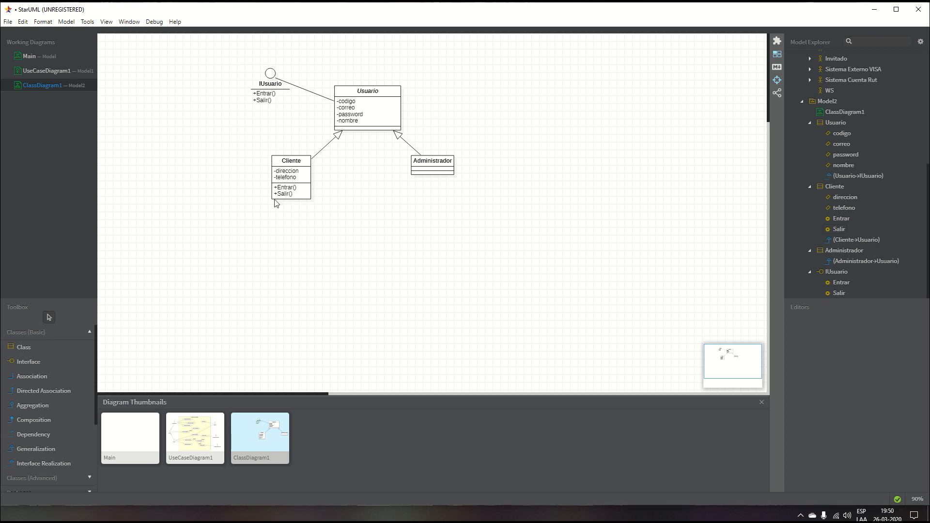
drag(302, 165, 299, 166)
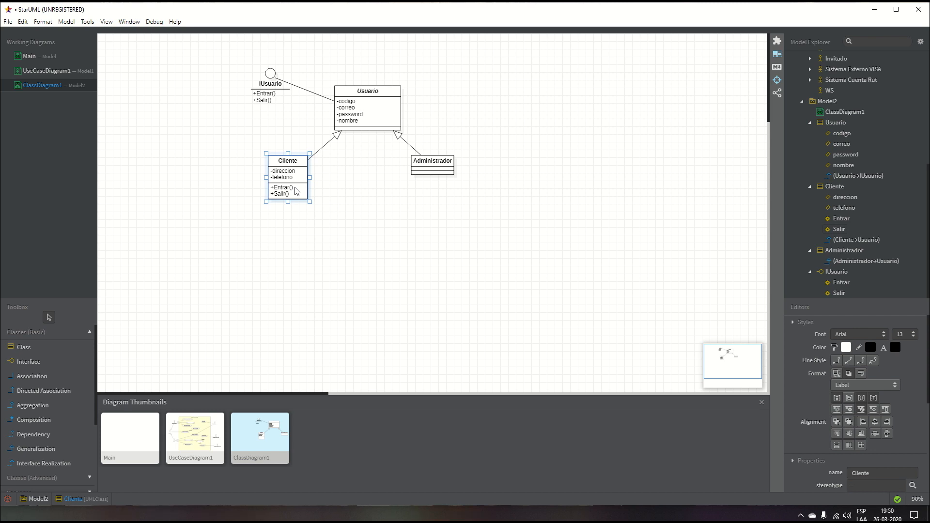
Step: Add the public operation Comprar to the Cliente class and widen the class box
double_click(298, 189)
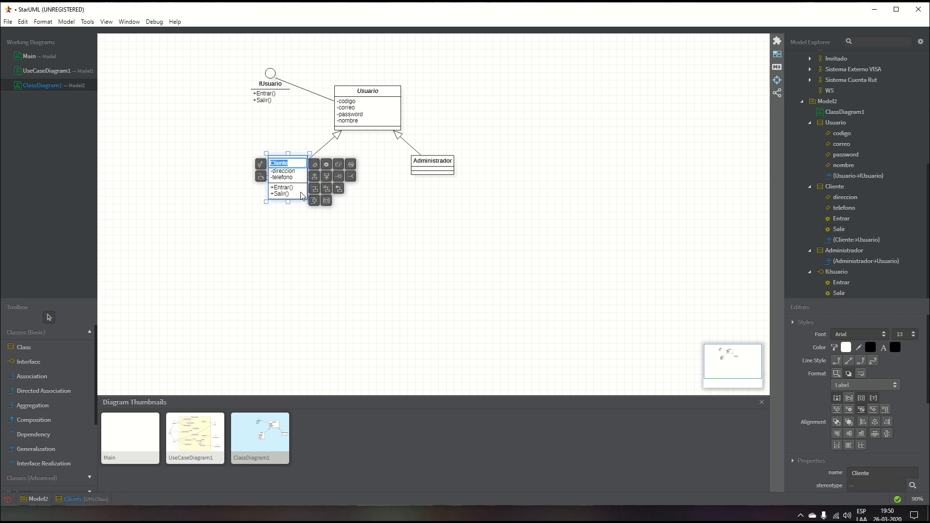
click(331, 169)
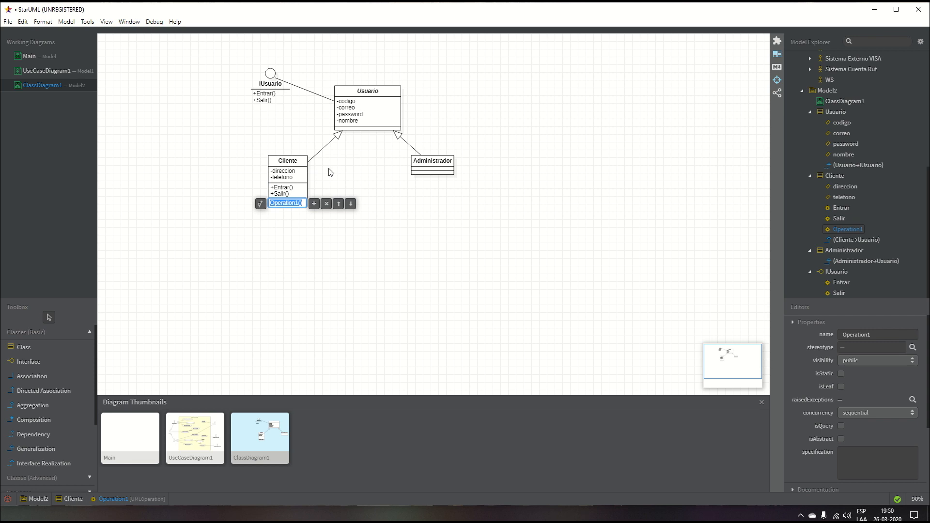
text(Comprar)
click(333, 187)
click(302, 194)
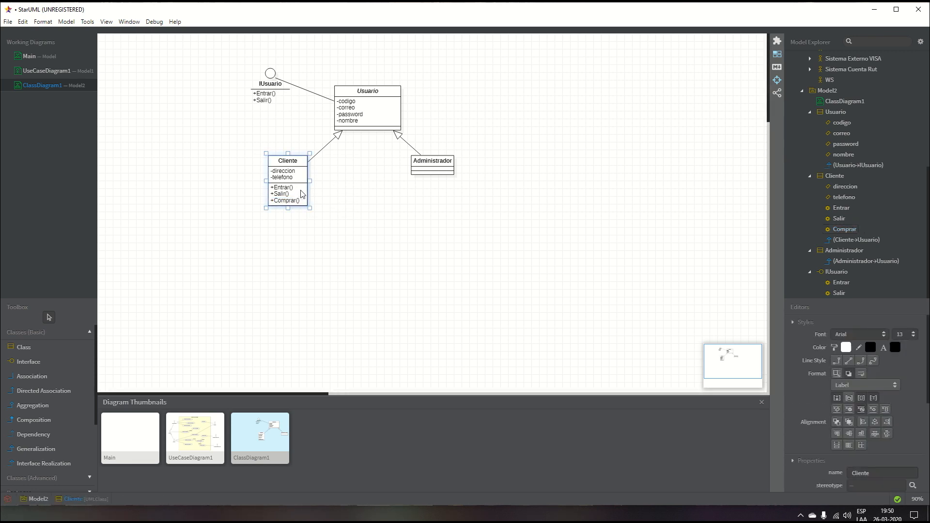
mouse_move(309, 181)
mouse_down()
mouse_move(344, 180)
mouse_move(312, 165)
mouse_move(279, 177)
mouse_move(309, 164)
mouse_up()
click(311, 178)
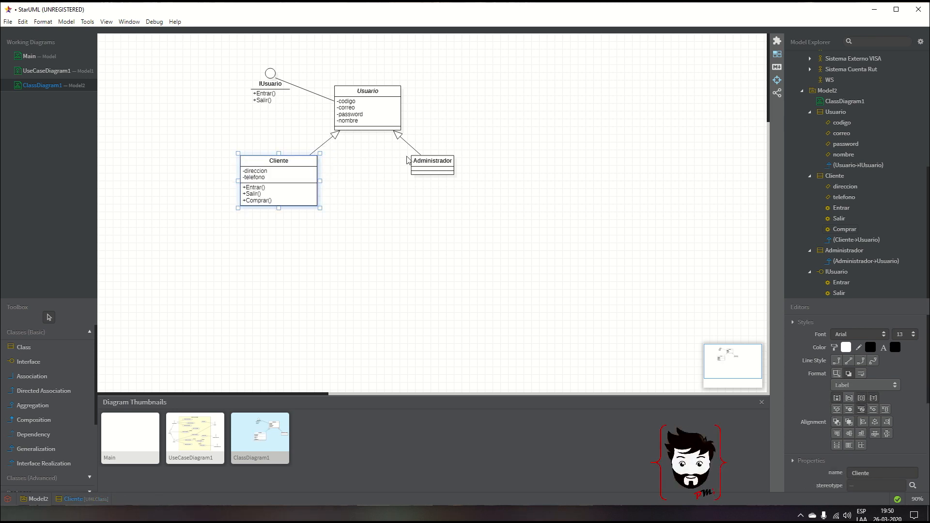
Step: Add the private attribute tipo to the Administrador class and move the class slightly left, level with Cliente
click(425, 165)
drag(425, 165, 407, 175)
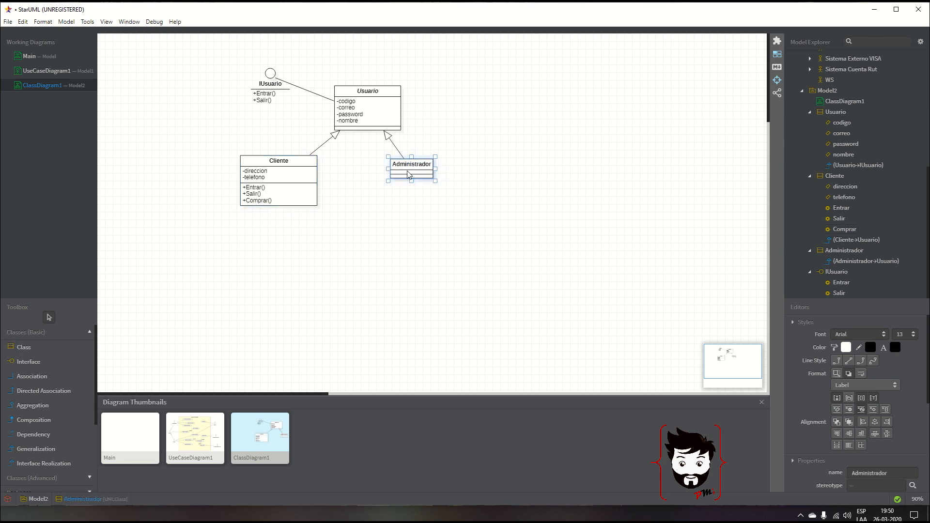
double_click(409, 173)
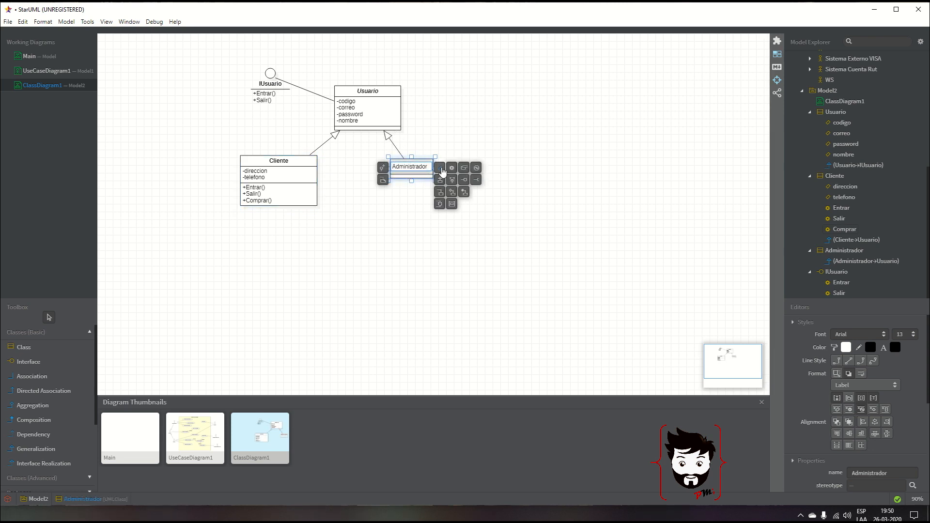
click(442, 170)
text(-tipo)
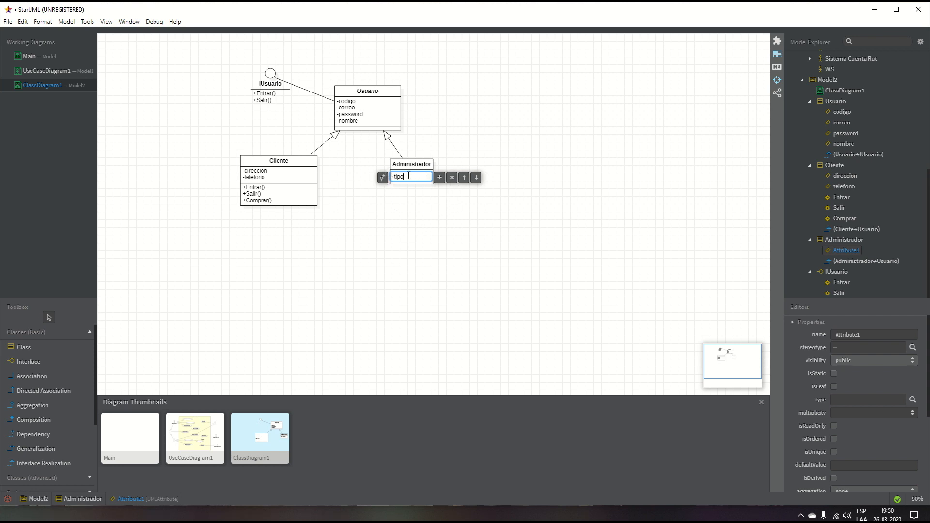
key(Return)
click(409, 163)
drag(410, 164, 417, 160)
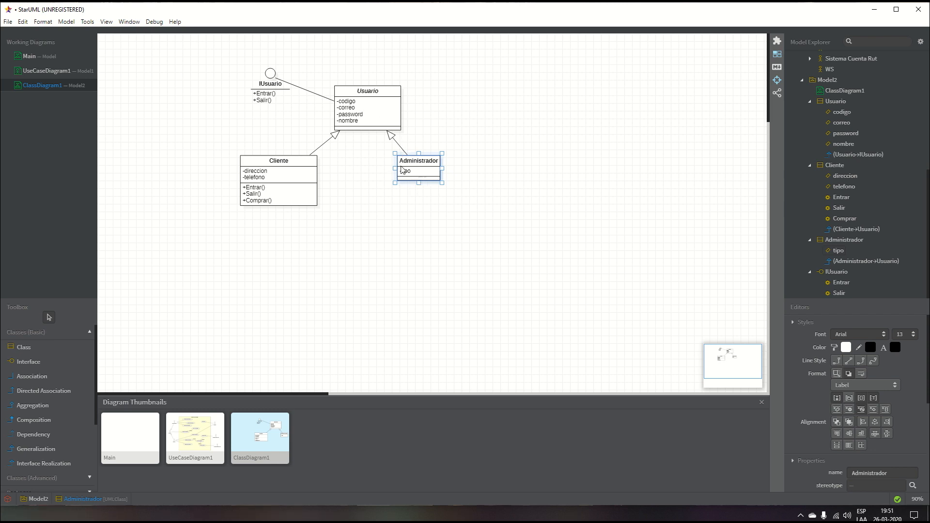
Step: Add the public operations Entrar and Salir to the Administrador class
right_click(421, 169)
mouse_move(426, 176)
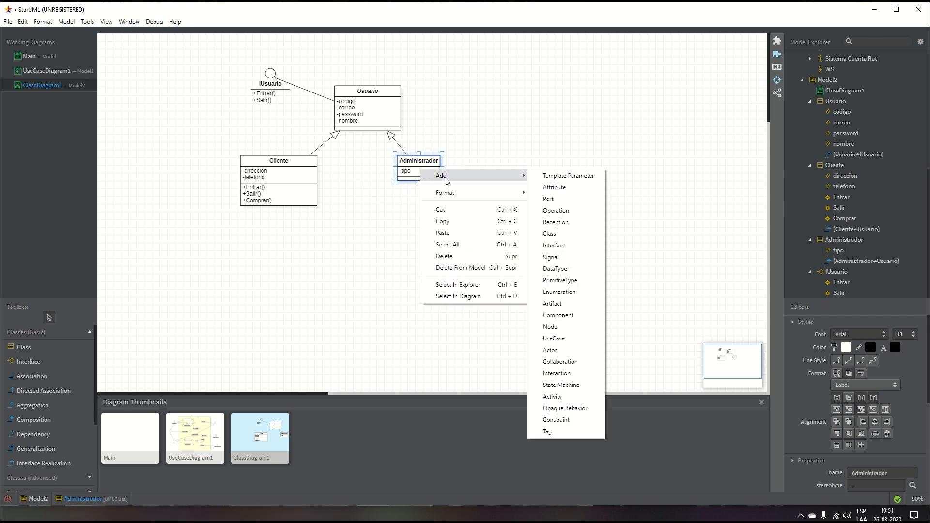
click(555, 210)
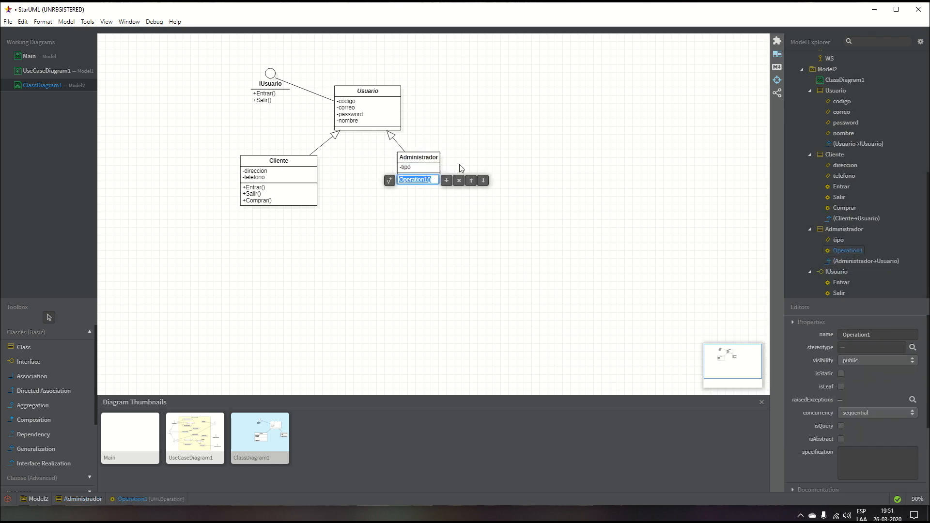
text(Entrar)
click(446, 181)
text(Salir)
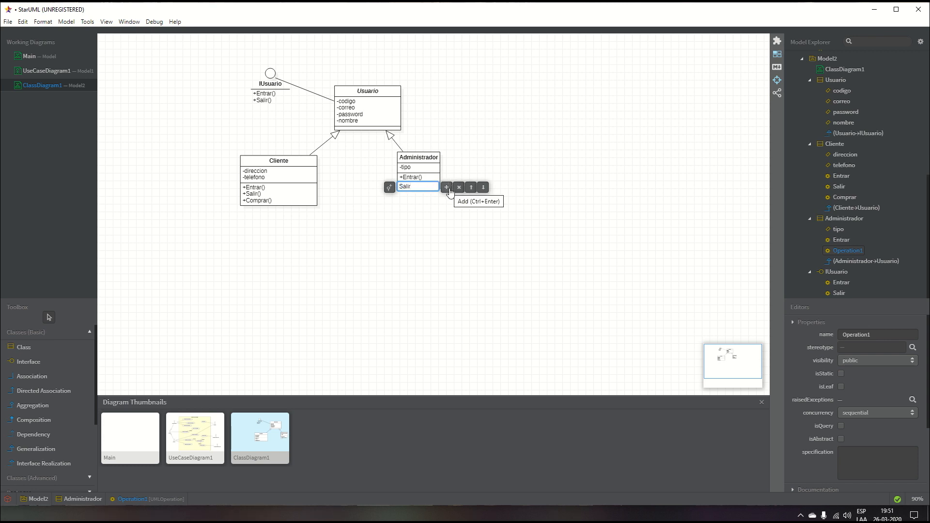
Step: Add the public operations GestionarCuentas, GestionarProductos and GestionarCompra to the Administrador class
click(446, 188)
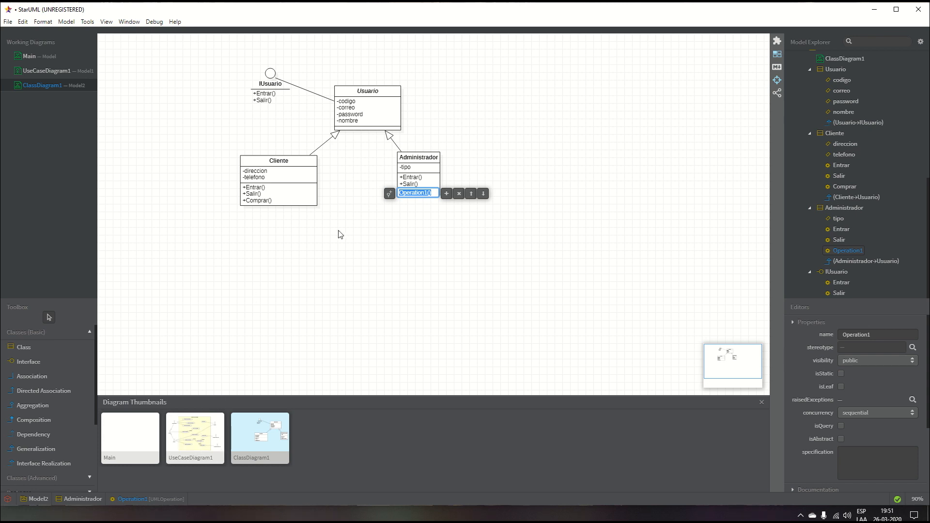
text(G)
text(estionarCuentas)
click(446, 193)
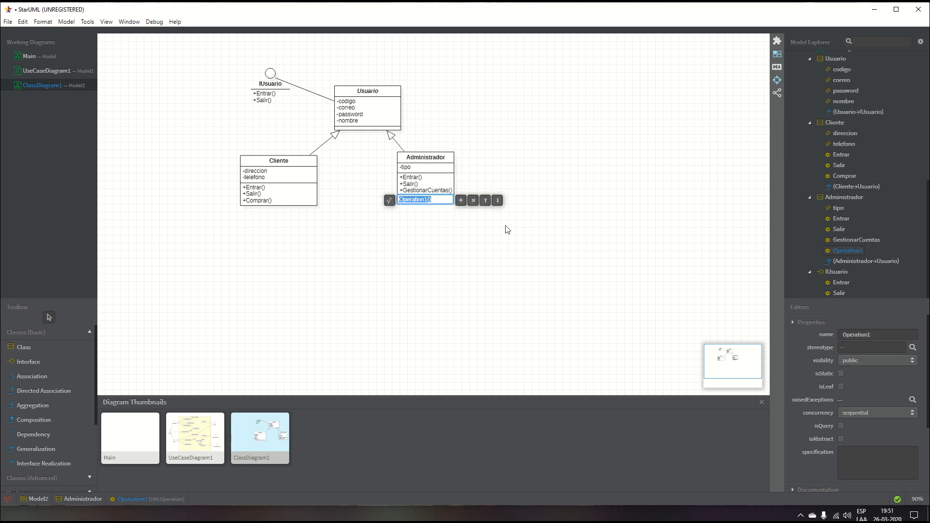
text(GestionarProductos)
click(460, 201)
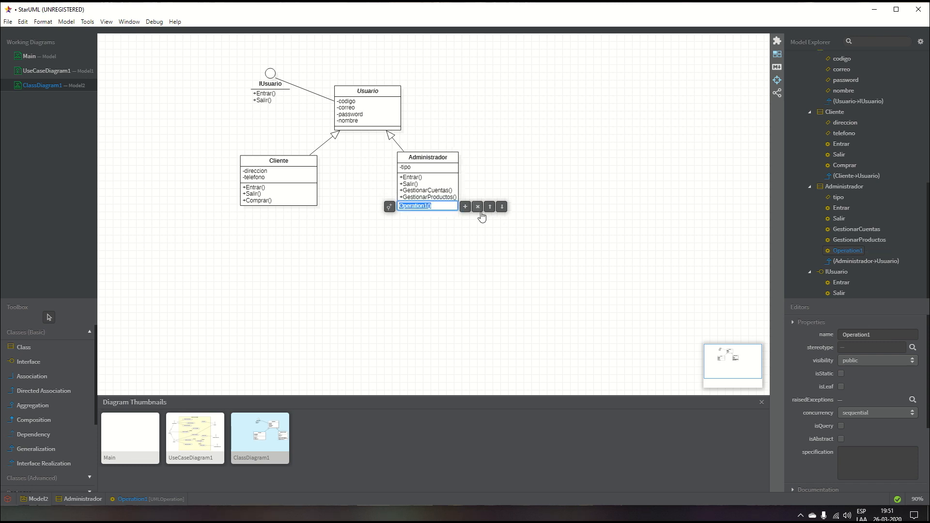
text(GestrionarCompra)
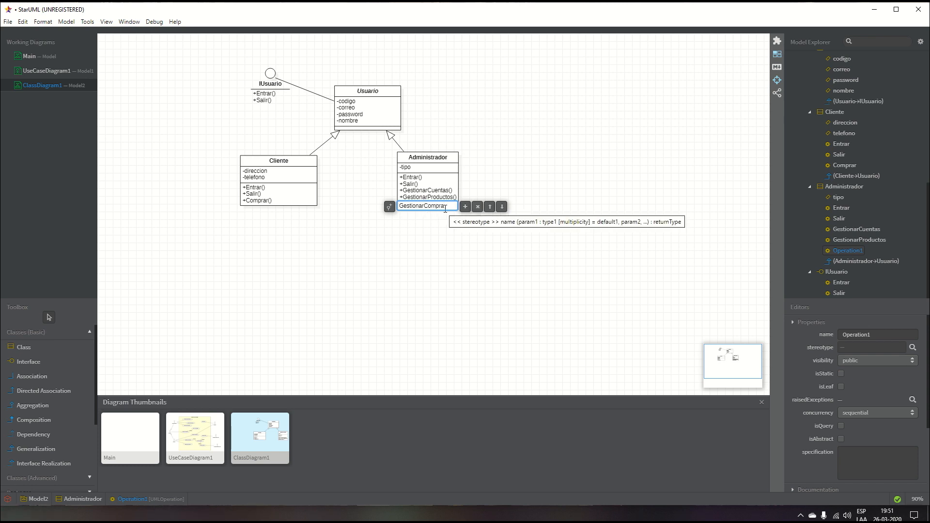
click(441, 261)
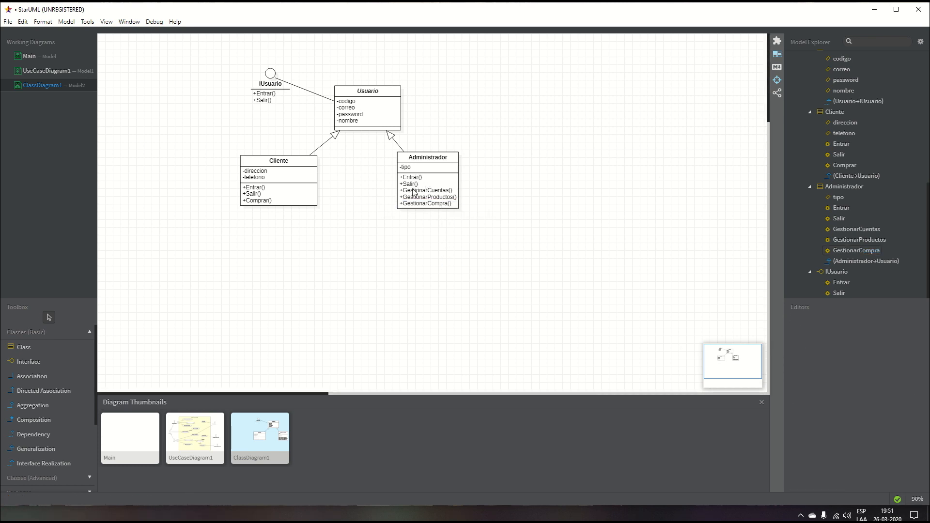
Step: Rename the Administrador operations for products and accounts to the singular GestionarProducto and GestionarCuenta
click(281, 178)
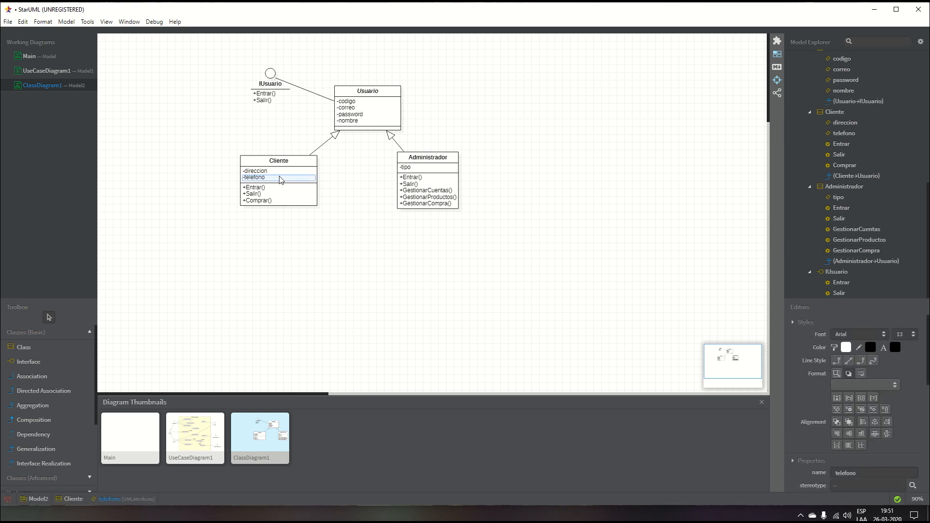
click(421, 208)
double_click(449, 198)
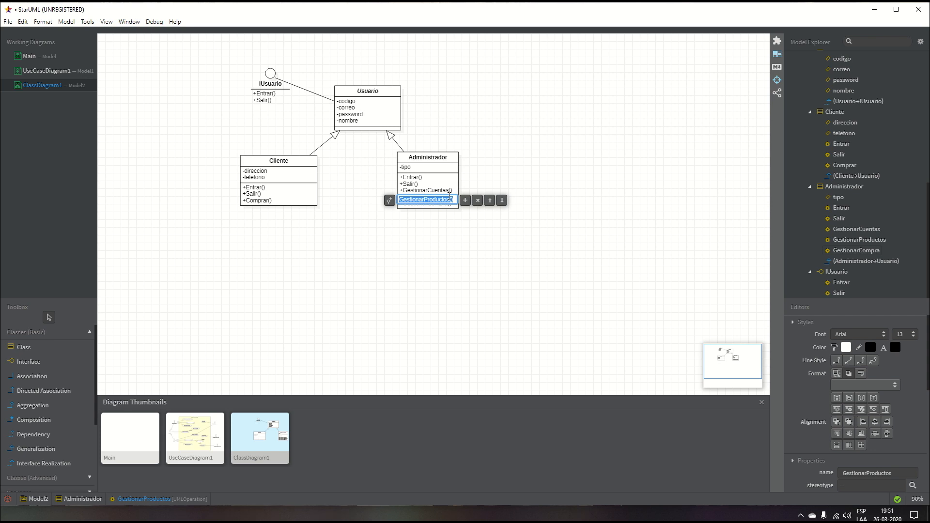
click(449, 198)
key(BackSpace)
click(450, 191)
double_click(447, 192)
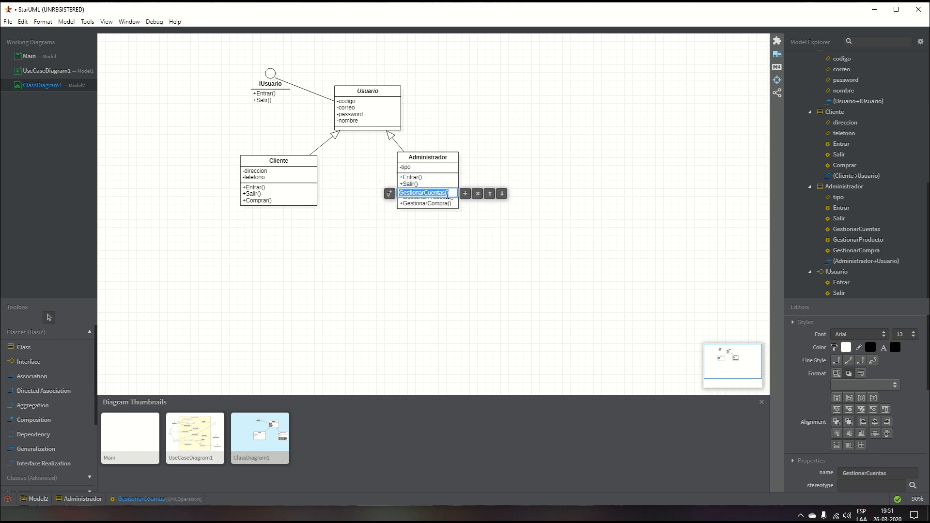
click(446, 192)
key(BackSpace)
click(495, 244)
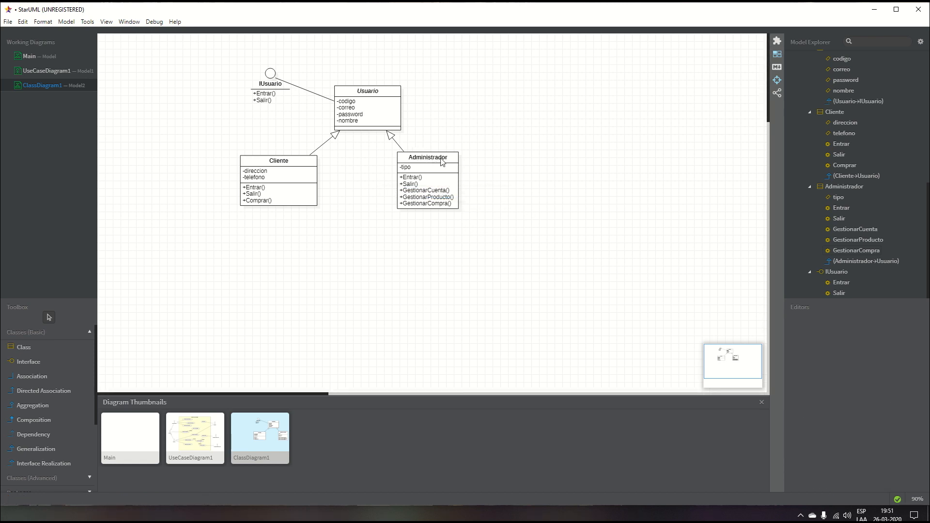
Step: Move the Administrador class slightly right and align its top edge with the Cliente class
drag(450, 166, 467, 169)
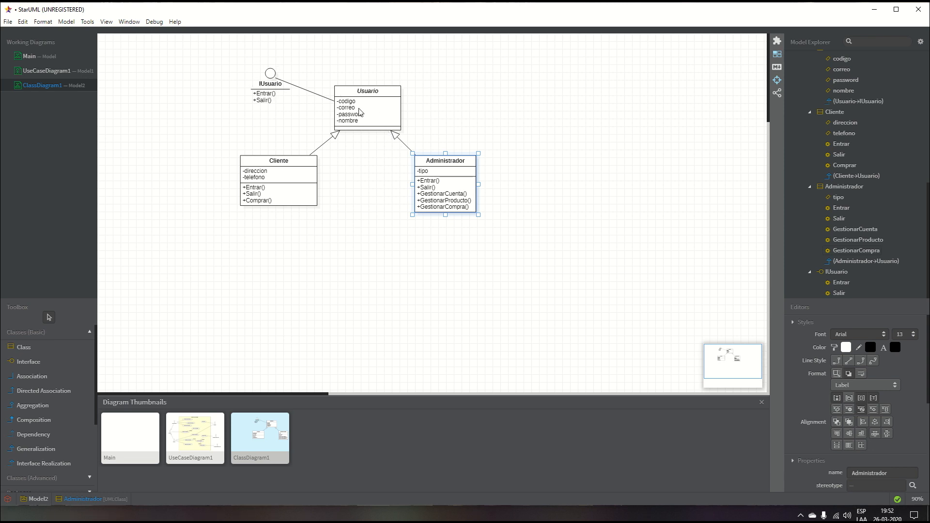
click(376, 110)
click(452, 172)
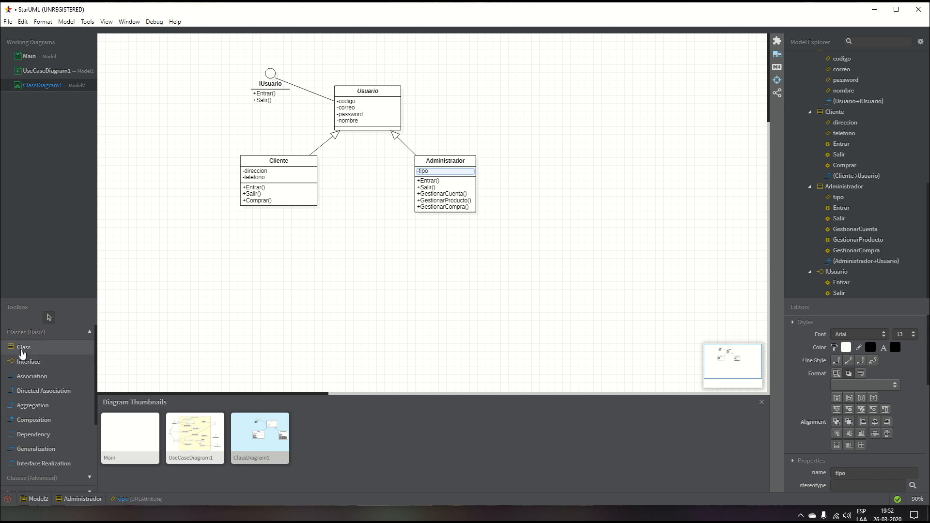
Step: Add a class named Compra and position it below the Cliente class
click(73, 346)
click(248, 278)
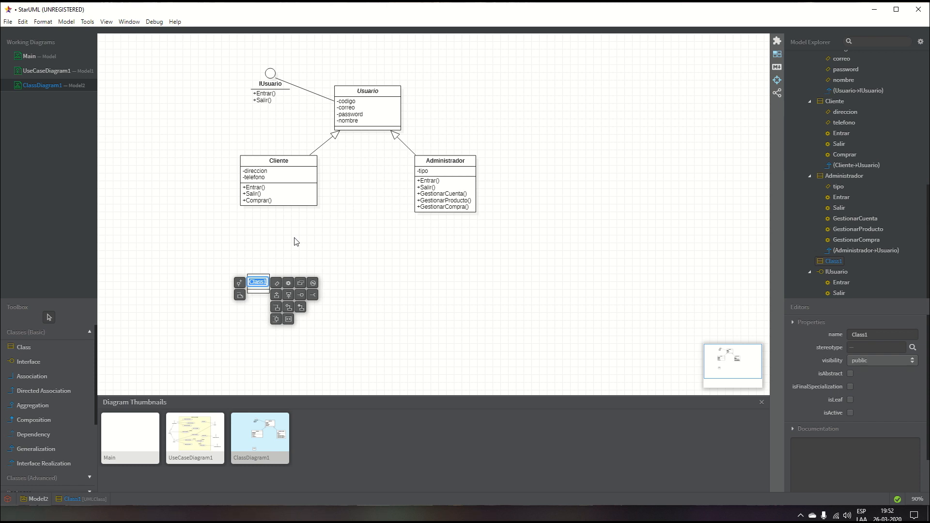
text(Compra)
click(286, 246)
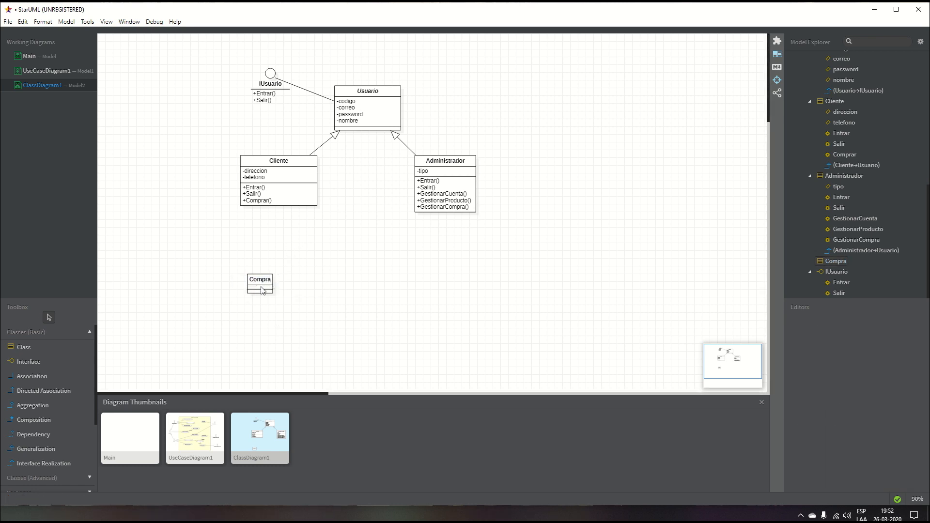
drag(263, 289, 273, 278)
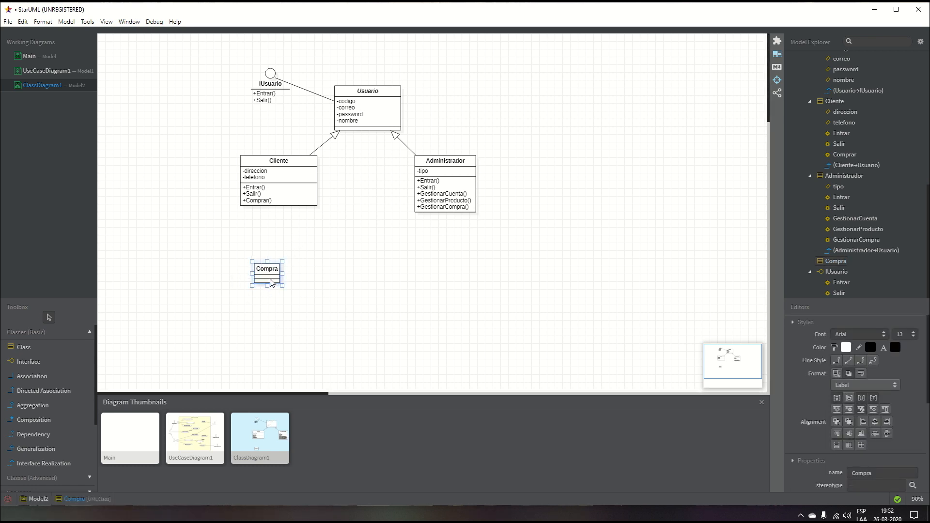
Step: Add the private attributes codigo, fecha and subtotal to the Compra class
double_click(268, 279)
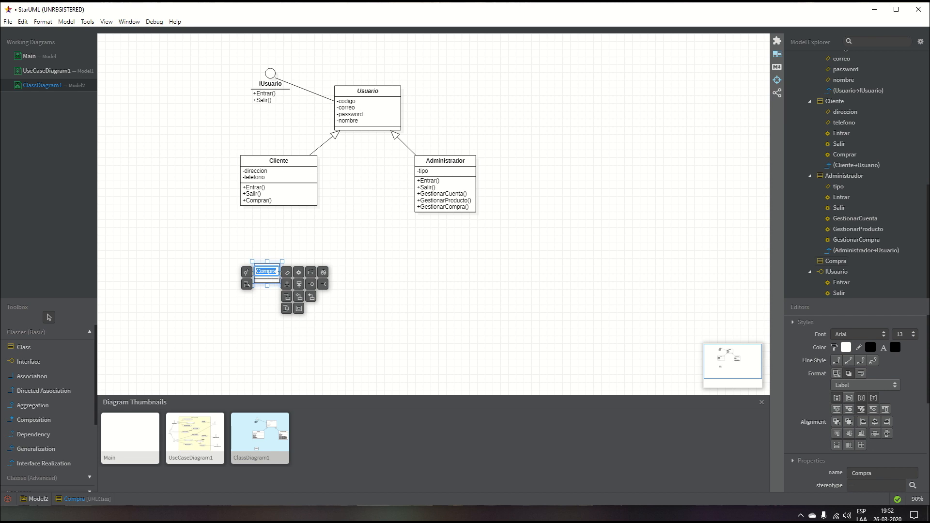
click(286, 272)
text(-)
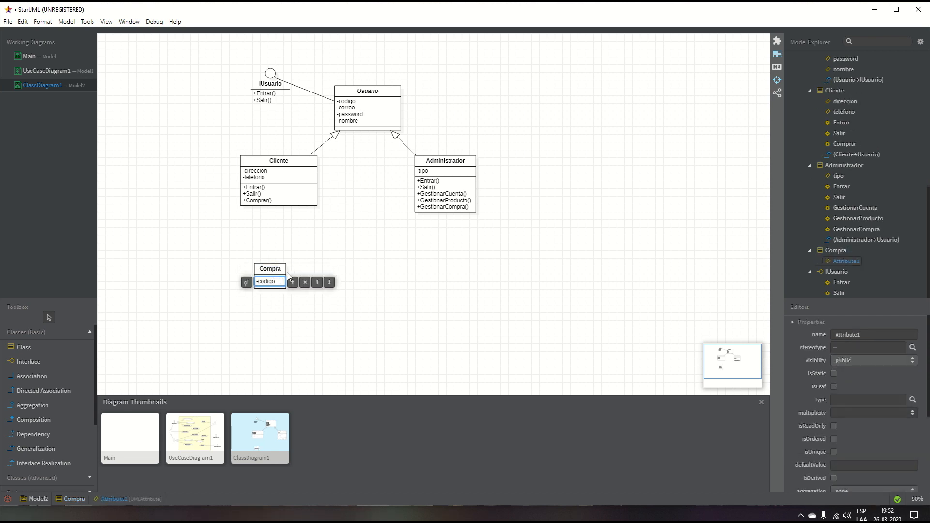
text(codigo)
click(292, 282)
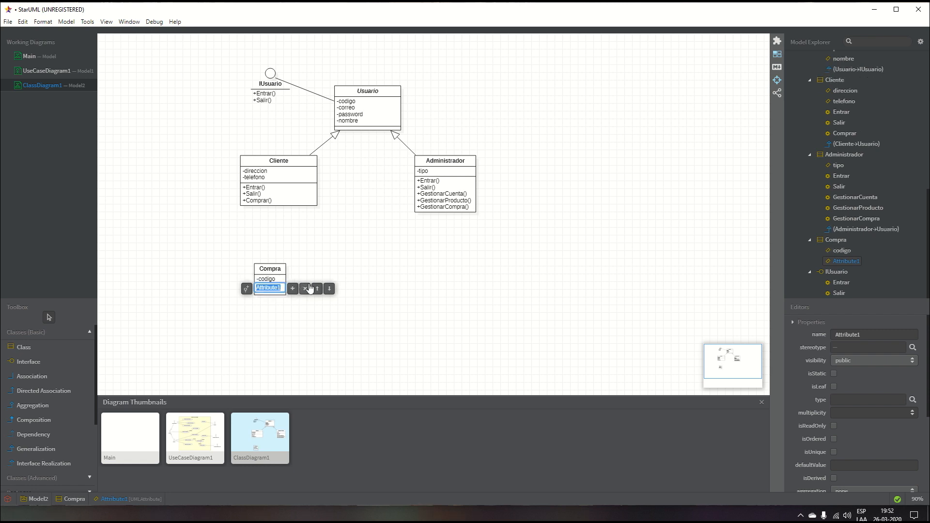
text(-fecha)
click(294, 289)
text(subtotal)
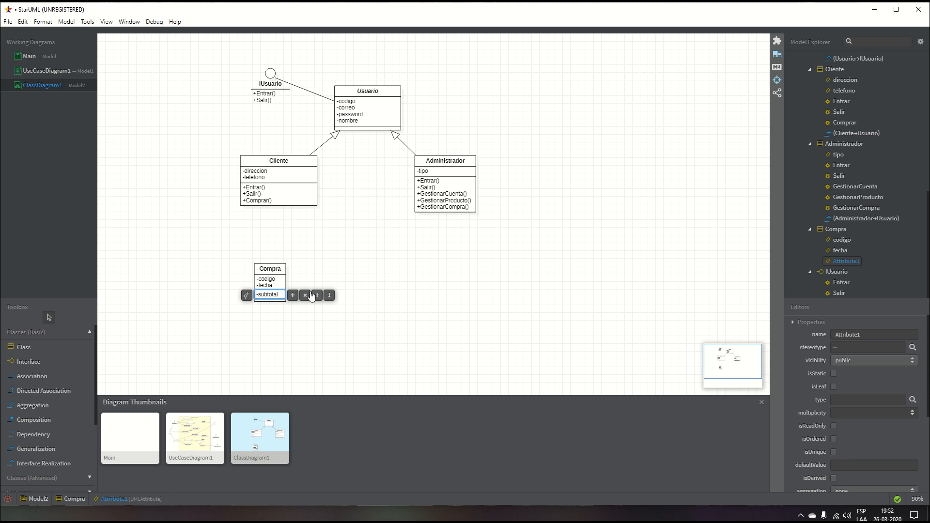
Step: Add the private attribute descuento and the public attribute total to the Compra class
click(293, 295)
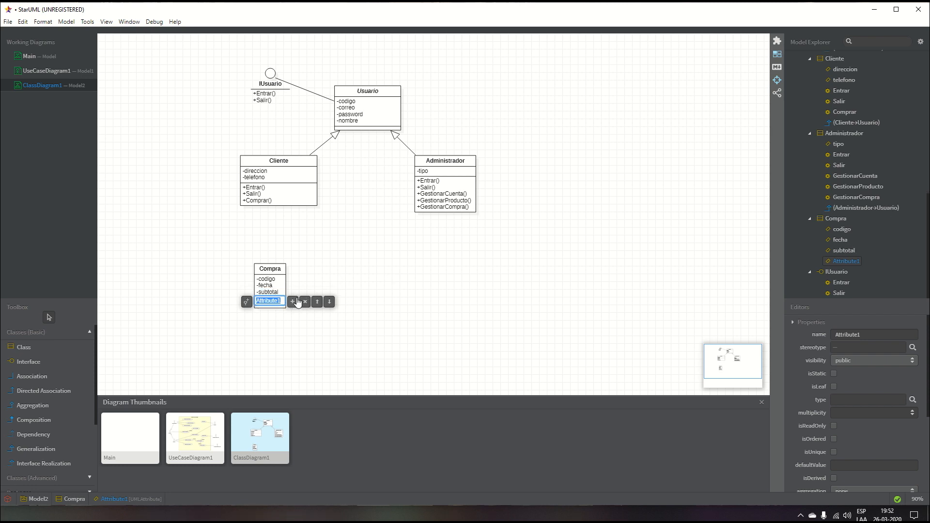
text(descuento)
click(294, 301)
text(total)
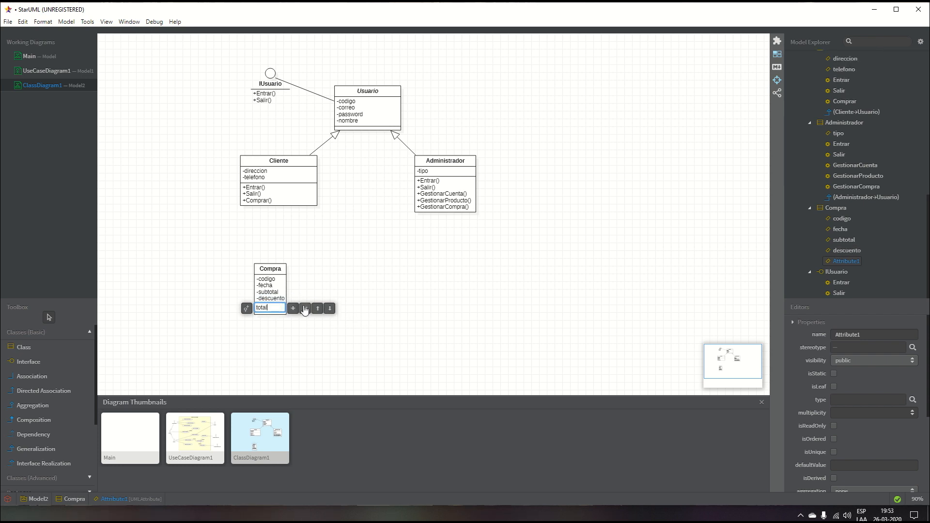
key(Return)
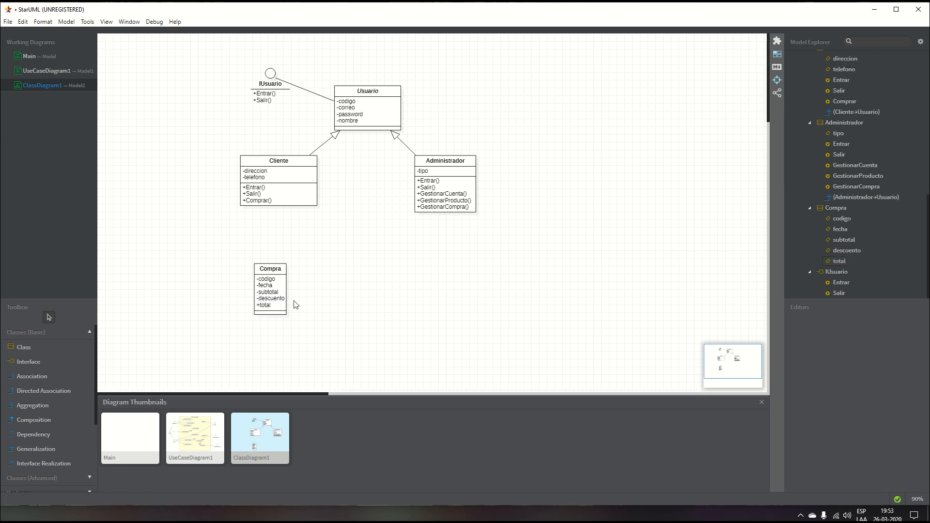
Step: Change the visibility of the total attribute in the Compra class to private
click(267, 307)
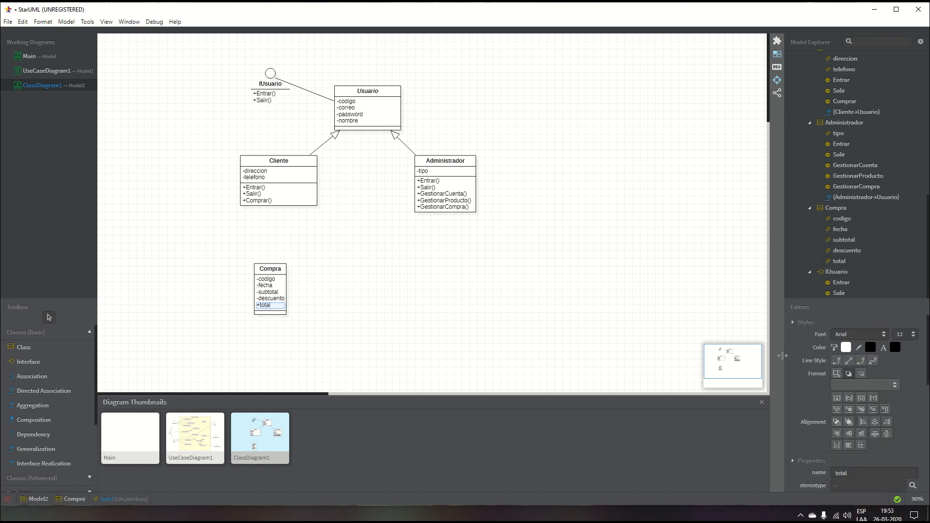
scroll(801, 381, down, 2)
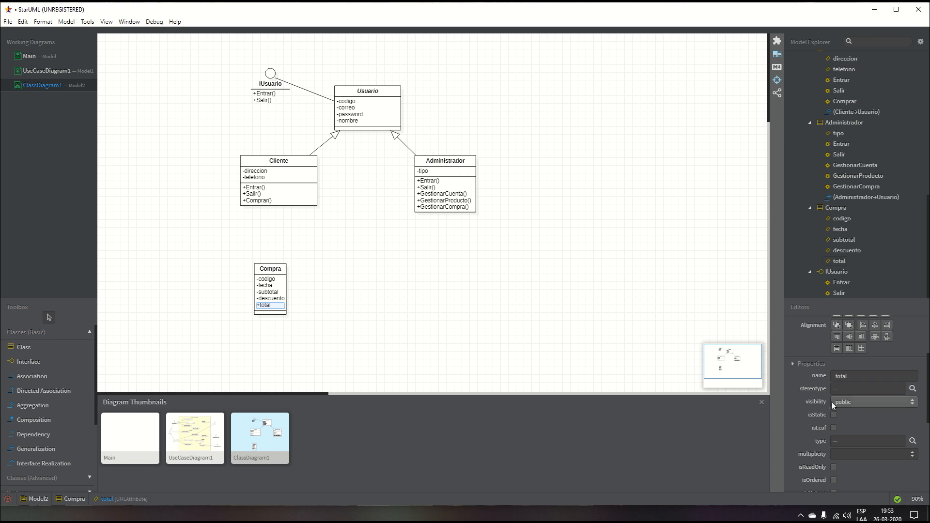
click(838, 402)
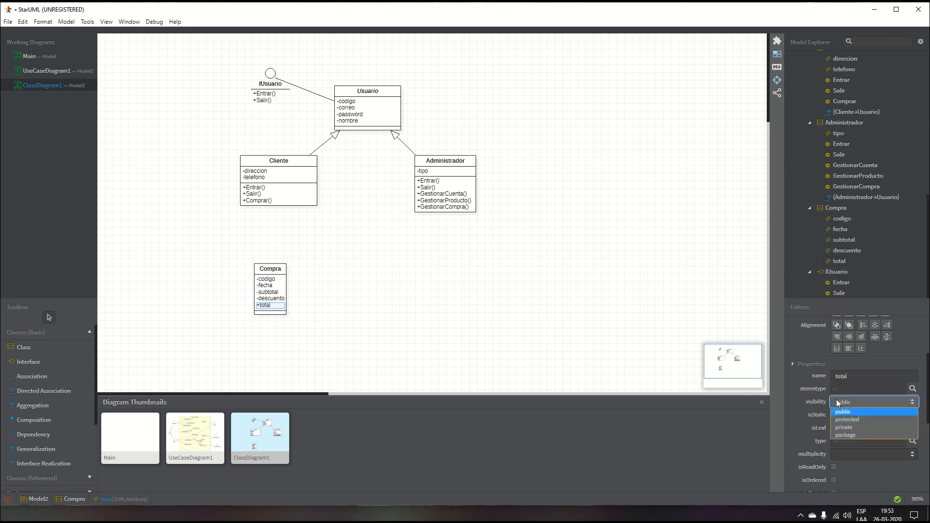
click(851, 428)
click(266, 310)
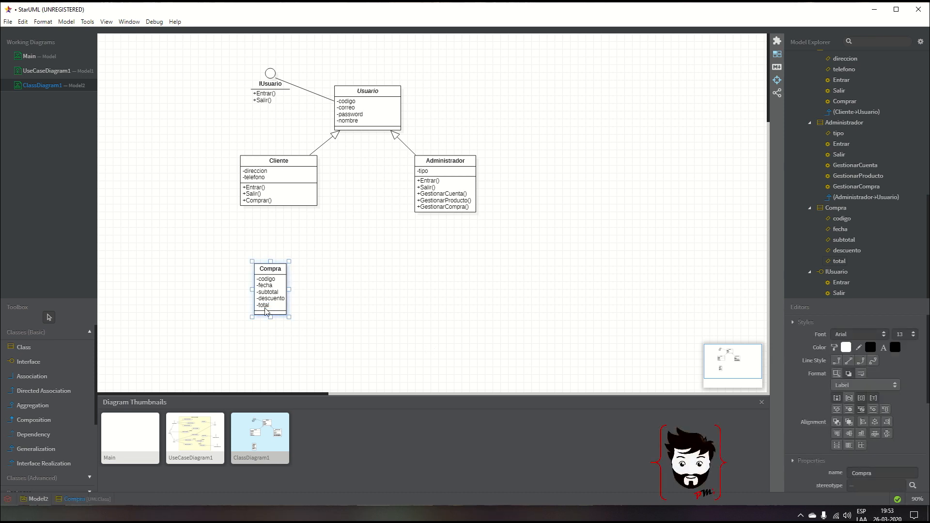
click(264, 306)
click(633, 381)
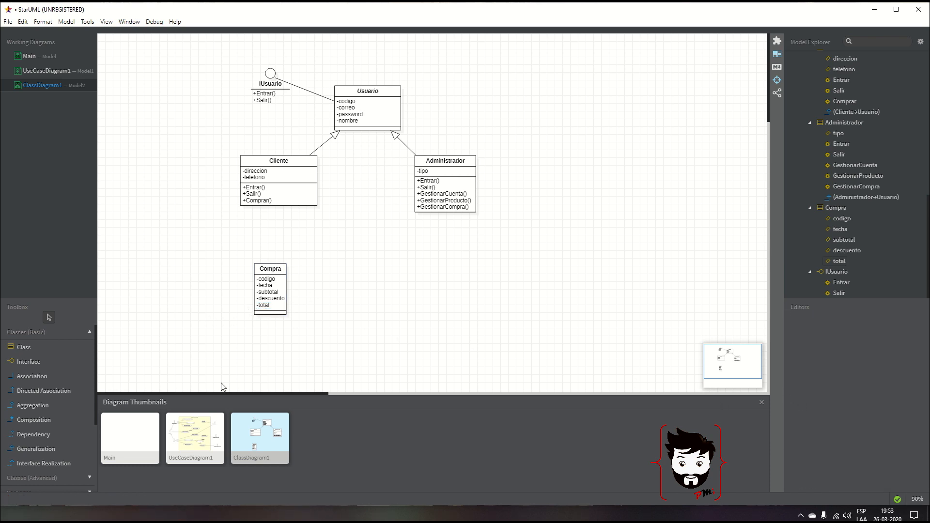
click(272, 304)
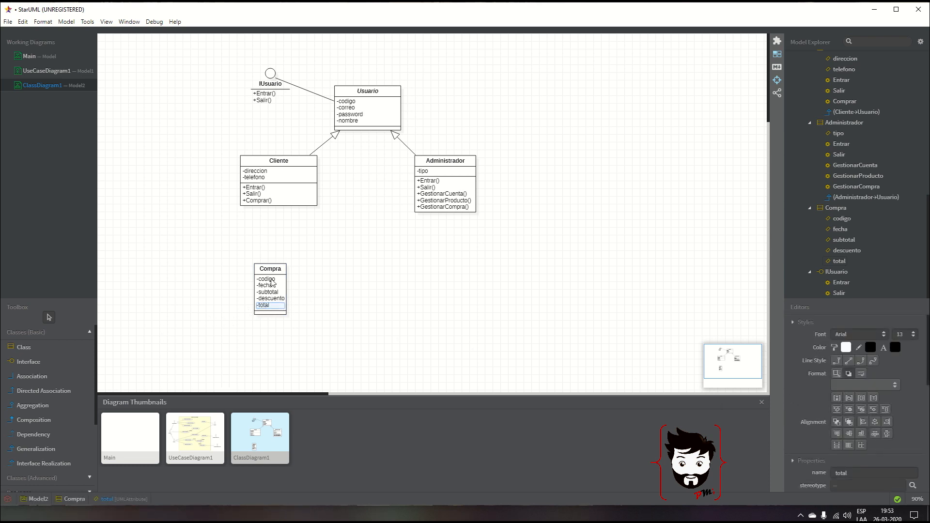
Step: Widen the Compra class and move it closer below Cliente, and add the public operation calcularTotal to it
drag(282, 270, 327, 275)
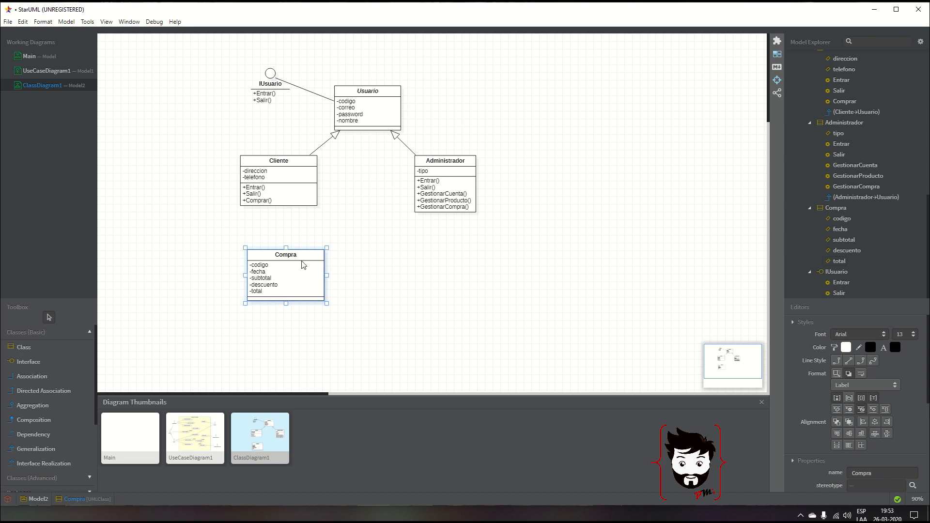
right_click(308, 268)
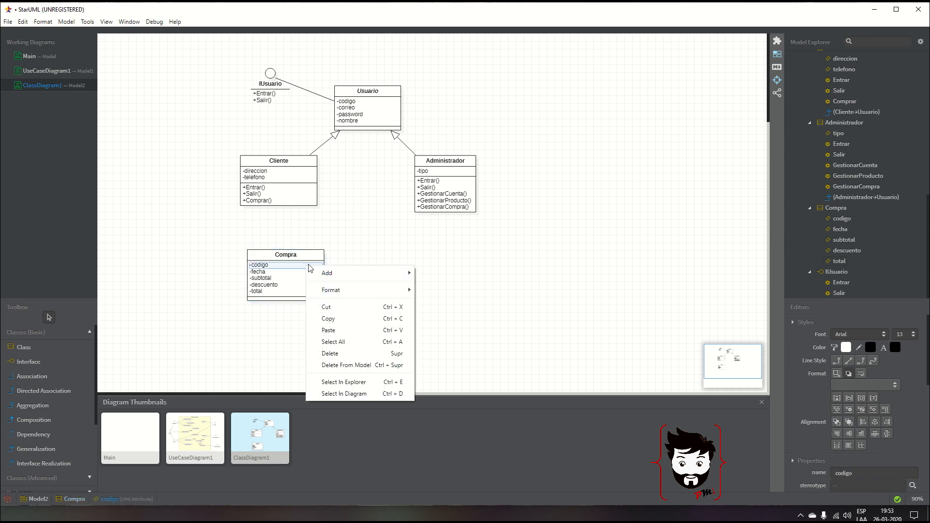
click(320, 272)
click(343, 258)
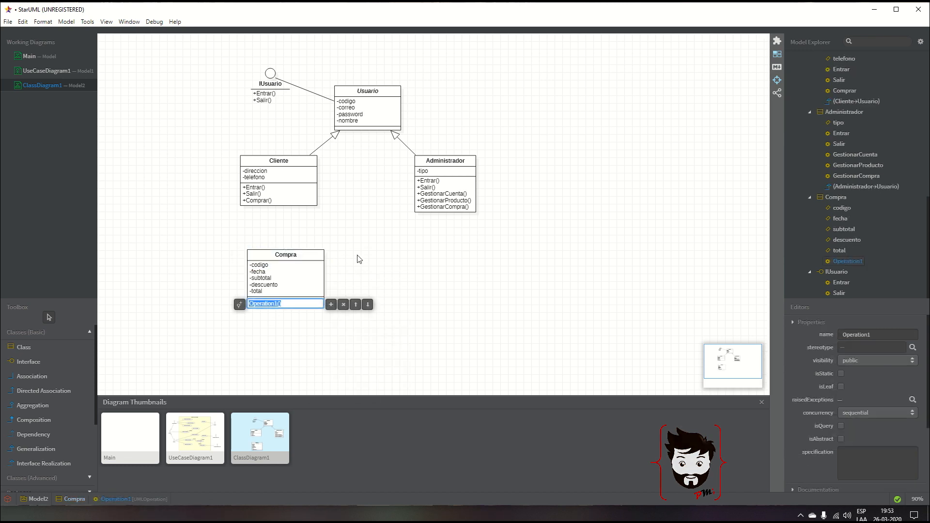
text(calcularTotal)
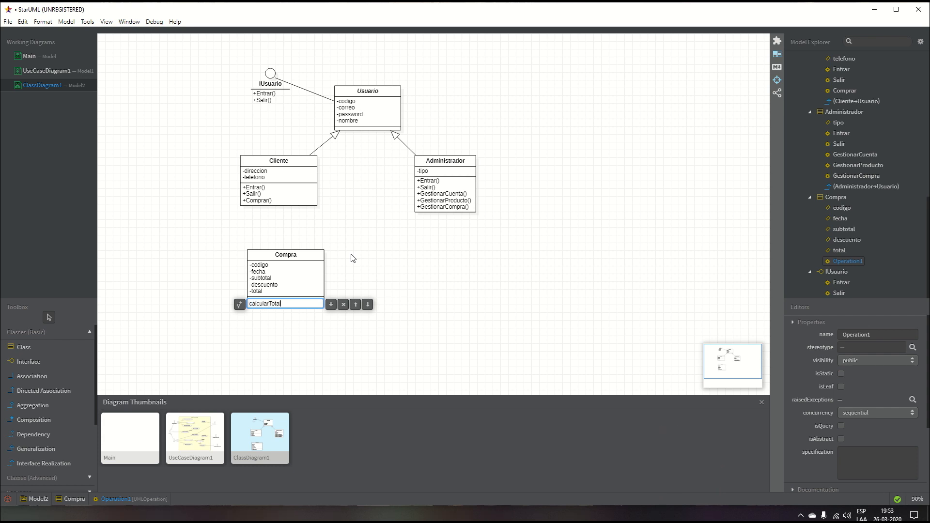
click(355, 287)
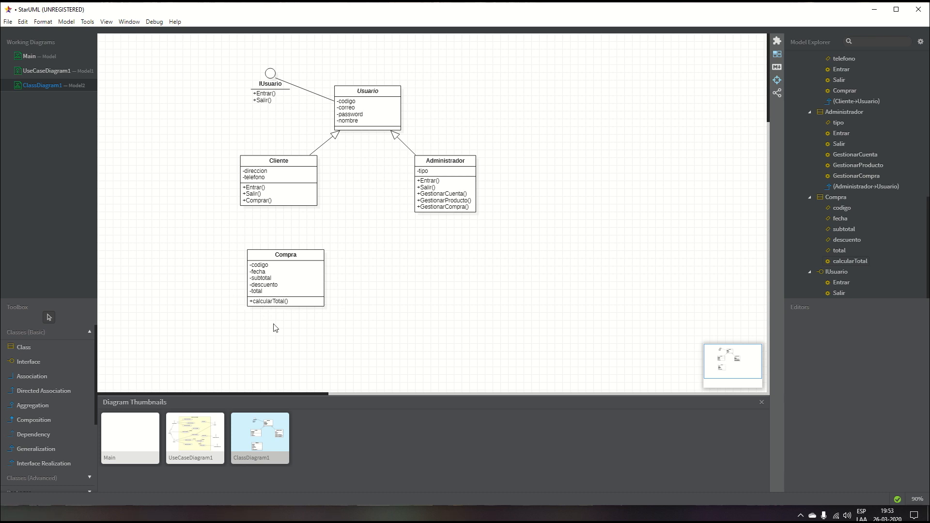
click(263, 278)
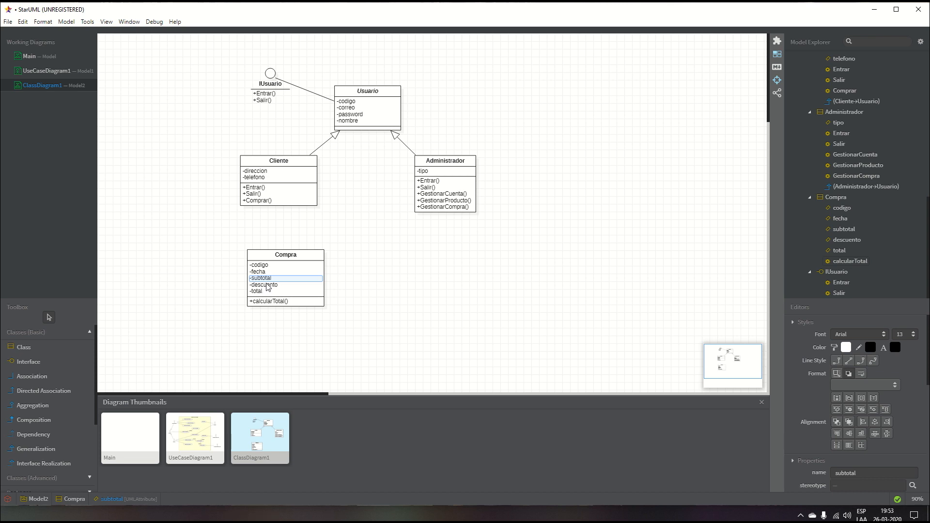
click(264, 285)
click(260, 293)
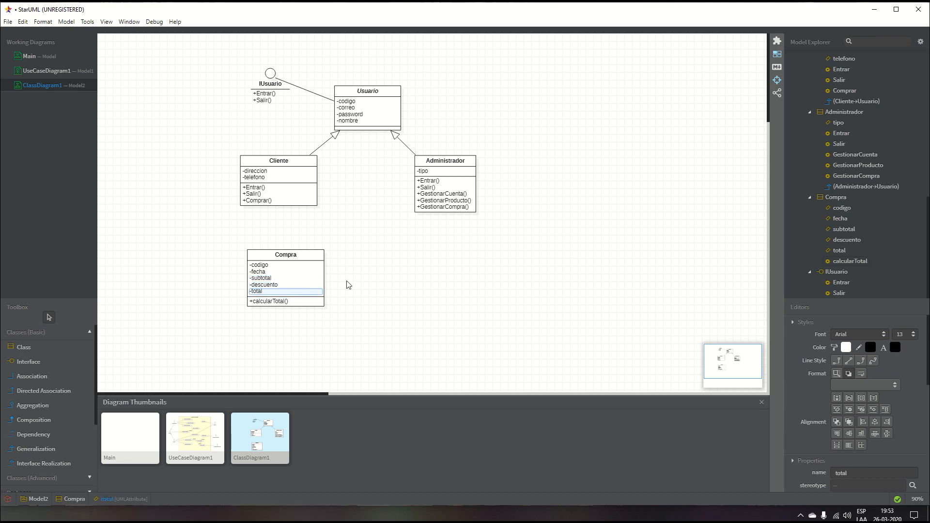
click(347, 281)
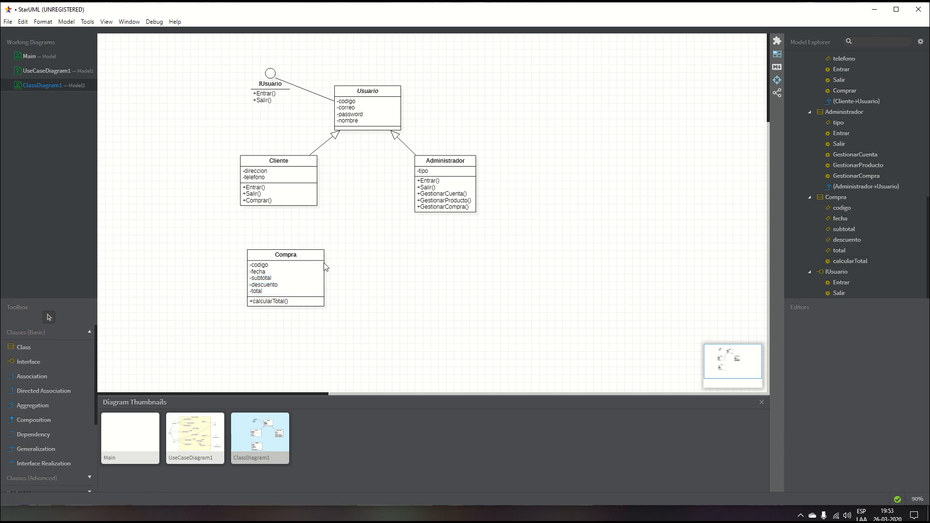
Step: Add a class named Producto below the Administrador class
click(25, 347)
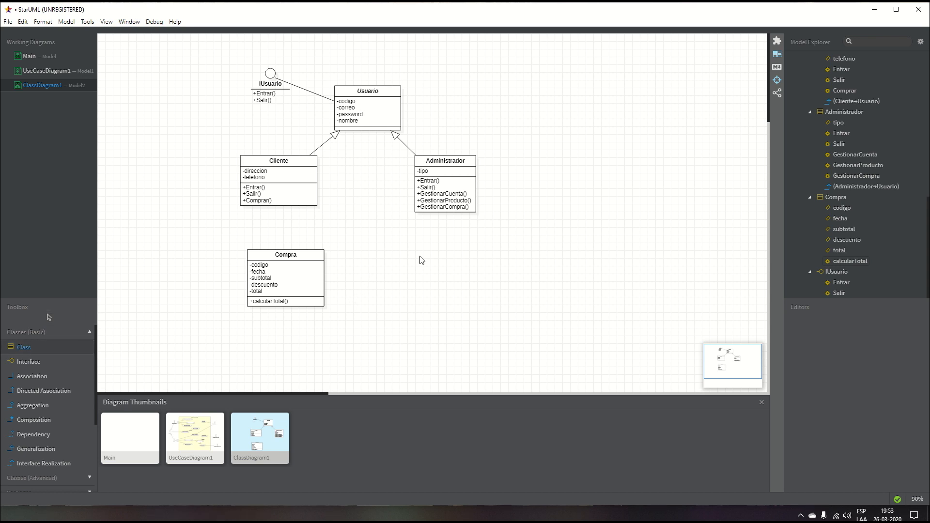
click(446, 279)
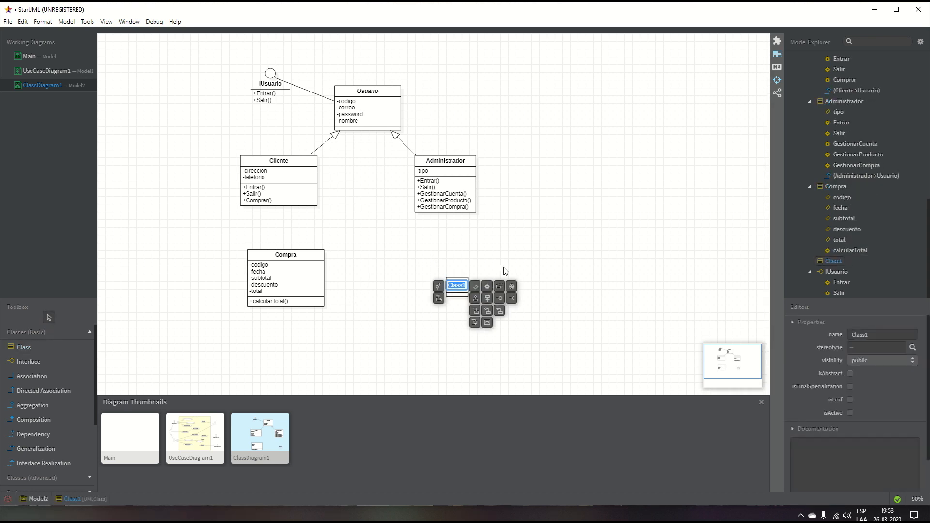
text(P)
text(roducto)
Step: Add the private attributes codigo, nombre and desc to the Producto class
click(475, 287)
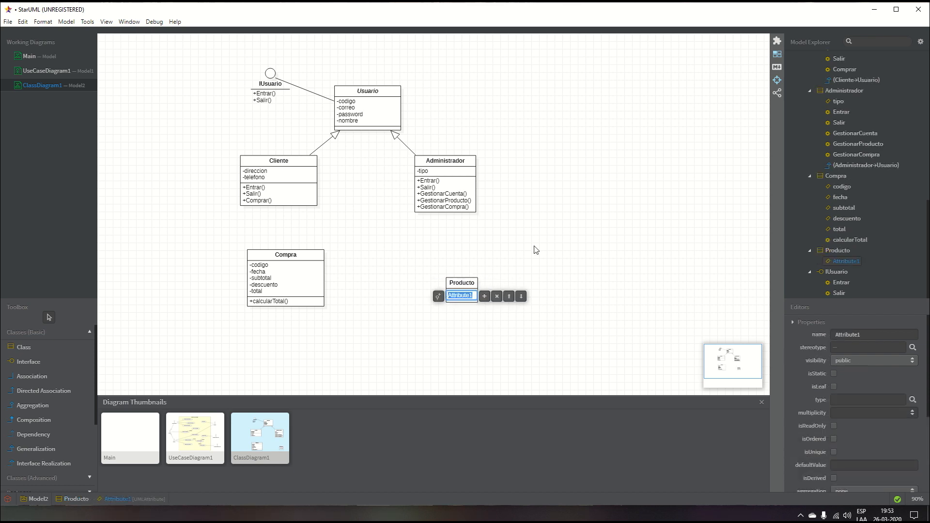
text(-)
click(482, 295)
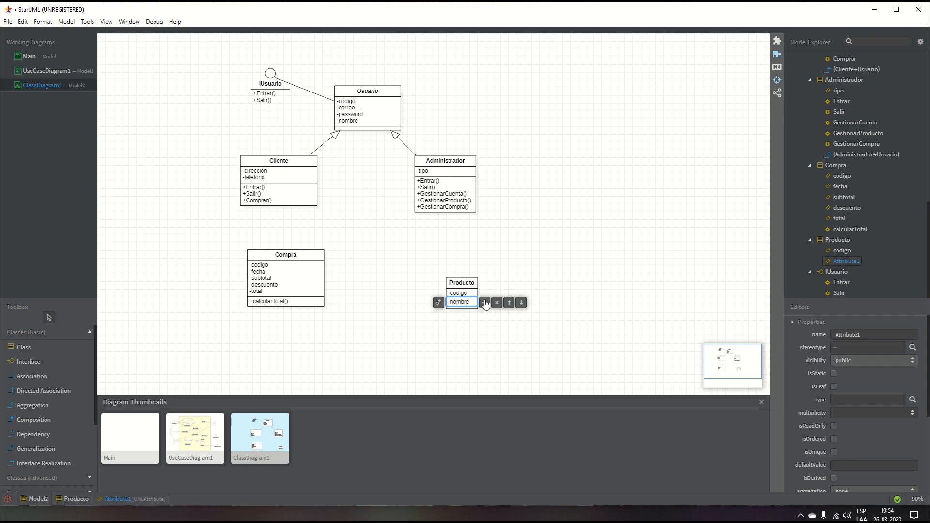
click(485, 303)
text(-de)
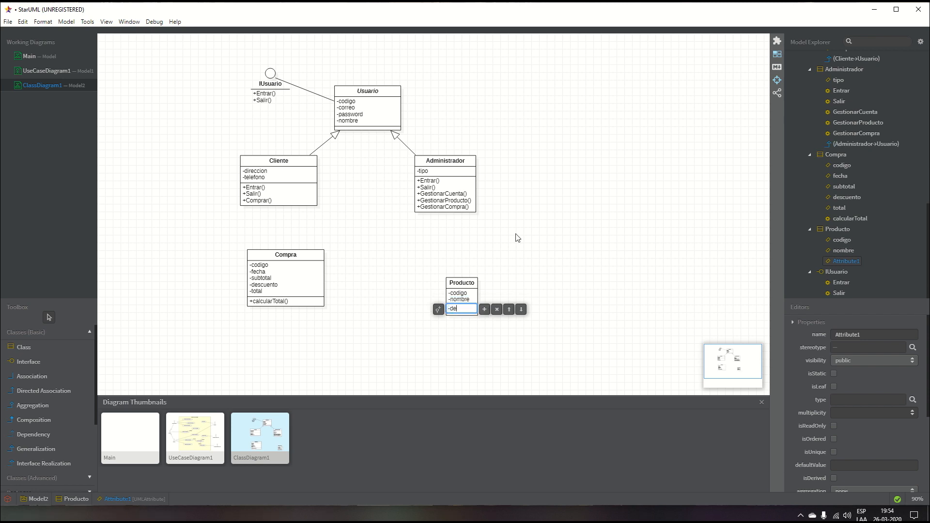
text(sc)
Step: Add the private attributes precio and stock to the Producto class
click(484, 309)
text(-precio)
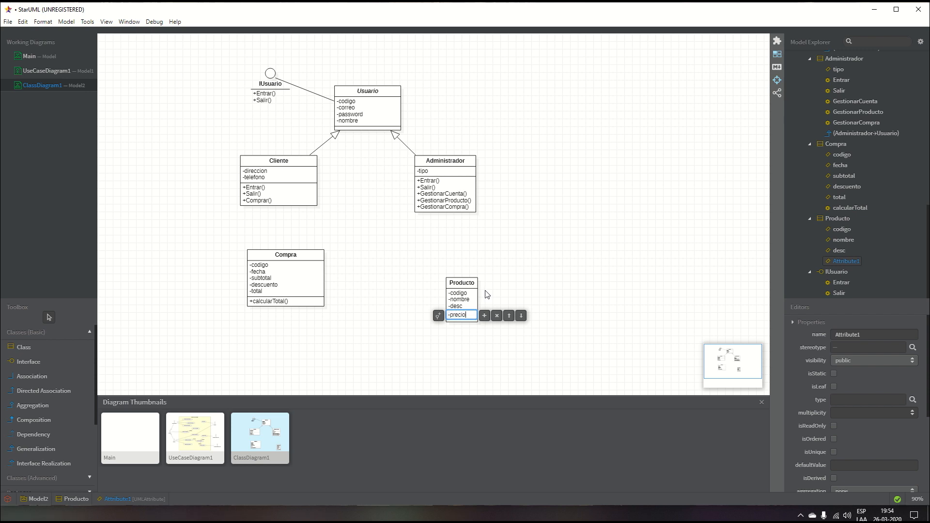
click(484, 315)
text(-s)
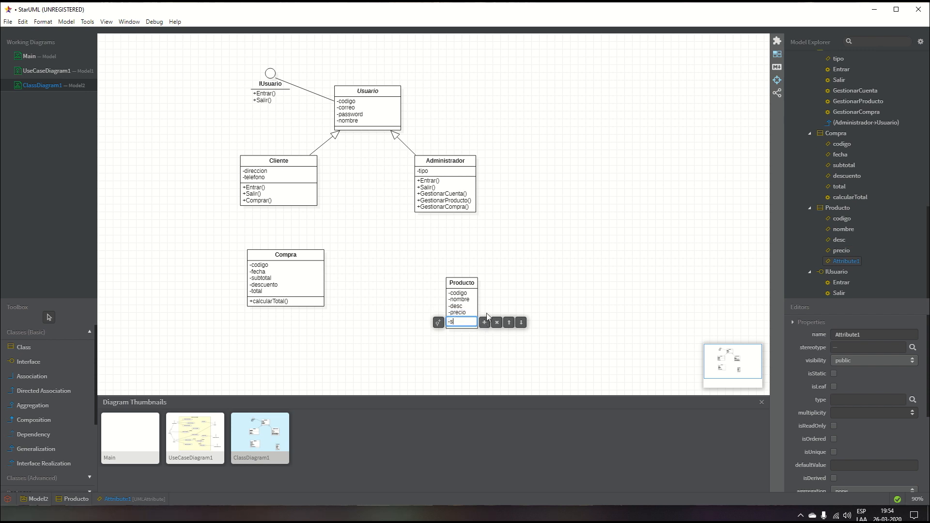
text(tock)
Step: Add the public operation actualizarStock to the Producto class, and widen and position the class directly below Administrador
right_click(471, 294)
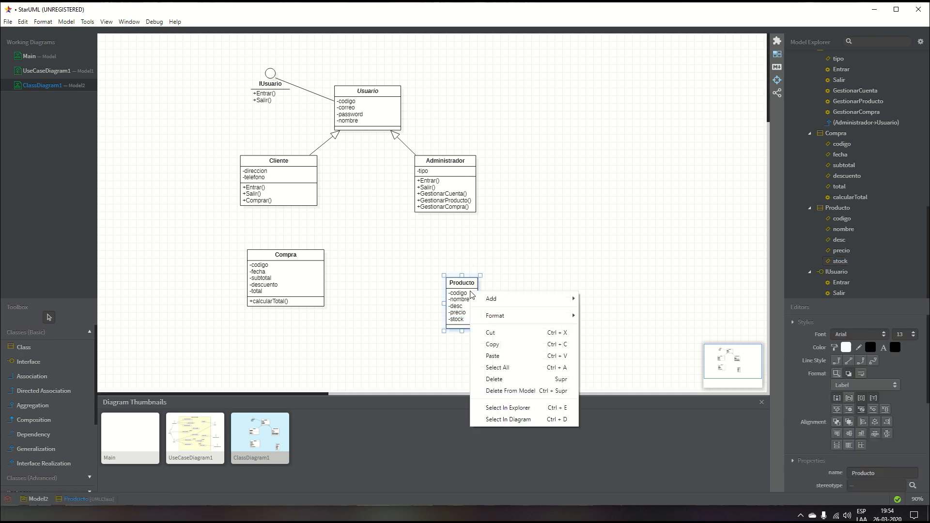
double_click(468, 292)
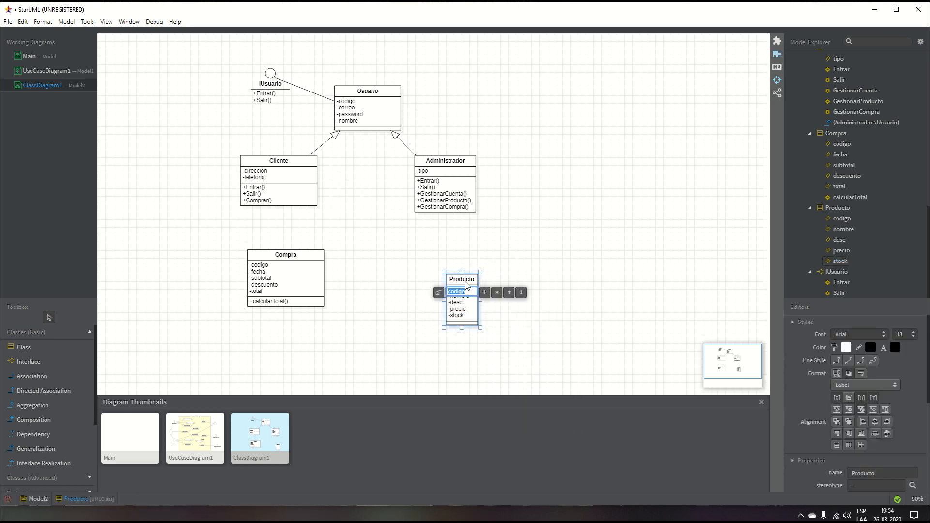
double_click(465, 281)
click(497, 280)
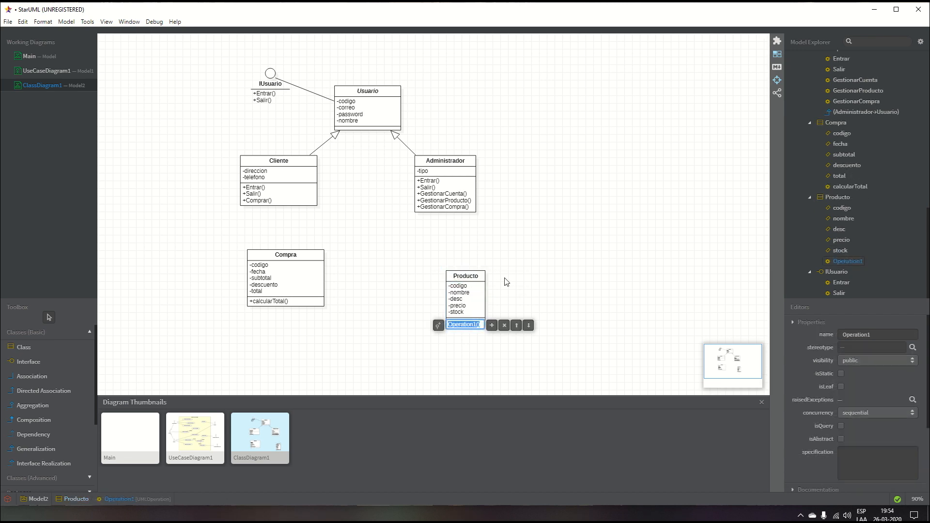
text(ac)
text(tualizarStock)
key(Return)
click(475, 285)
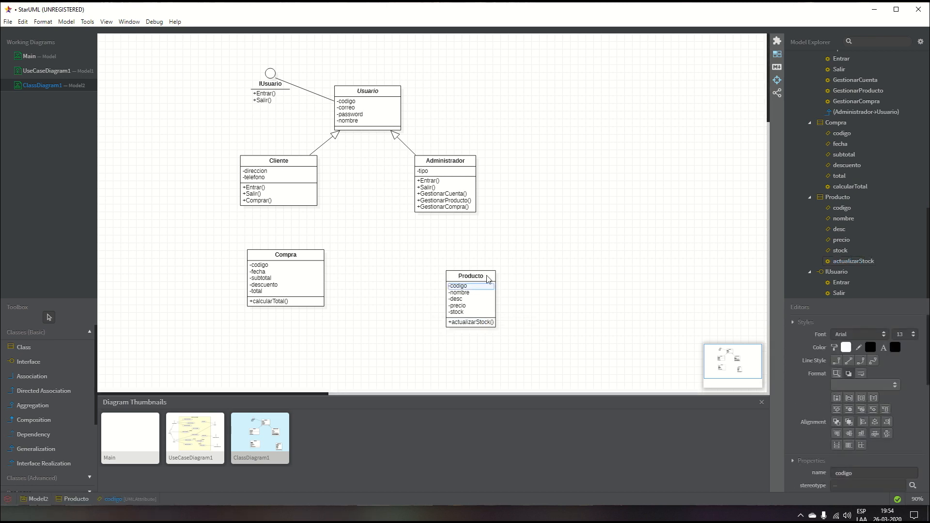
drag(487, 278, 474, 263)
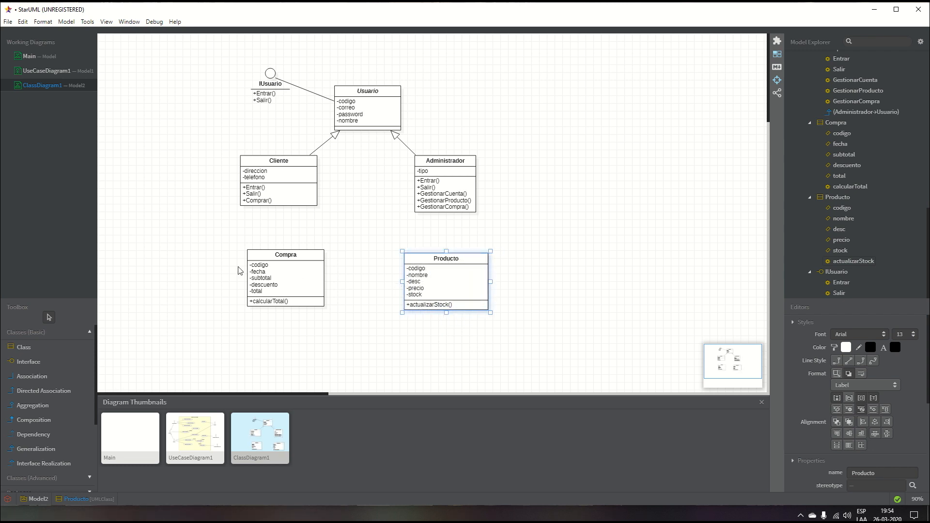
Step: Add a class named Categoria below the Producto class with the private attributes codigo and desc
click(23, 347)
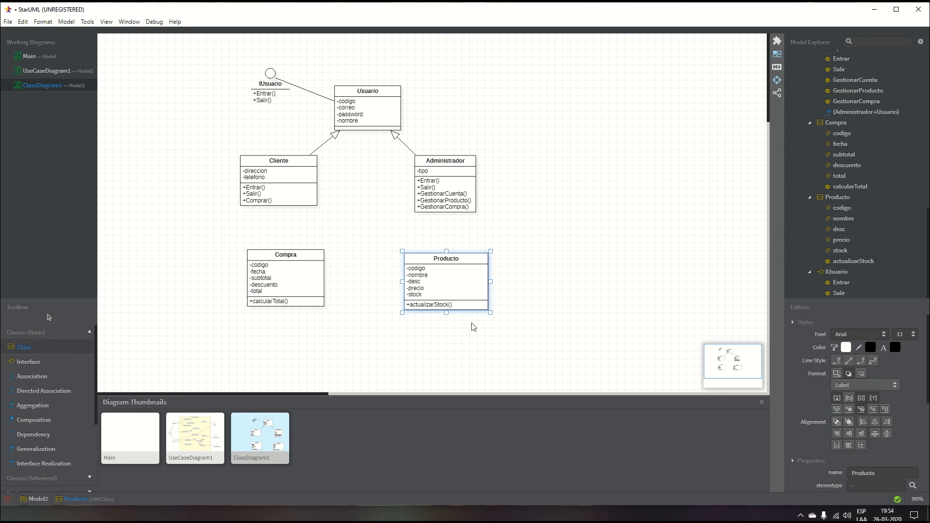
click(434, 350)
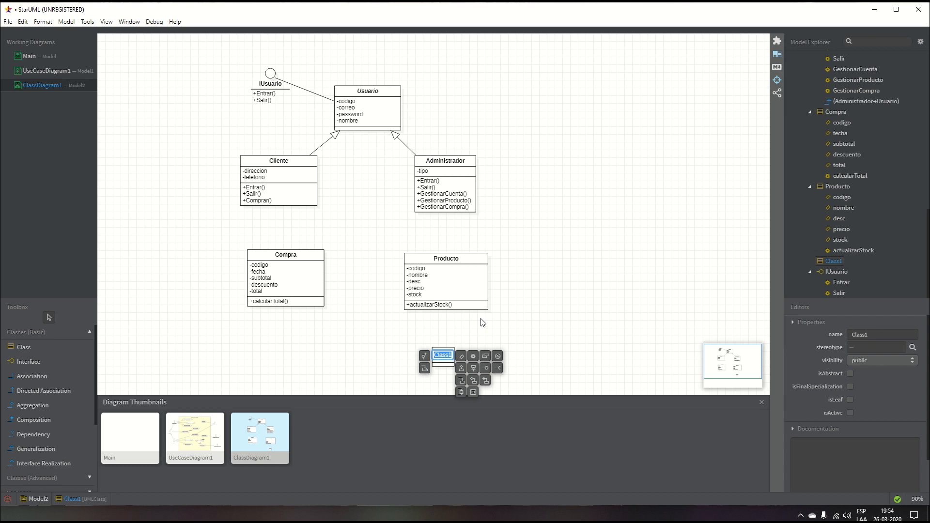
text(Ca)
click(460, 356)
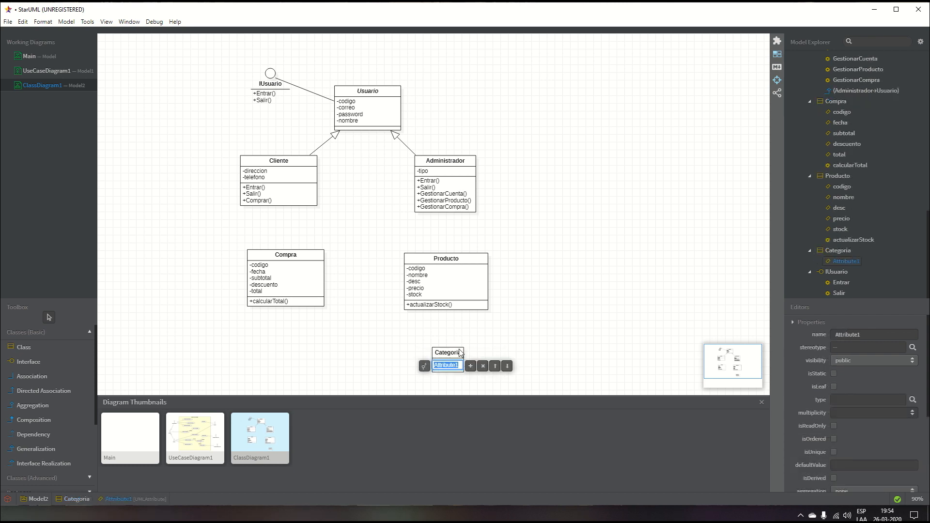
text(-codigo)
click(471, 365)
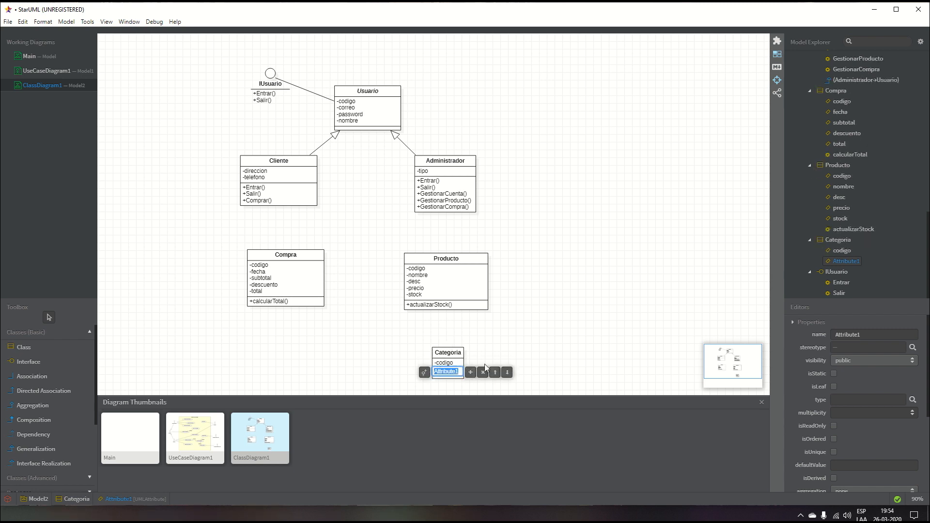
text(-desc)
click(484, 353)
Step: Widen the Categoria class and position it beneath Producto, and align Producto in a row with Compra
drag(457, 364, 472, 342)
click(450, 361)
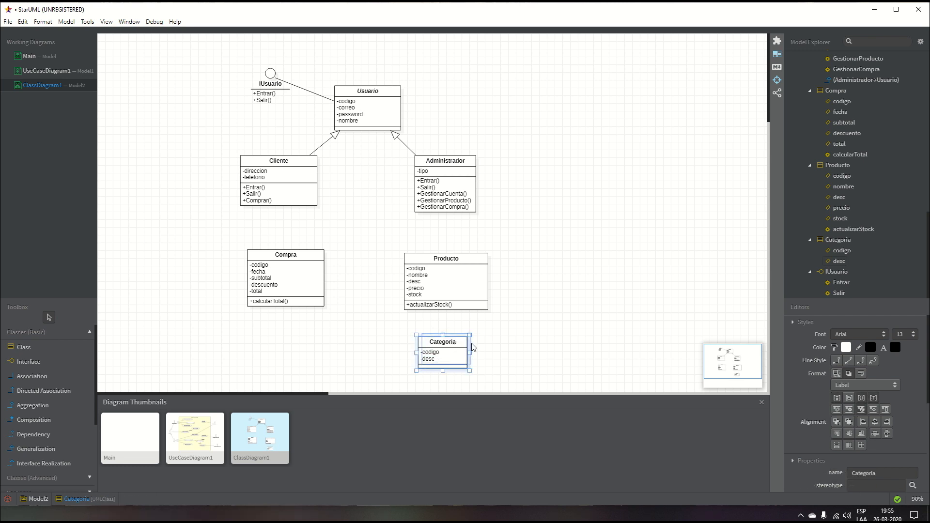
click(460, 275)
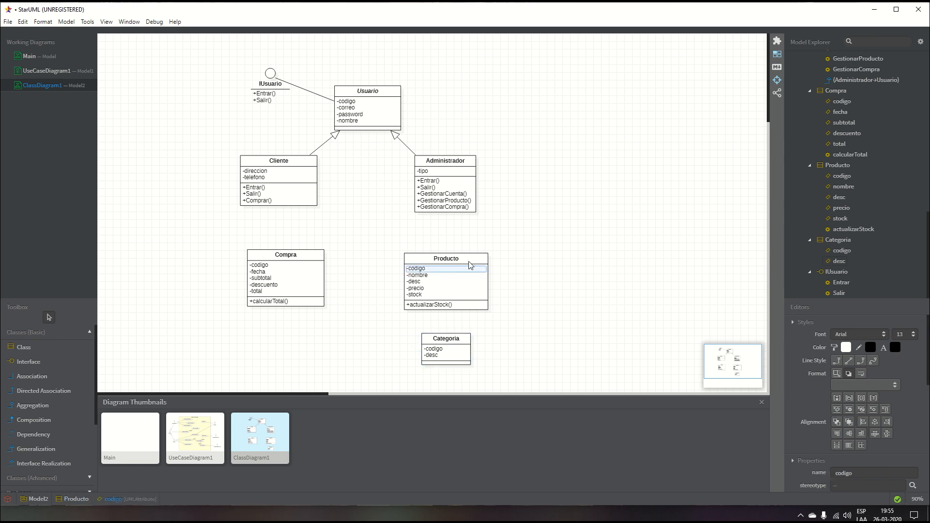
drag(470, 265, 458, 251)
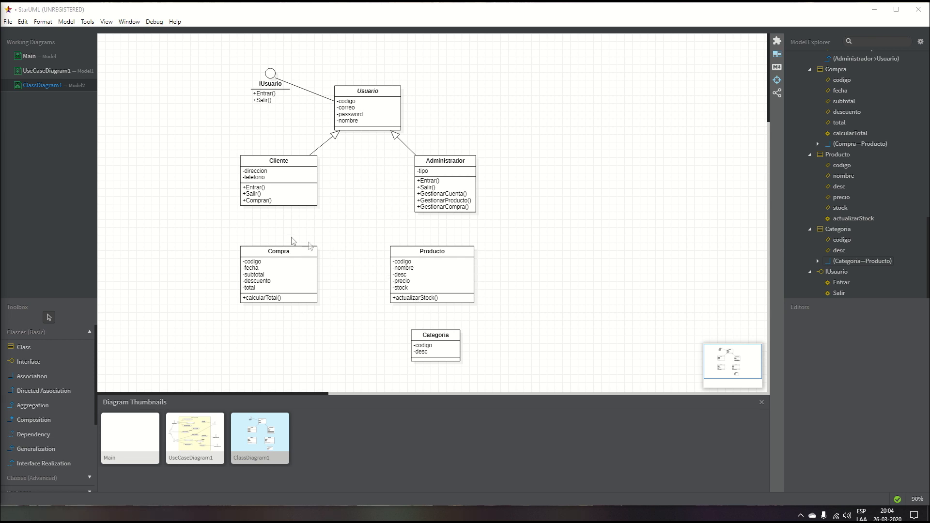
Step: Draw an association from the Cliente class back to itself
click(34, 377)
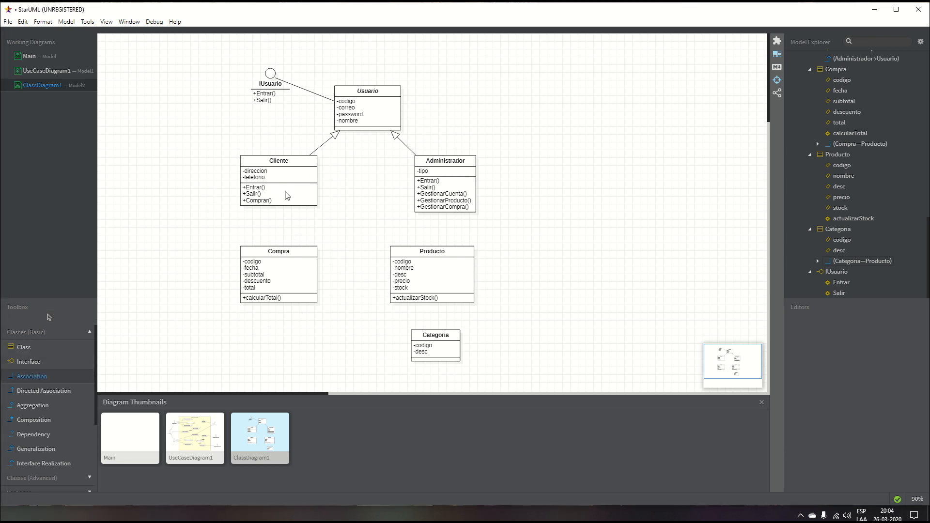
click(287, 195)
click(330, 184)
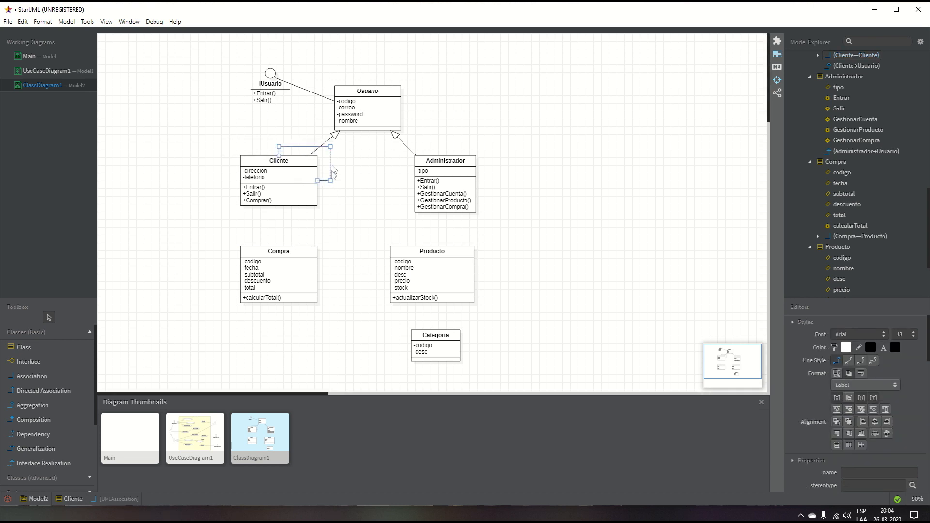
Step: Delete the association from Cliente to itself and draw an association from Cliente to Compra
key(Delete)
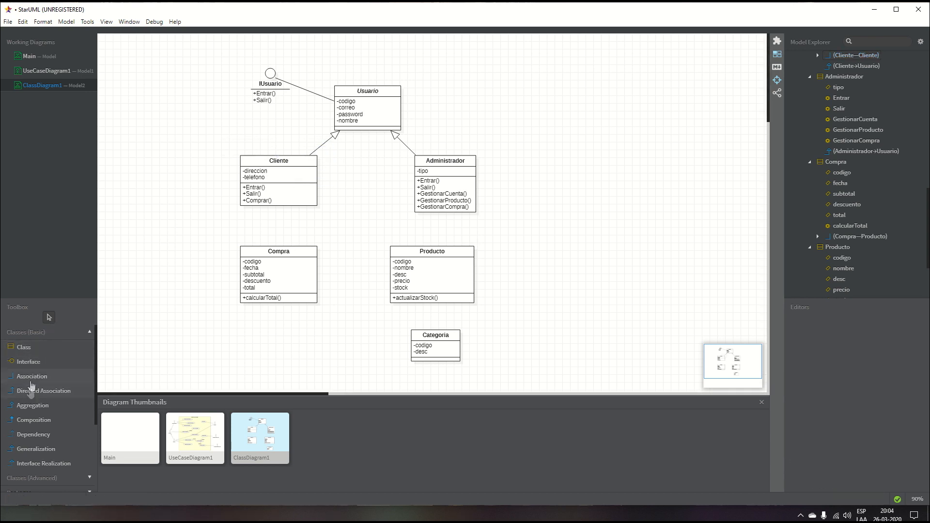
click(44, 376)
drag(286, 199, 285, 274)
click(195, 355)
click(296, 279)
click(469, 268)
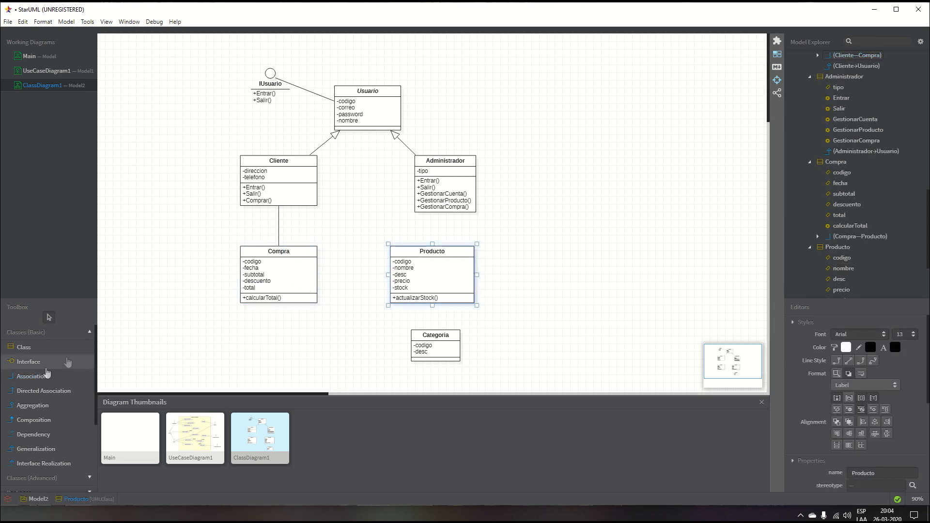
Step: Draw an association from the Compra class to the Producto class, leaving it unnamed
click(32, 376)
drag(283, 275, 432, 278)
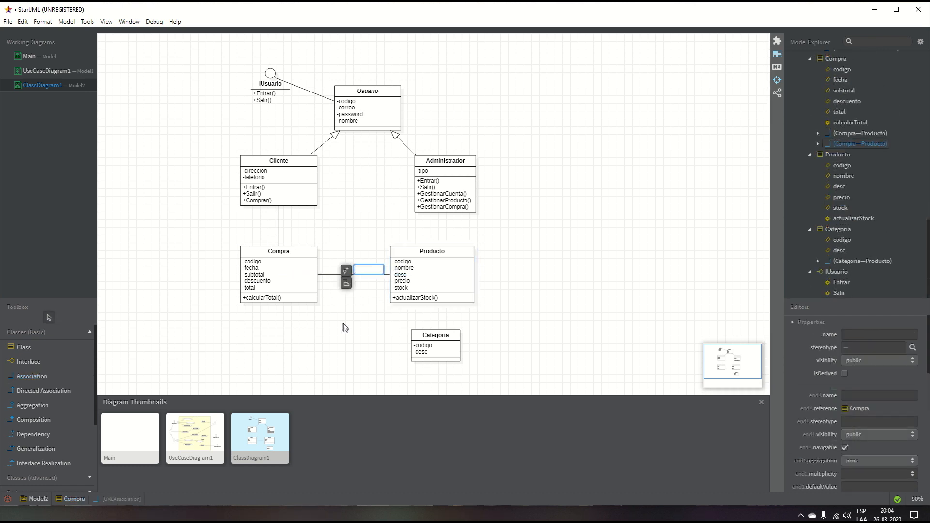
click(442, 276)
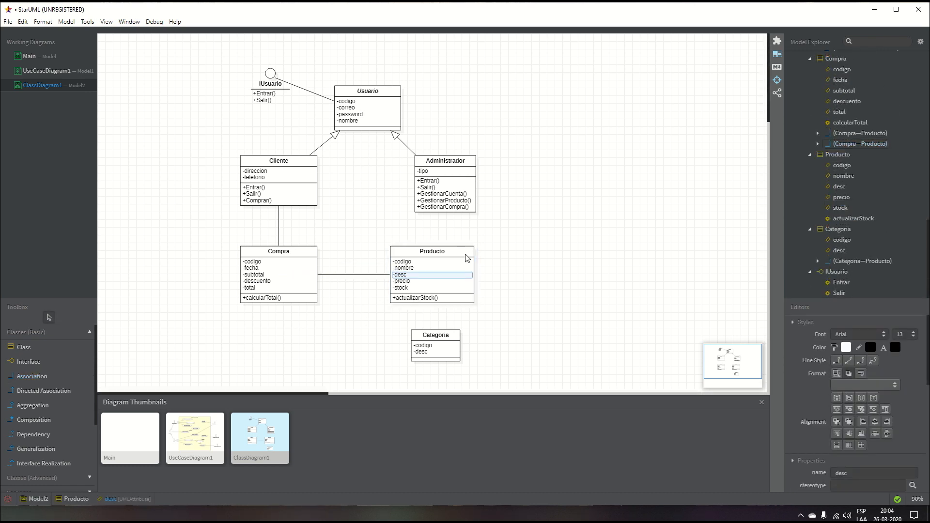
click(466, 257)
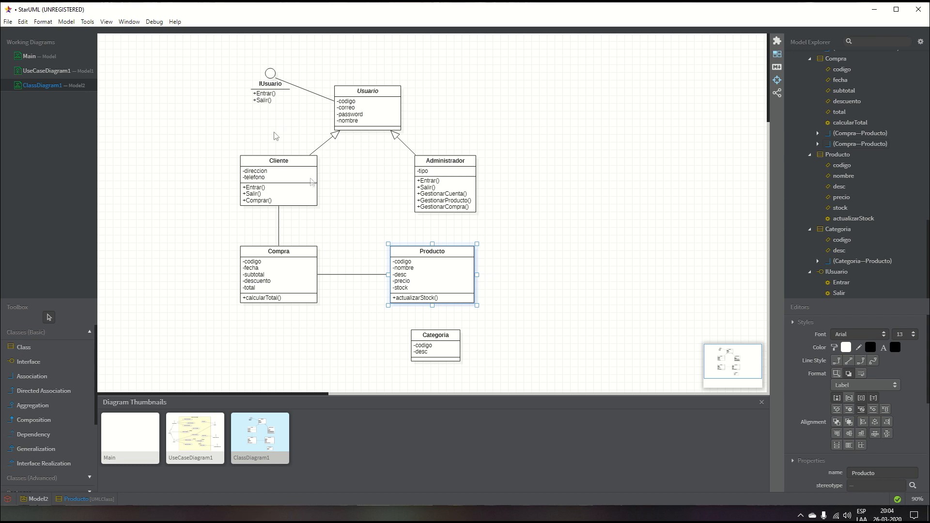
drag(270, 169, 298, 164)
click(263, 252)
click(274, 181)
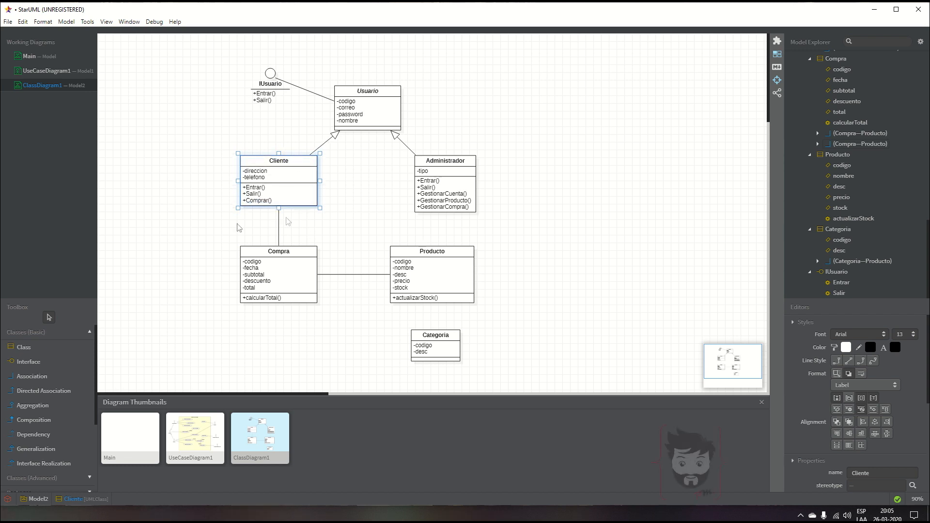
click(175, 227)
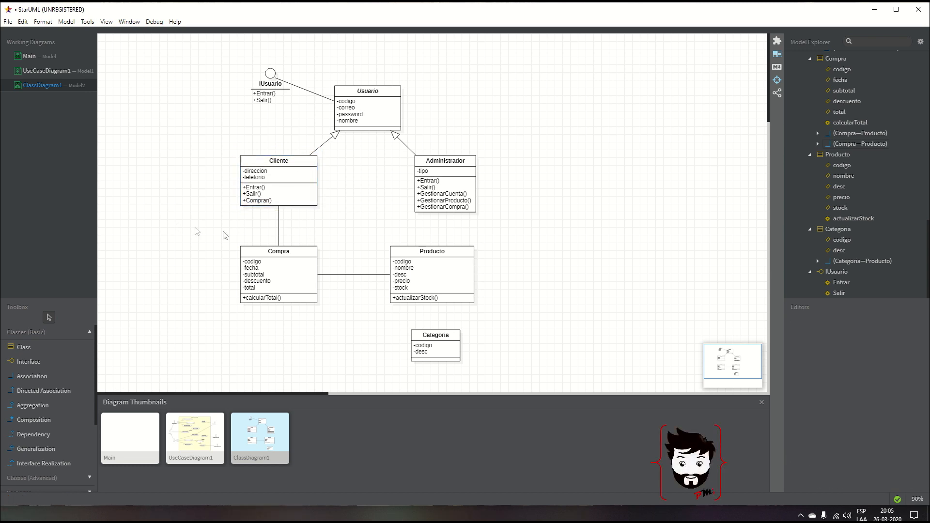
Step: Set the multiplicity at the Cliente end of the Cliente–Compra association to 1
double_click(280, 218)
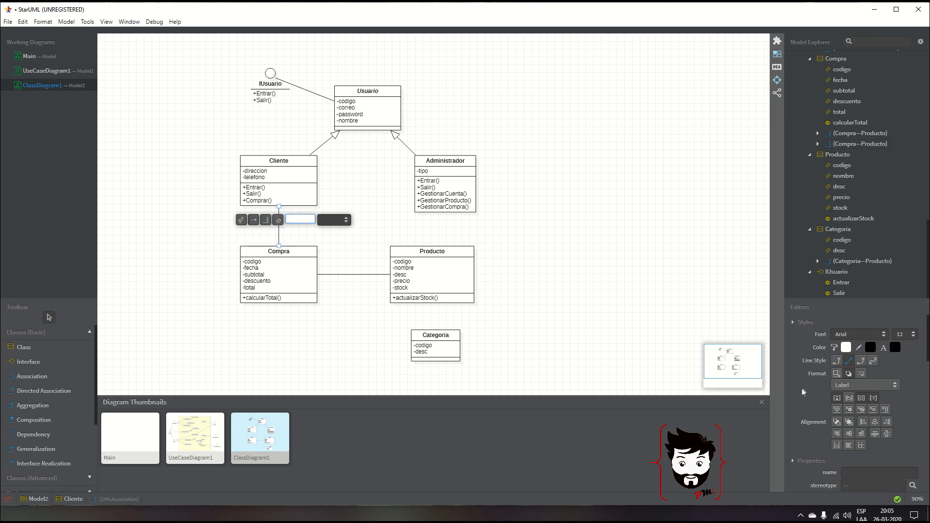
scroll(800, 388, down, 5)
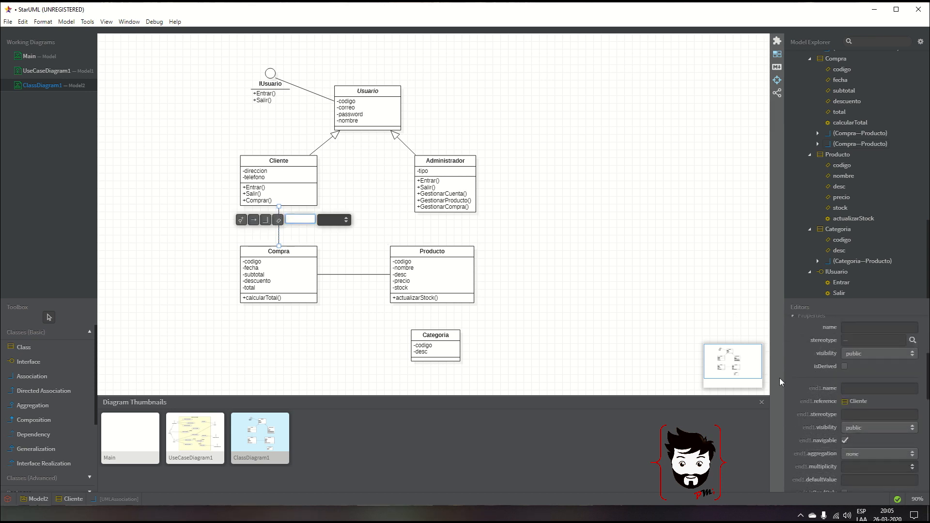
click(912, 466)
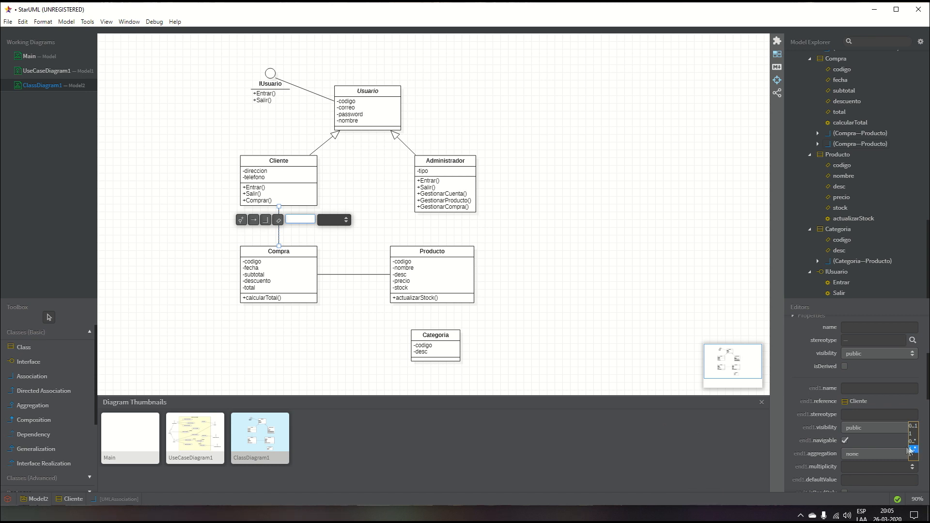
click(911, 434)
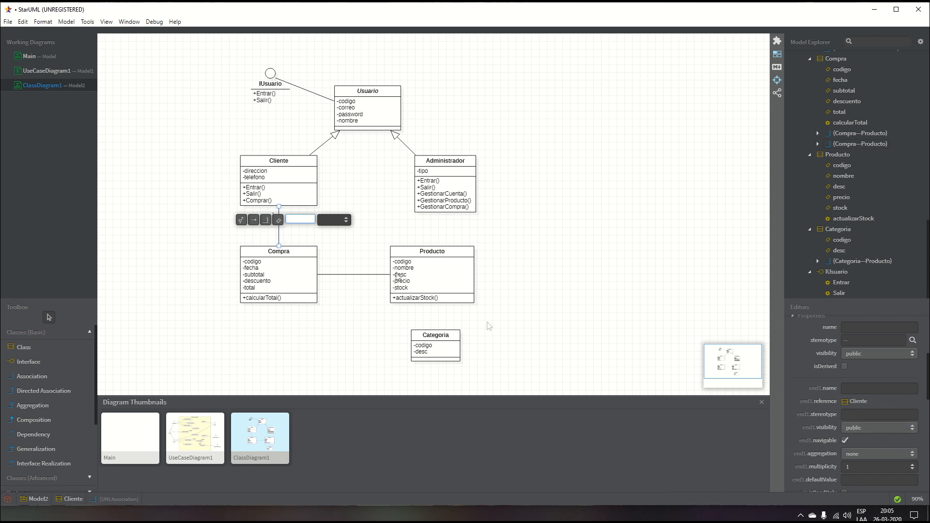
click(338, 239)
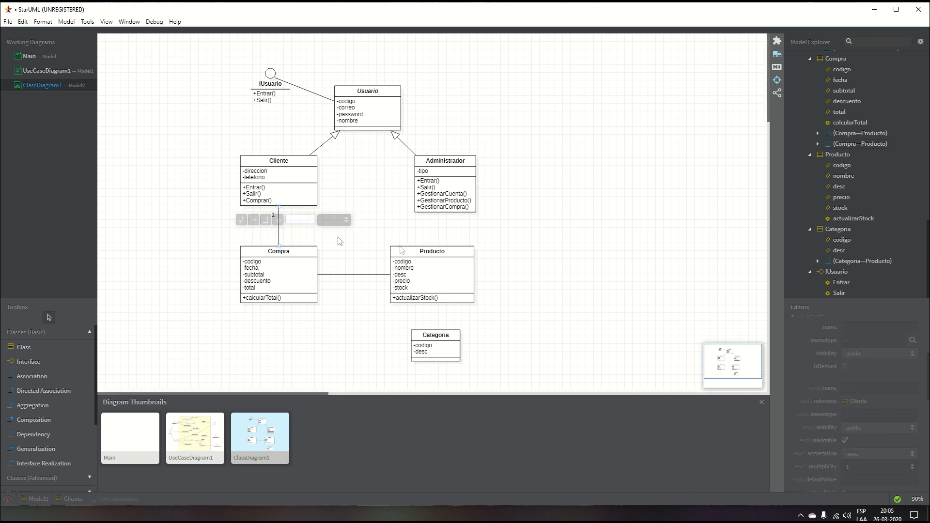
Step: Set the multiplicity at the Compra end of the Cliente–Compra association to *
click(280, 239)
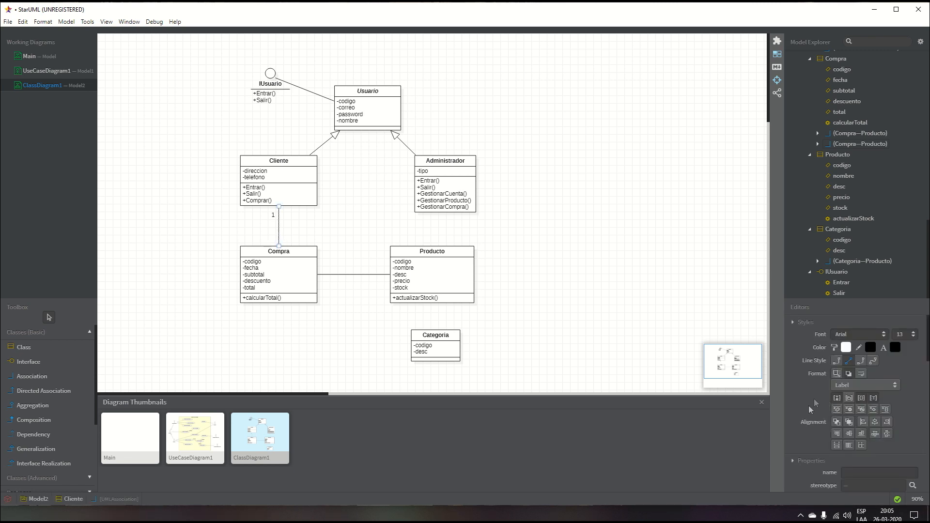
scroll(813, 408, down, 10)
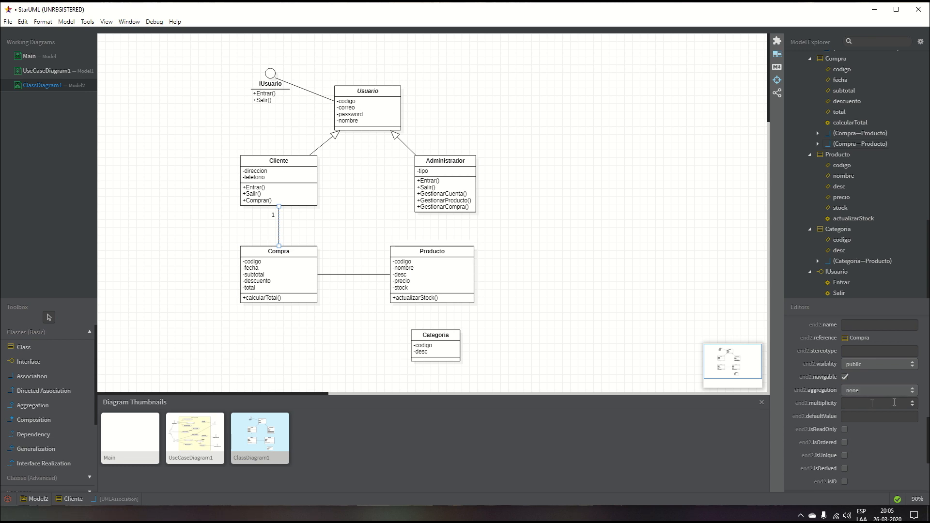
click(912, 403)
click(912, 443)
click(261, 228)
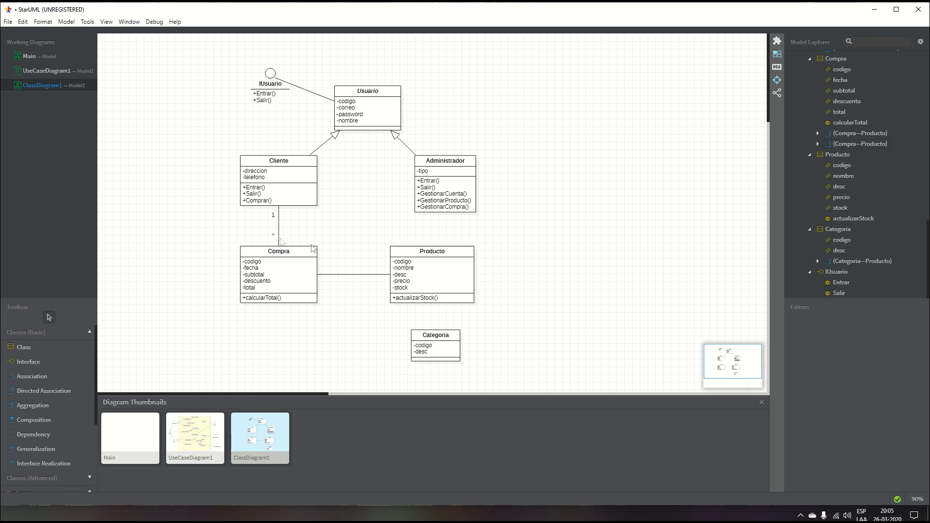
Step: Set the multiplicity at both the Compra and Producto ends of their association to *
click(341, 274)
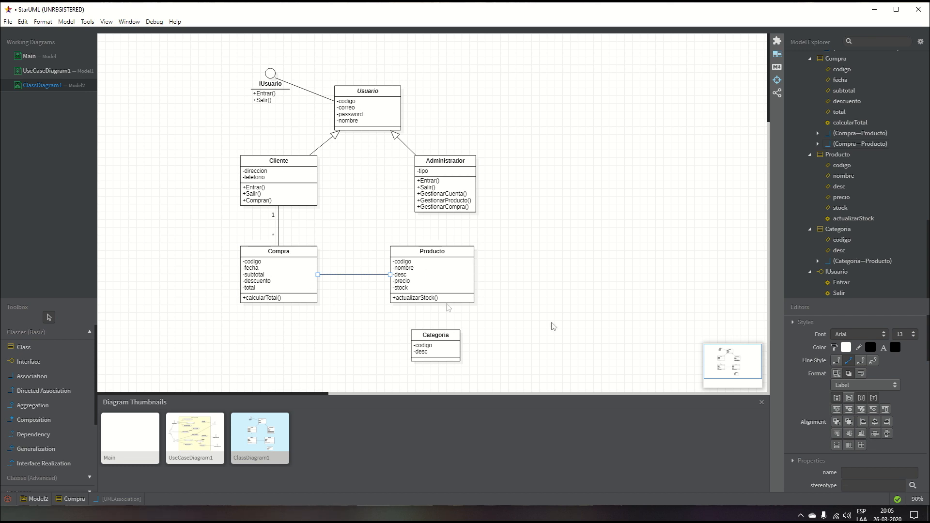
scroll(826, 399, down, 5)
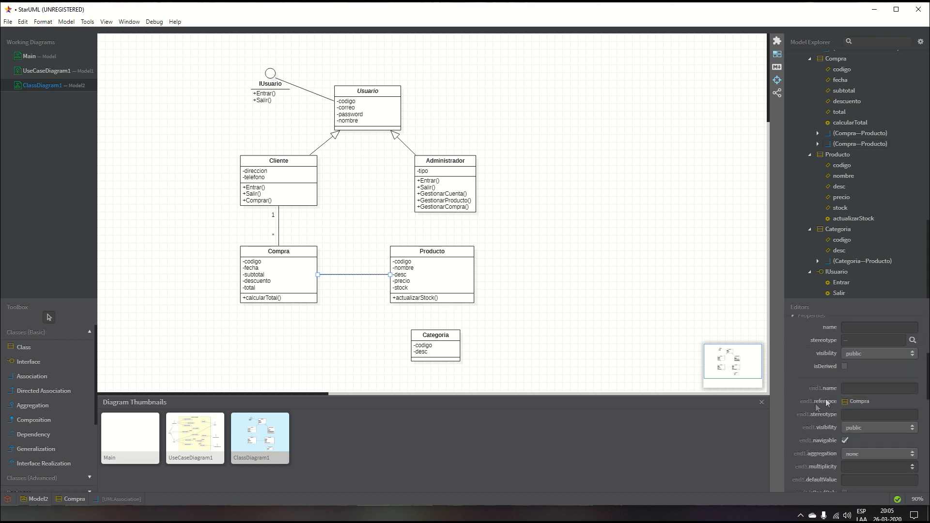
click(911, 418)
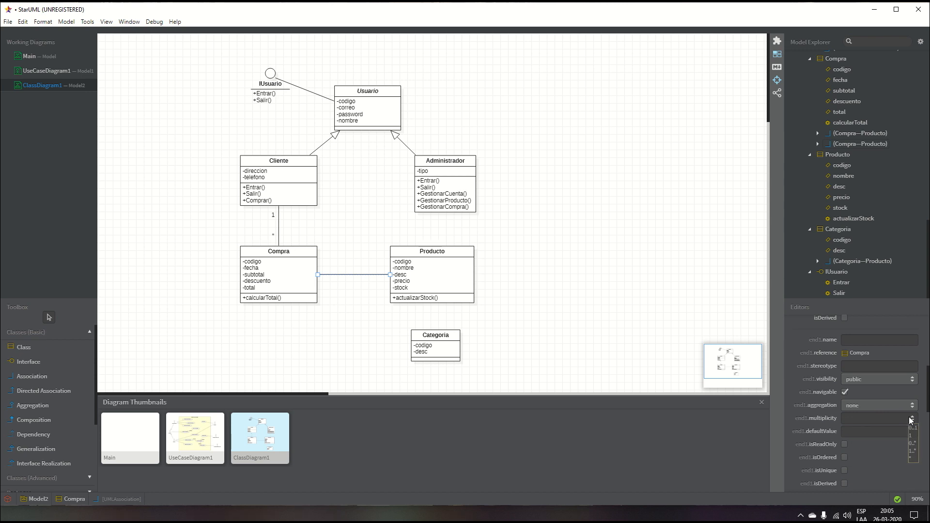
click(913, 458)
scroll(882, 455, down, 3)
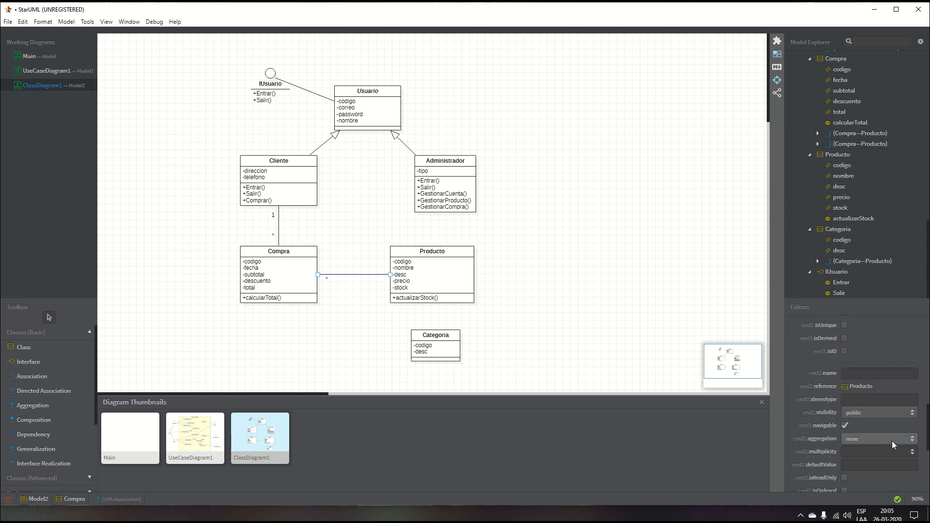
click(891, 441)
click(897, 440)
click(911, 453)
click(912, 493)
click(568, 332)
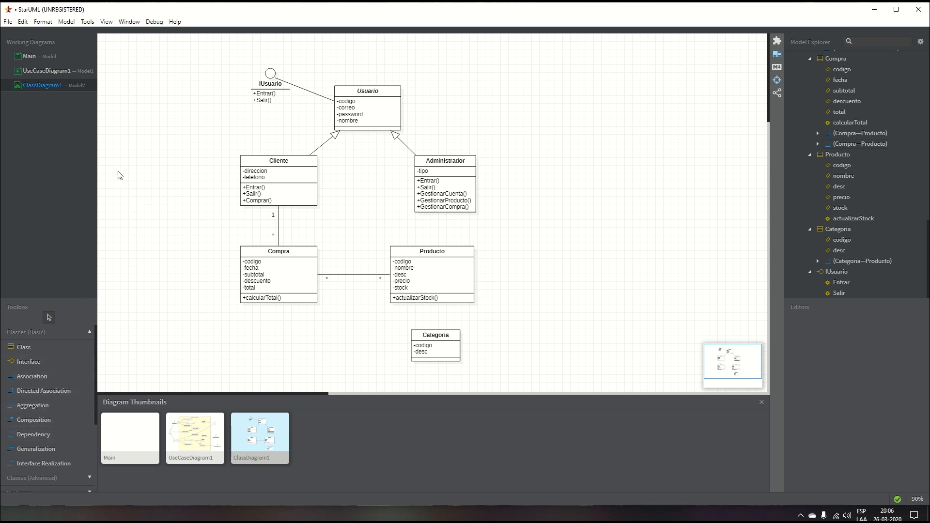
Step: Draw an aggregation from the Categoria class to the Producto class, with the diamond at Producto
click(437, 354)
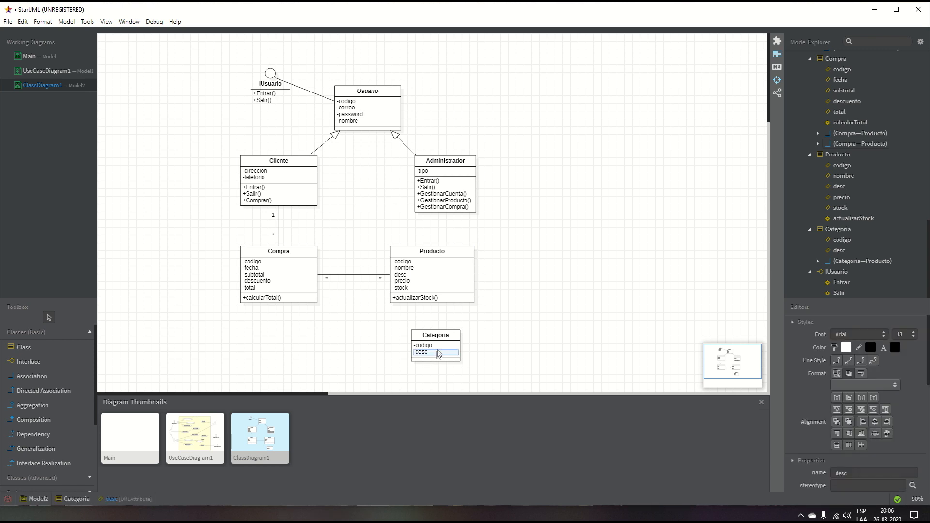
click(454, 263)
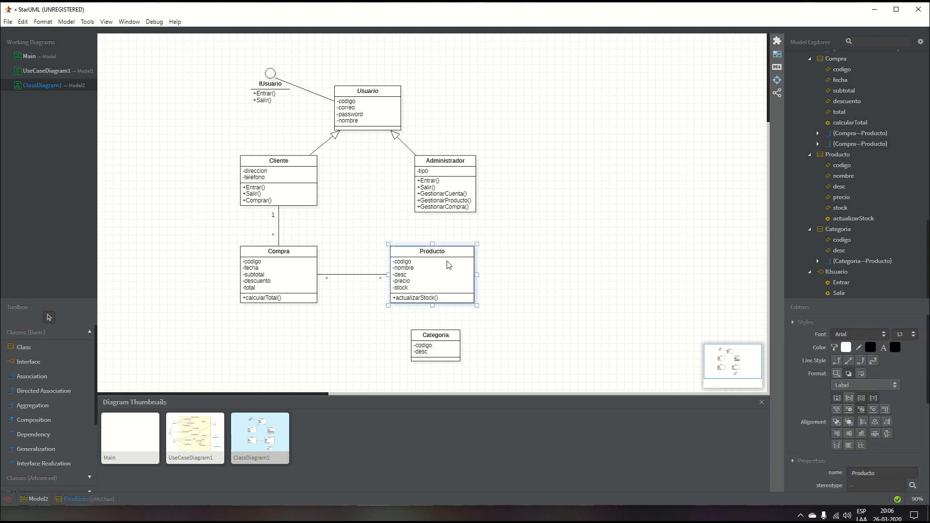
click(438, 340)
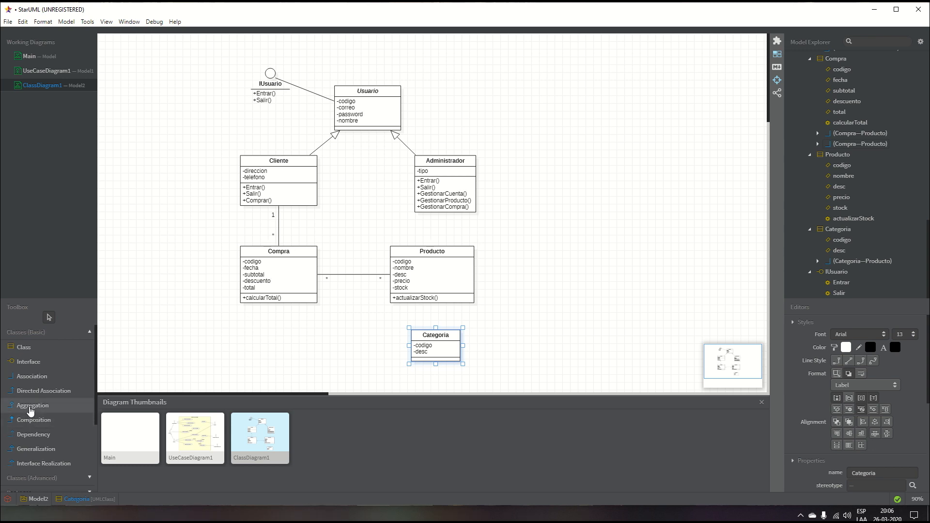
click(33, 425)
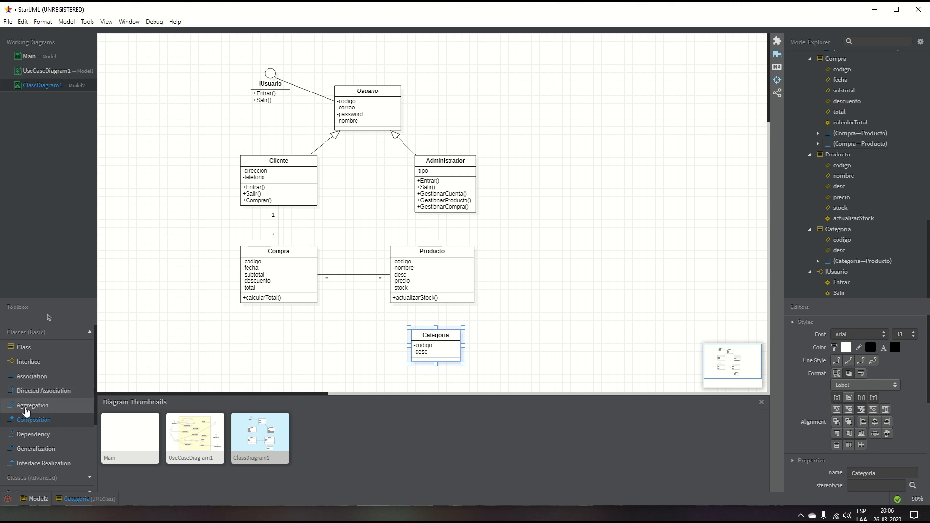
click(28, 407)
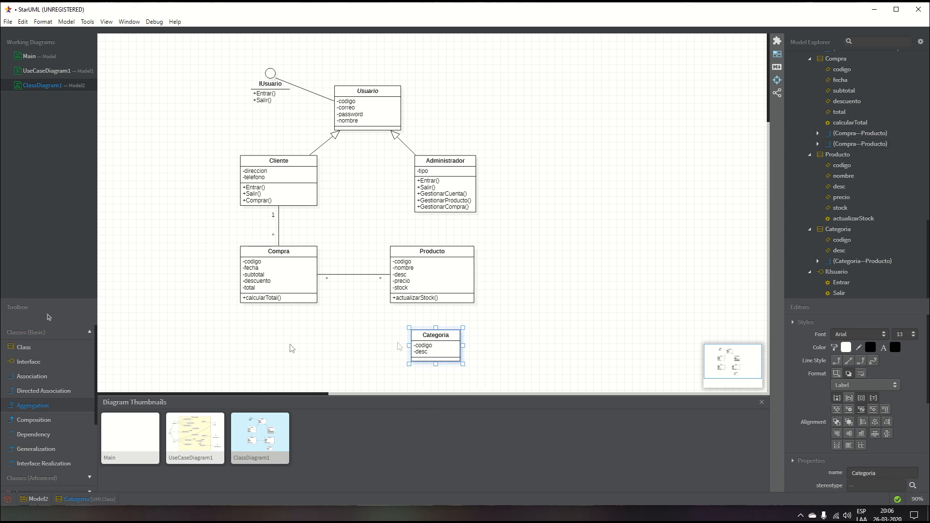
click(41, 404)
drag(435, 345, 436, 277)
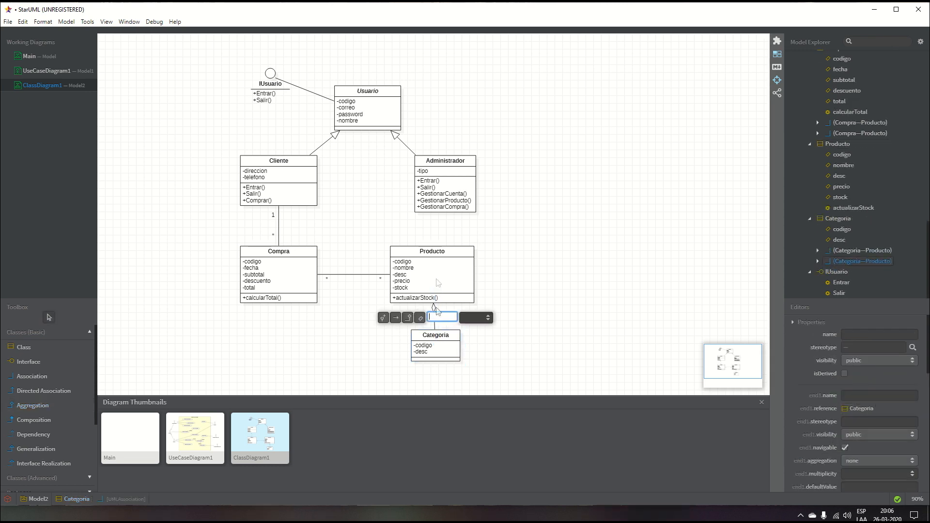
Step: Shift the Categoria class slightly so it sits centred beneath Producto and the aggregation line runs nearly vertical
click(437, 346)
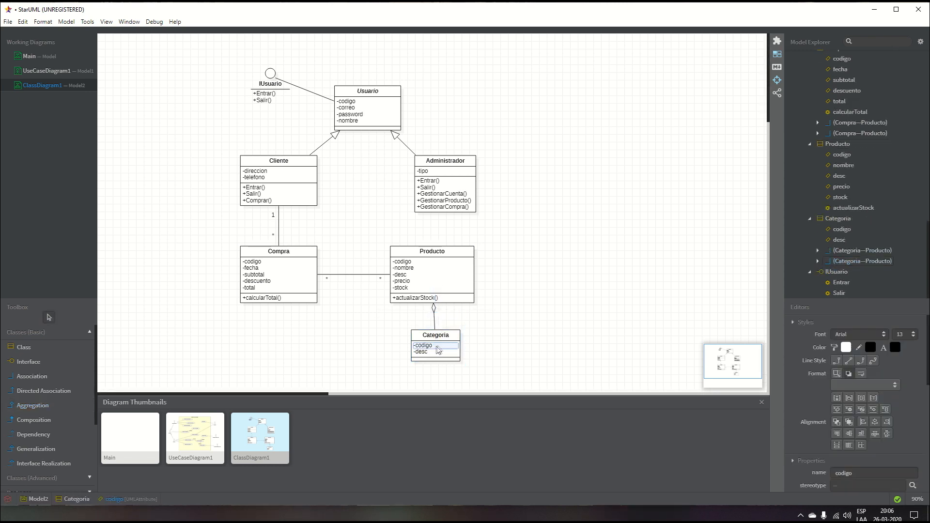
click(450, 342)
drag(445, 337, 442, 331)
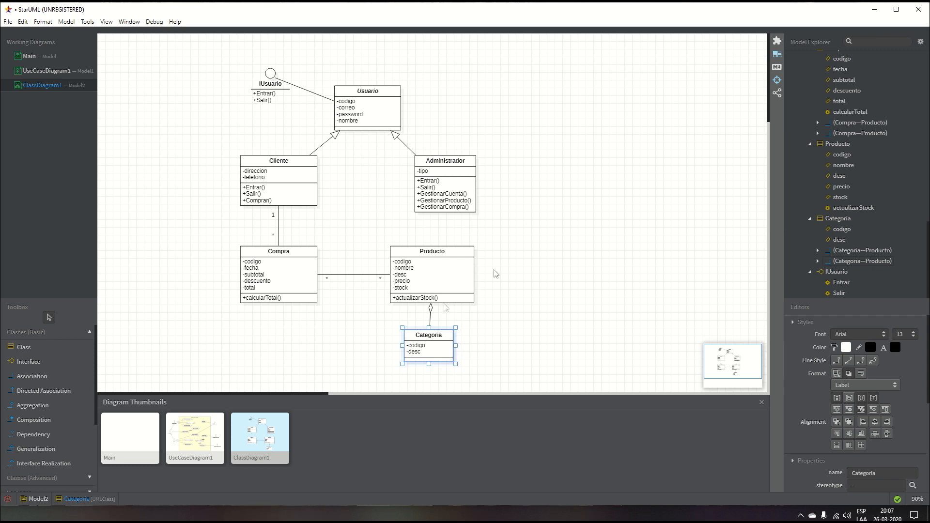
mouse_move(446, 344)
mouse_down()
mouse_move(443, 350)
mouse_move(454, 337)
mouse_up()
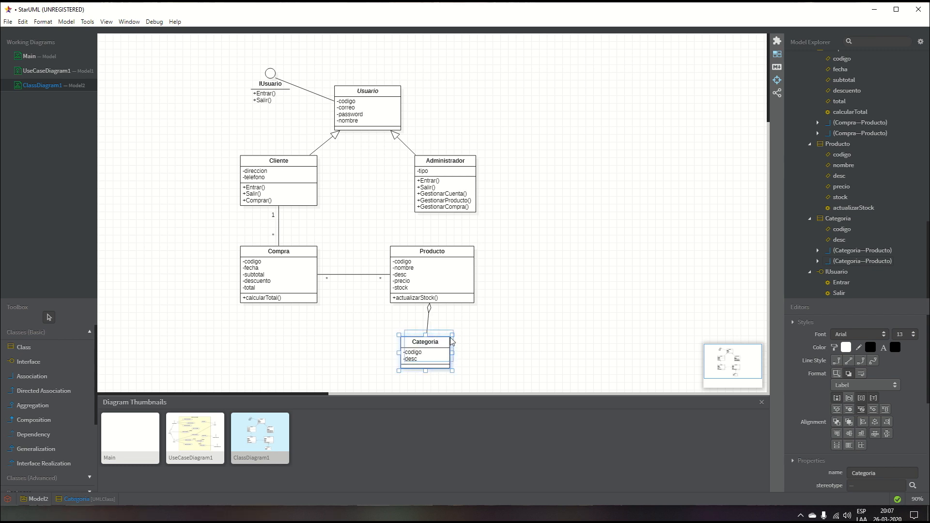
Step: Add a class named Silla in the empty area beside Administrador and enlarge it
click(41, 347)
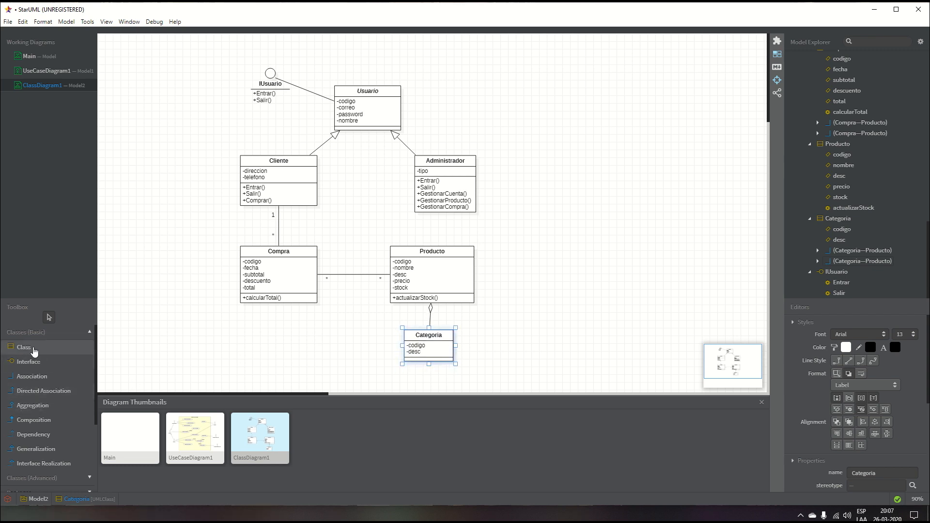
click(562, 166)
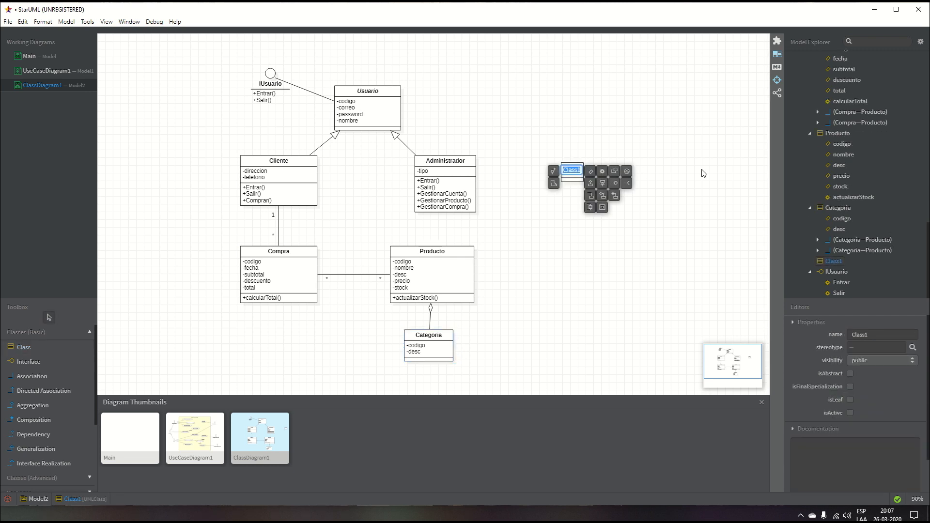
text(Silla)
key(Return)
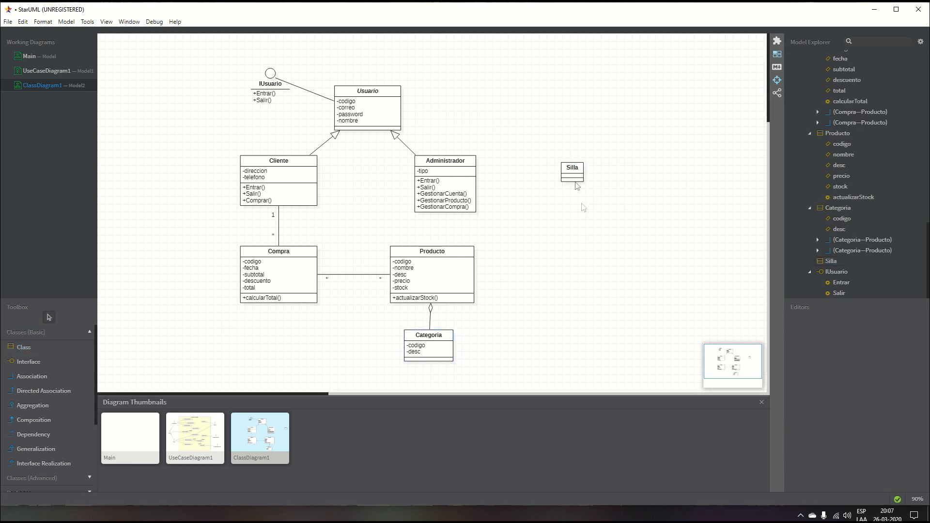
drag(585, 183, 611, 209)
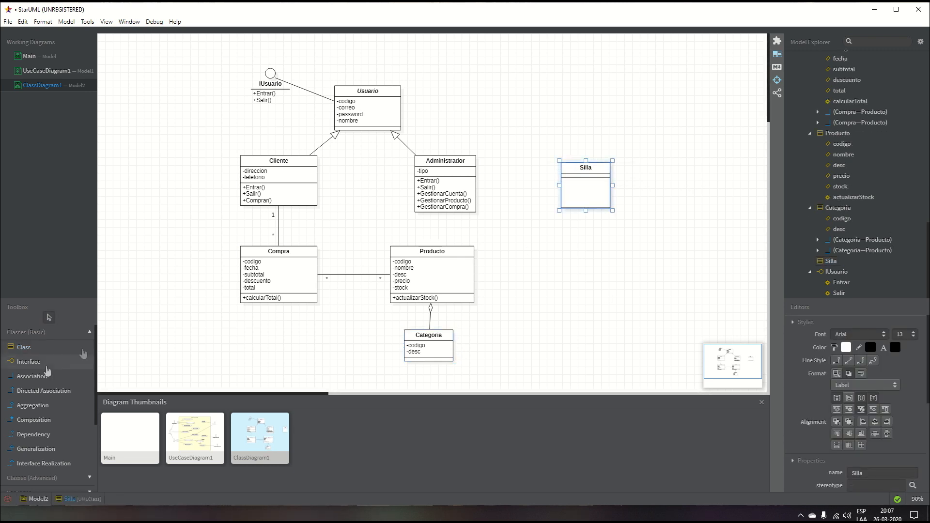
Step: Add a class named Patas below the Silla class
click(24, 347)
click(561, 279)
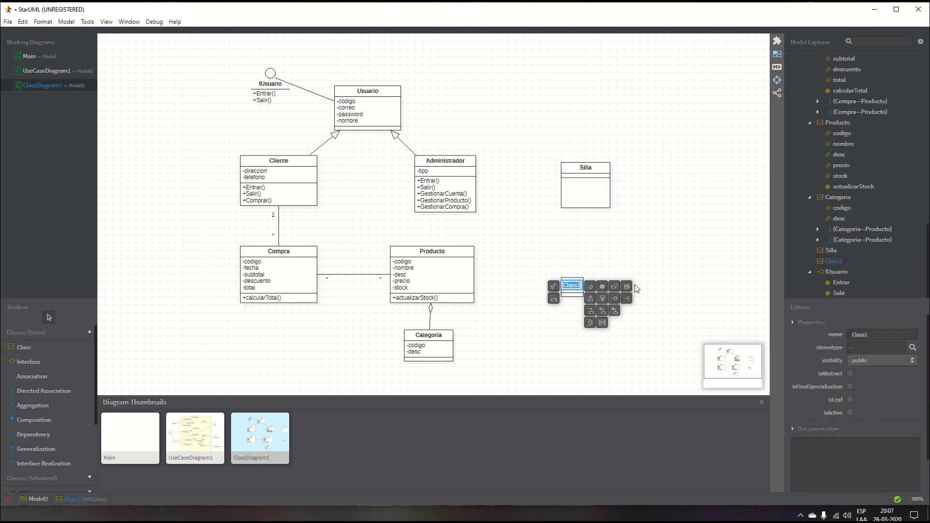
text(Patas)
click(664, 275)
Step: Draw a composition from Patas to Silla, with the filled diamond at Silla, and position Patas beneath Silla
click(571, 286)
drag(572, 286, 620, 170)
click(27, 420)
click(609, 169)
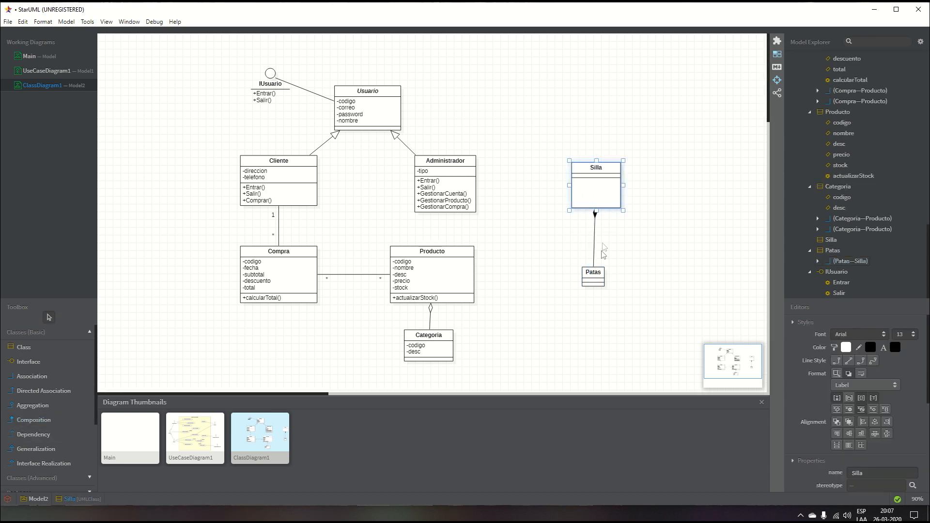
Step: Move the Patas class closer beneath Silla and rename the Silla class to Empresa
drag(597, 277, 598, 256)
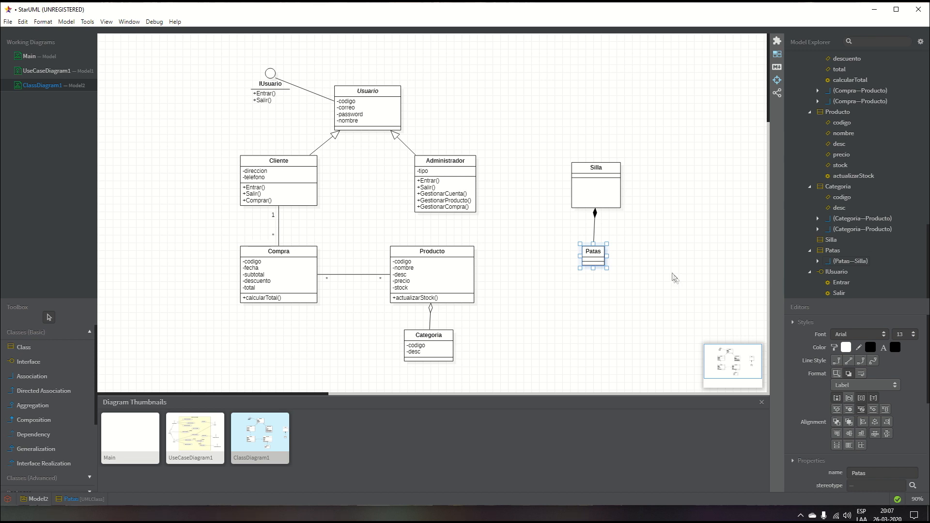
click(595, 227)
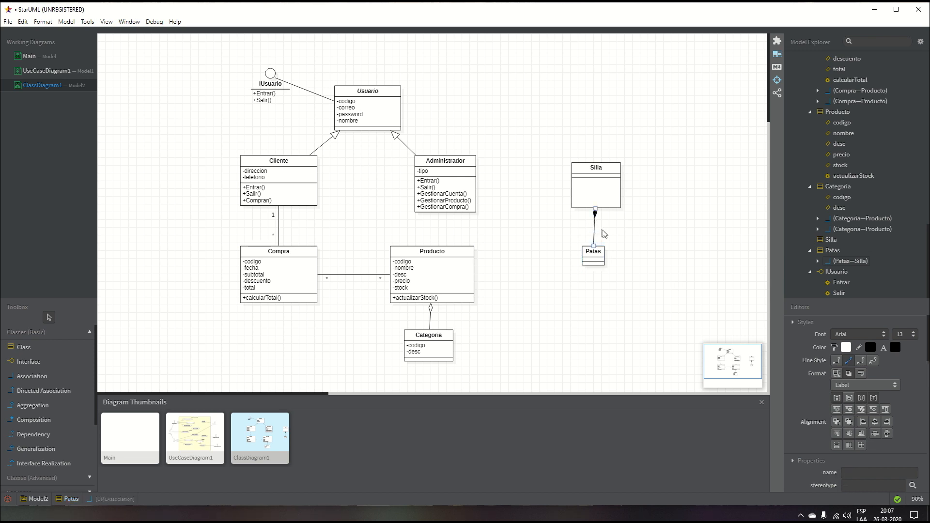
click(599, 182)
double_click(603, 169)
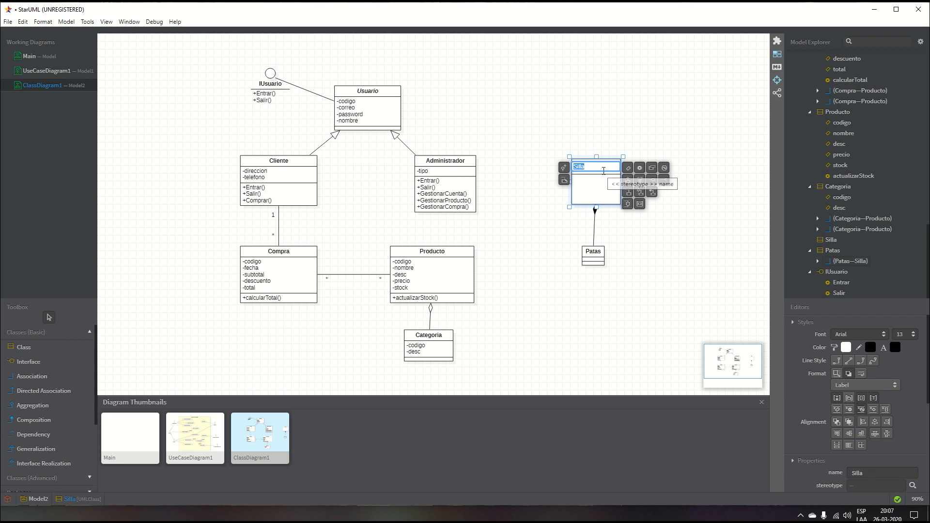
text(Empresa)
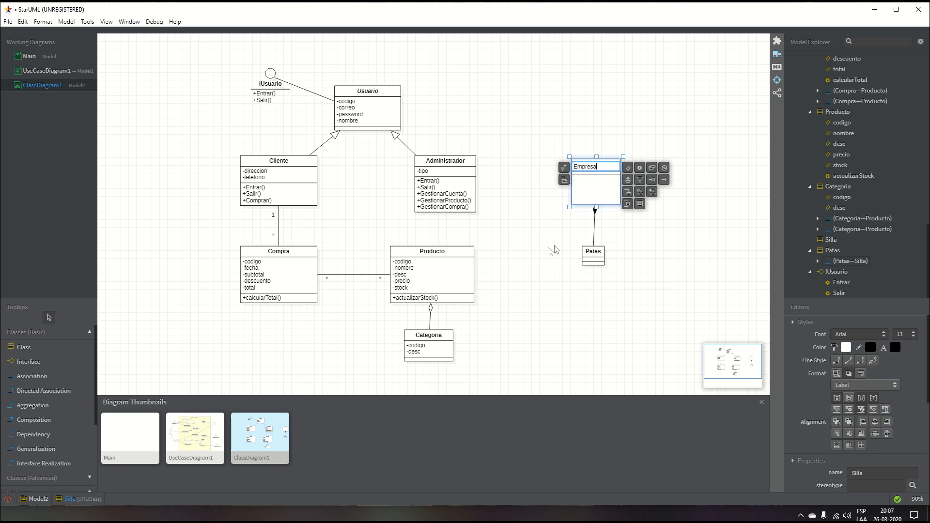
Step: Rename the Patas class to Empleado
double_click(601, 254)
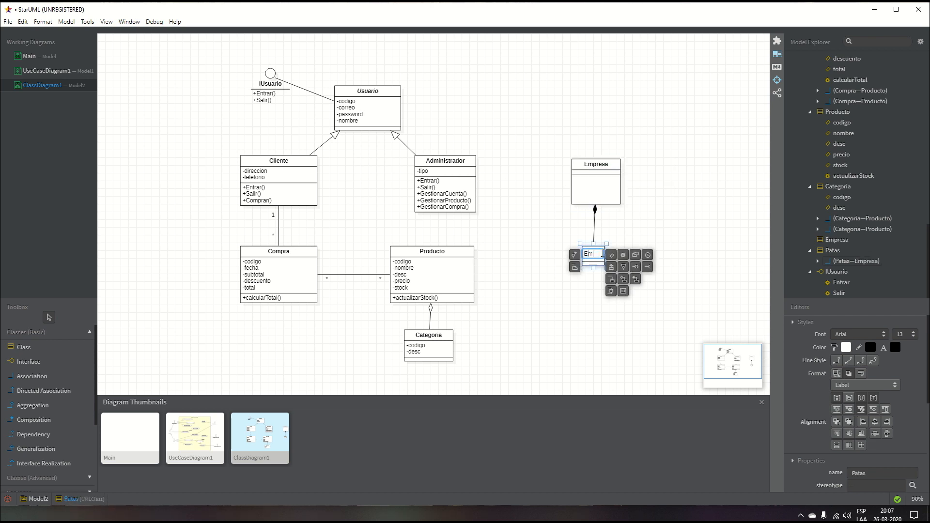
text(Empleados)
key(BackSpace)
key(Return)
Step: Raise the Empresa class slightly and enlarge the Empleado class at the other end of the composition
click(604, 178)
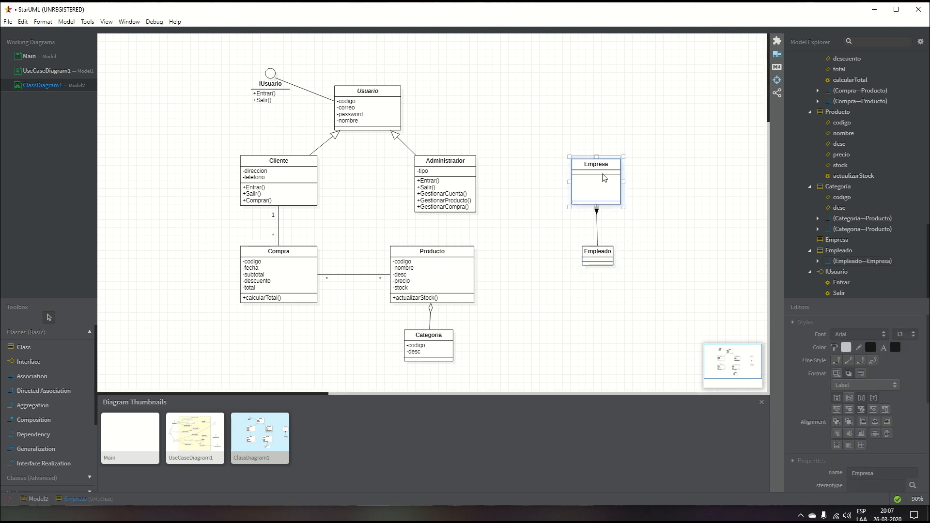
drag(604, 178, 605, 174)
click(609, 264)
drag(614, 266, 647, 286)
click(609, 184)
click(613, 265)
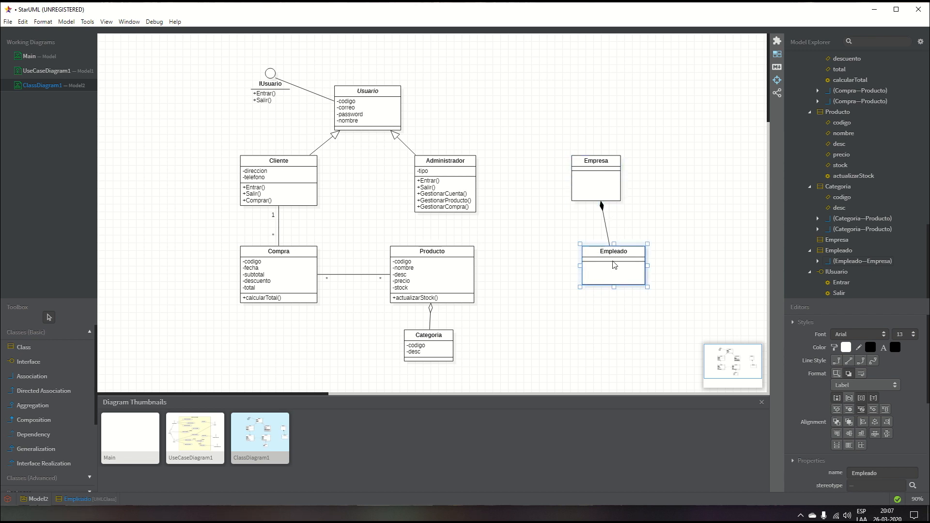
click(585, 183)
click(631, 285)
click(607, 228)
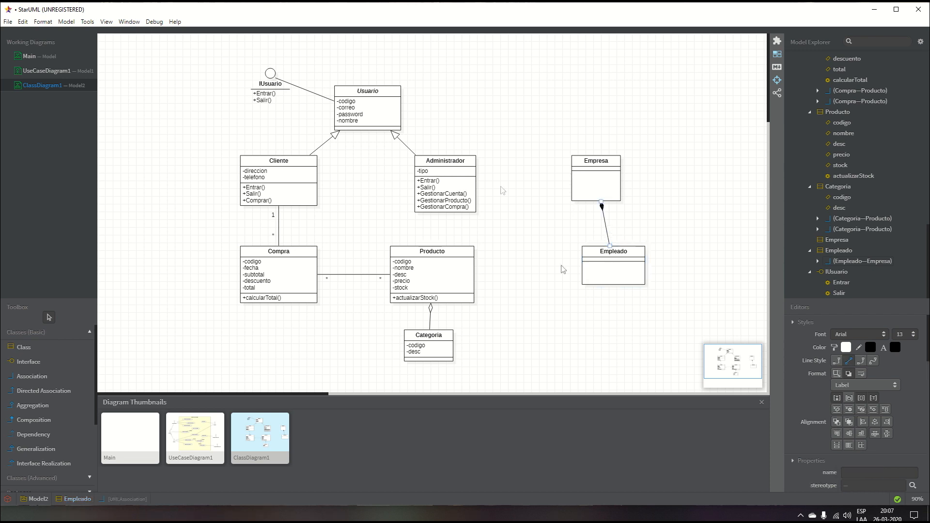
Step: Delete the Empresa and Empleado classes of the composition example from the class diagram
click(607, 187)
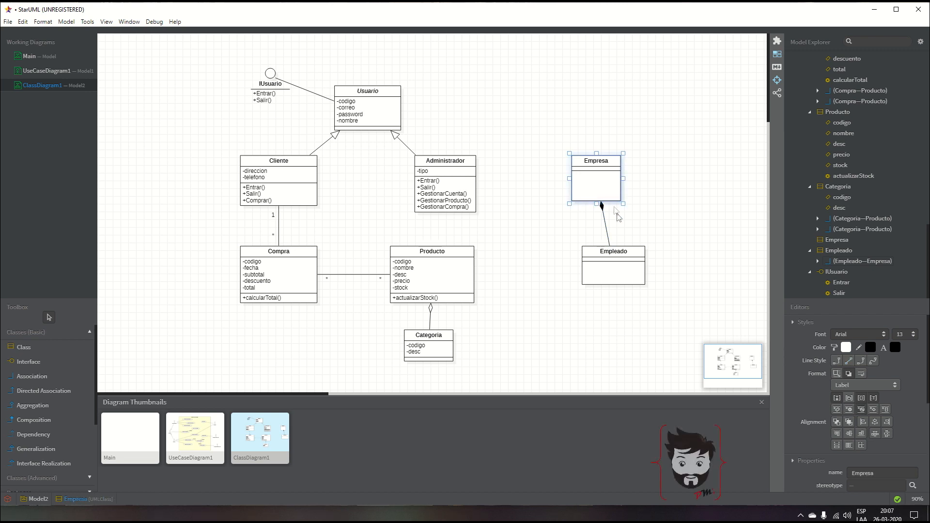
key(Delete)
click(614, 267)
key(Delete)
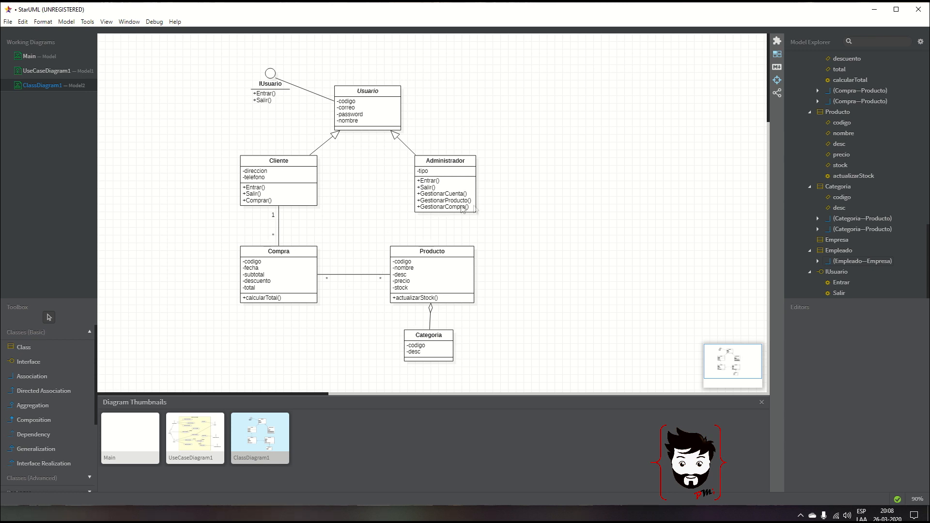
click(453, 173)
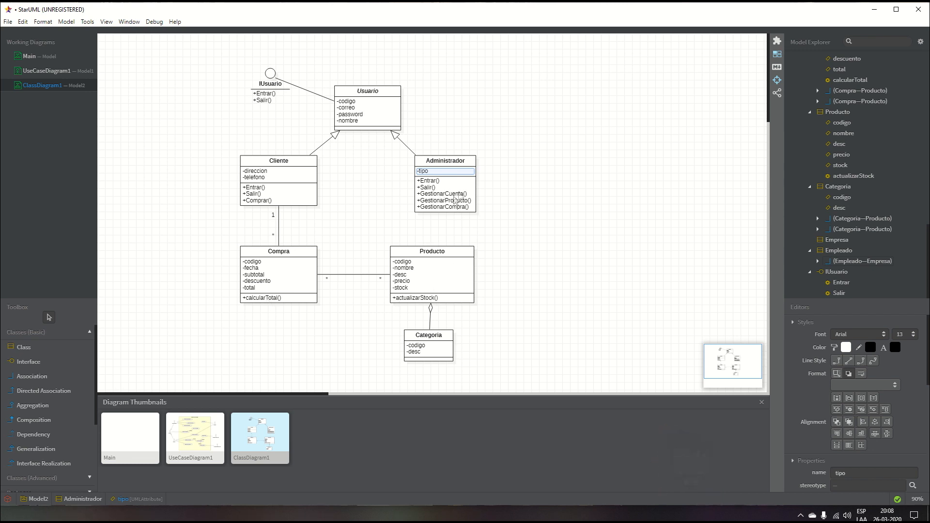
click(272, 172)
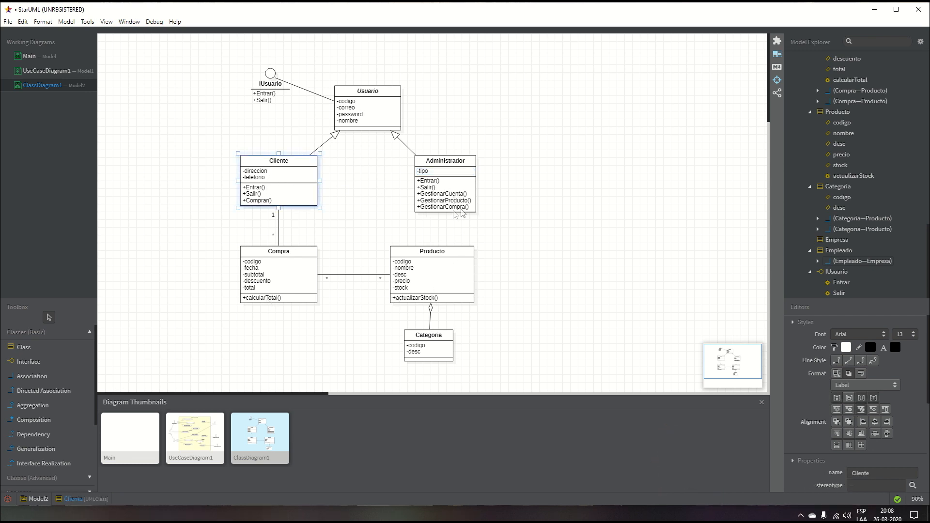
click(465, 201)
click(451, 262)
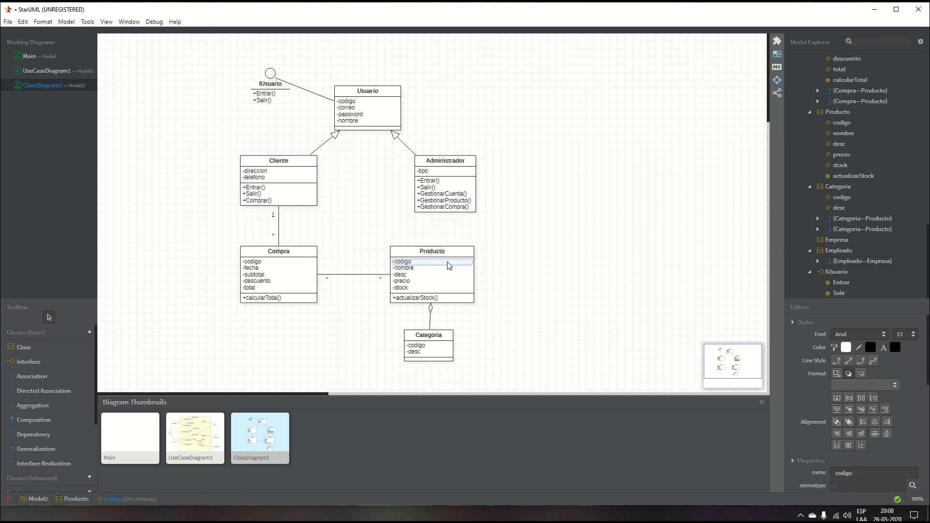
click(450, 208)
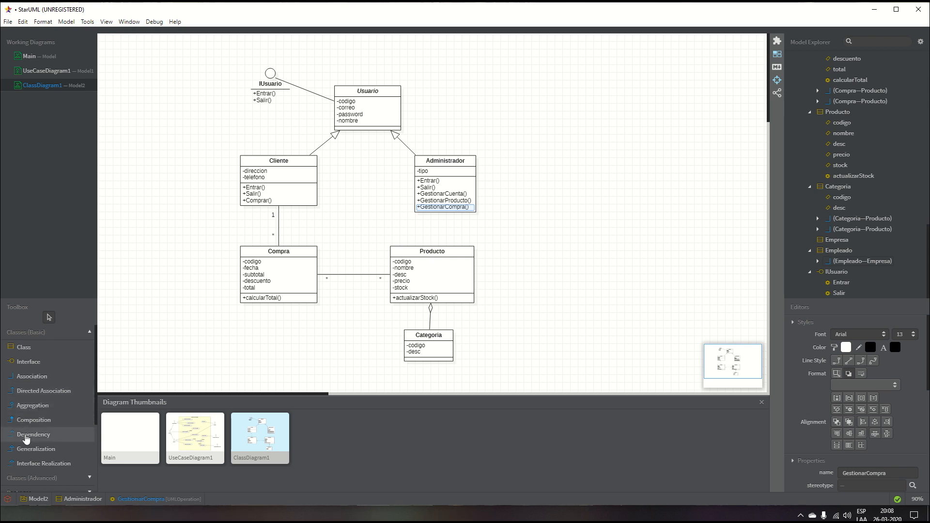
Step: Draw one dependency from Cliente to Administrador and another from Compra to Administrador
click(27, 434)
drag(281, 188, 431, 188)
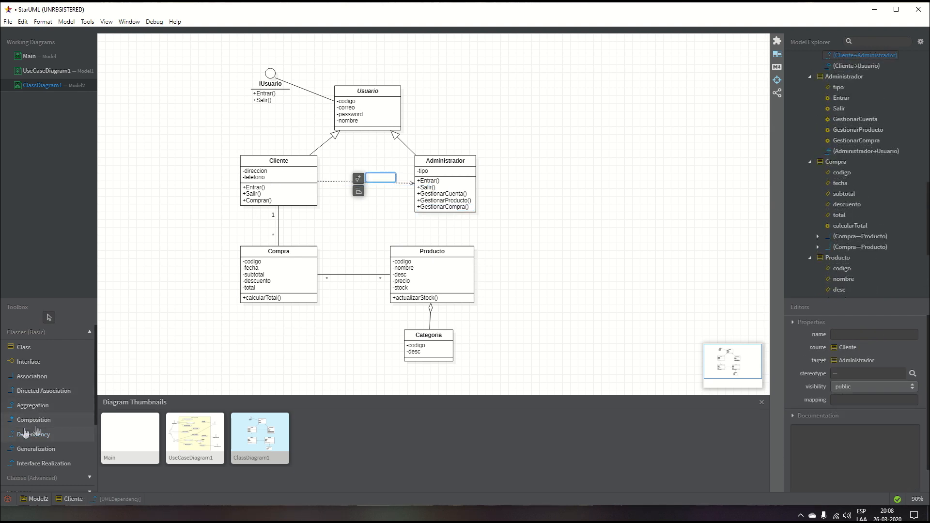
click(23, 436)
drag(300, 277, 429, 186)
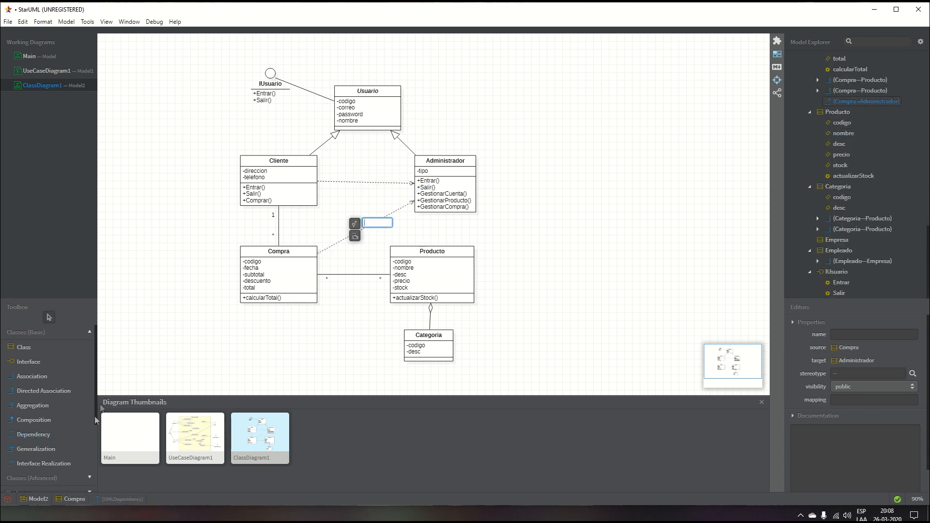
Step: Draw a dependency from Producto to Administrador and nudge Administrador slightly towards Cliente
click(32, 434)
drag(440, 274, 441, 194)
drag(466, 159, 462, 159)
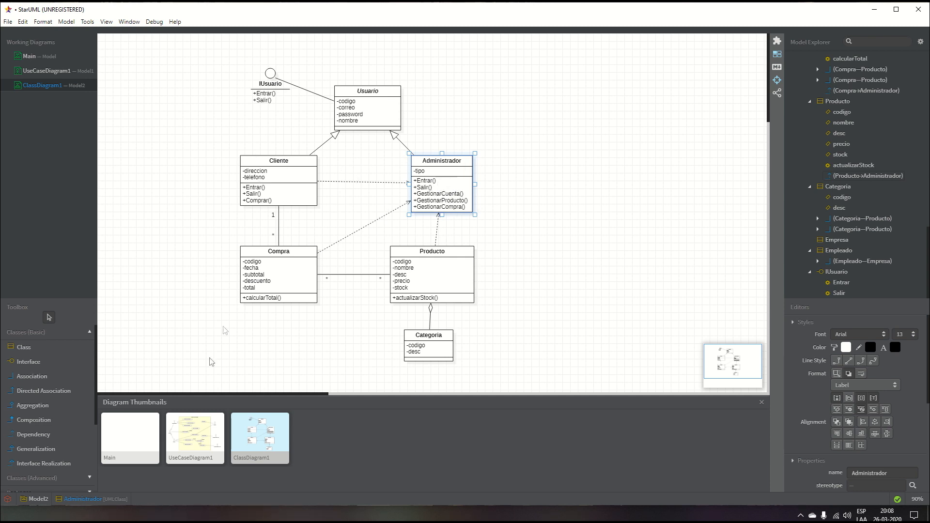
Step: Add a dependency from the Administrador class to itself
click(29, 436)
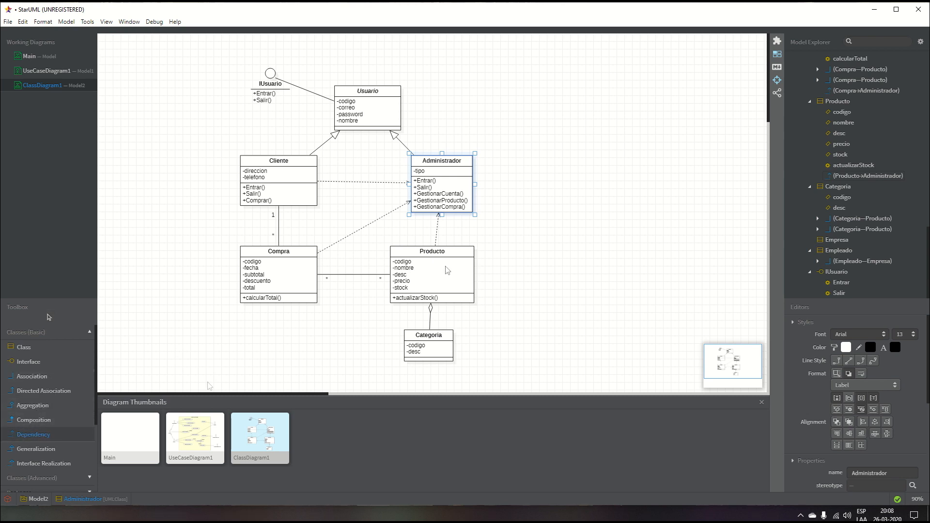
click(451, 169)
click(514, 207)
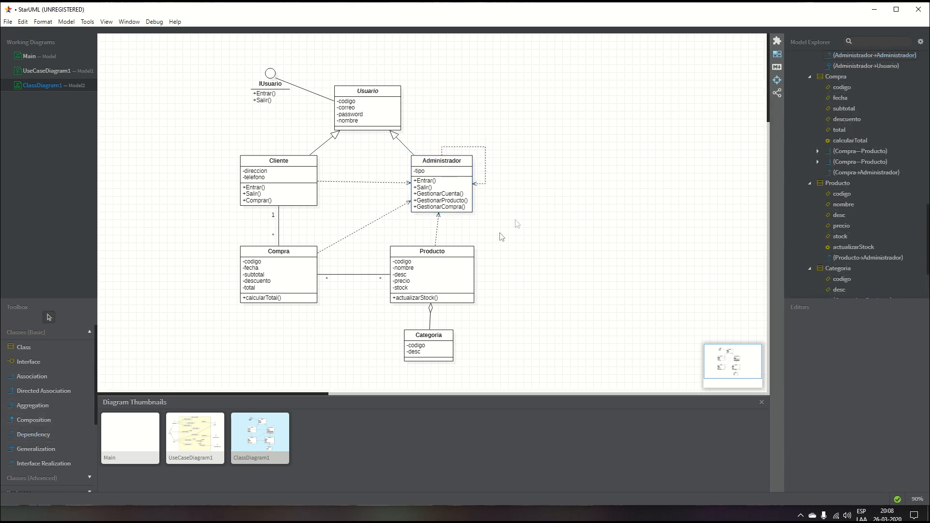
Step: Review Administrador's operations against its dependencies with Cliente, Compra and Producto, and check the inheritance from Usuario
click(294, 178)
click(293, 287)
click(460, 275)
click(459, 188)
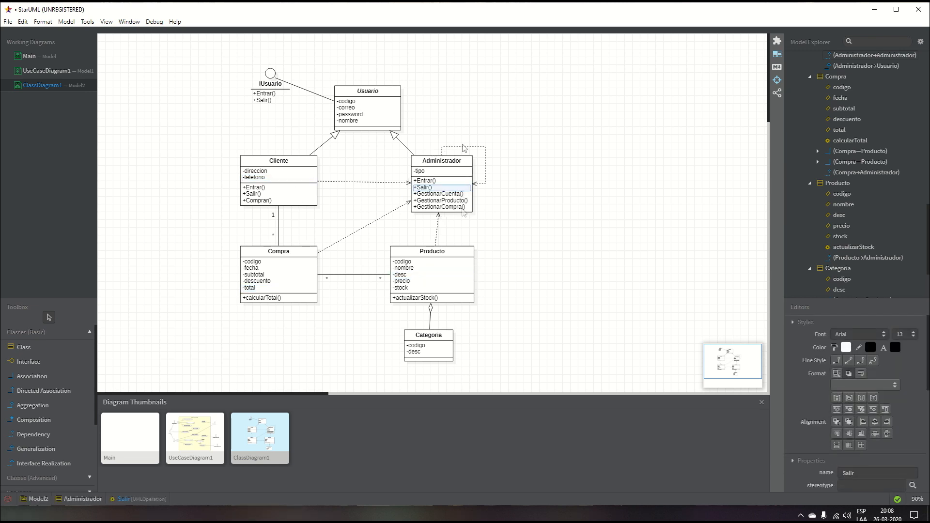
click(442, 195)
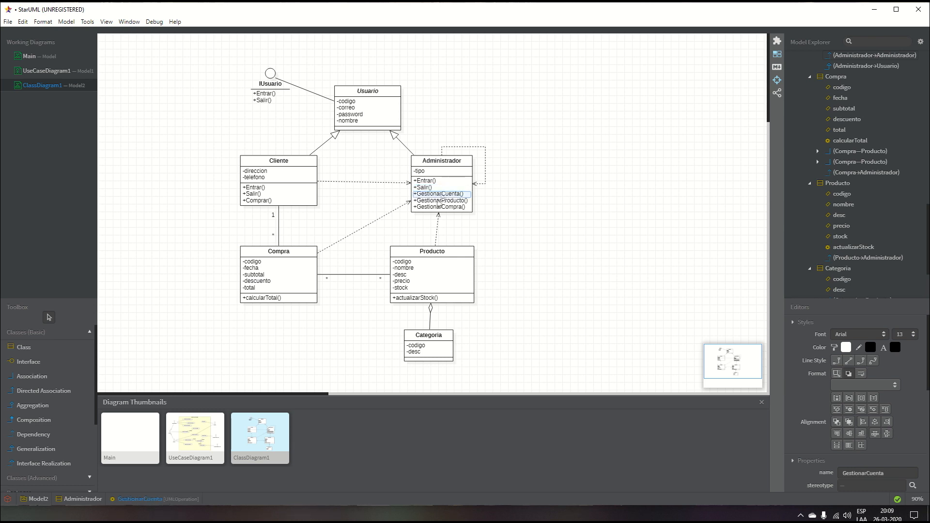
click(440, 200)
click(438, 207)
click(463, 166)
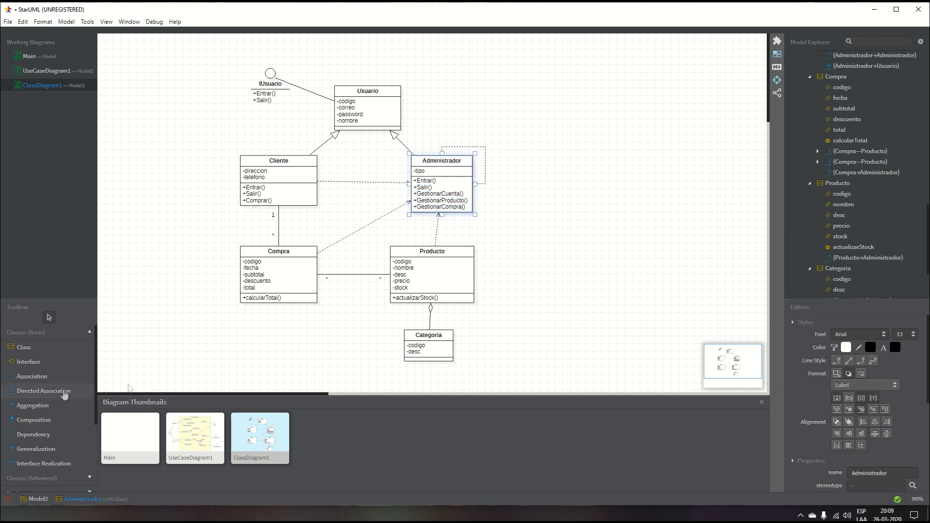
click(393, 103)
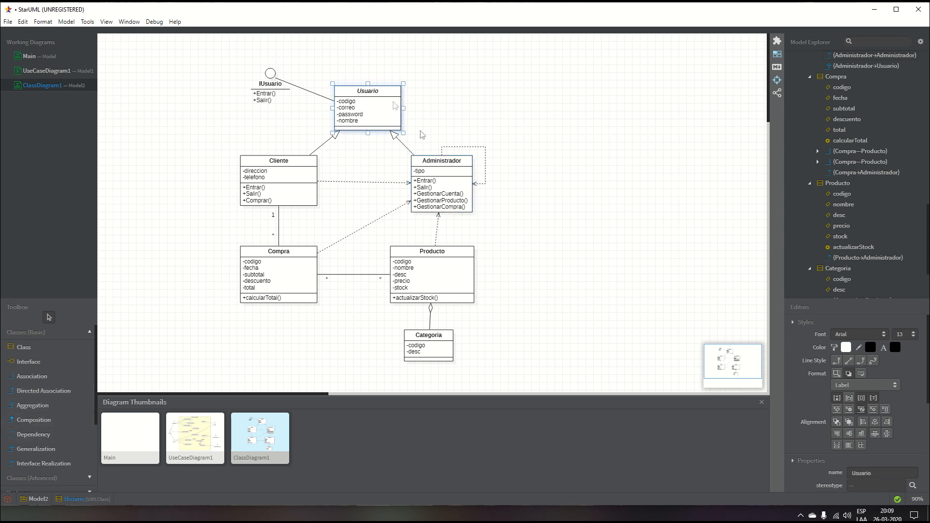
click(448, 181)
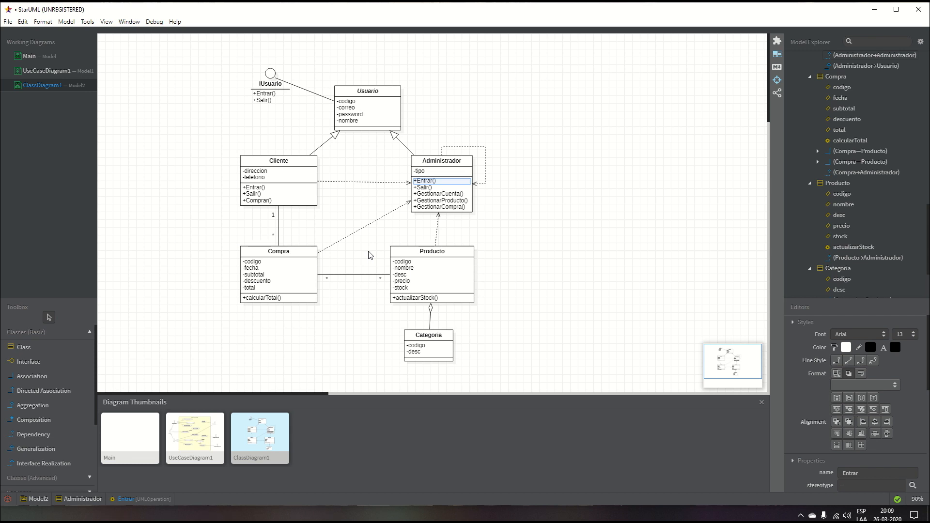
click(385, 94)
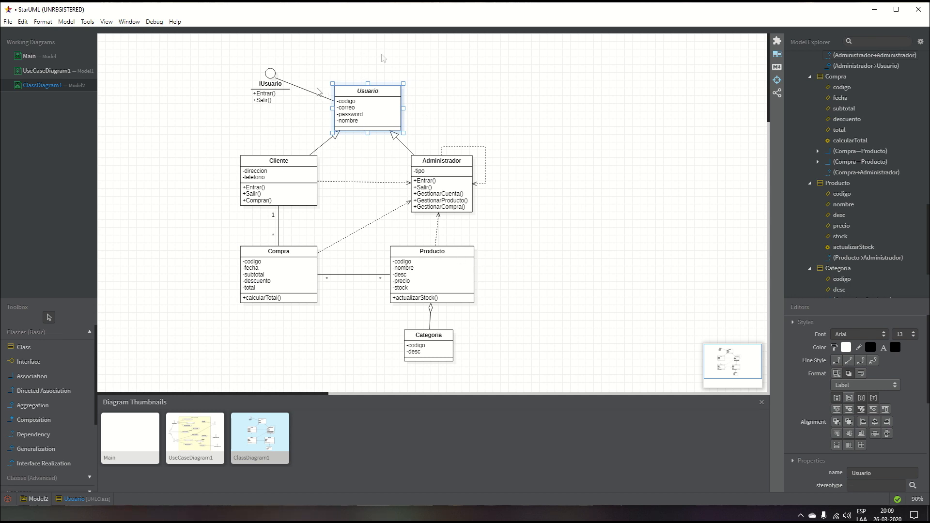
click(288, 173)
click(457, 173)
click(474, 143)
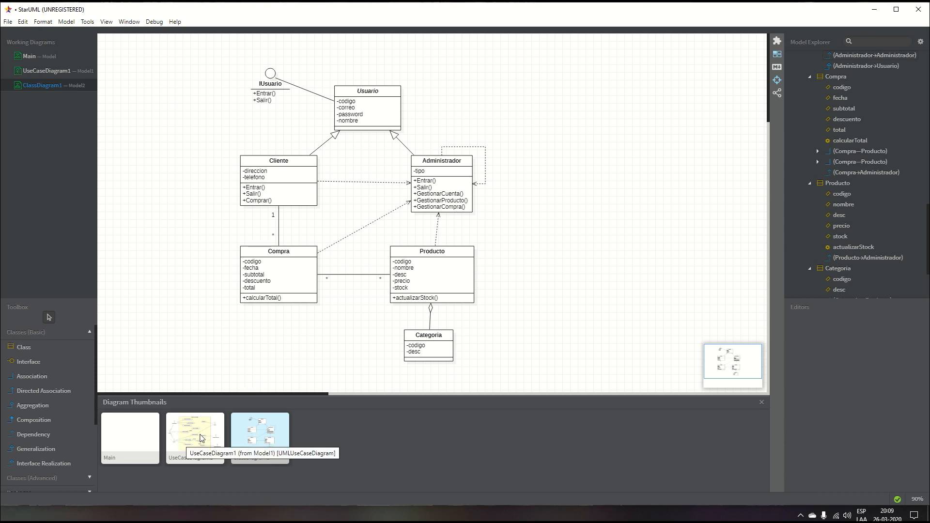
Step: Check the Administrador actor's use cases in UseCaseDiagram1, and return to the Cliente class in ClassDiagram1
click(202, 438)
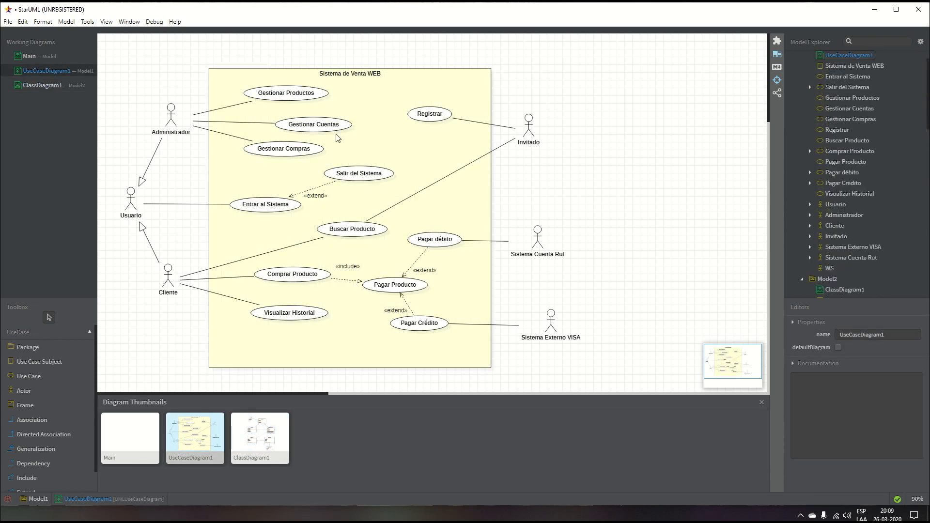
click(255, 432)
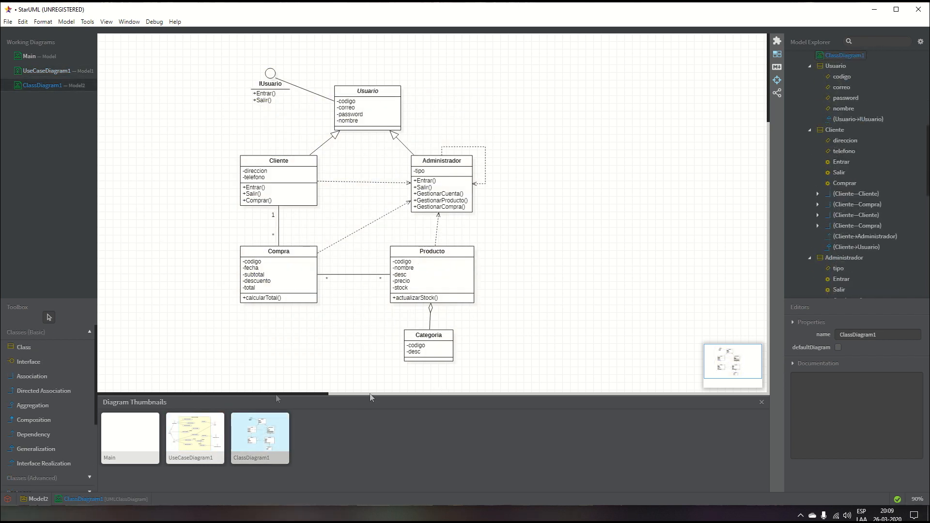
click(287, 163)
click(286, 171)
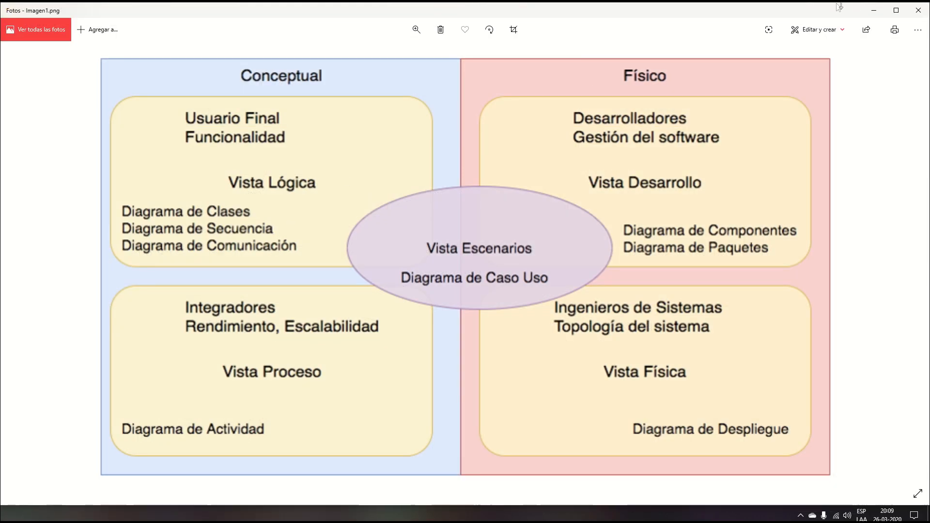
Step: Switch from the Photos image back to StarUML and compare the operations of Cliente and Administrador in the class diagram
click(874, 11)
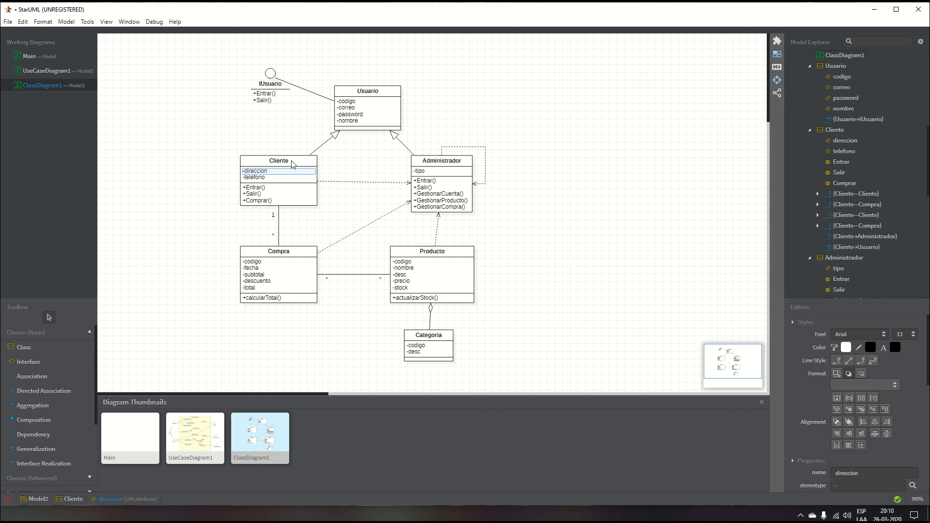
click(292, 164)
click(437, 162)
click(449, 169)
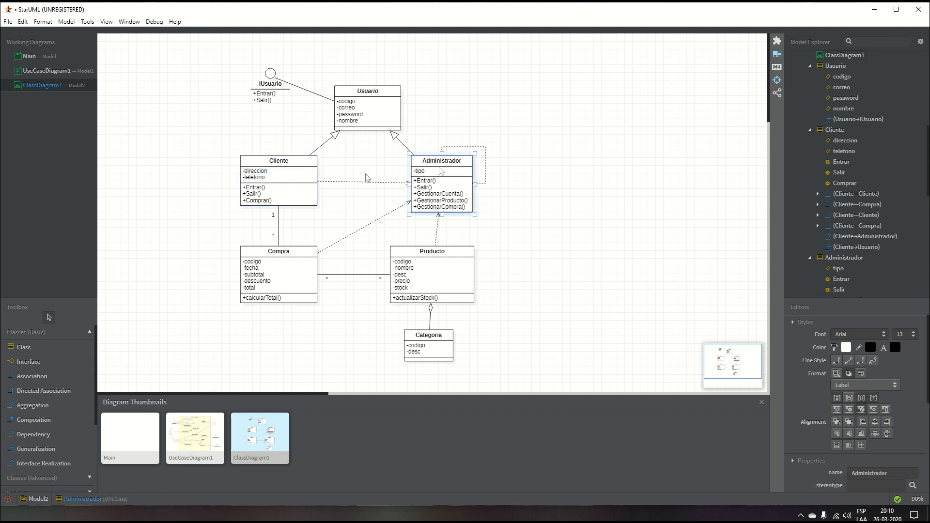
click(251, 189)
click(254, 194)
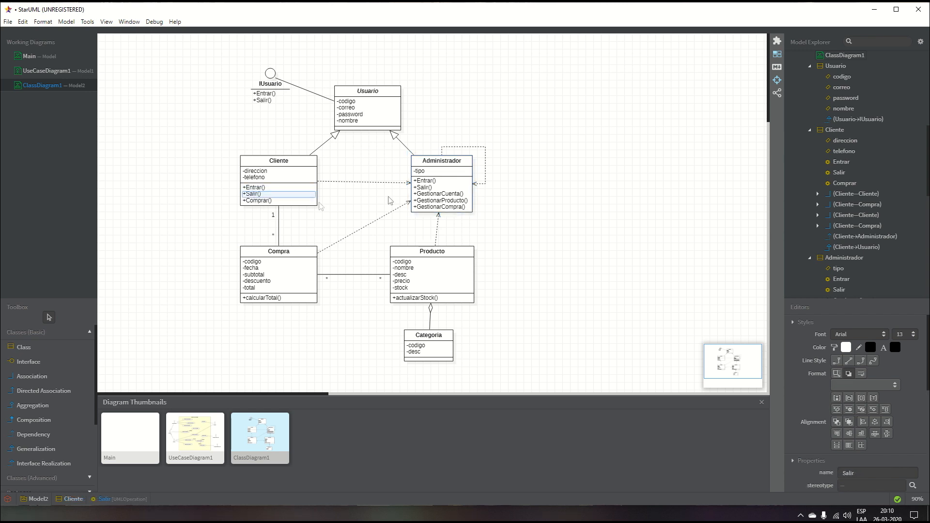
click(441, 208)
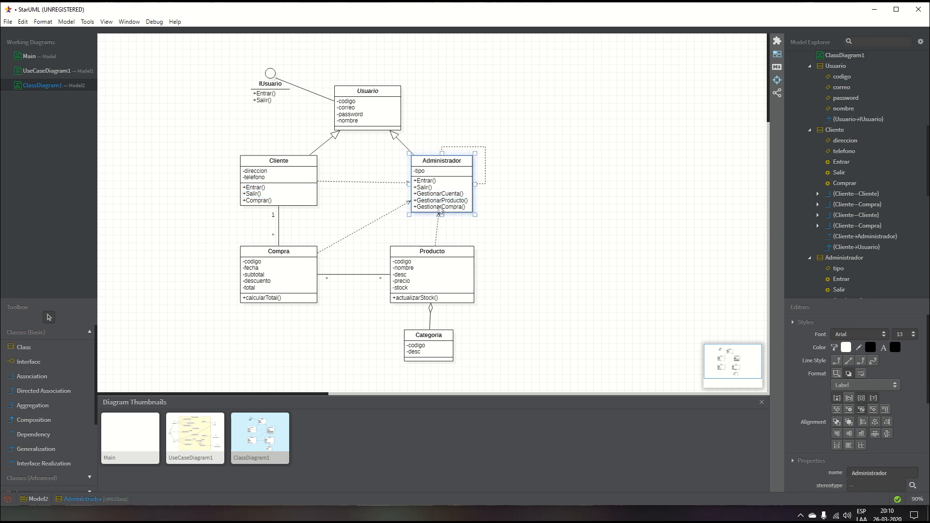
Step: Open UseCaseDiagram1 and examine the Entrar al Sistema use case
click(203, 445)
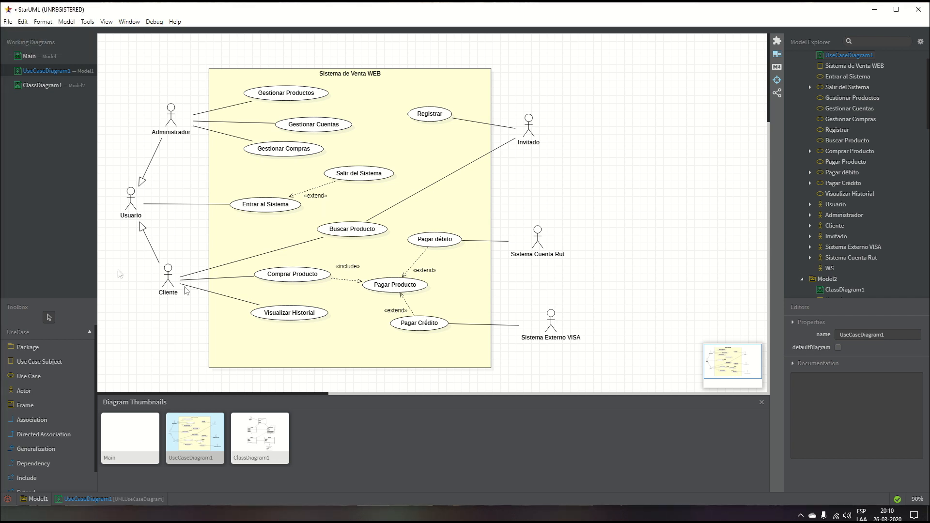
click(264, 210)
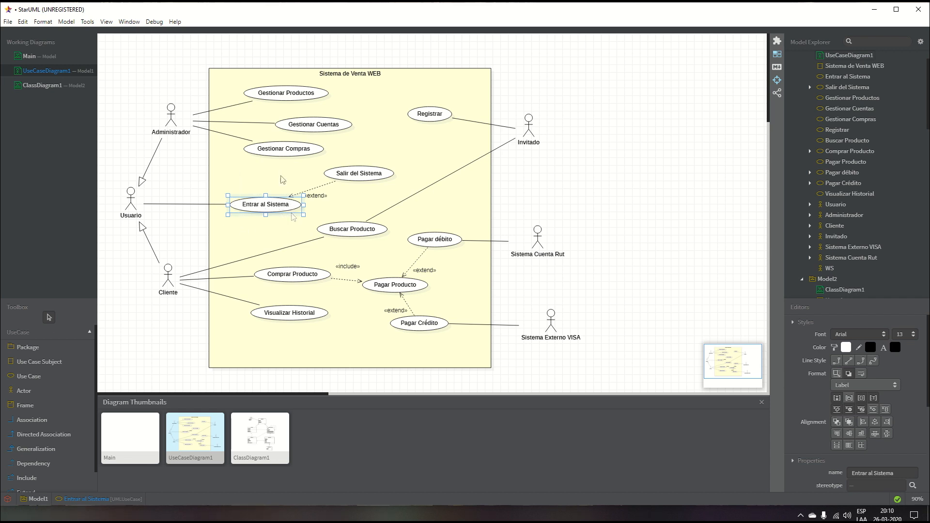
Step: Add a Sequence Diagram under the Untitled project root
click(262, 430)
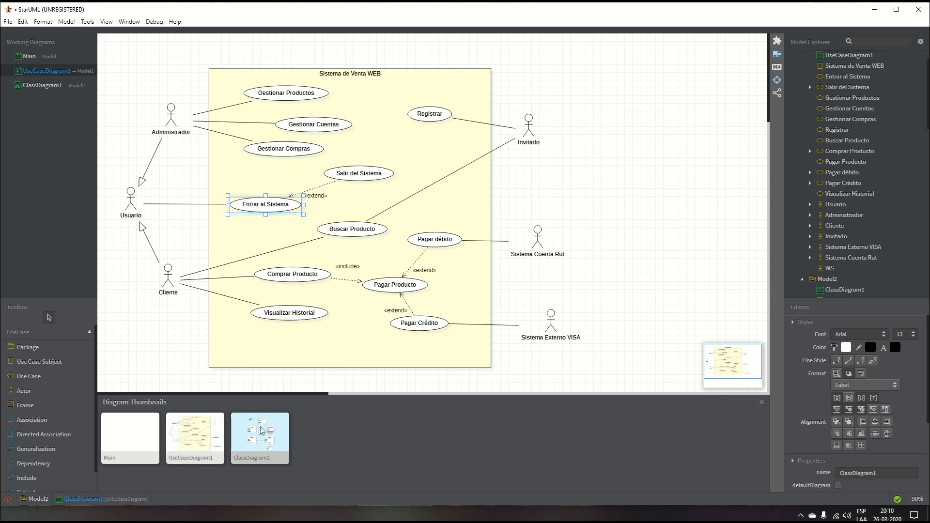
scroll(823, 121, up, 1)
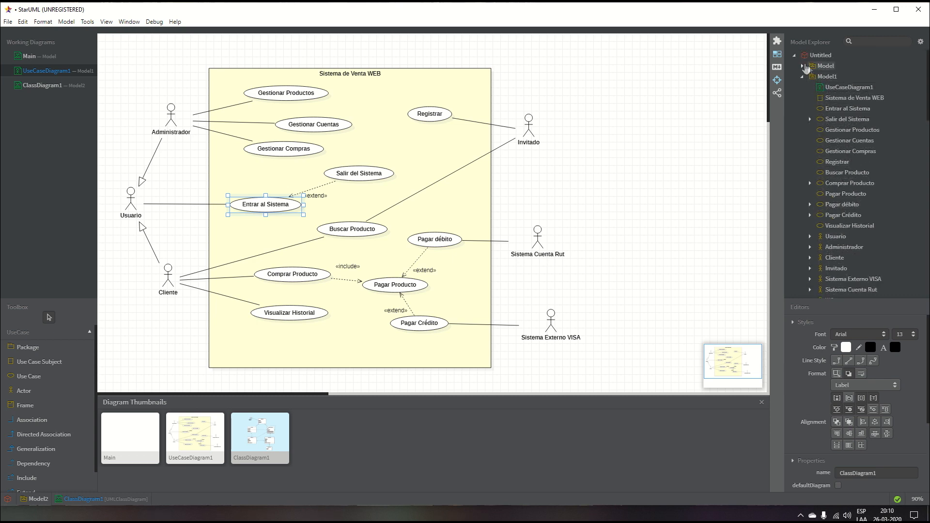
right_click(812, 54)
mouse_move(812, 62)
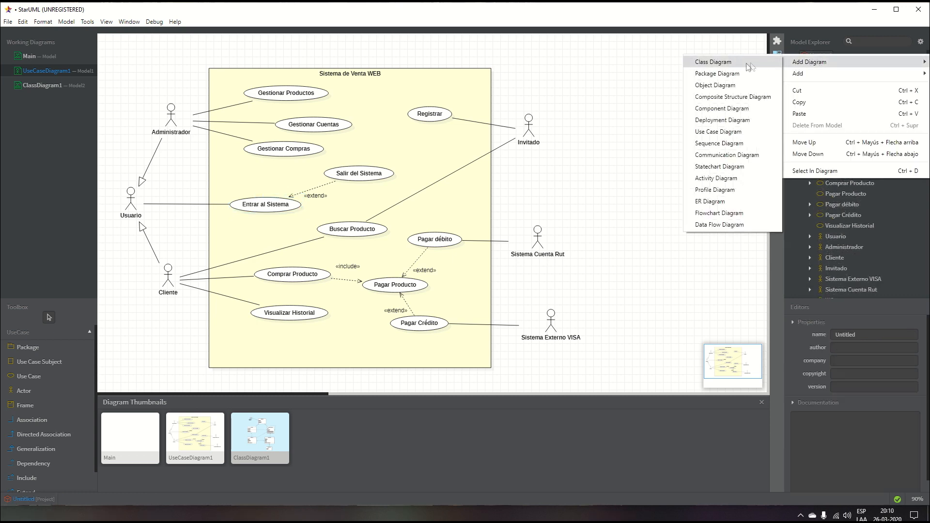
click(719, 144)
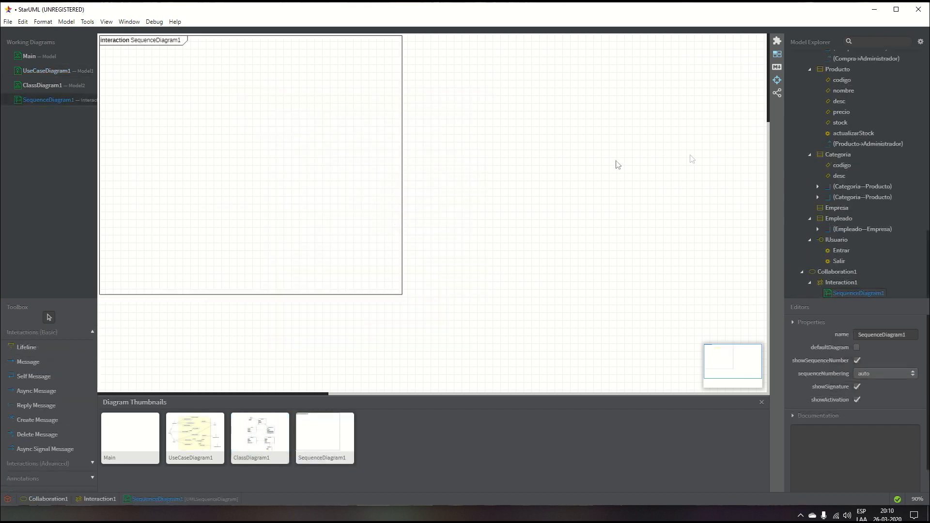
Step: Enlarge the sequence diagram's interaction frame to about 1.7 times its width and slightly more height
click(398, 295)
drag(432, 296, 605, 315)
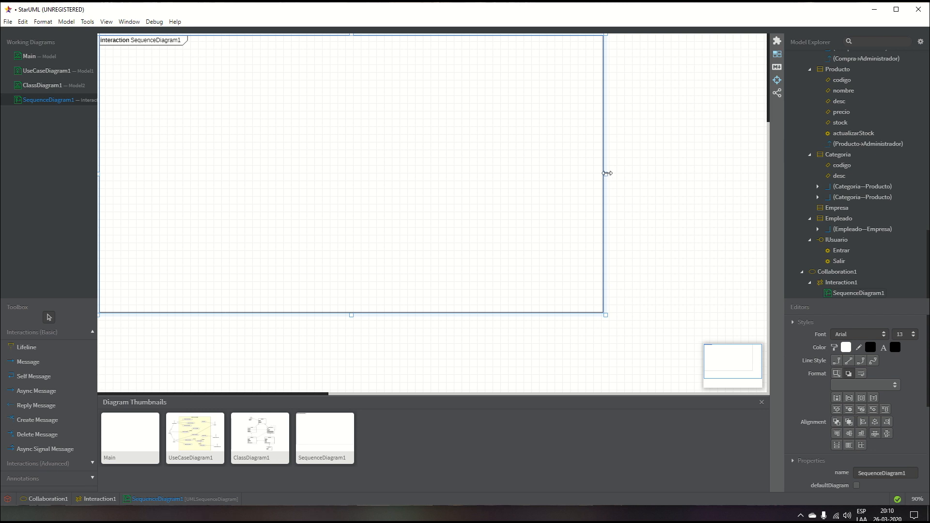
drag(606, 174, 616, 174)
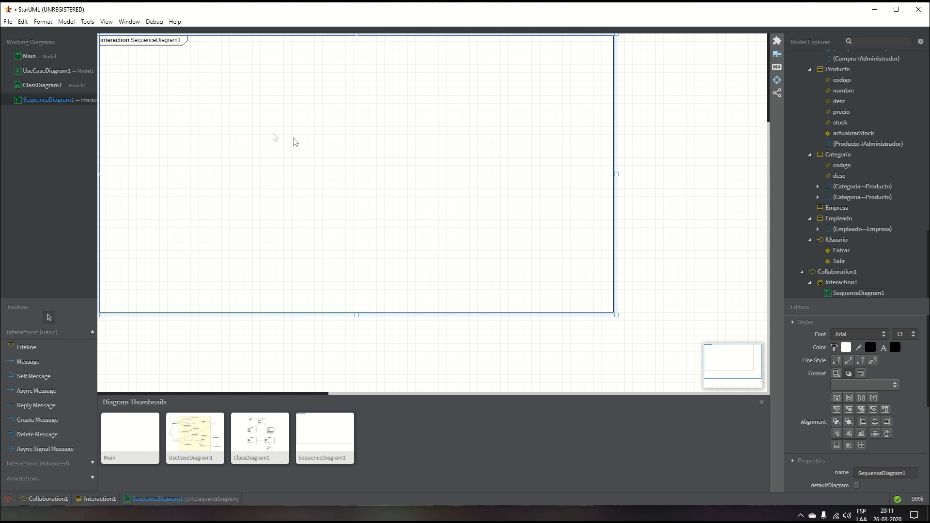
Step: Rename SequenceDiagram1 as EntraralSistema
right_click(142, 41)
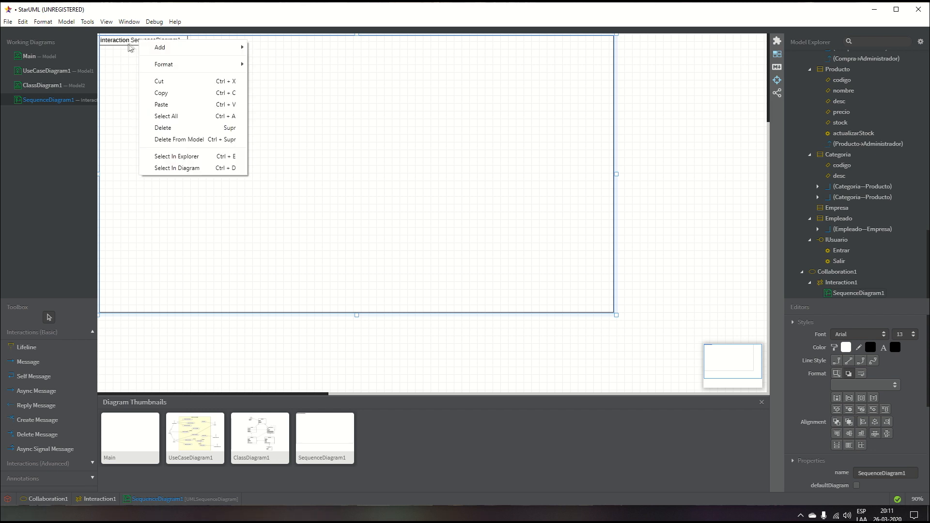
click(123, 41)
right_click(837, 295)
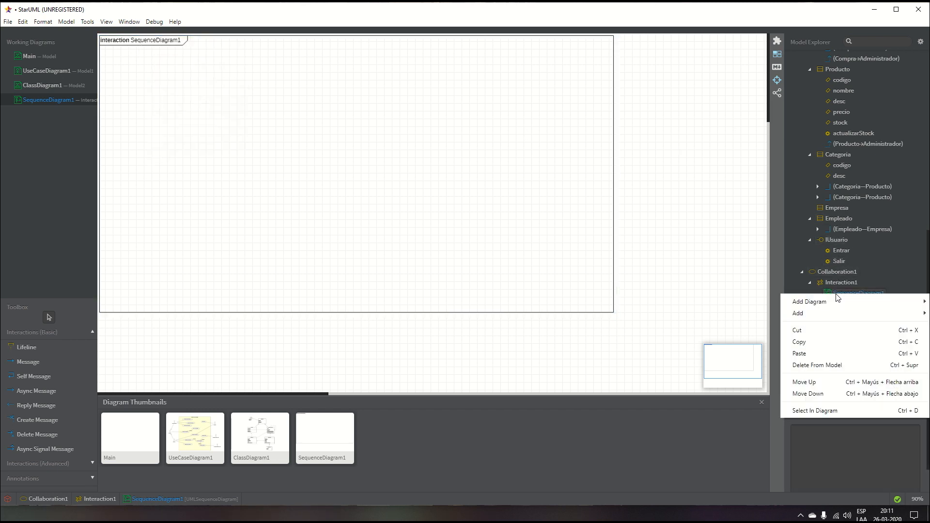
click(841, 293)
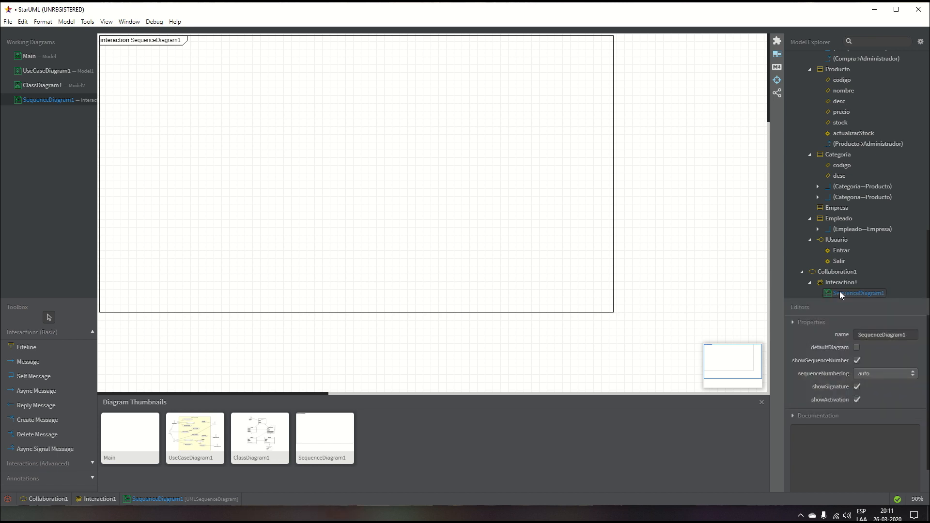
click(905, 334)
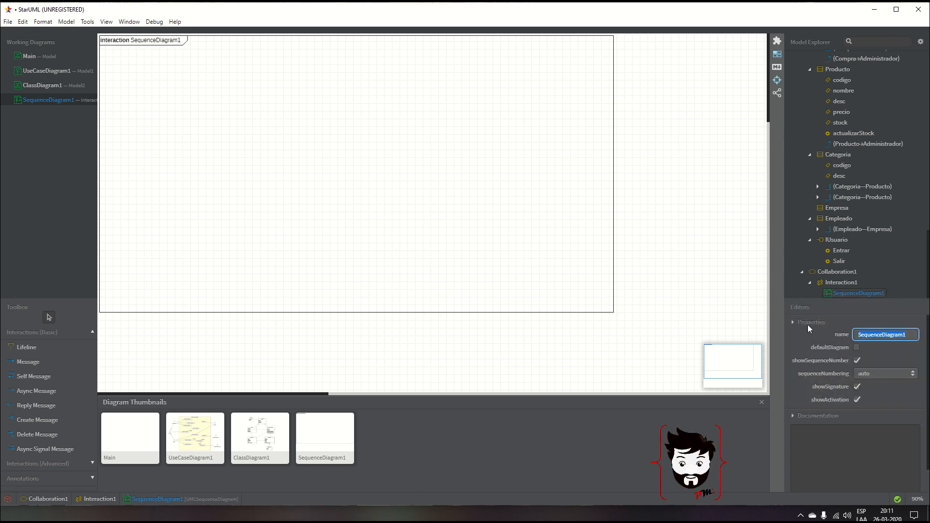
text(EntrarS)
key(BackSpace)
text(alSistema)
click(492, 237)
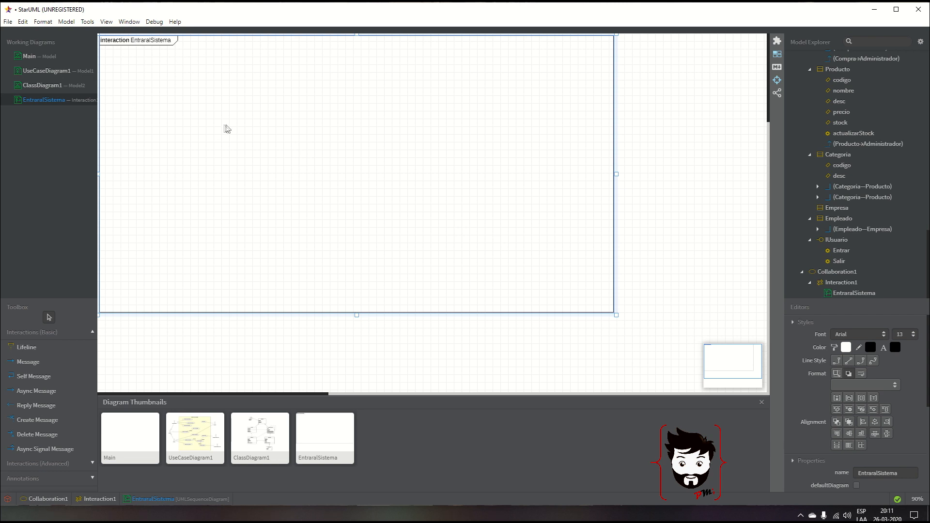
Step: Open ClassDiagram1 and rename it as Diagrama de Clases
click(40, 86)
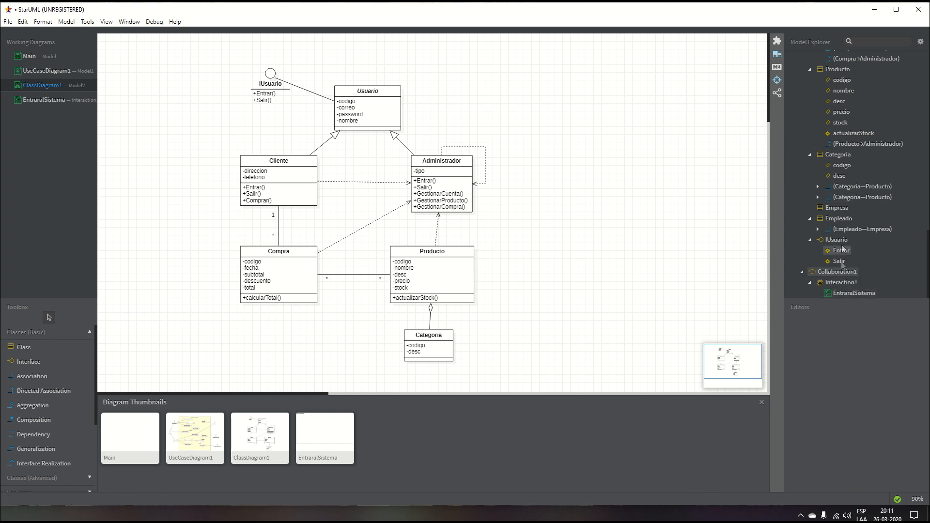
scroll(837, 242, up, 10)
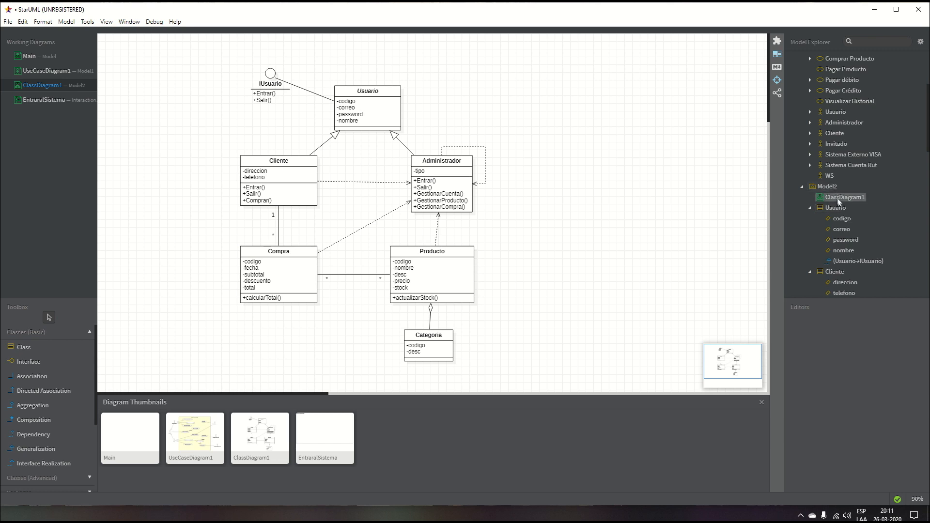
click(837, 198)
click(852, 334)
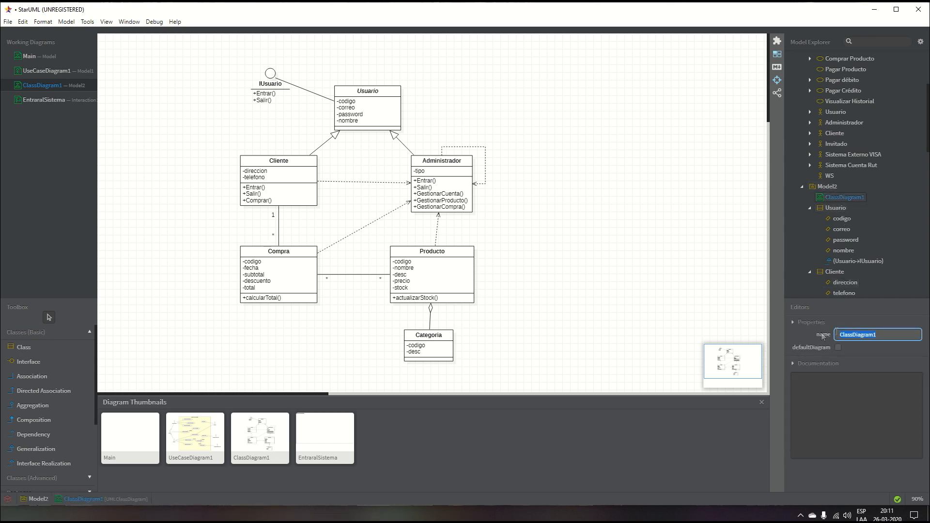
text(Diagrama de Clases)
click(702, 293)
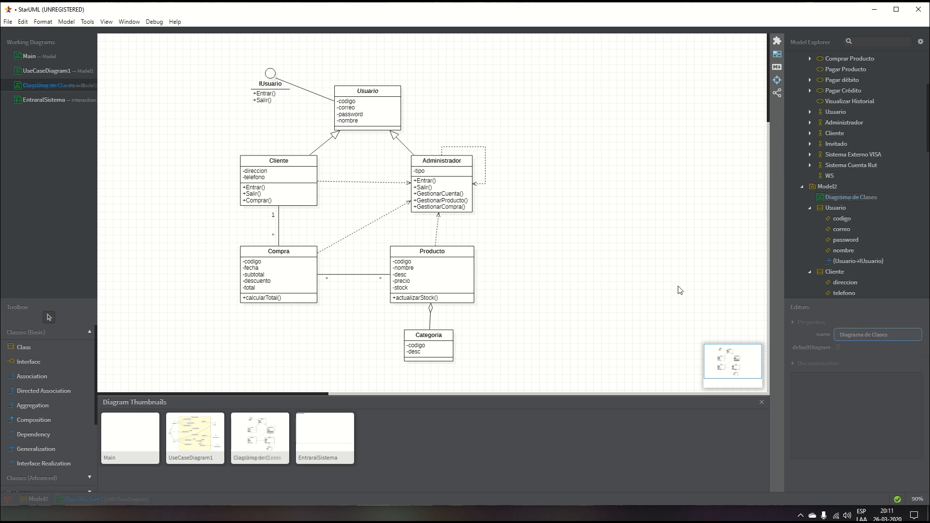
Step: Open UseCaseDiagram1 and rename it as Caso de Uso General
click(44, 72)
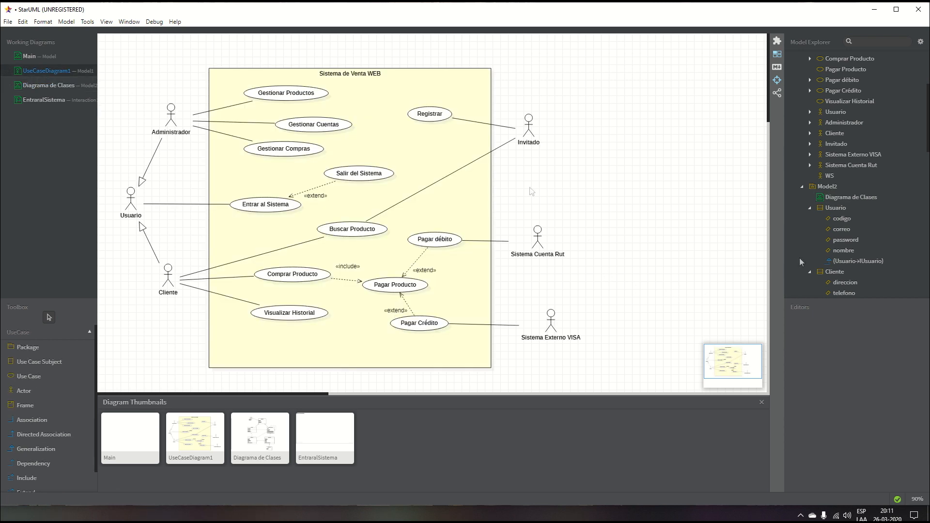
scroll(822, 174, up, 5)
click(848, 87)
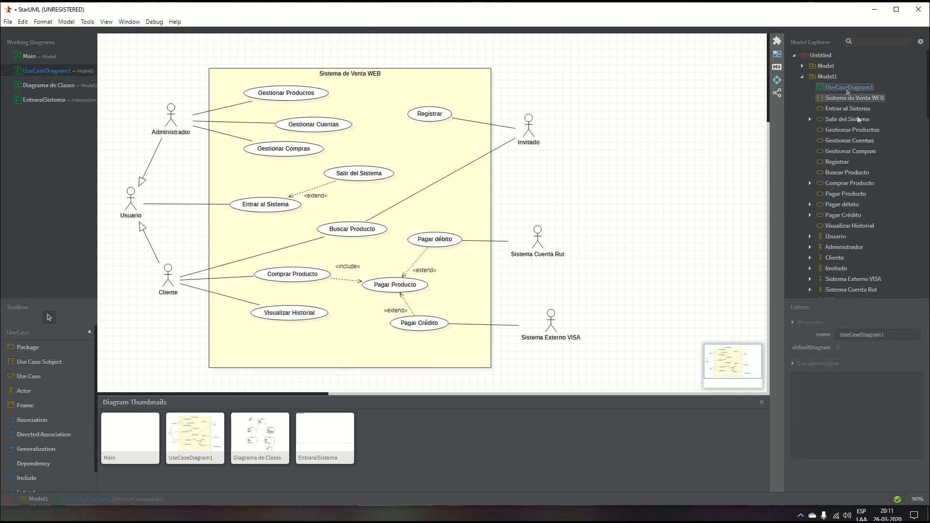
double_click(875, 334)
text(Diag)
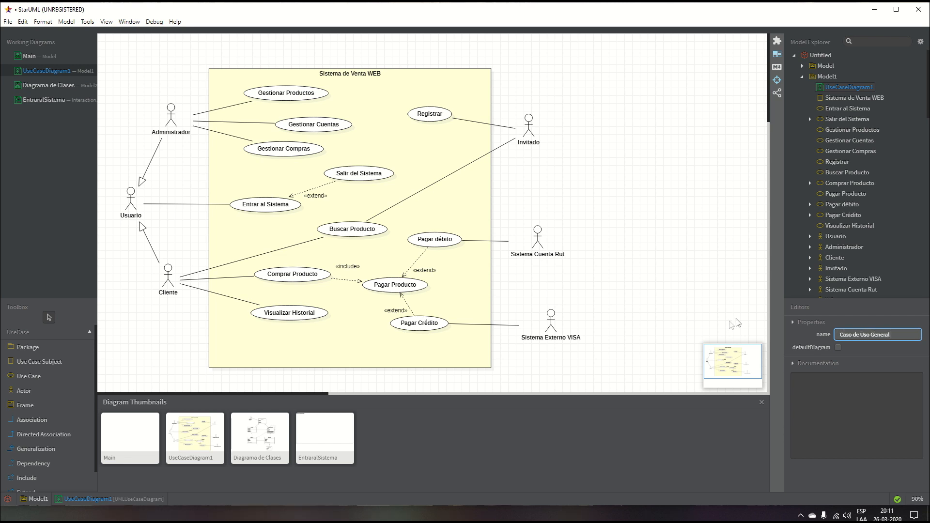
click(690, 232)
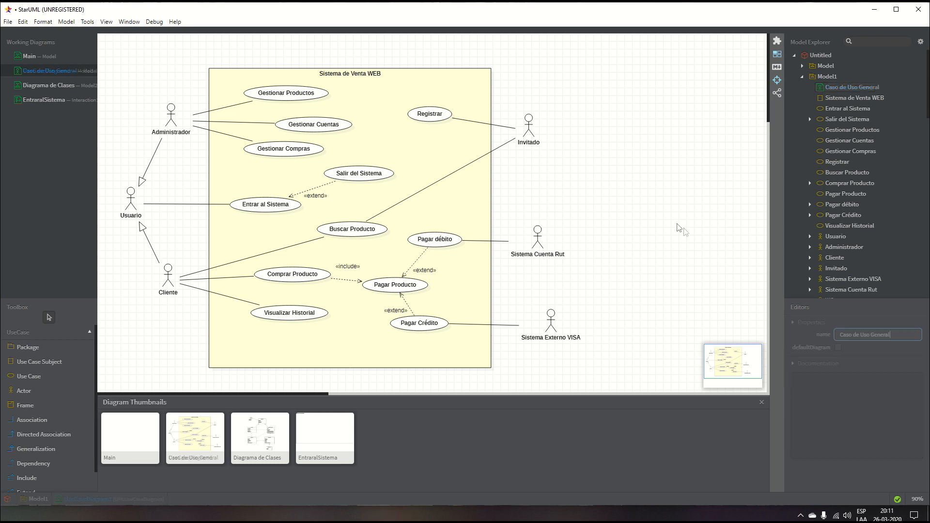
Step: Return to the sequence diagram and add the missing spaces in its name to read Entrar al Sistema
click(39, 100)
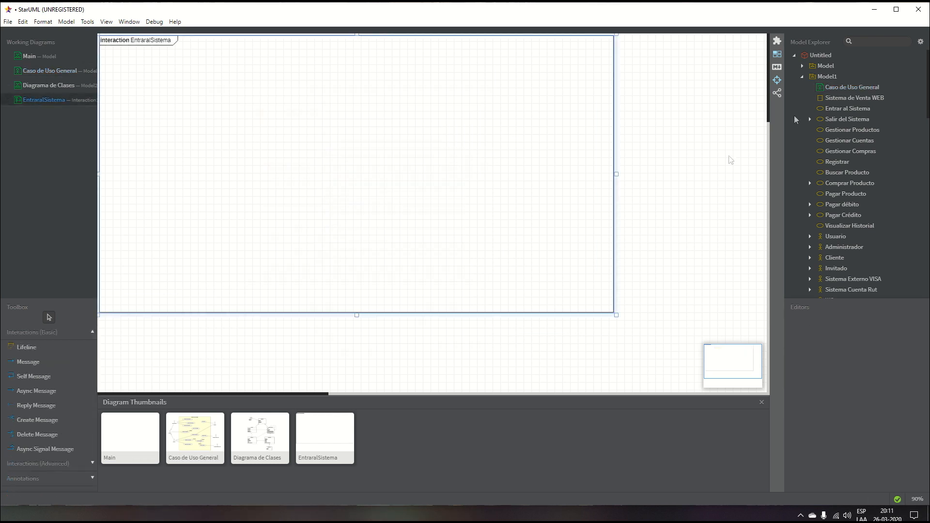
scroll(828, 189, down, 10)
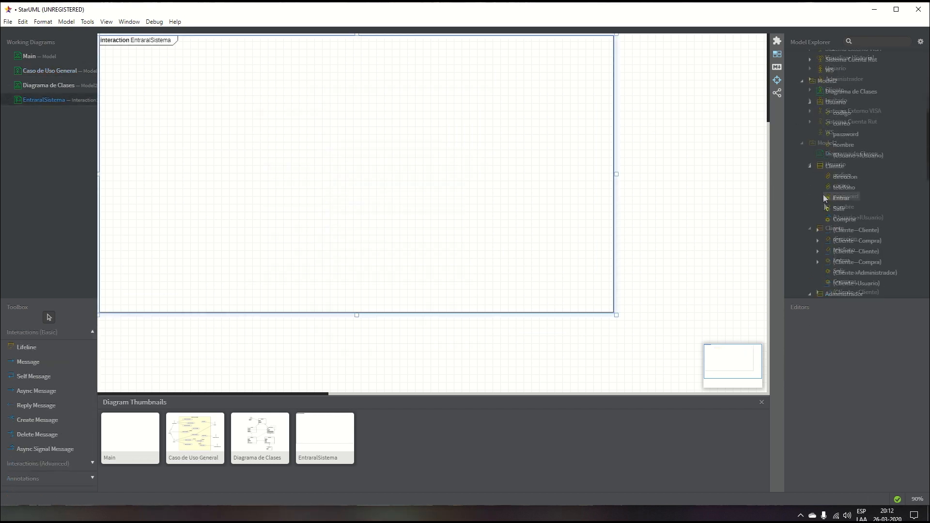
scroll(828, 196, down, 6)
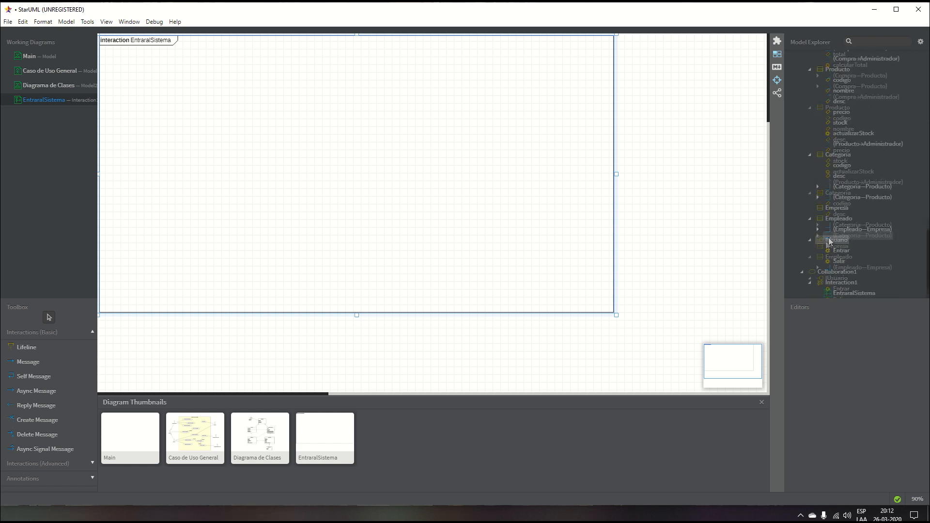
click(850, 293)
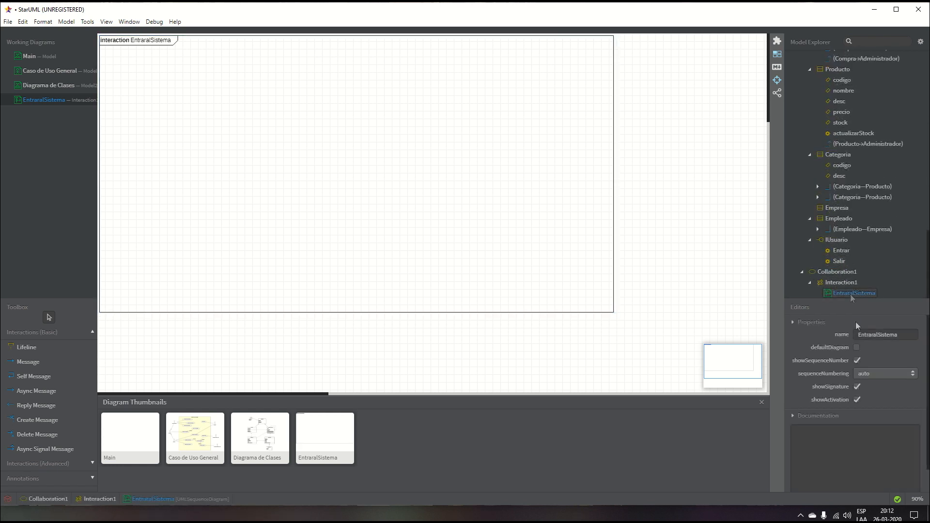
click(873, 335)
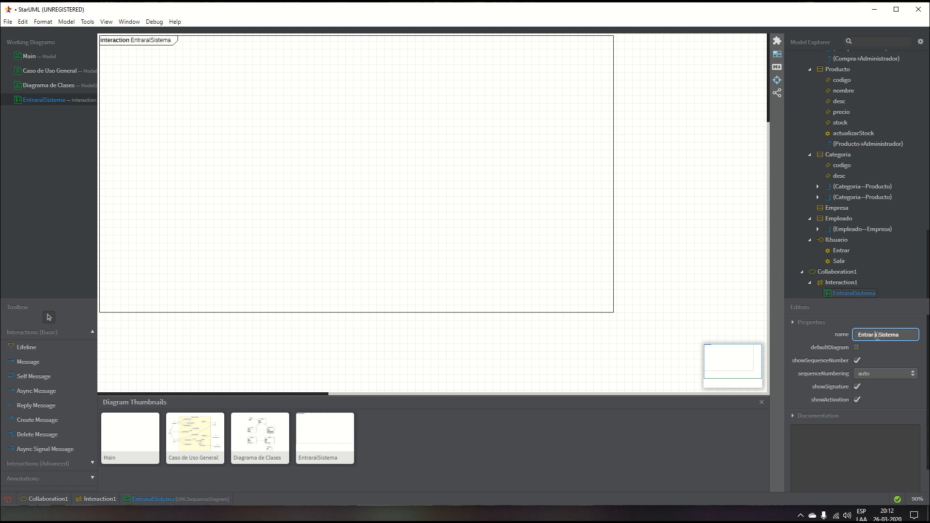
click(880, 335)
click(499, 212)
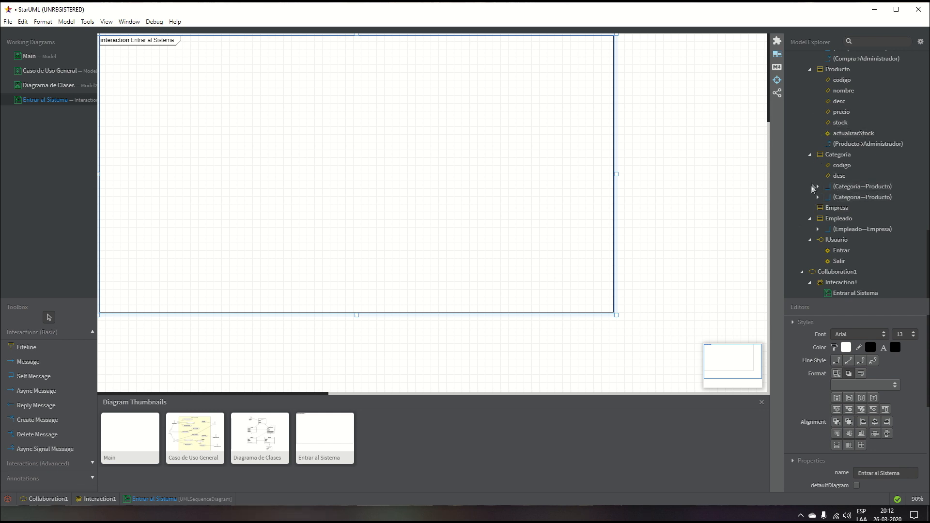
Step: Add the existing Usuario actor from Model Explorer as a lifeline at the left end of the Entrar al Sistema interaction frame
scroll(811, 186, up, 10)
scroll(803, 185, up, 8)
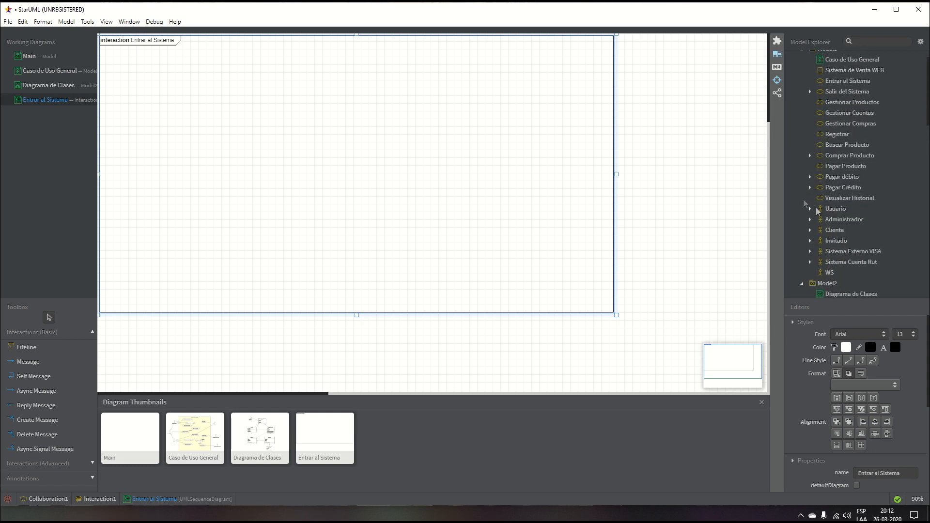
drag(832, 209, 147, 294)
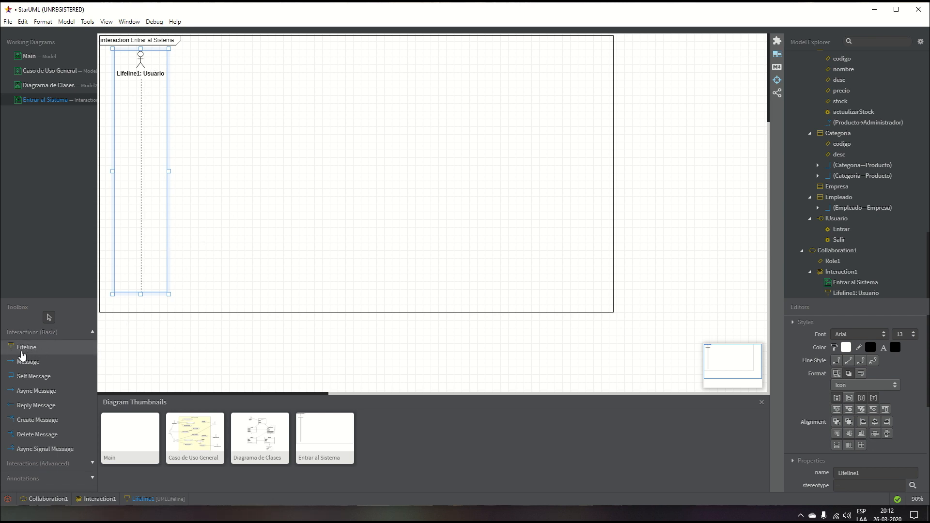
Step: Add a lifeline named Login beside Usuario and extend it down to match the Usuario lifeline's length
click(22, 355)
click(209, 59)
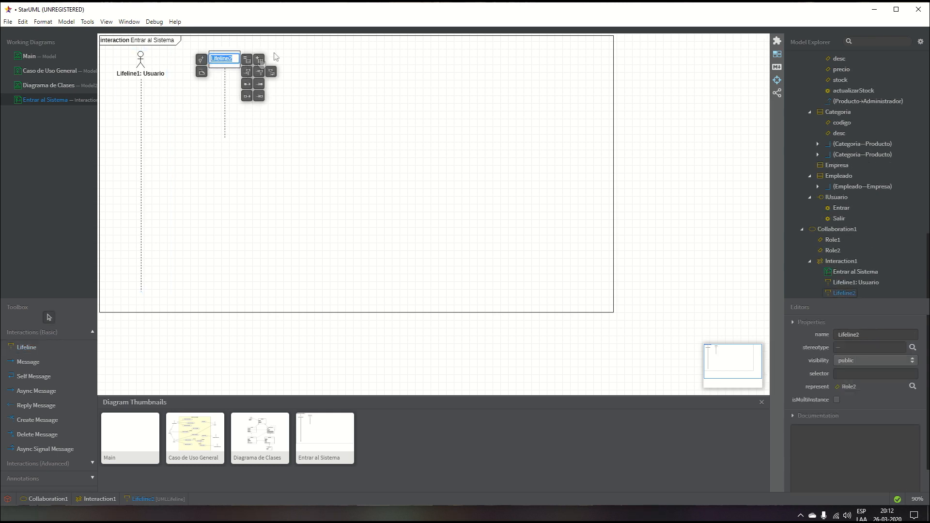
text(Login)
click(240, 64)
drag(220, 61, 200, 77)
drag(203, 141, 203, 294)
drag(219, 70, 226, 69)
Step: Add a lifeline named Interfaz Usuario to the right of Login and extend it to the same length
click(21, 348)
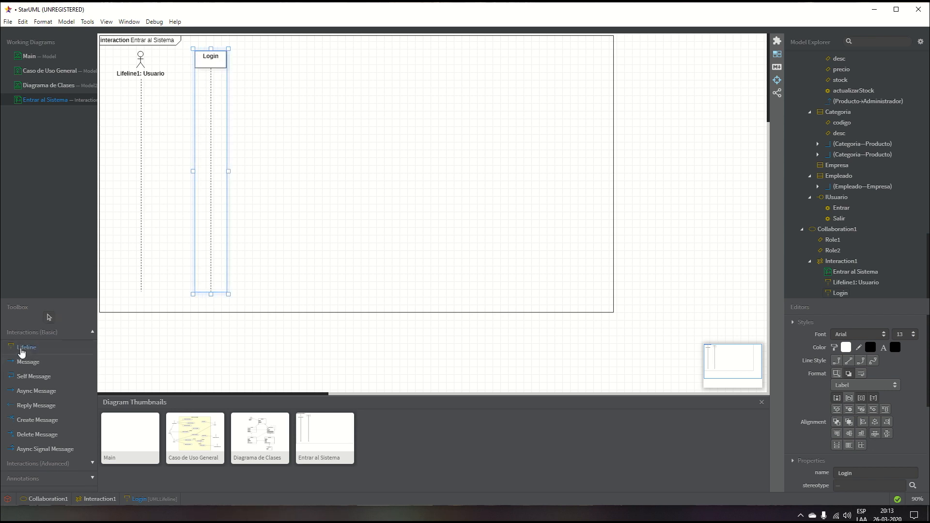
click(279, 52)
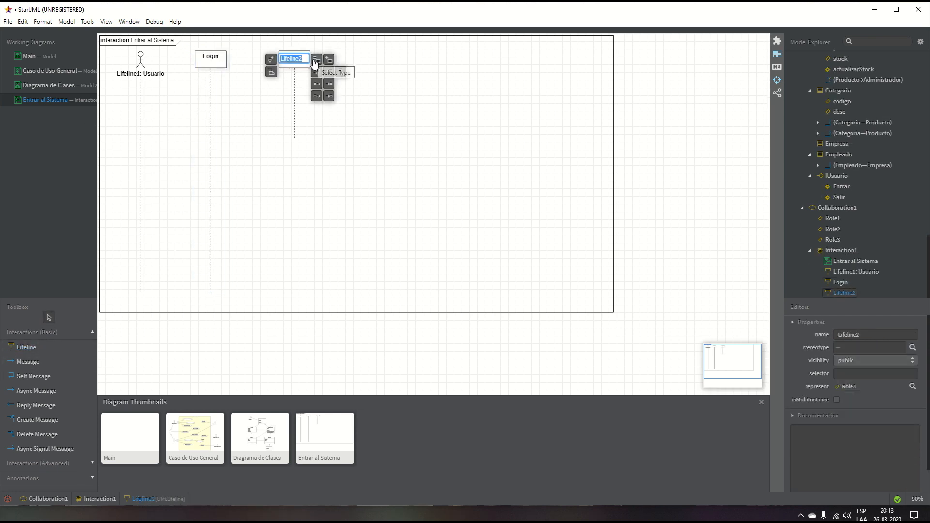
text(Interfaz)
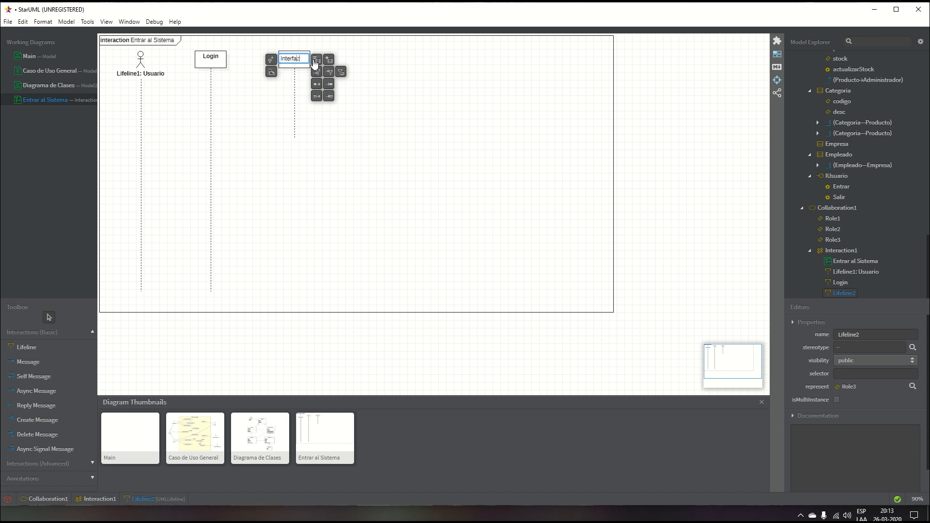
text( Usuar)
click(403, 143)
click(315, 59)
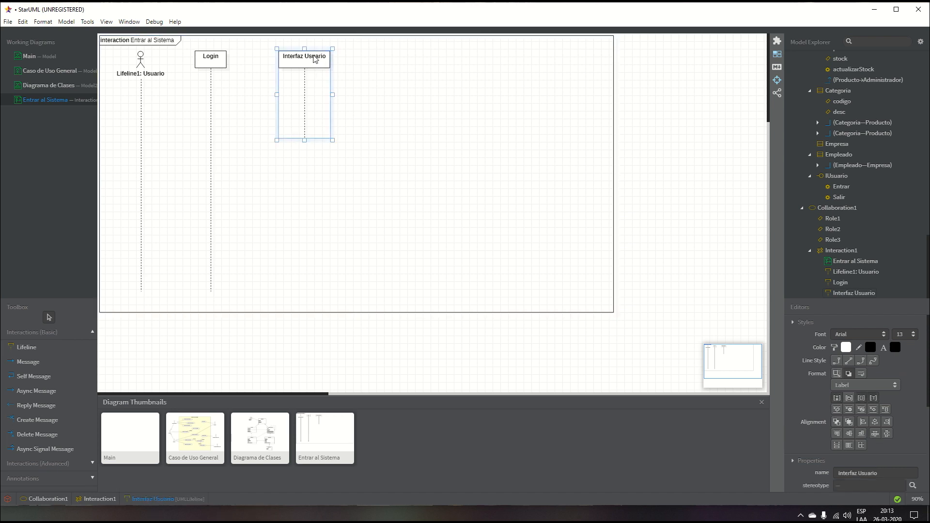
drag(315, 59, 292, 93)
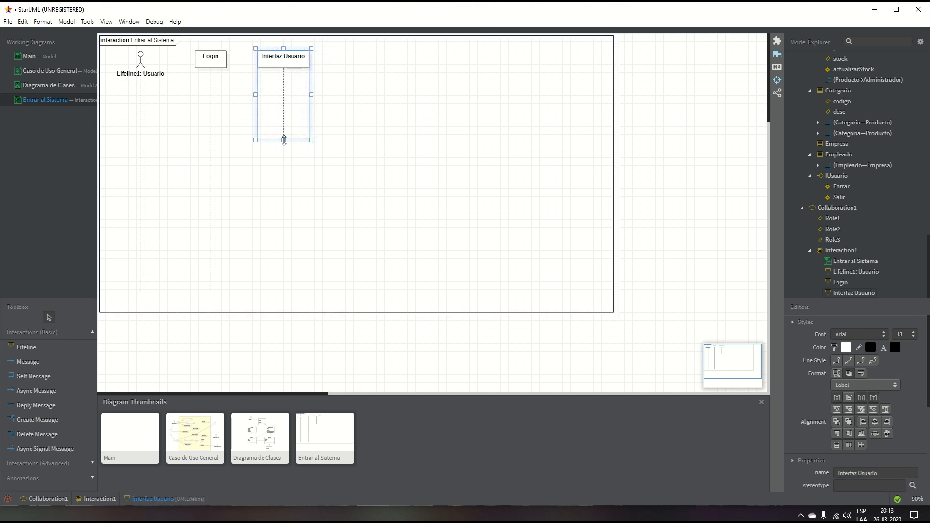
drag(283, 140, 266, 290)
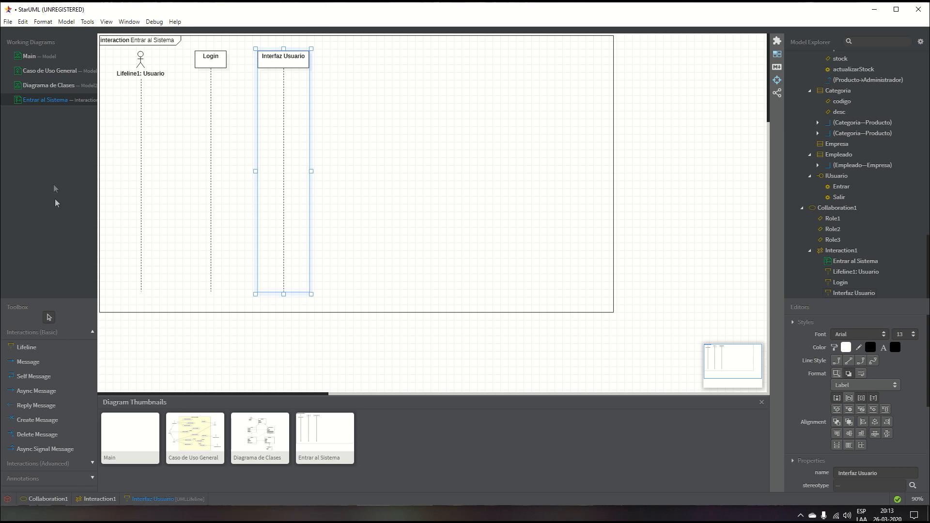
Step: Add a lifeline named Controlador to the right of Interfaz Usuario and extend it close to the frame's lower edge
click(26, 346)
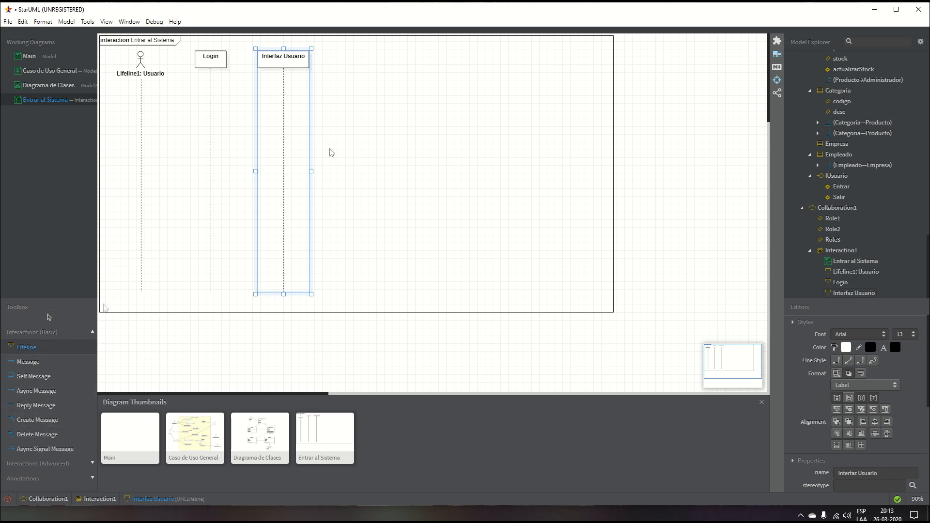
click(374, 54)
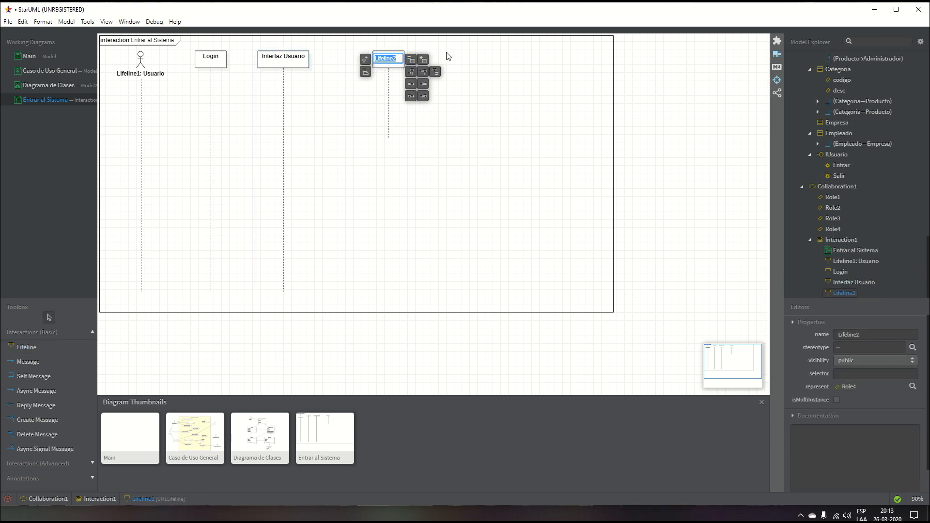
text(Con)
text(trolador)
click(425, 151)
drag(394, 62, 366, 66)
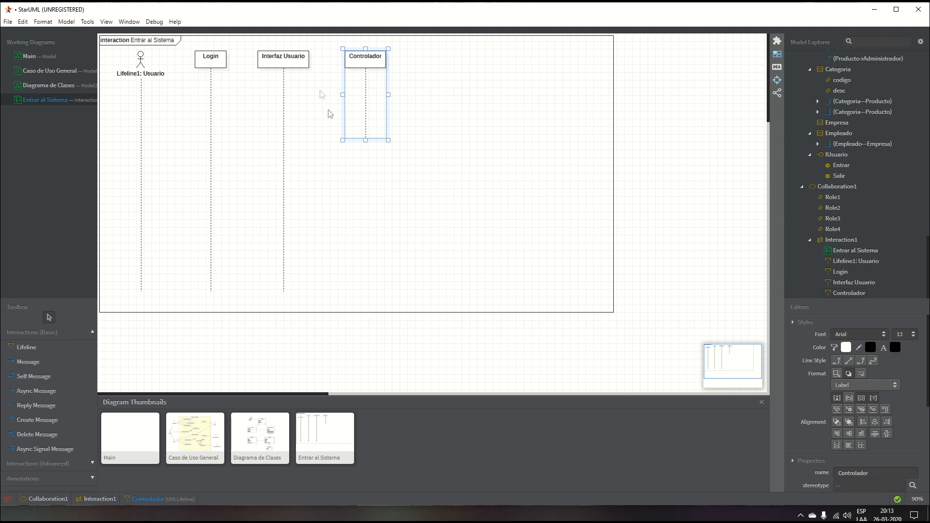
drag(365, 140, 359, 297)
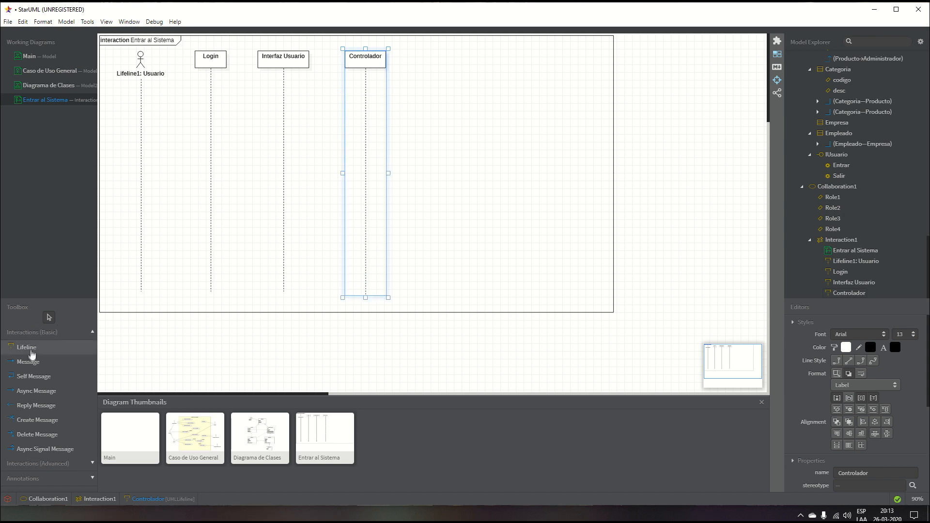
Step: Add a lifeline named DataBase to the right of Controlador, extend it to the others' length and move it closer to Controlador
click(26, 347)
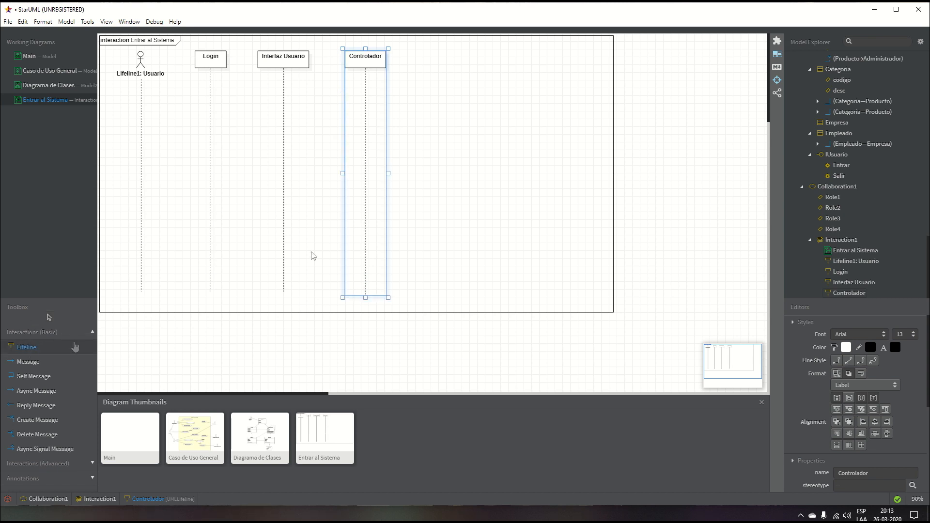
click(463, 59)
text(Base)
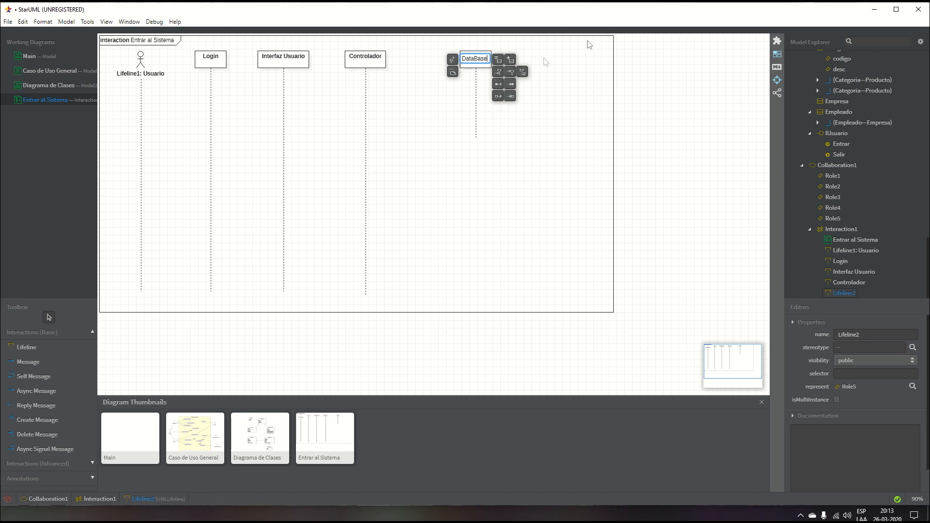
click(507, 136)
drag(481, 68, 456, 291)
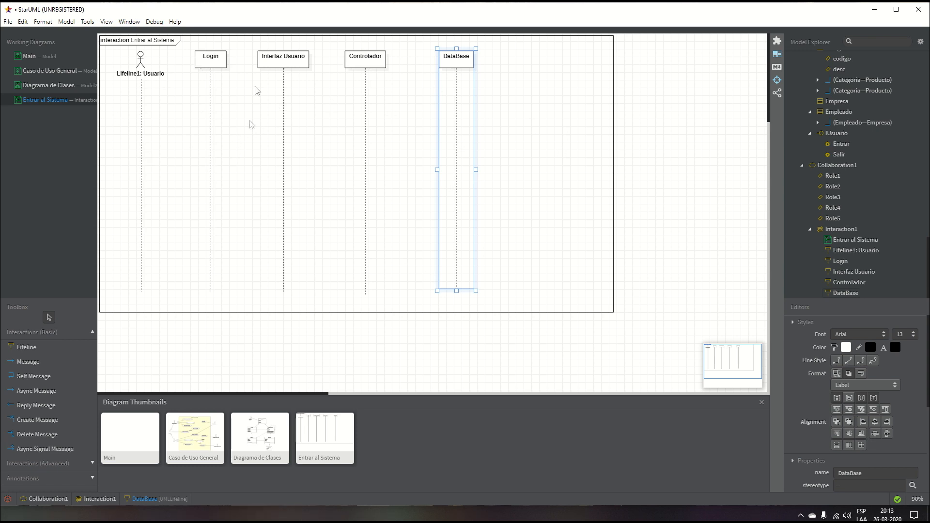
drag(445, 67, 431, 80)
drag(442, 290, 442, 294)
Step: Narrow the Entrar al Sistema interaction frame so its right edge sits closer to the DataBase lifeline
click(613, 187)
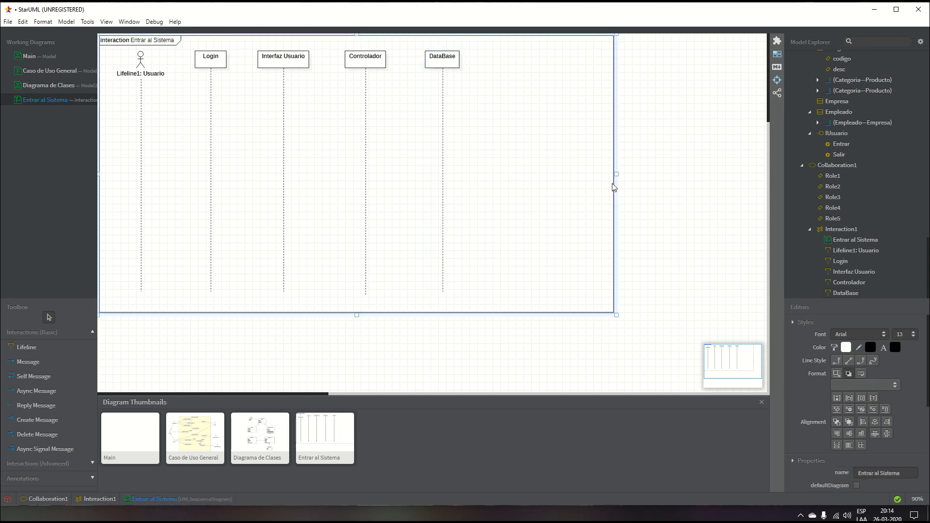
drag(616, 173, 518, 169)
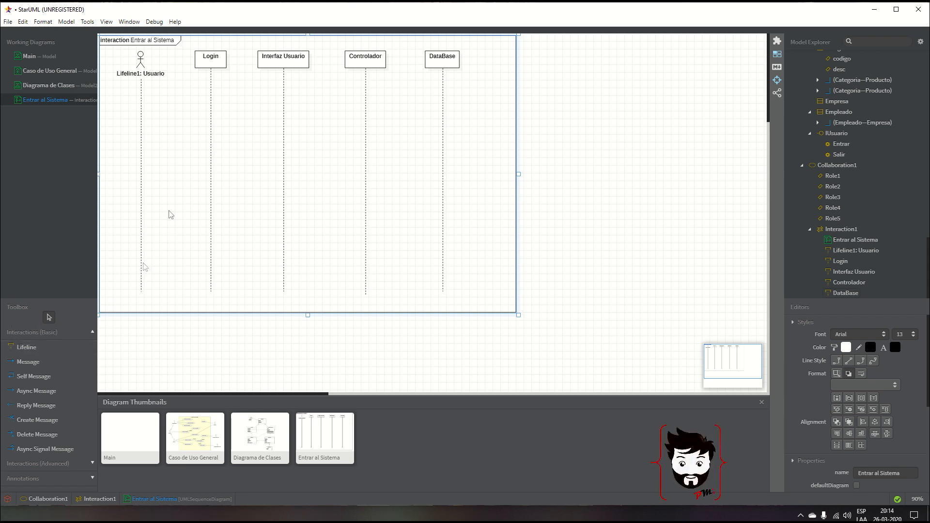
Step: Set the fill color of the Login lifeline to light red
click(216, 61)
click(845, 348)
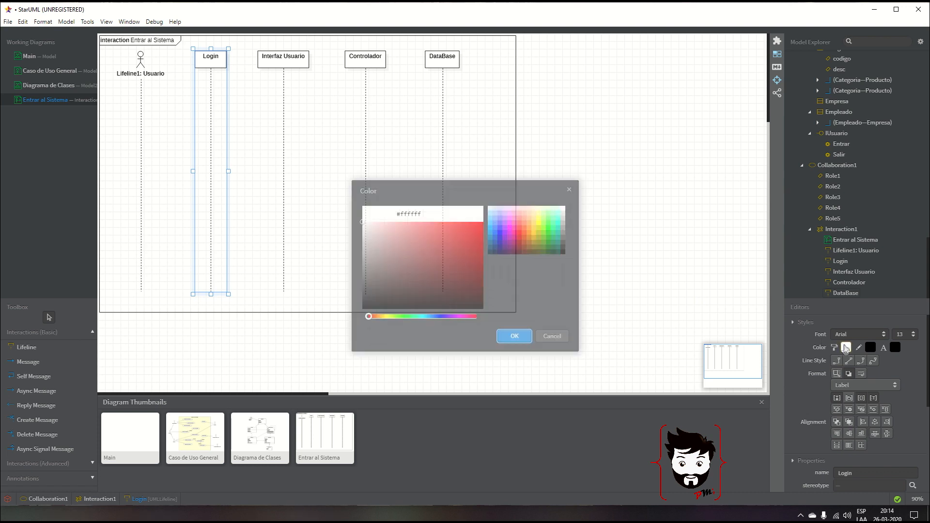
click(522, 214)
click(504, 335)
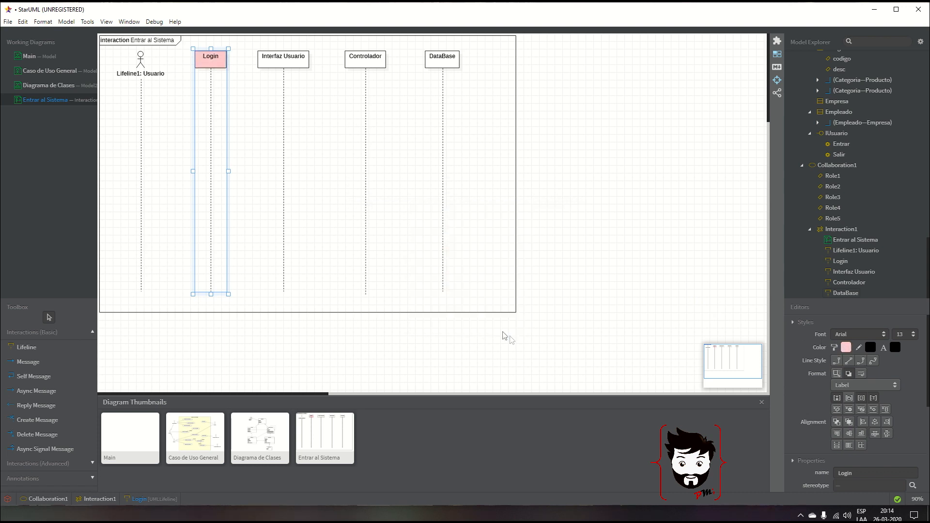
Step: Set the fill color of the Interfaz Usuario lifeline to pale yellow #fff5d8
click(287, 69)
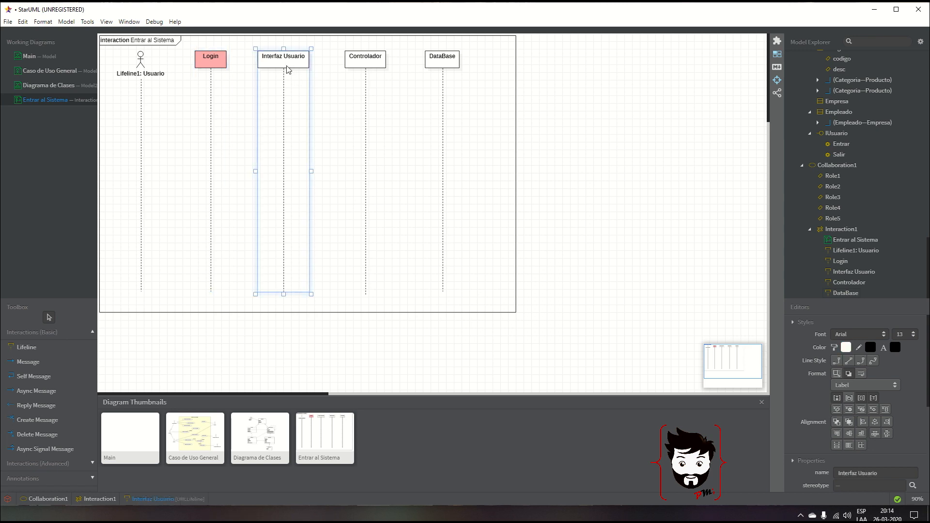
click(846, 347)
click(536, 213)
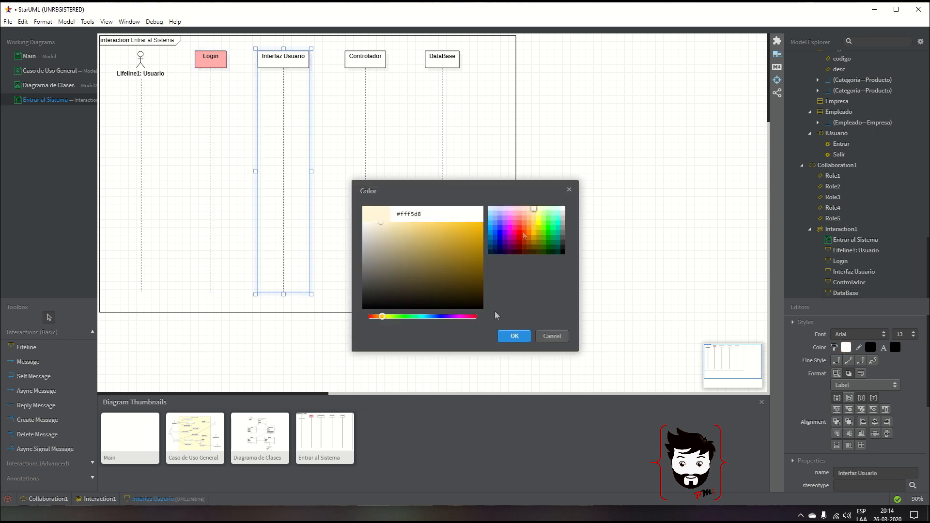
click(514, 336)
Step: Set the fill color of the Controlador lifeline to light blue
click(372, 62)
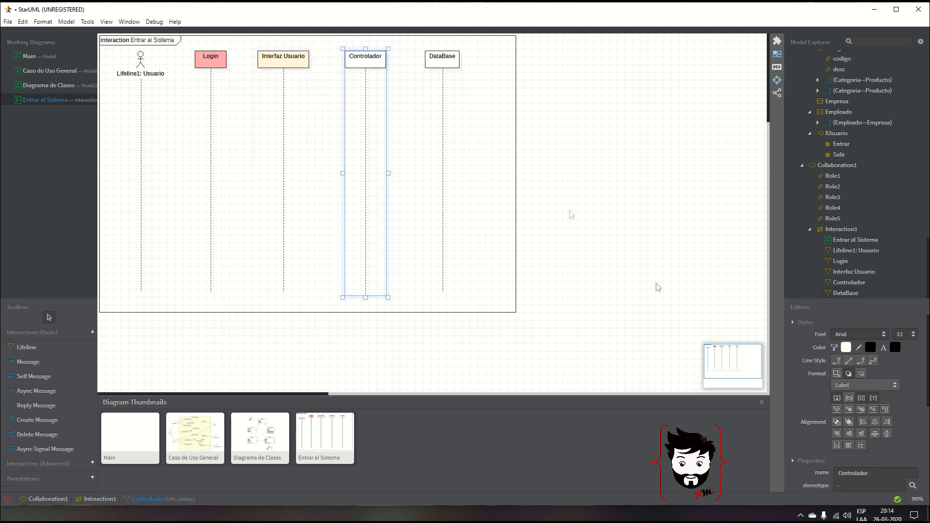
click(845, 347)
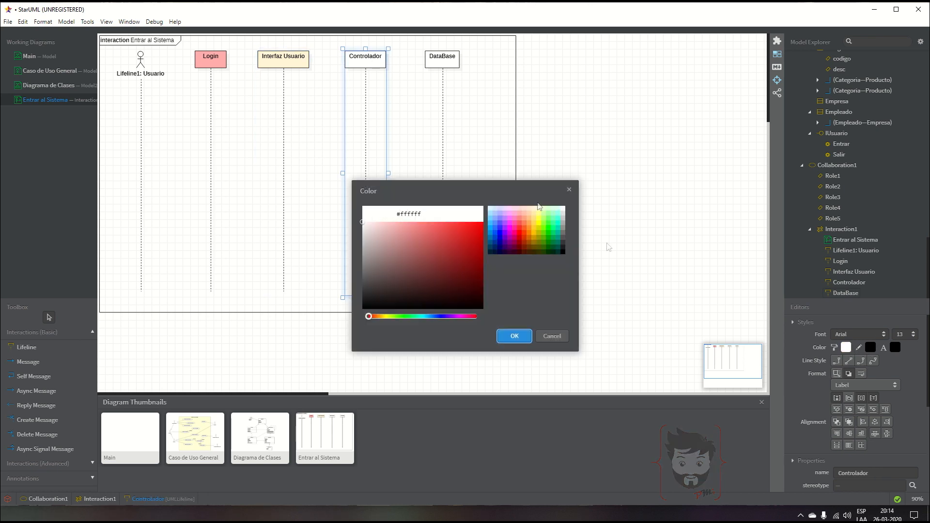
click(492, 215)
click(513, 337)
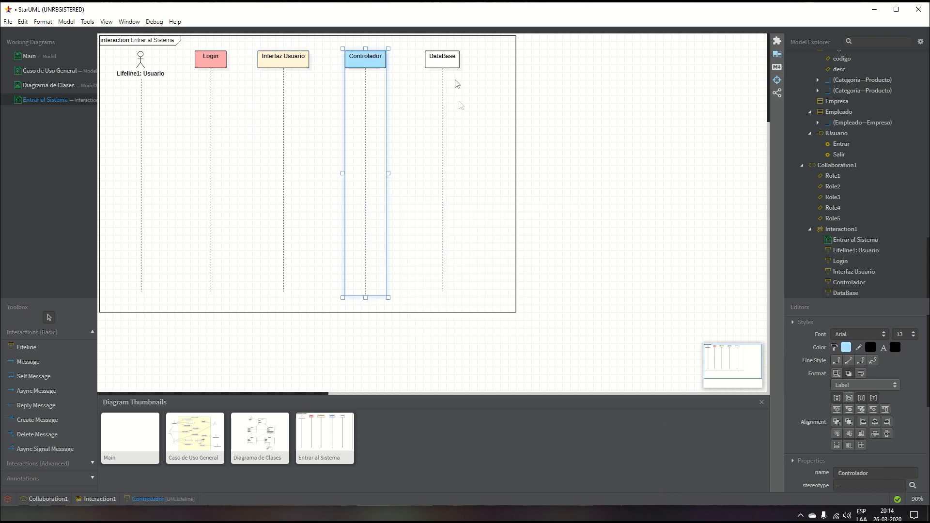
Step: Set the fill color of the DataBase lifeline to pale green #d8ffeb
click(452, 63)
click(845, 347)
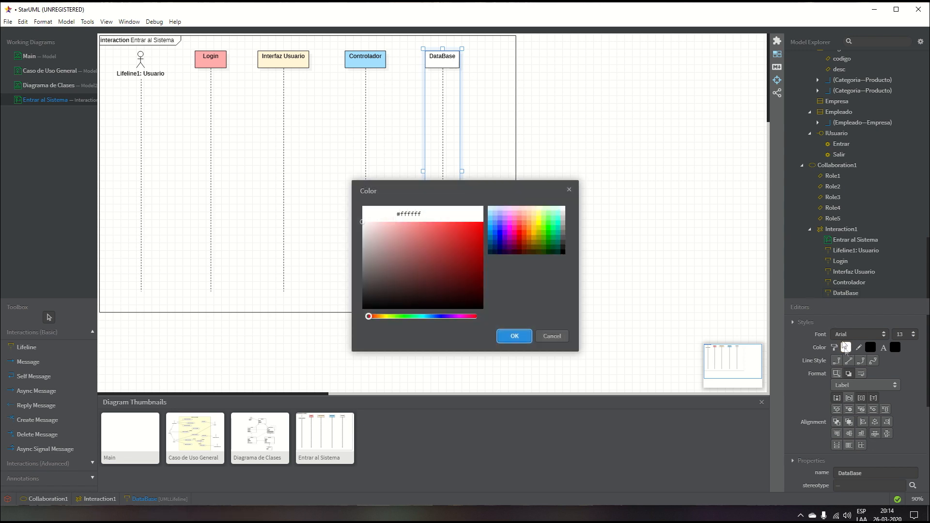
click(552, 211)
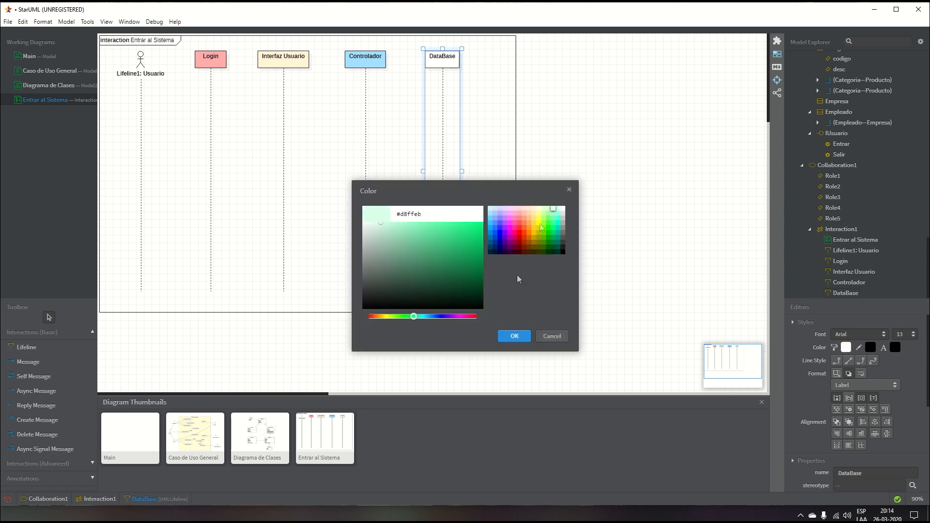
click(513, 336)
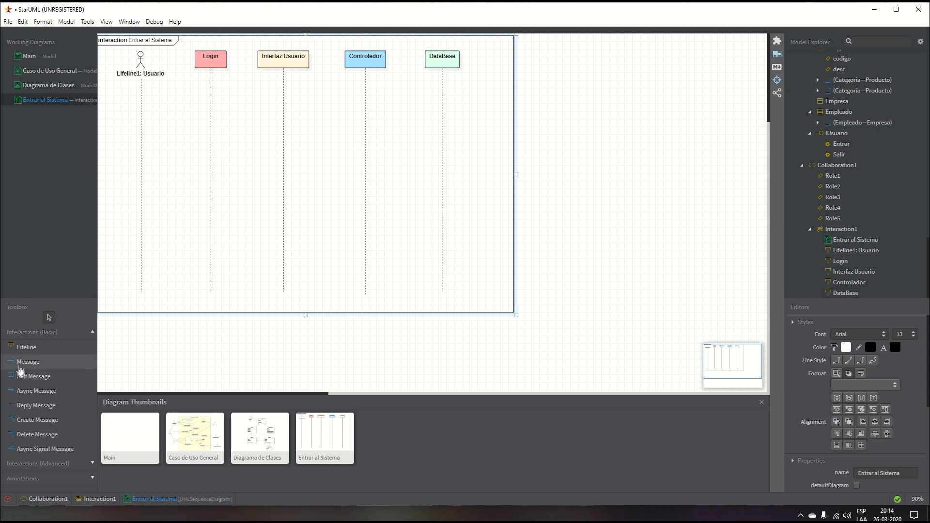
Step: Create a message from the Usuario lifeline to Login named Ingresar Credenciales
click(27, 369)
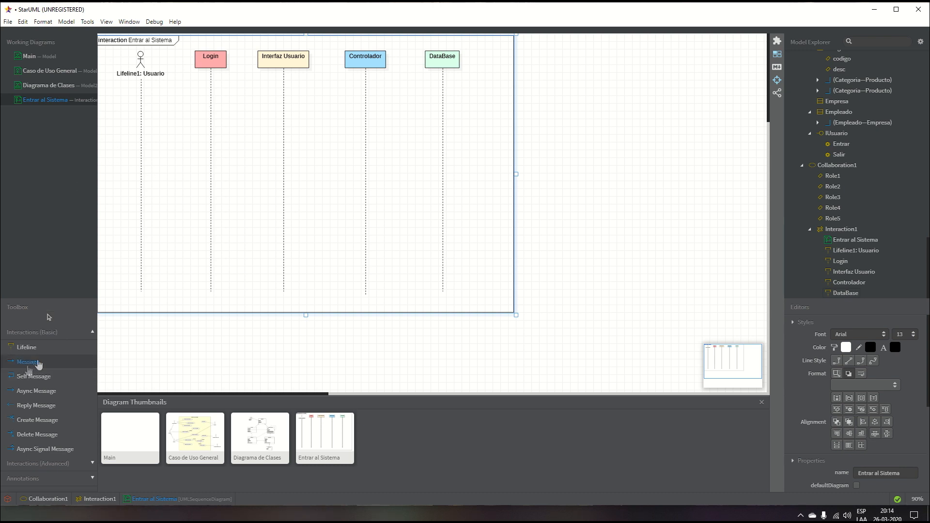
drag(140, 90, 212, 90)
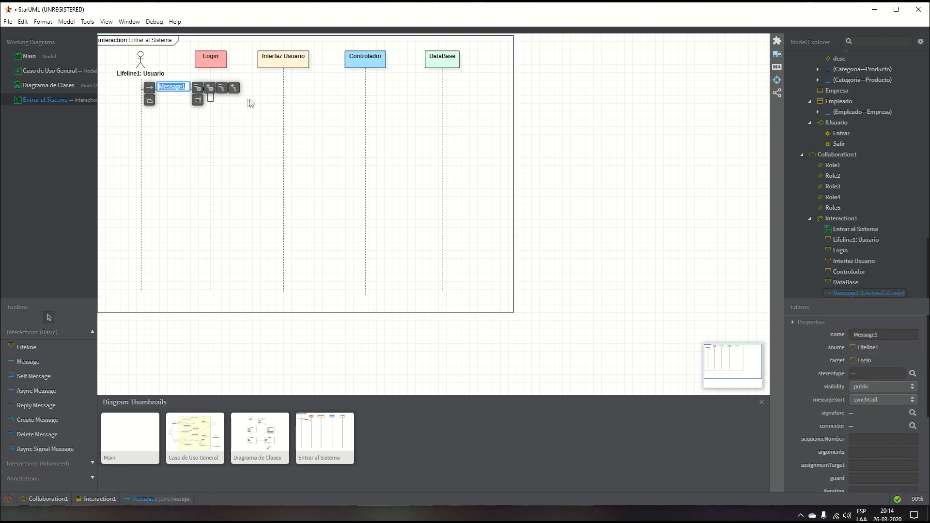
text(Ingresar Cred)
click(284, 139)
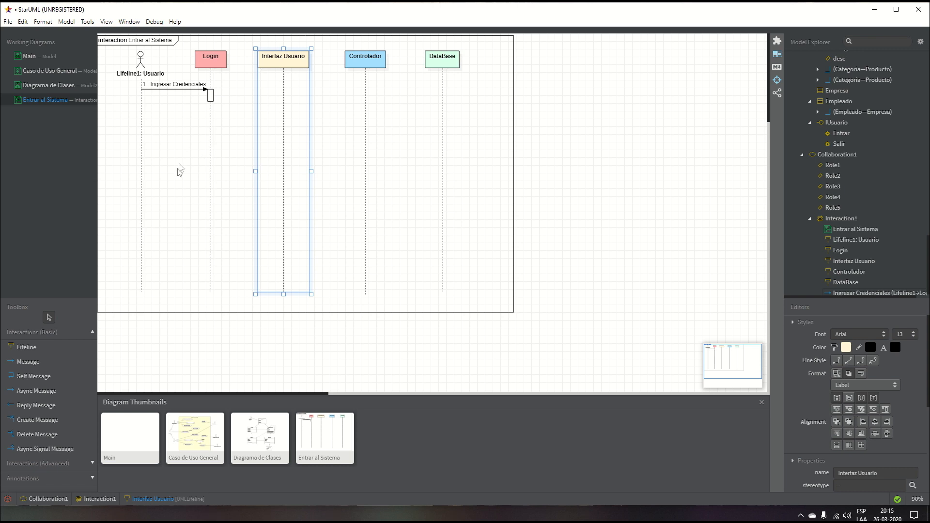
Step: Create a message from Login's activation to the Controlador lifeline named Validar Credenciales
click(211, 99)
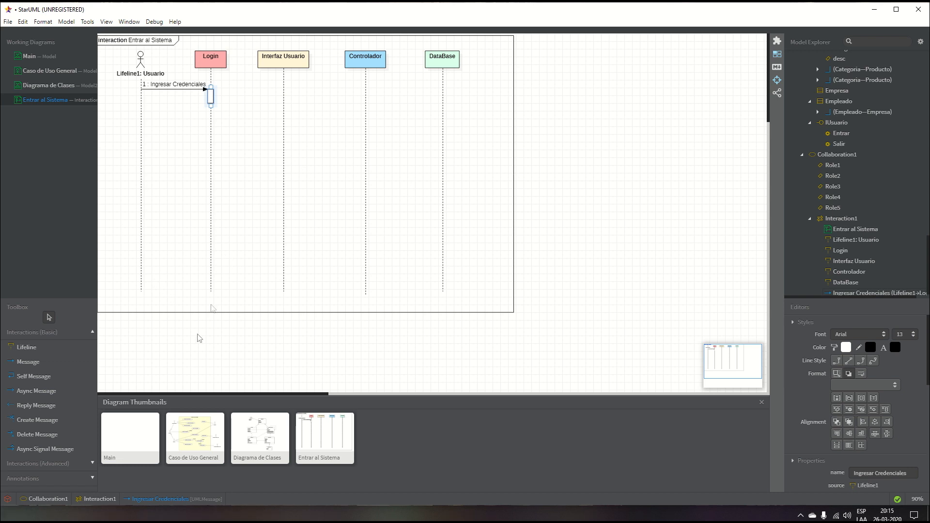
click(28, 361)
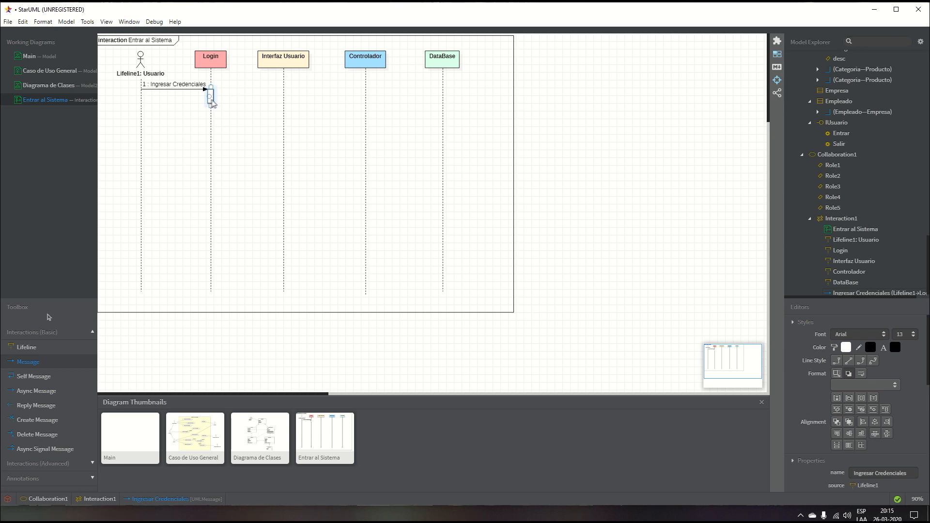
drag(212, 100, 366, 95)
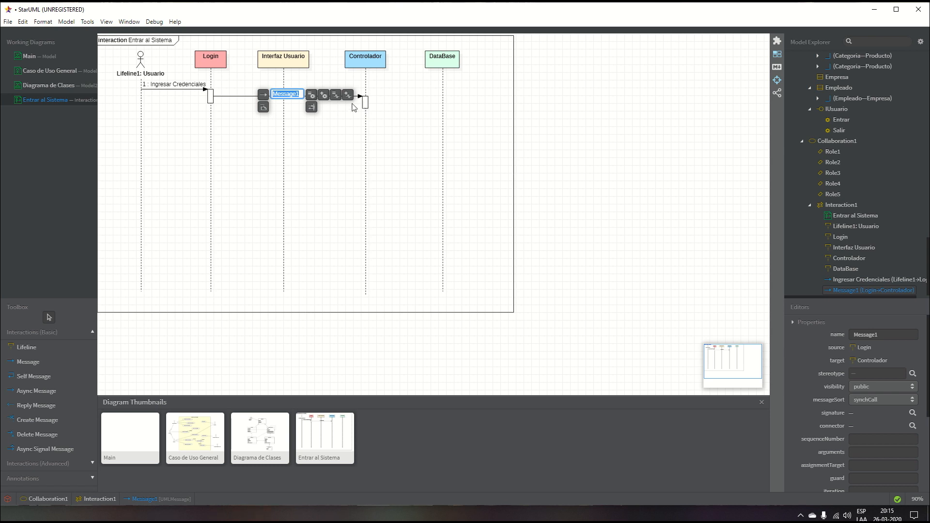
text(Val)
text(idar Credencia)
text(les)
click(383, 117)
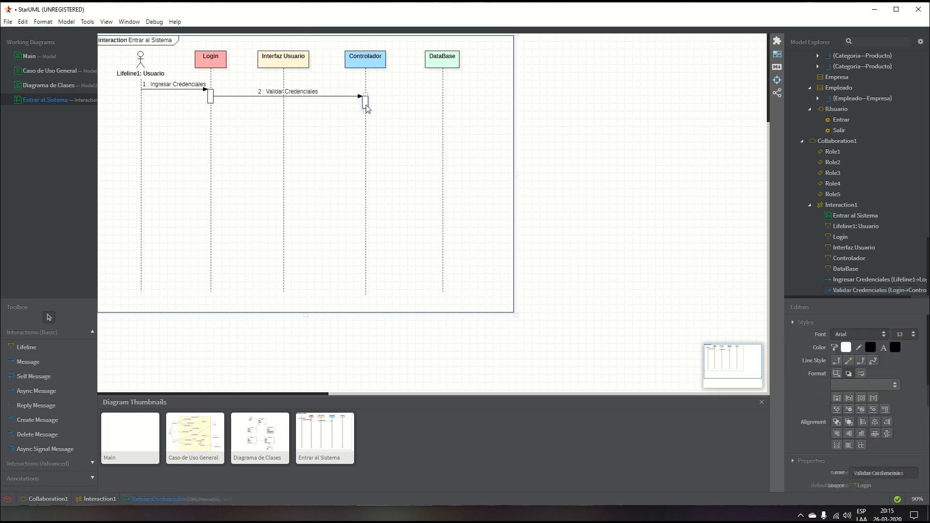
Step: Create a message from Controlador's activation to the DataBase lifeline named Consulta Credenciales
click(27, 361)
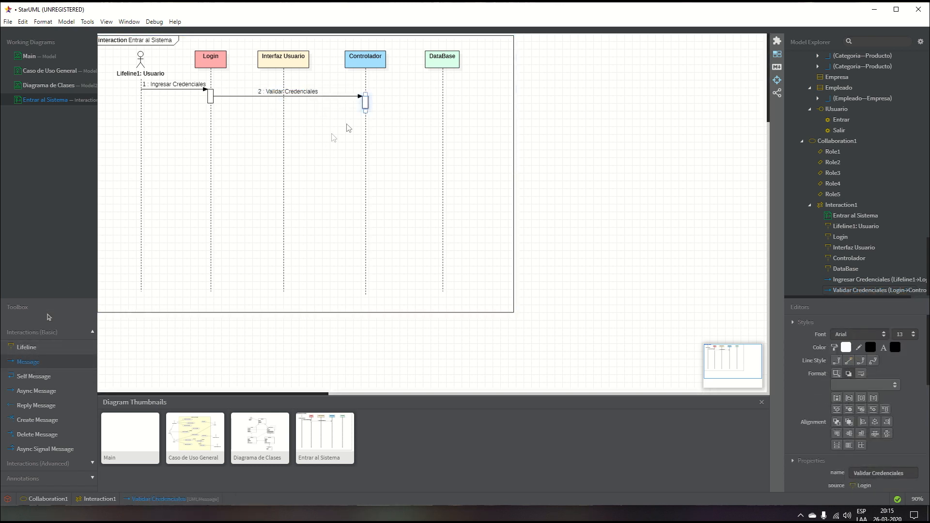
drag(365, 104, 444, 106)
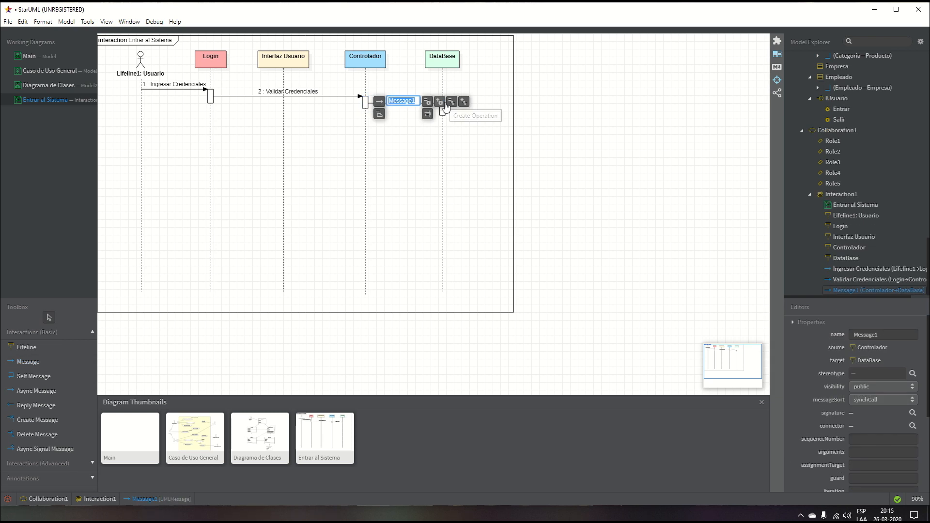
text(Consulta)
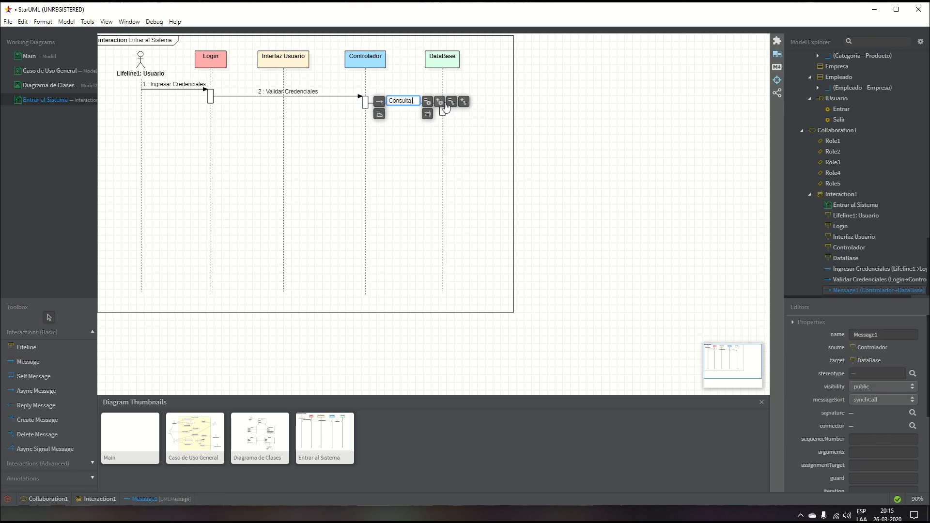
text(r Credenciales)
click(461, 183)
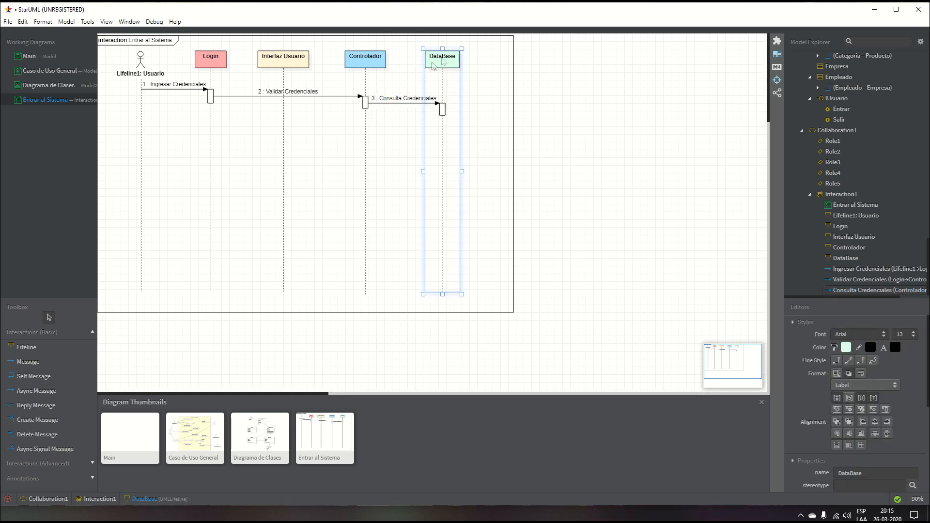
Step: Create a message from DataBase's activation back to the Controlador lifeline named Credenciales correctas
click(27, 362)
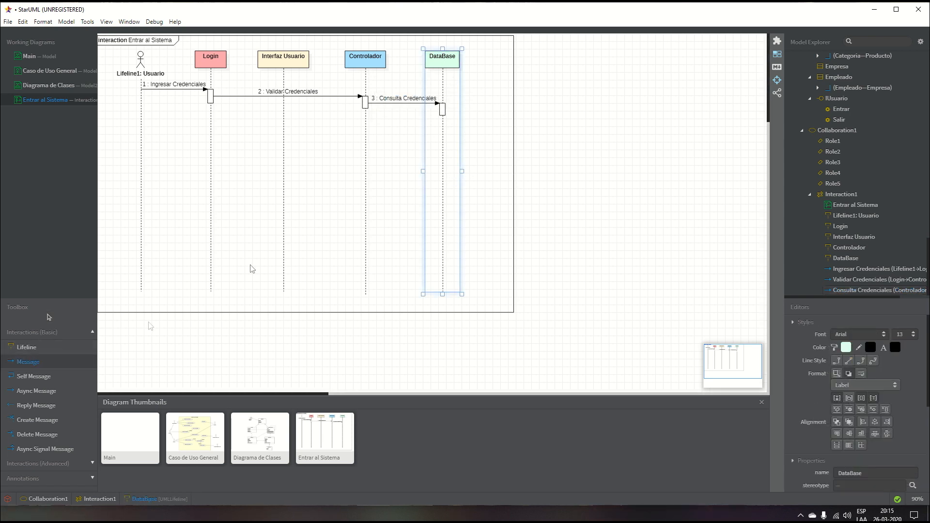
drag(444, 117, 366, 120)
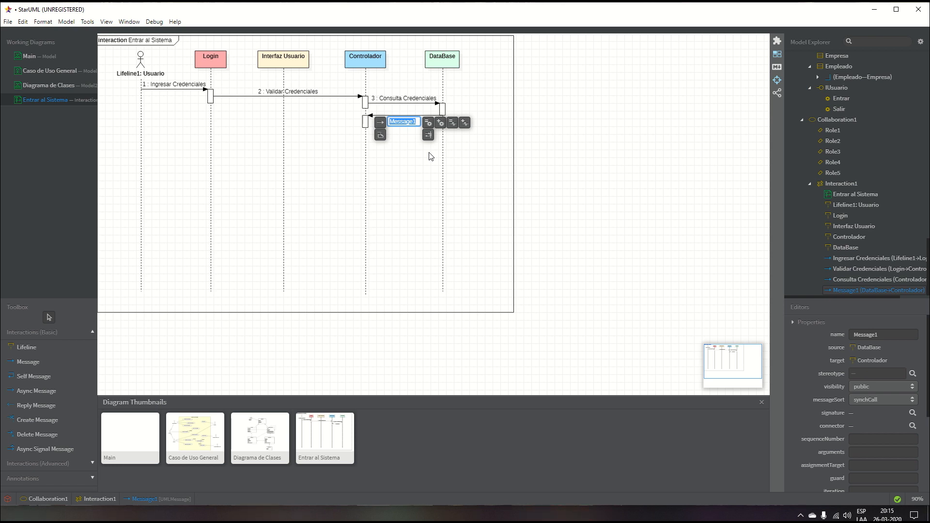
text(Cl)
click(410, 189)
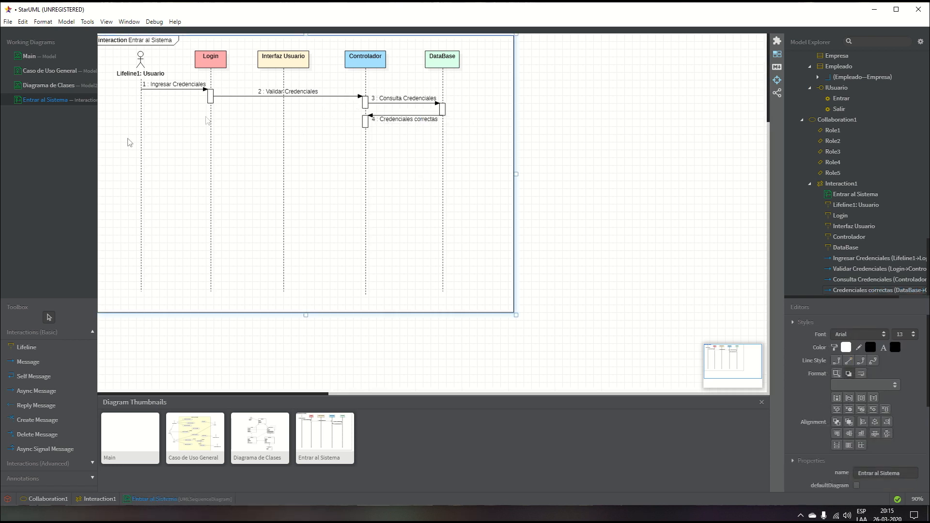
Step: Create a message from Controlador's second activation to the Interfaz Usuario lifeline named Ingreso Exitoso
click(22, 362)
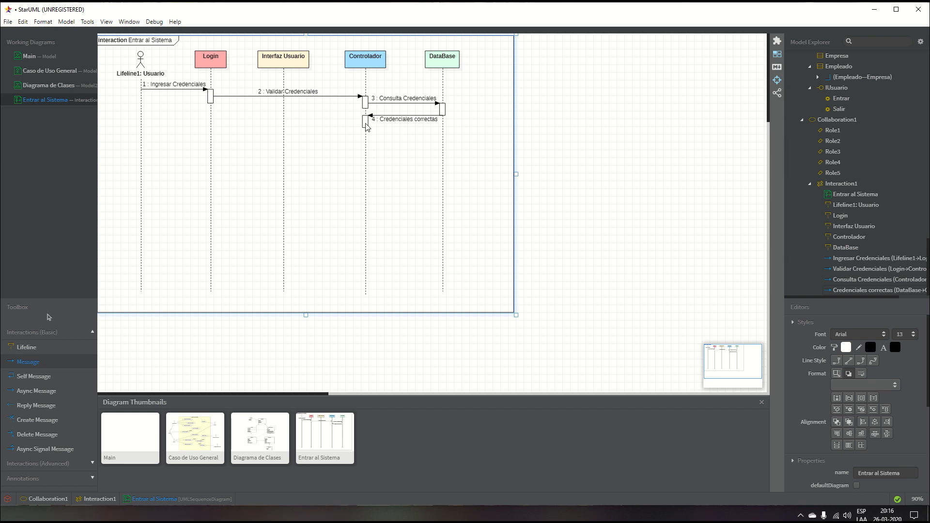
drag(366, 124, 283, 121)
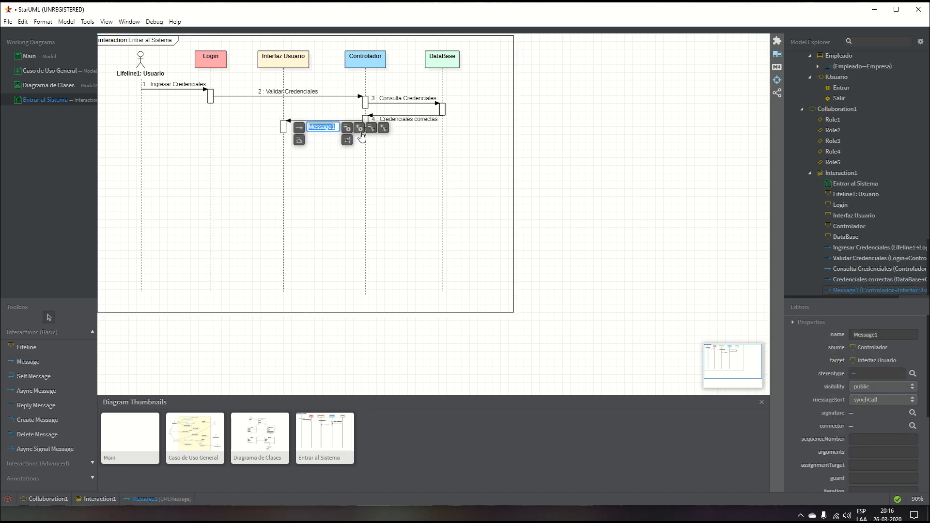
key(BackSpace)
text(Ingreso Exitoso)
click(360, 175)
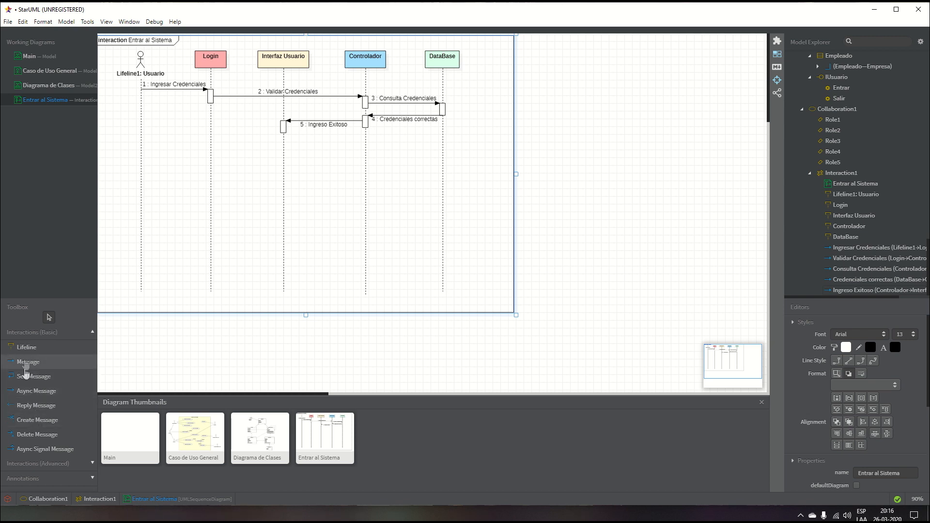
Step: Create a delete message from Interfaz Usuario's activation to the Login lifeline named Salir
click(37, 436)
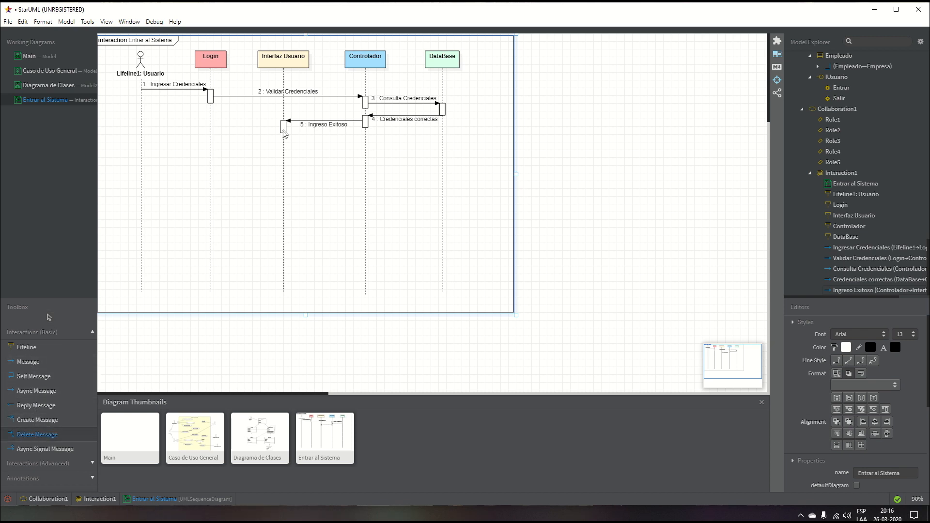
drag(283, 133, 210, 130)
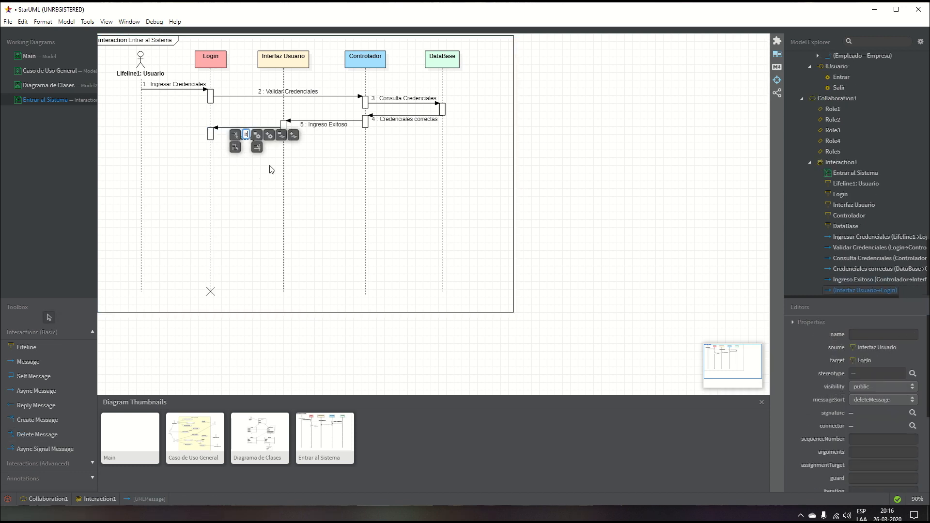
click(344, 207)
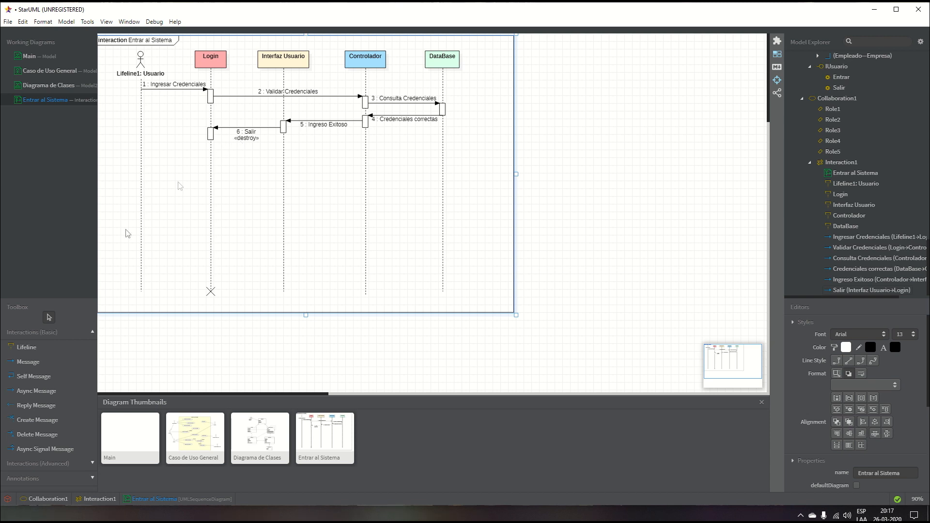
Step: Add a second Ingresar Credenciales message from the Usuario lifeline to Login, below the Salir message
click(26, 369)
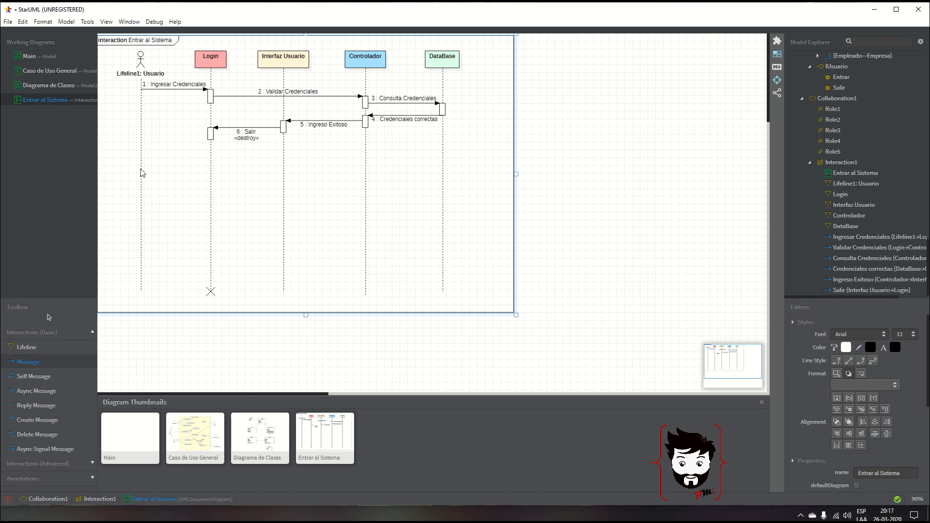
drag(141, 173, 210, 173)
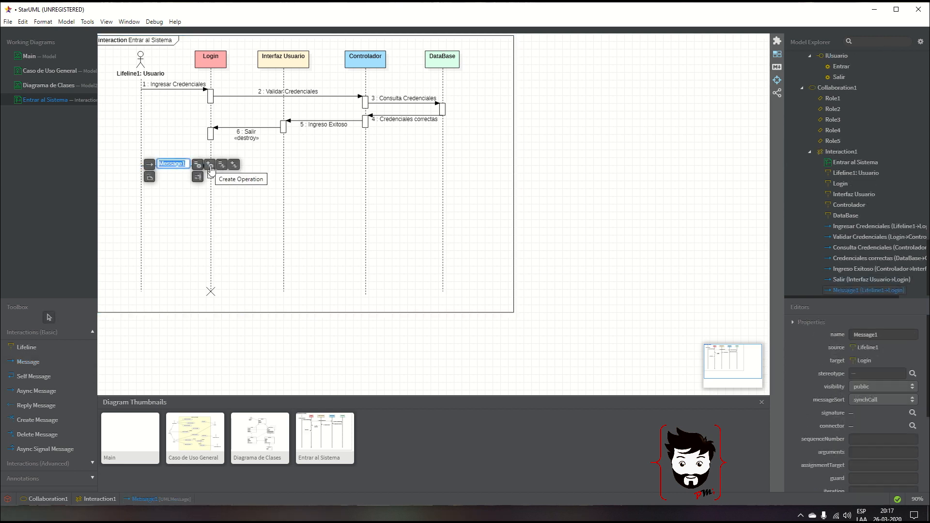
text(Ingres)
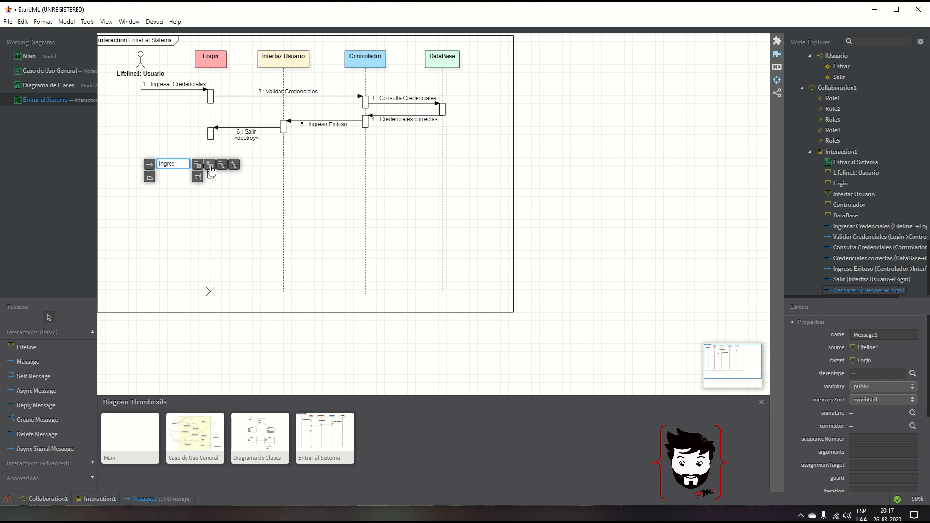
text(ar Credenciales)
click(271, 240)
Step: Create a message from Login's lowest activation to the Controlador lifeline named Validar Credenciales
click(24, 363)
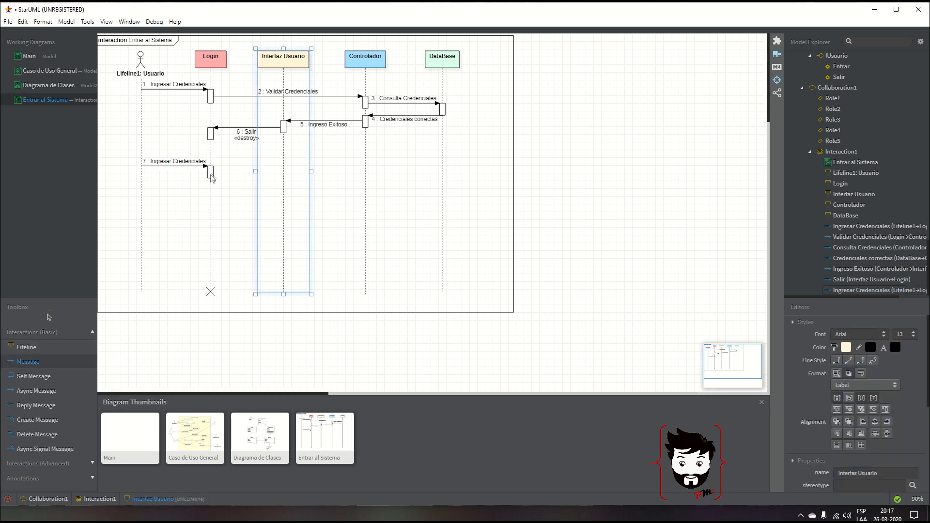
drag(209, 173, 367, 175)
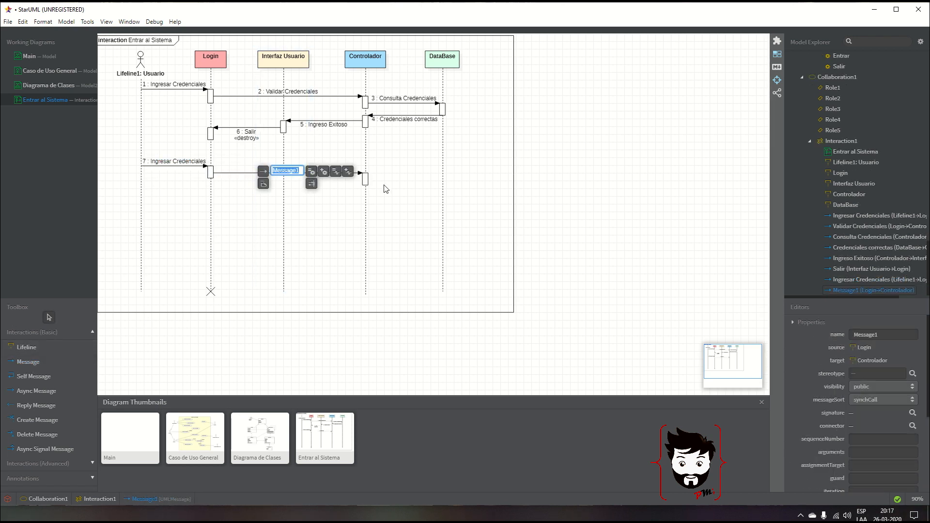
text(Validar C)
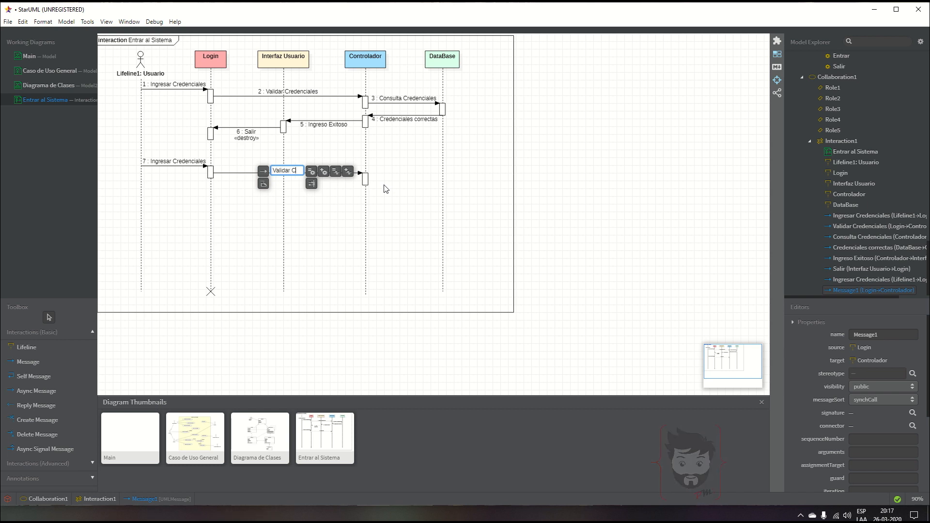
text(redenciales)
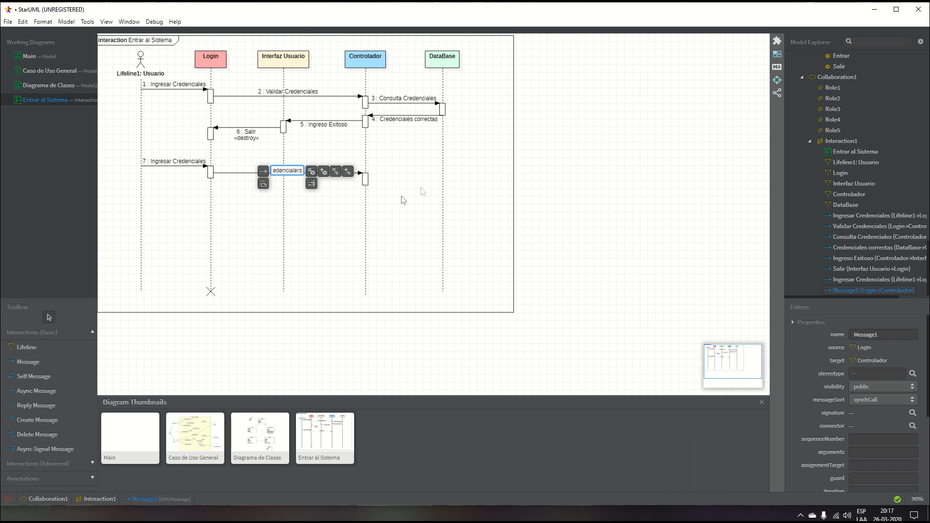
key(BackSpace)
key(BackSpace)
text(s)
click(398, 200)
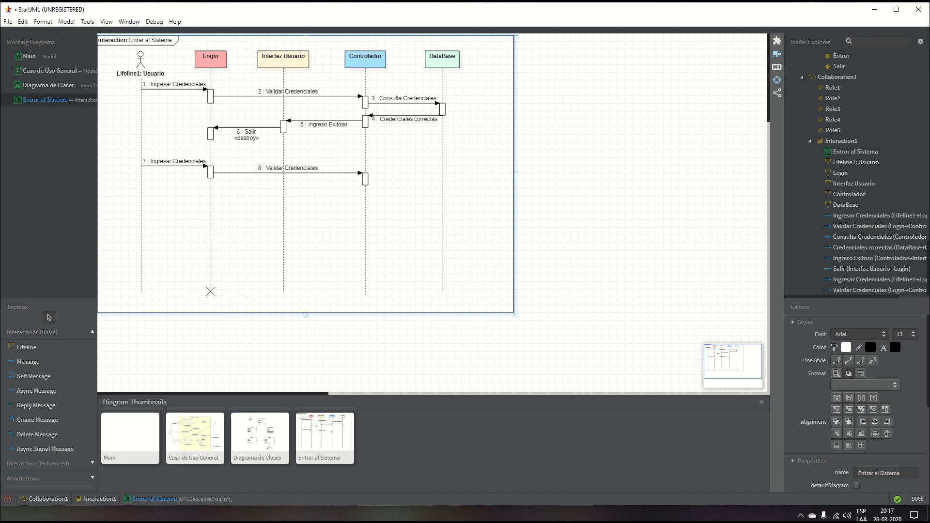
Step: Create a message from Controlador's lowest activation to the DataBase lifeline named Consulta credenciales
click(28, 362)
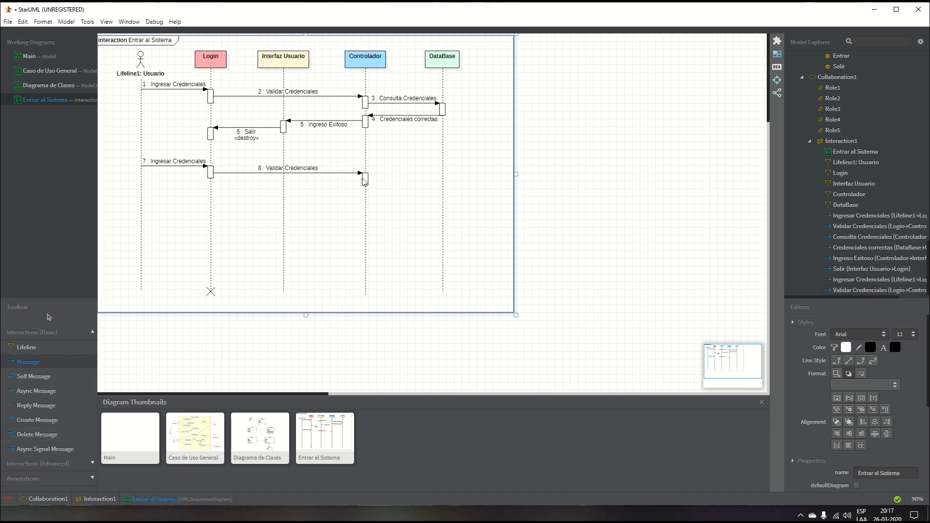
drag(365, 179, 442, 180)
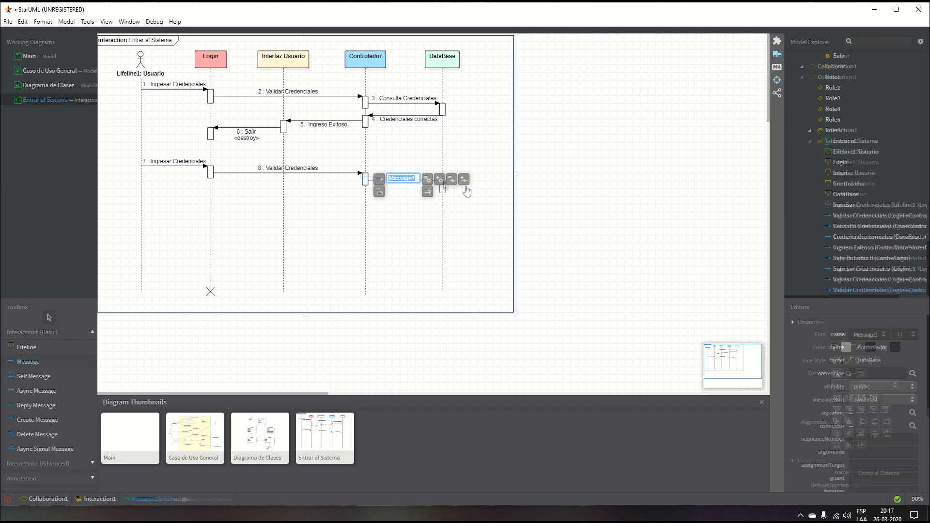
text(Consult)
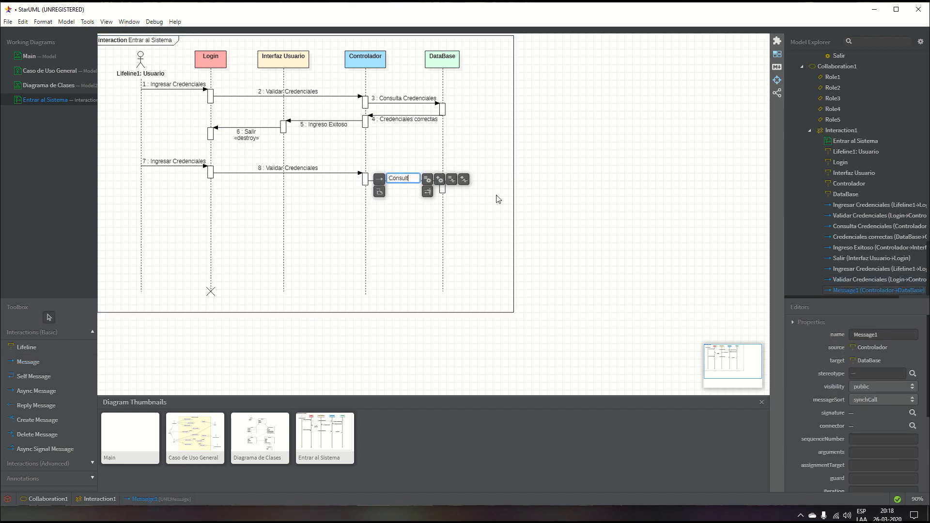
text(a credenci)
text(ales)
click(489, 228)
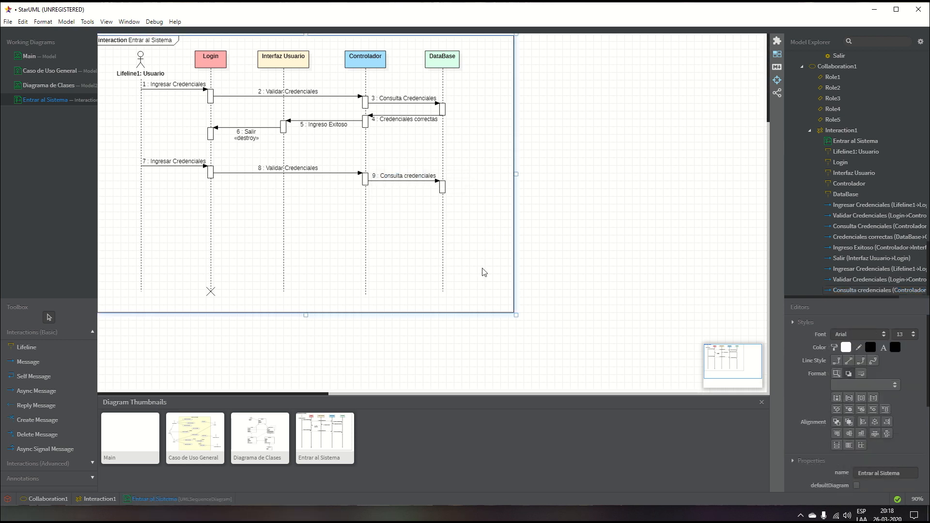
Step: Create a message from DataBase's lower activation back to the Controlador lifeline named Credenciales incorrectas
click(38, 362)
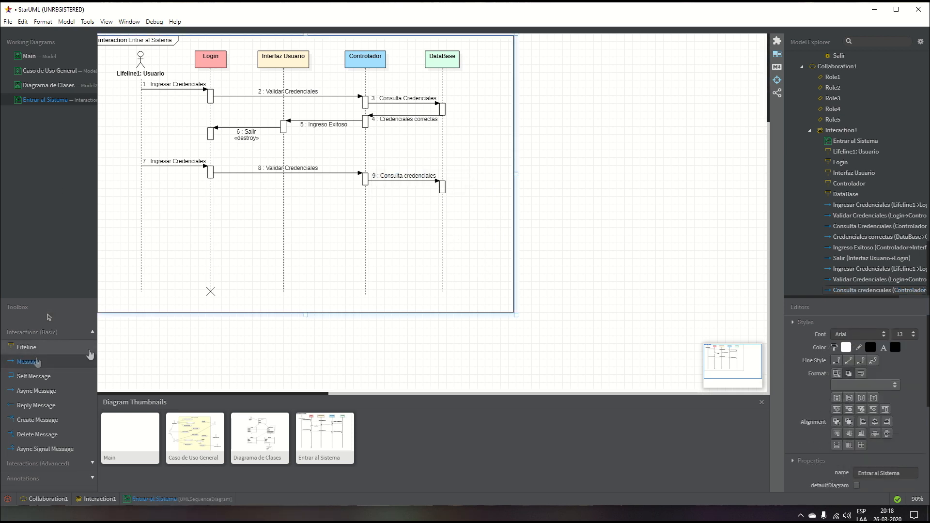
drag(442, 188, 366, 192)
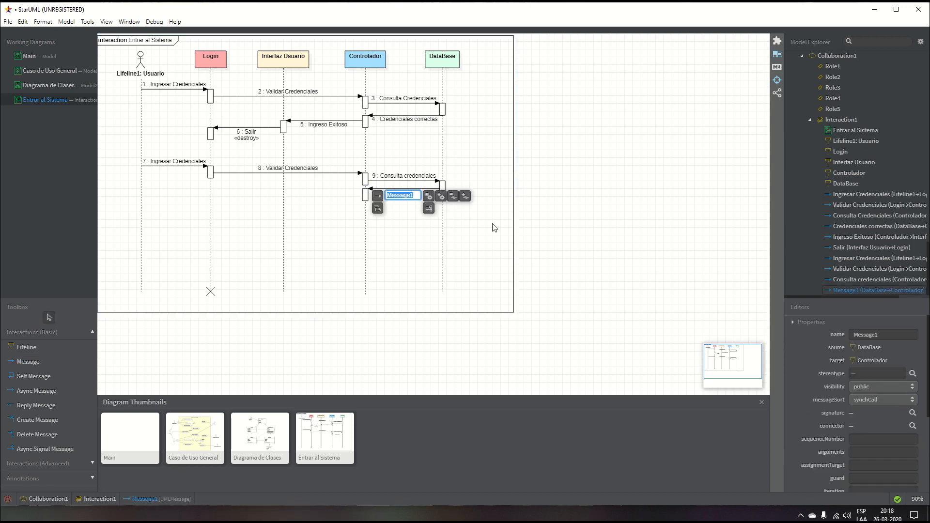
text(D)
text(atos incorr)
key(BackSpace)
key(BackSpace)
key(BackSpace)
key(BackSpace)
key(BackSpace)
key(BackSpace)
text(Credenciales ncorrectas)
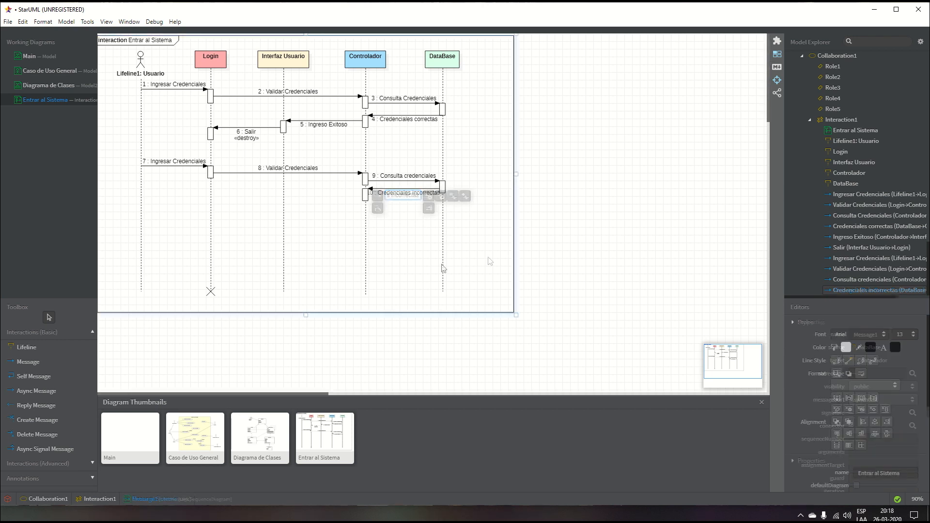
click(513, 243)
Step: Create a message from Controlador's lowest activation to the Login lifeline named Datos incorrectos
click(33, 363)
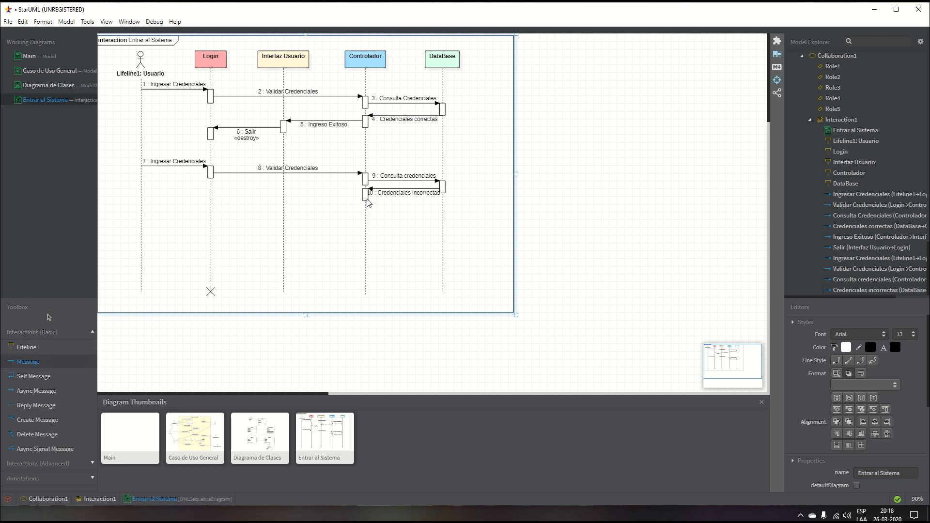
drag(366, 202, 212, 203)
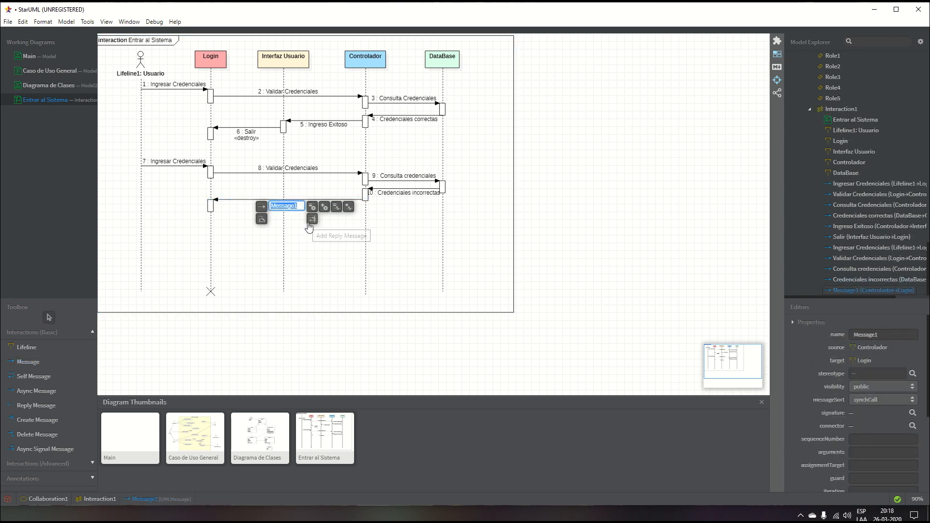
text(Datos in)
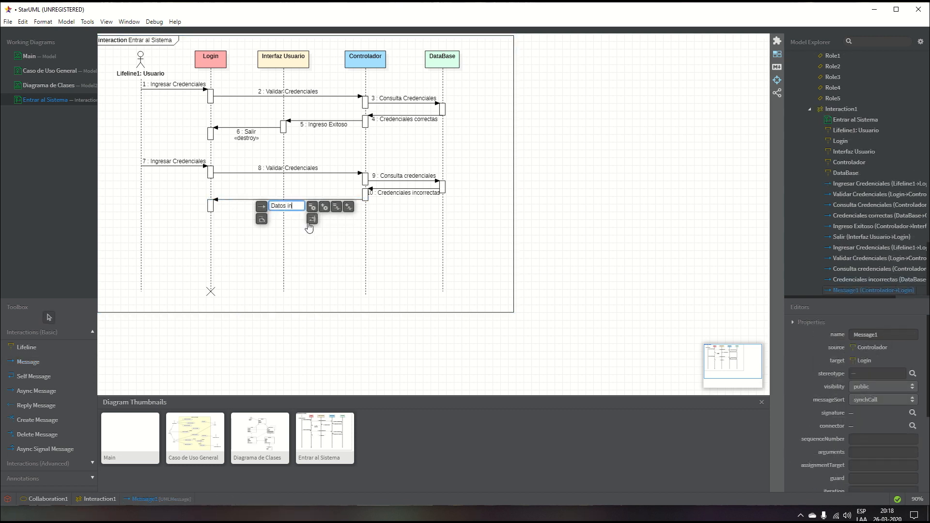
text(correcta)
click(297, 283)
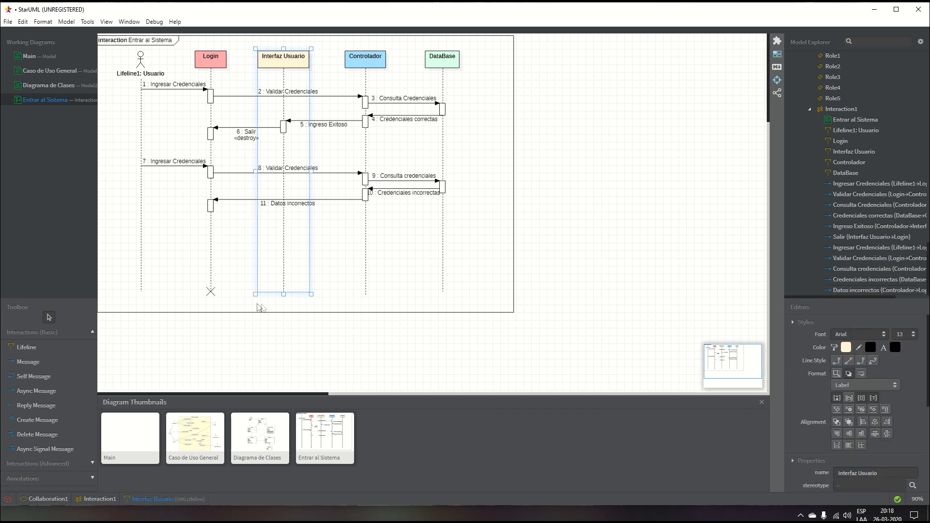
click(180, 274)
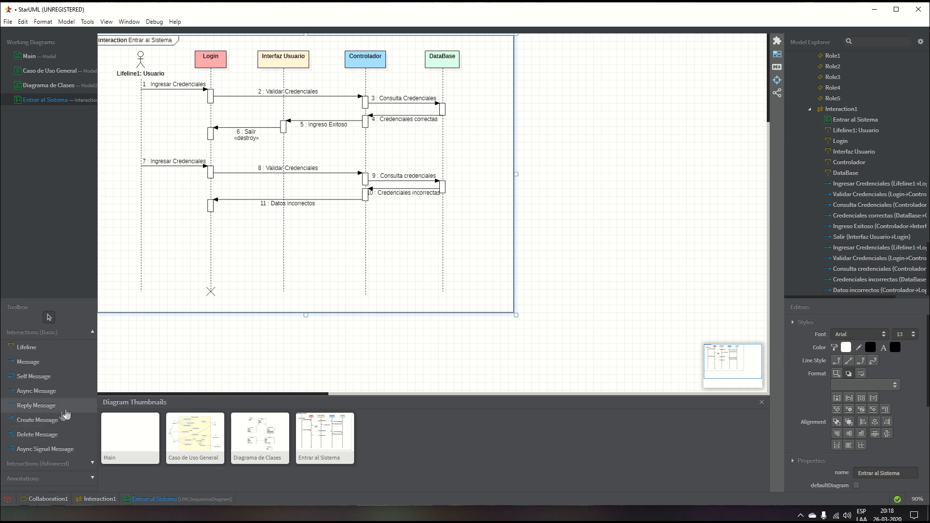
Step: Create an unnamed delete message from Login's lowest activation to the Login lifeline itself
click(32, 435)
drag(210, 206, 212, 238)
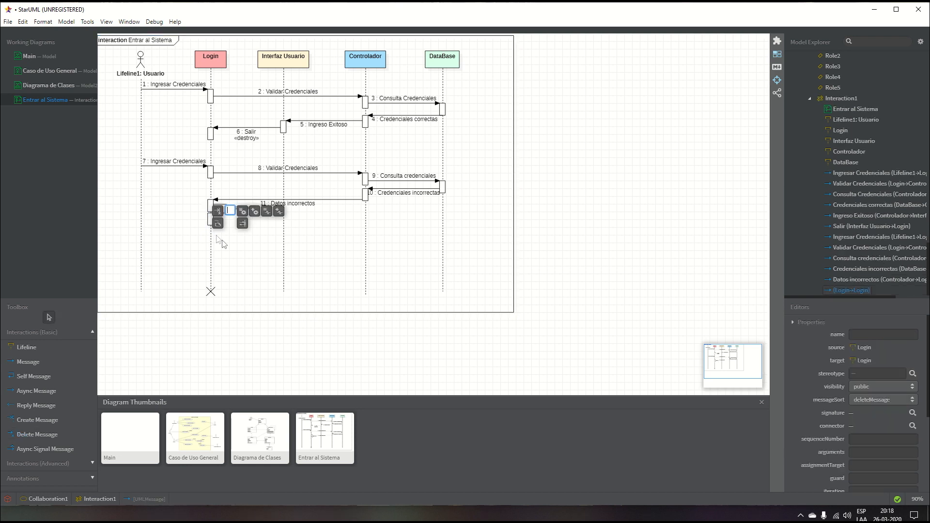
click(211, 220)
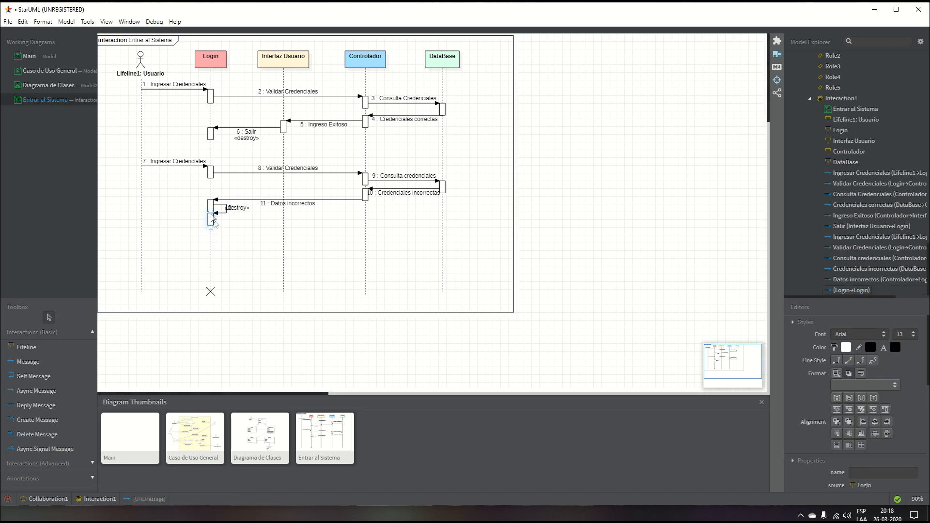
Step: Undo the unnamed delete message on the Login lifeline
mouse_move(211, 227)
mouse_down()
mouse_move(211, 238)
mouse_move(213, 225)
mouse_up()
click(227, 213)
double_click(228, 214)
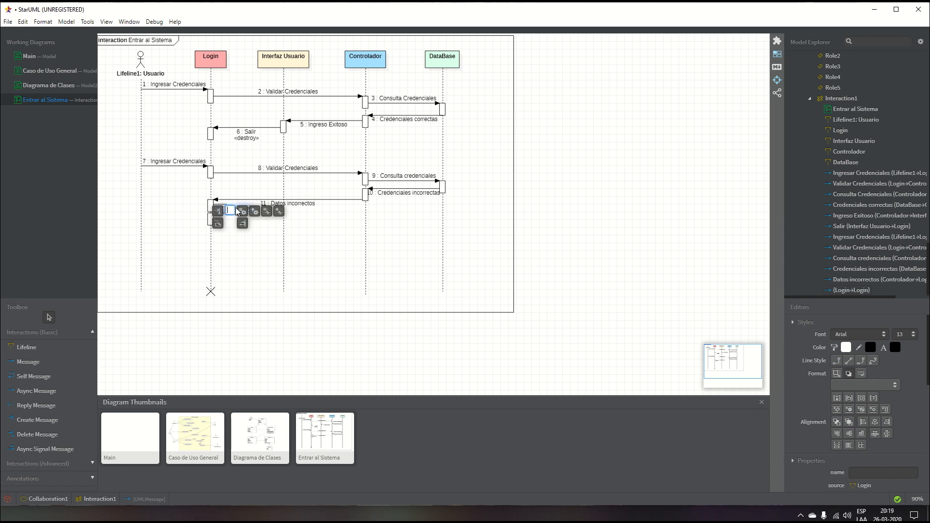
click(236, 207)
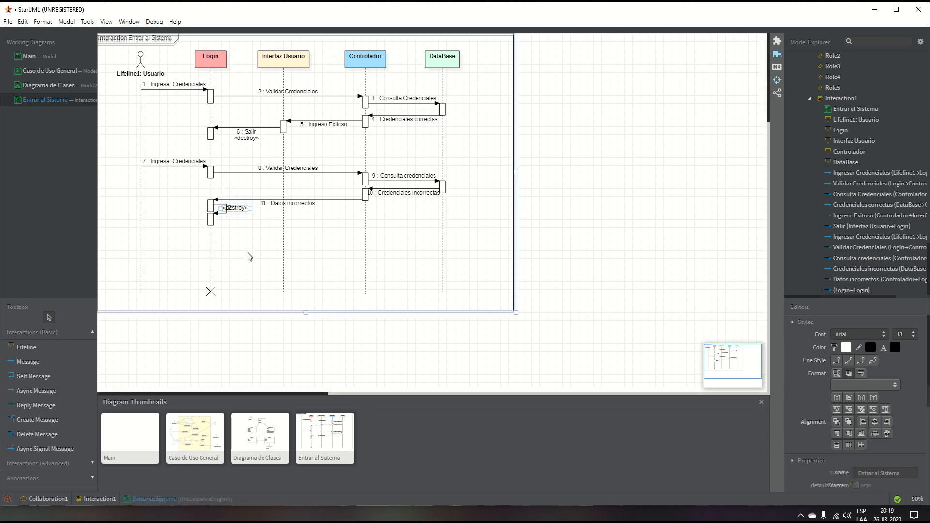
key(ctrl+z)
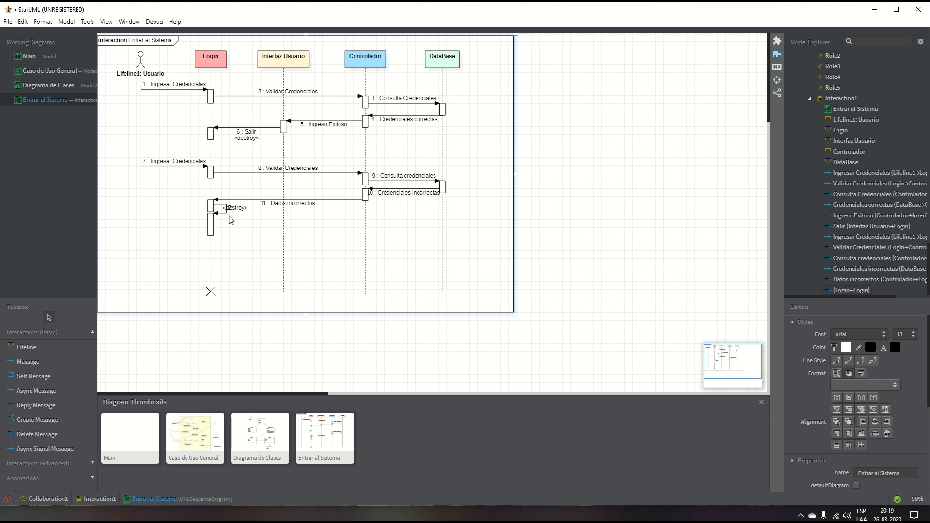
key(ctrl+z)
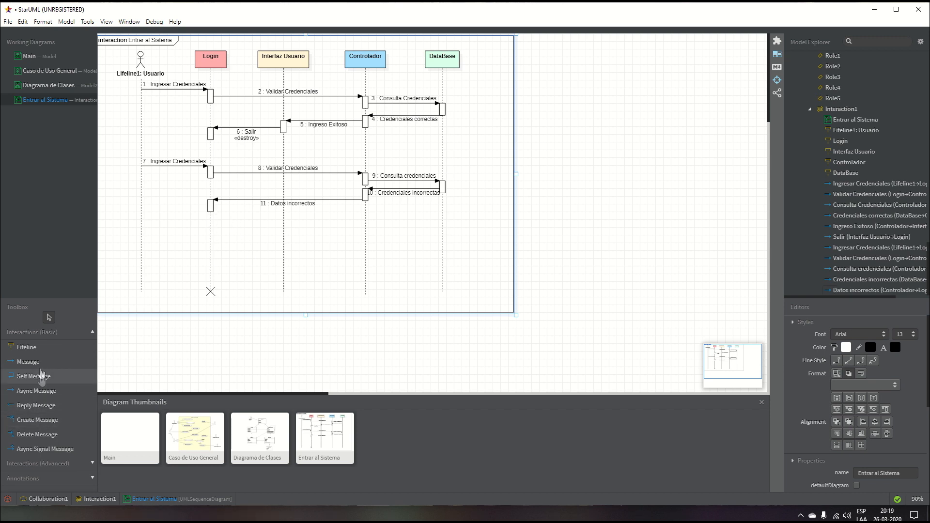
Step: Create a delete message from Login's lowest activation to Login itself named Salir del sistyema, and separate its name and «destroy» labels
click(33, 434)
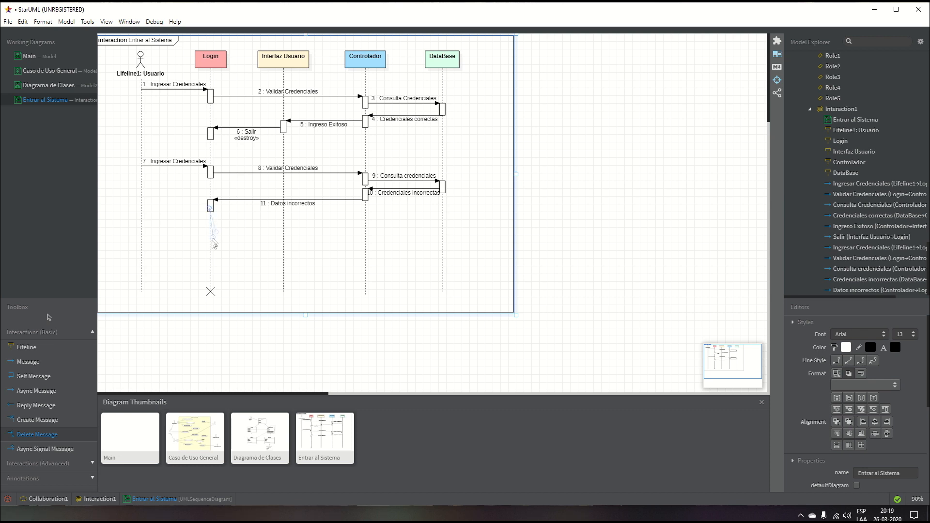
drag(213, 244, 214, 245)
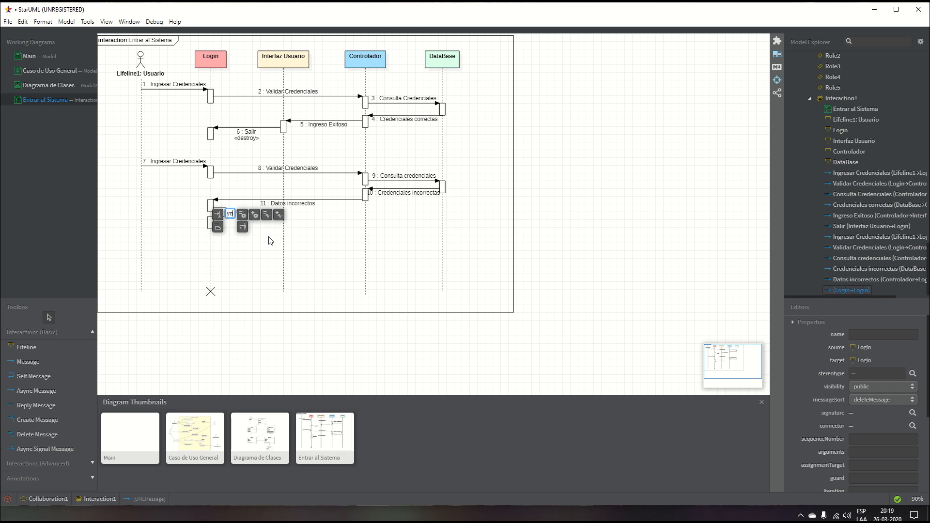
click(325, 242)
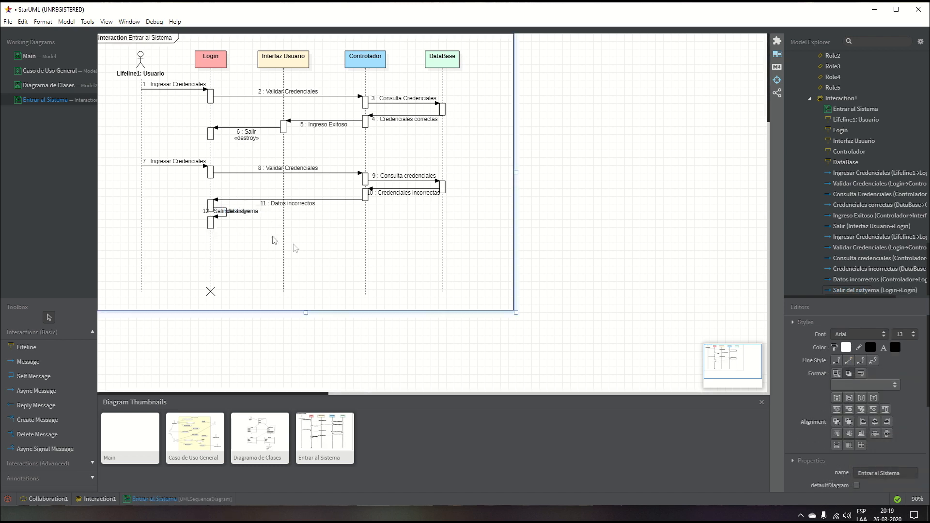
click(260, 214)
mouse_move(260, 213)
mouse_down()
mouse_move(271, 212)
mouse_move(256, 218)
mouse_up()
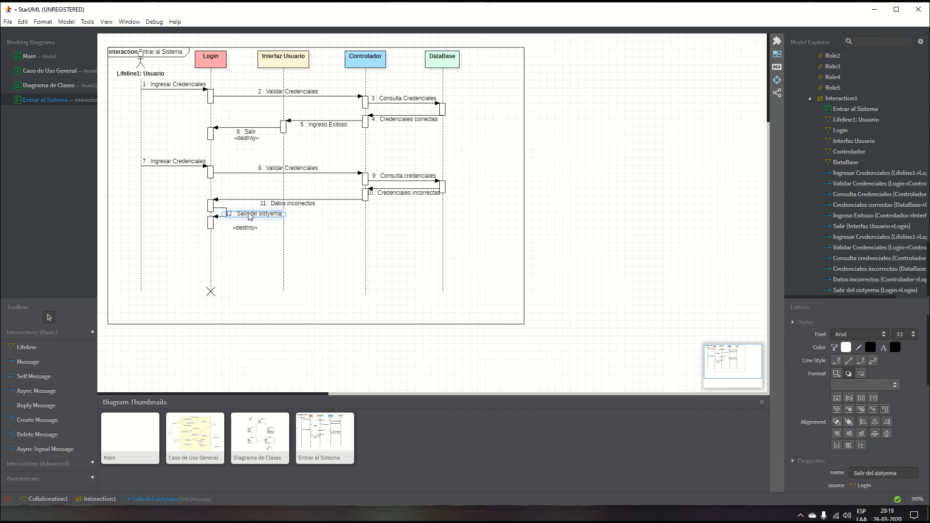
Step: Rename the Login lifeline's self-directed delete message as Salir
double_click(250, 216)
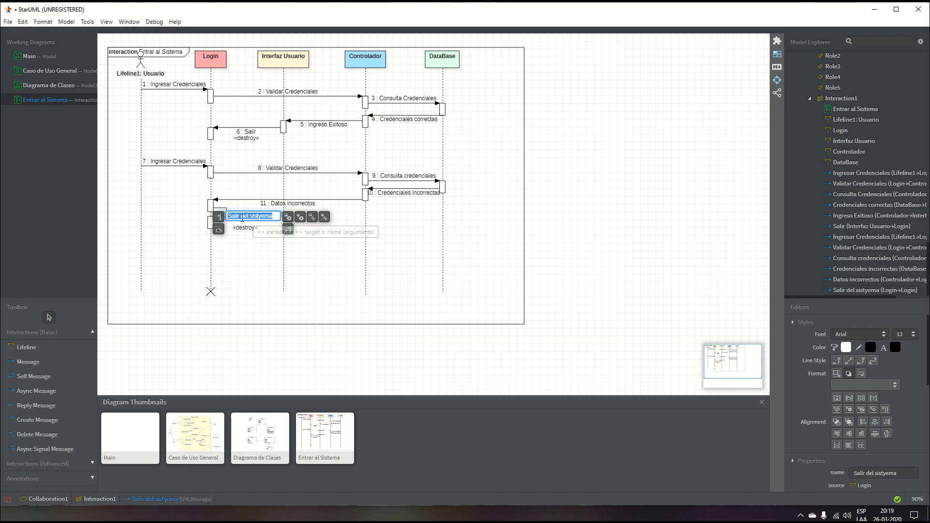
click(242, 216)
drag(270, 217, 274, 216)
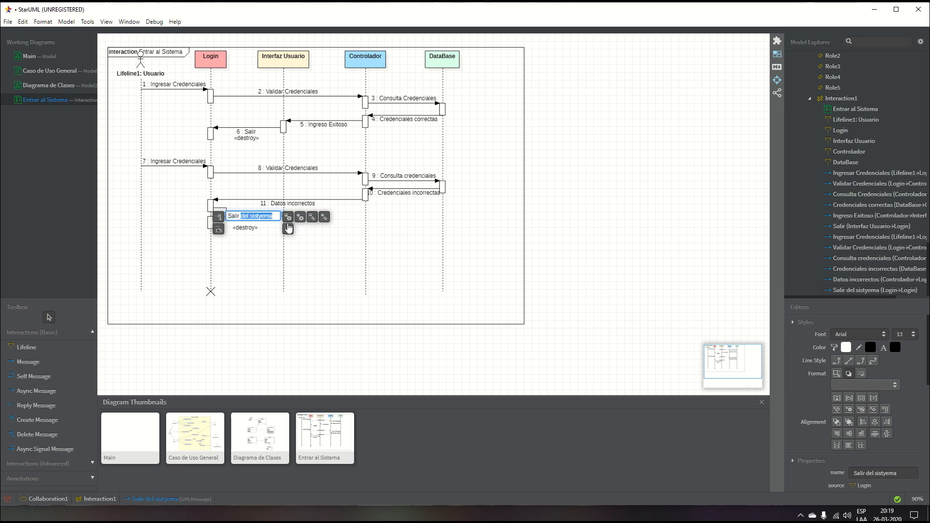
key(BackSpace)
click(286, 266)
Step: Place the Salir label beside its self-message arrow, with the «destroy» label directly beneath it
click(238, 217)
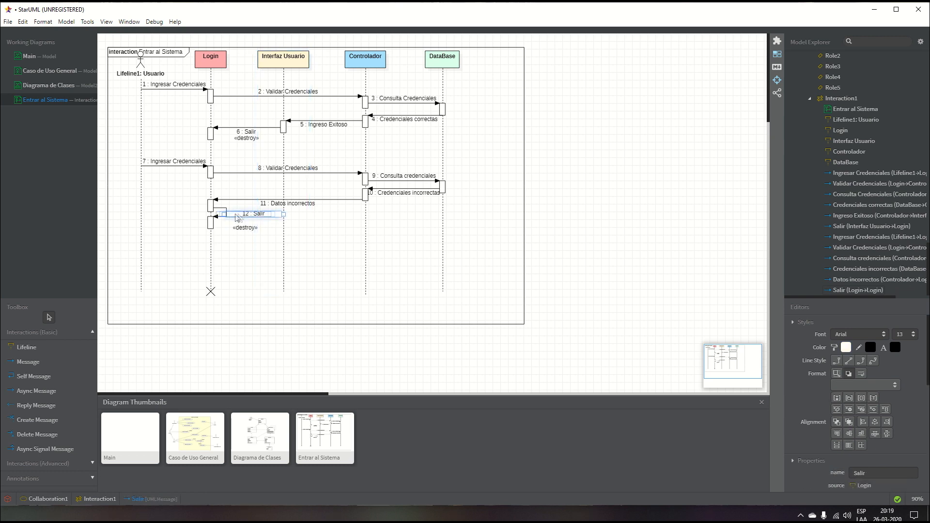
drag(236, 214, 236, 214)
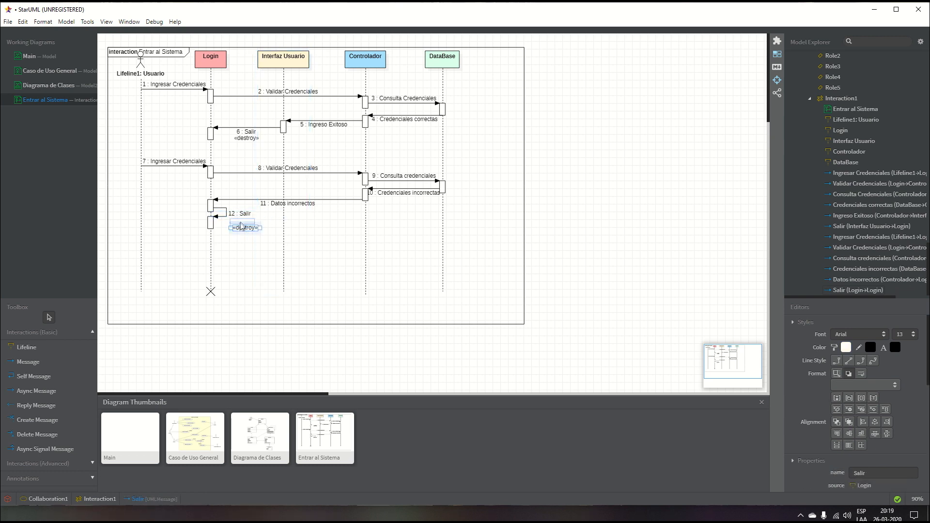
click(567, 215)
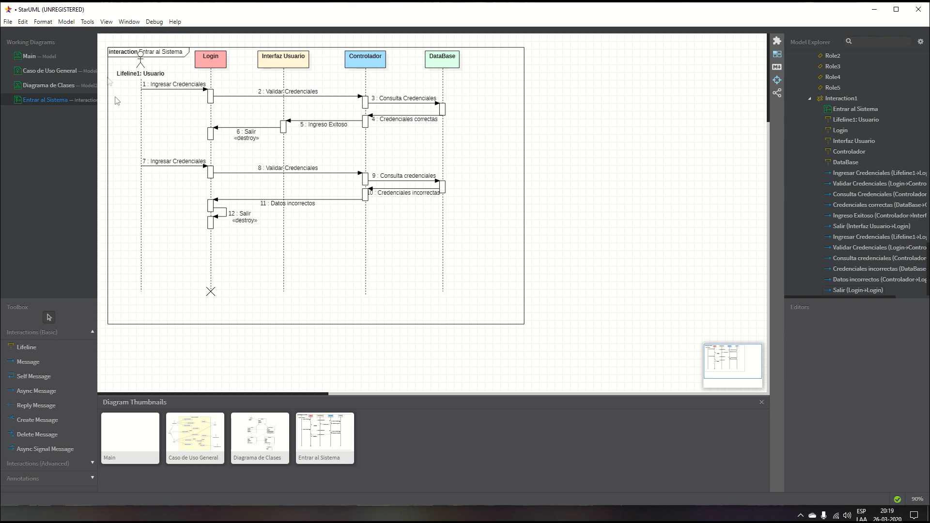
Step: Move the interaction frame up so its Entrar al Sistema title sits clear above the Usuario actor
click(140, 66)
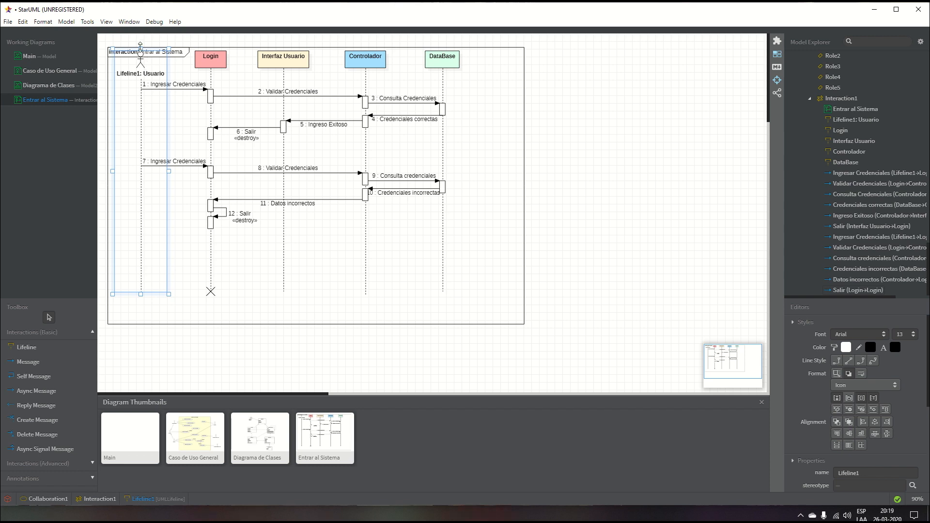
drag(139, 42, 139, 75)
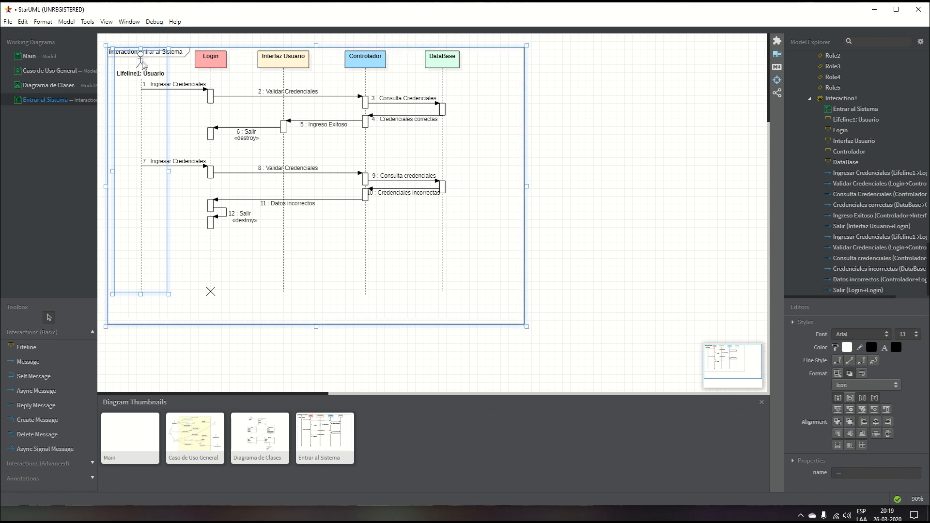
click(164, 58)
click(492, 107)
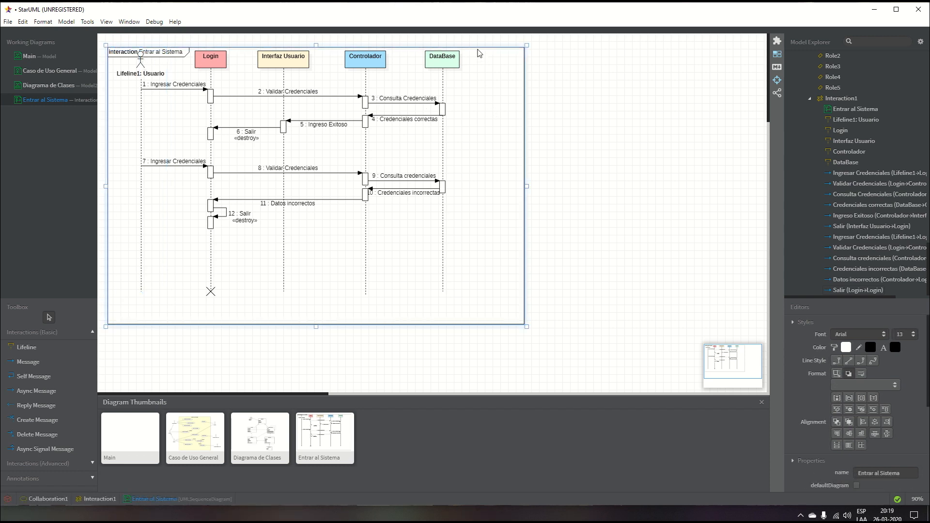
mouse_move(477, 49)
mouse_down()
mouse_move(466, 41)
mouse_move(481, 58)
mouse_up()
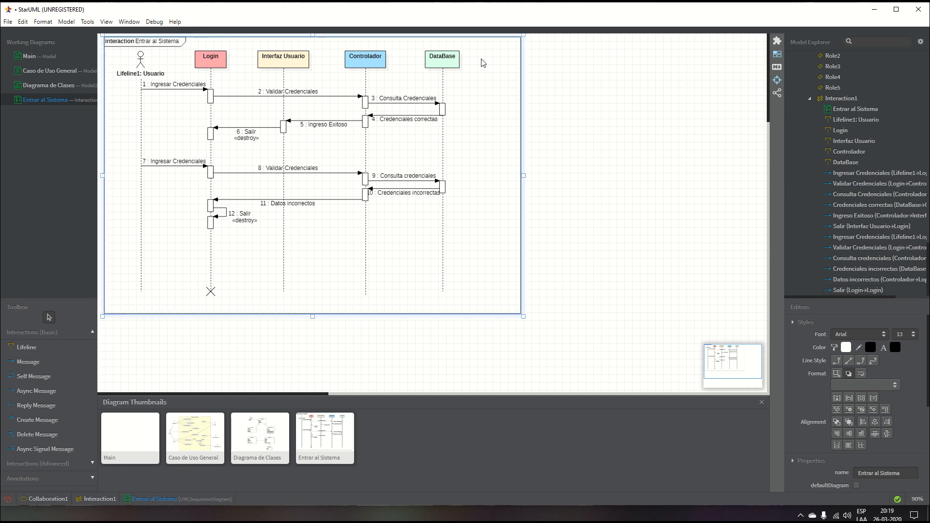
click(145, 69)
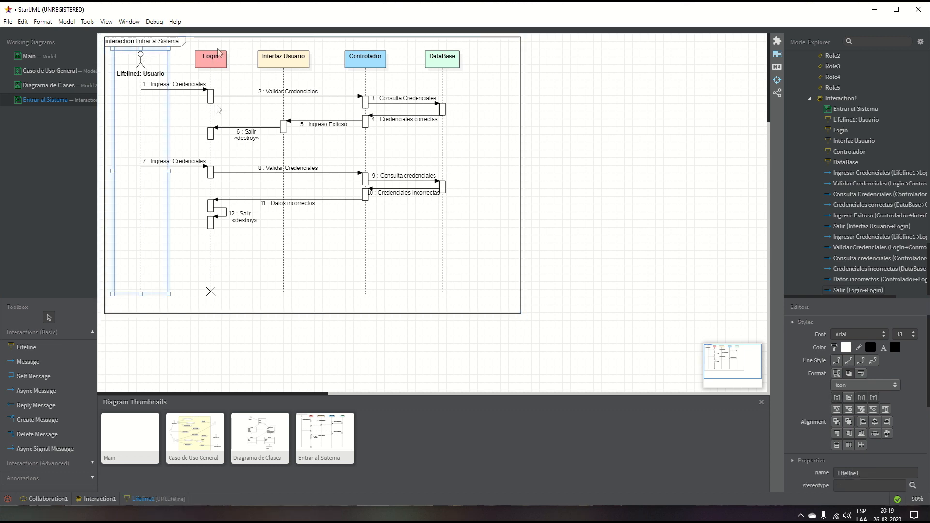
click(606, 120)
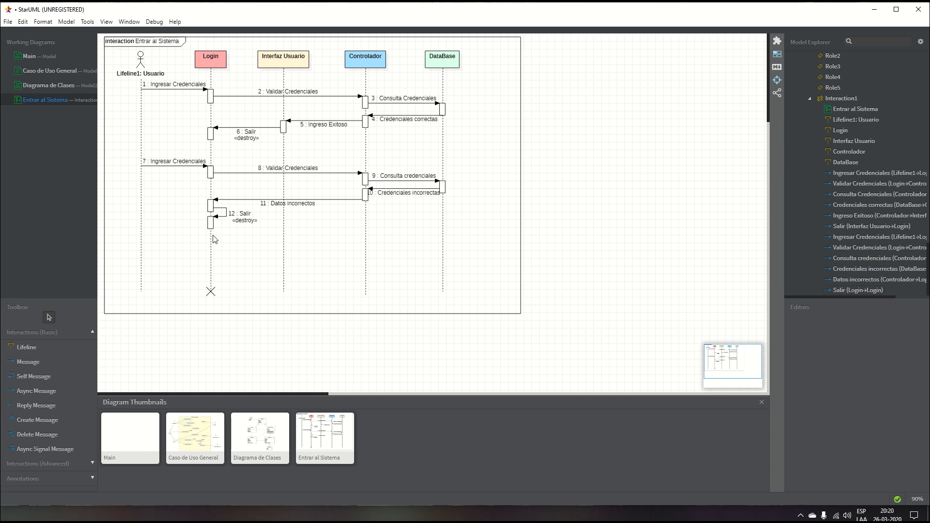
Step: Shorten the interaction frame slightly by raising its lower edge closer to the ends of the lifelines
click(254, 315)
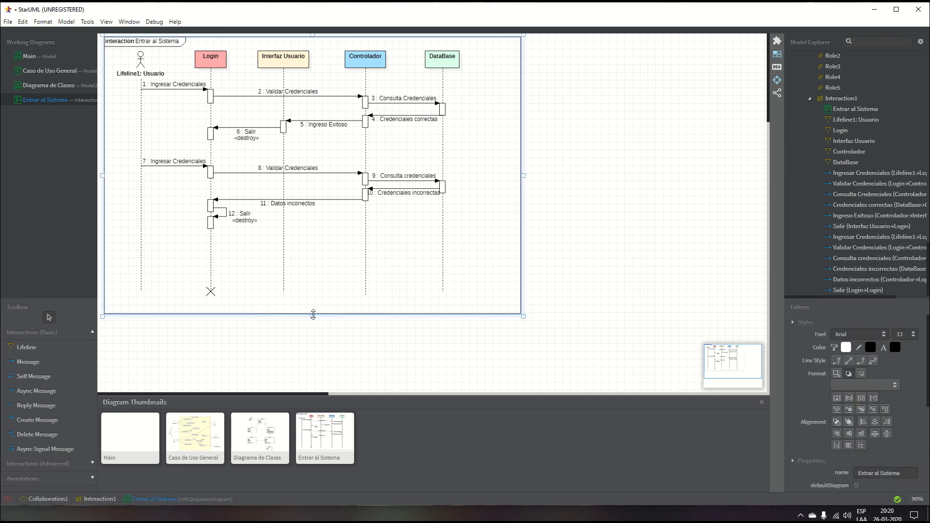
drag(313, 315, 313, 306)
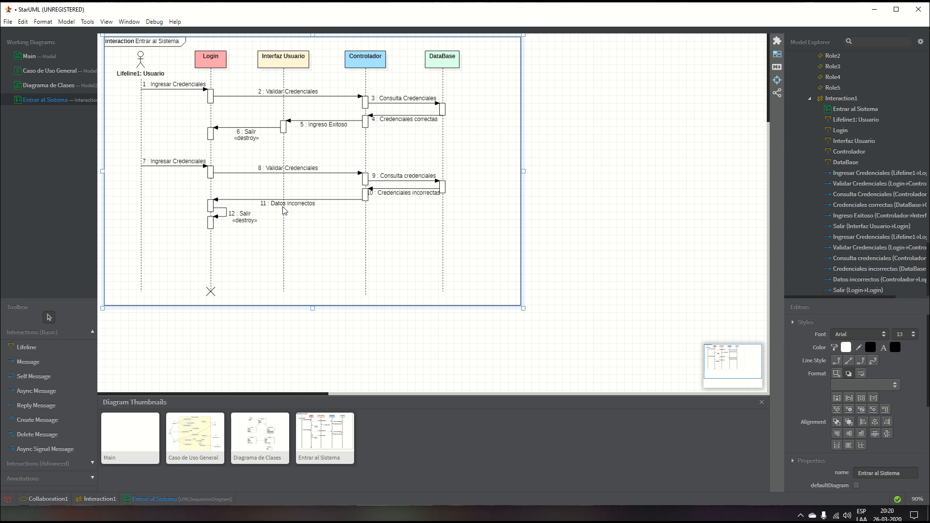
click(561, 186)
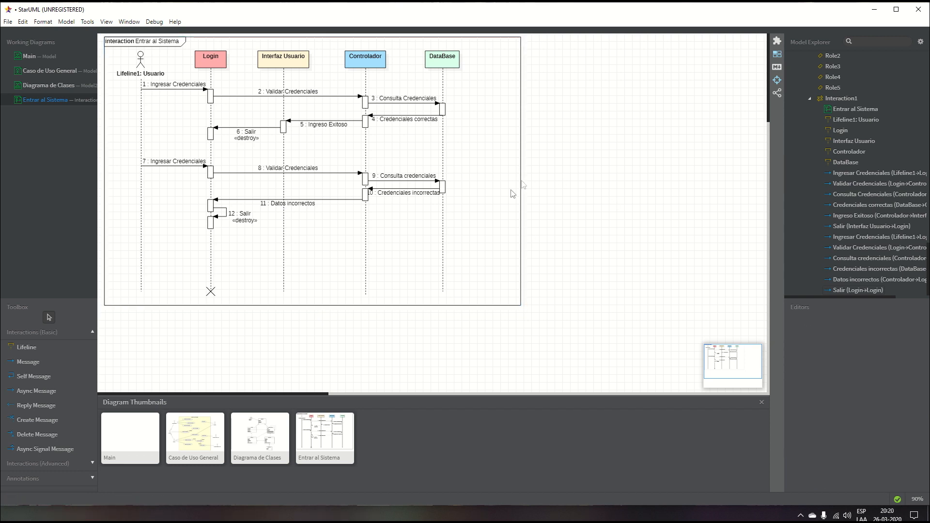
Step: Save the project in the Escritorio folder as Diagramas Modelo 4+1.mdj, replacing the existing file
click(7, 22)
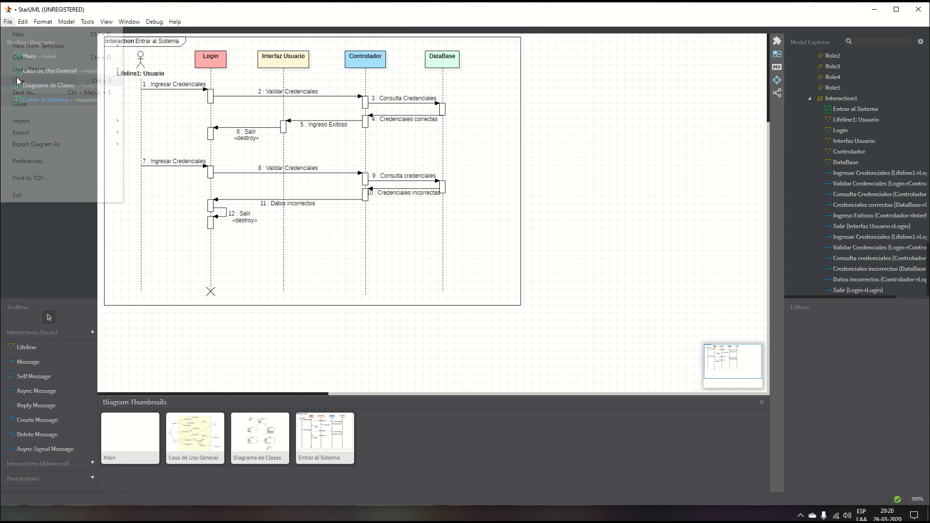
click(18, 80)
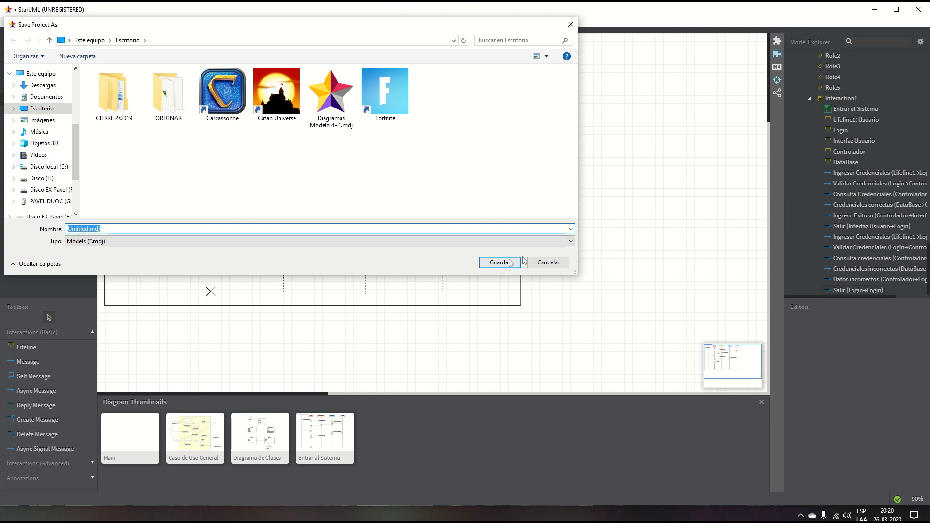
click(53, 111)
click(123, 230)
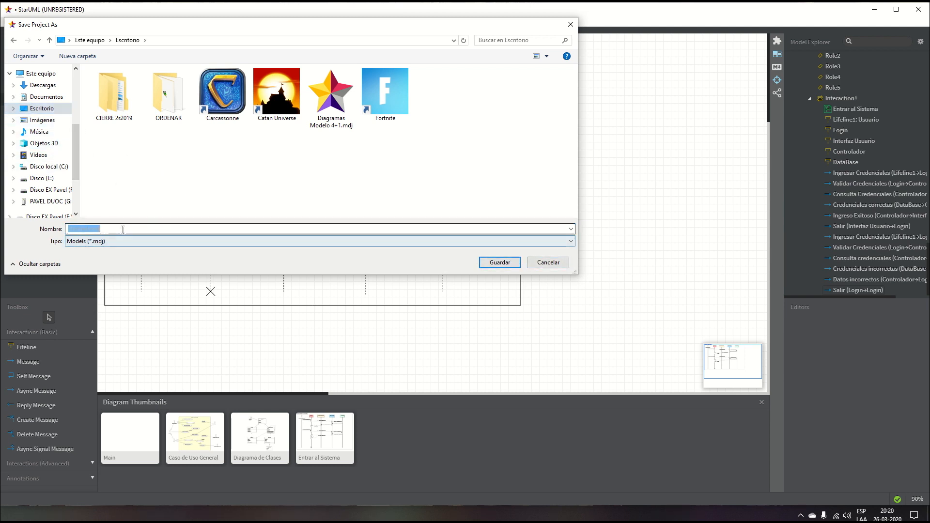
text(Diagrama)
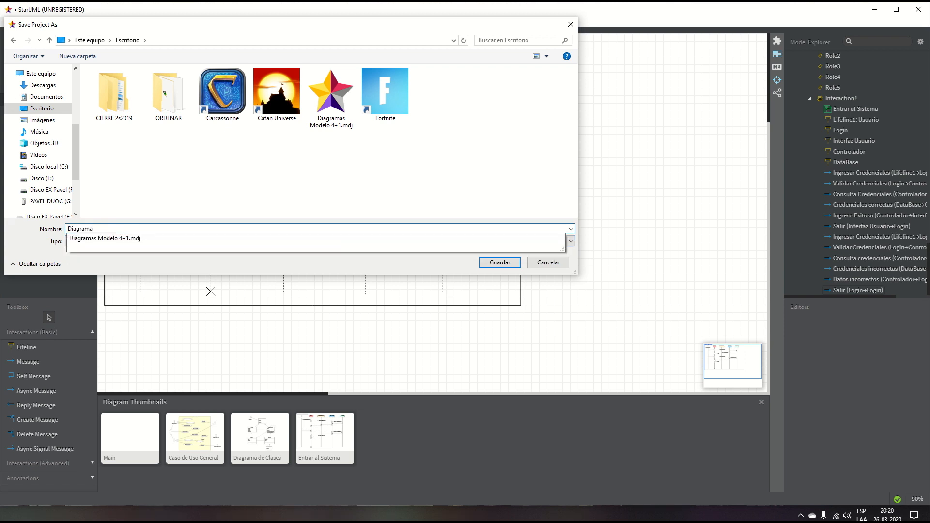
key(Down)
key(Return)
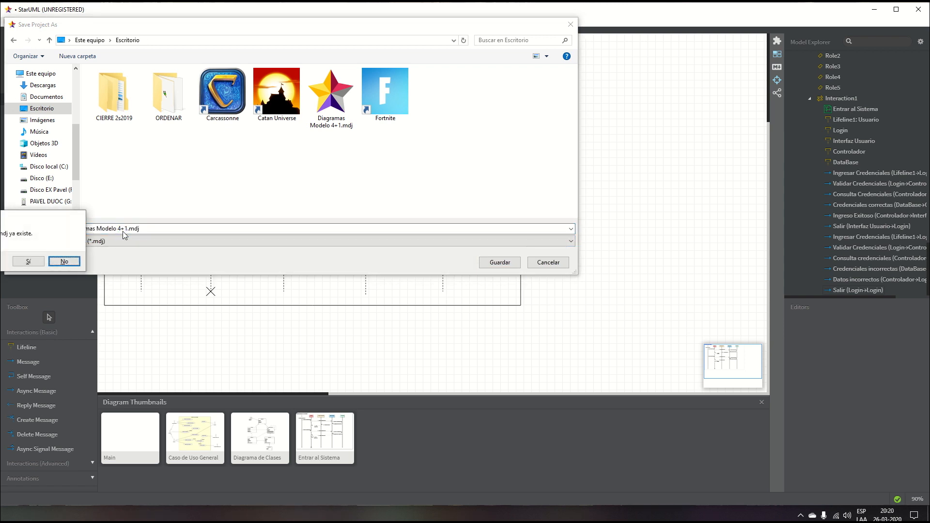
click(27, 262)
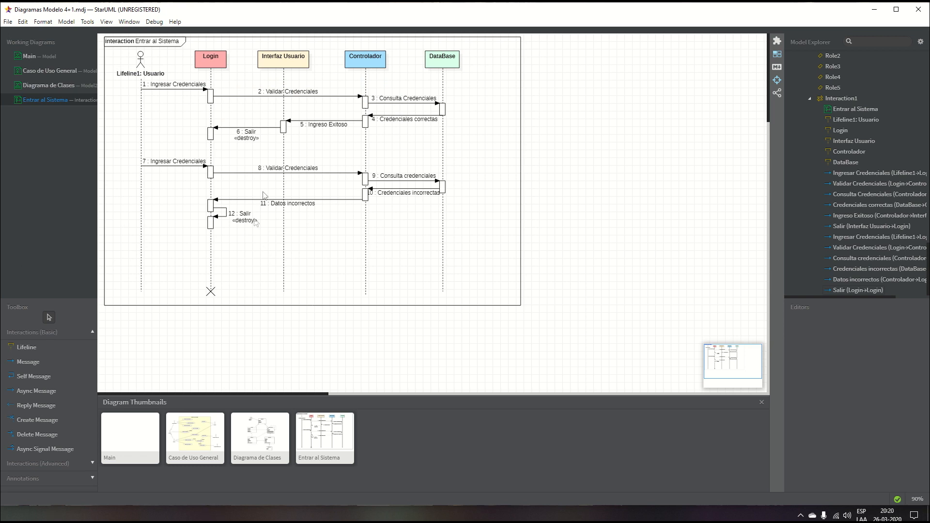
Step: Review the Caso de Uso General, Diagrama de Clases and Entrar al Sistema diagrams, and check the Imagen1.png views overview in Photos
click(206, 431)
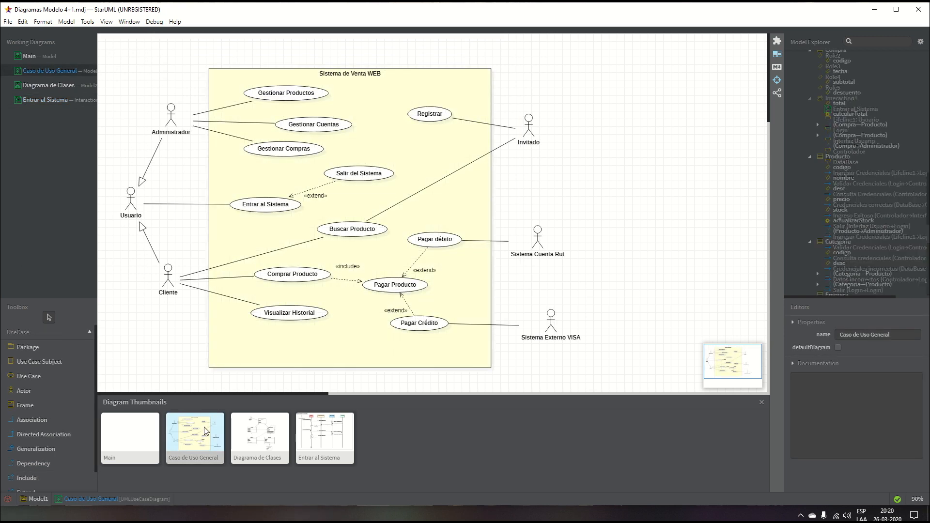
click(259, 434)
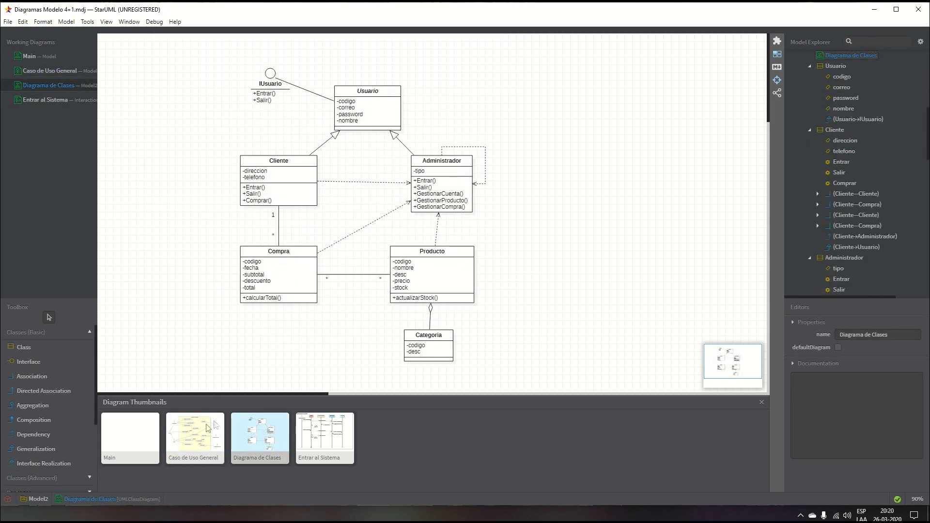
click(47, 100)
click(45, 86)
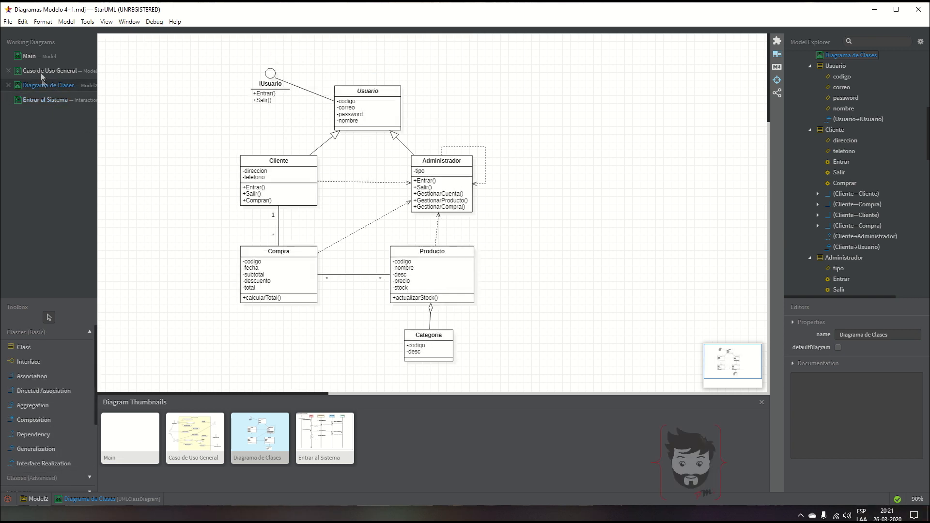
click(42, 70)
click(45, 86)
click(48, 99)
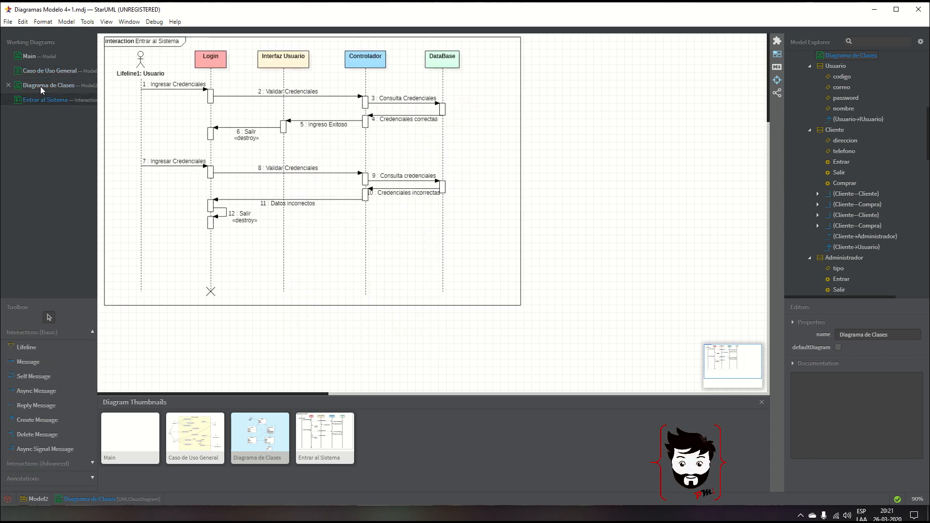
click(41, 86)
click(42, 73)
click(42, 88)
click(40, 102)
key(alt+Tab)
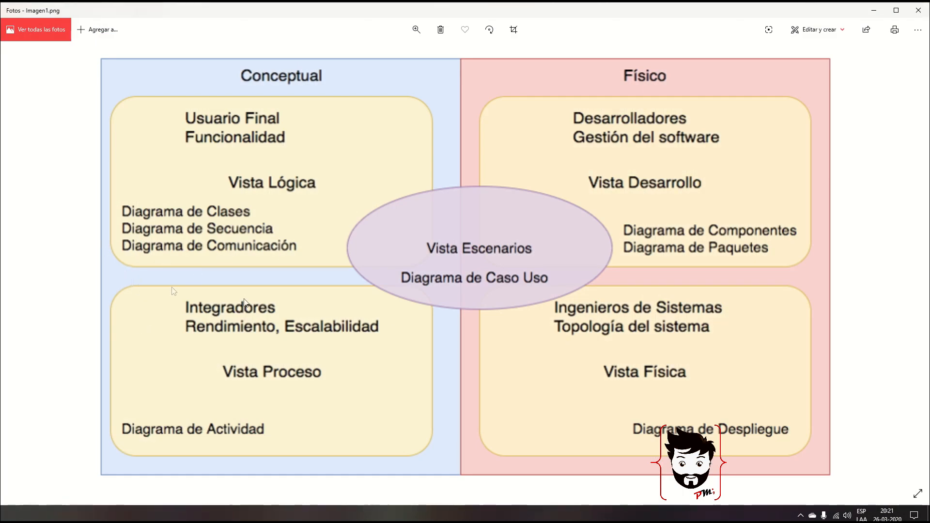
click(878, 9)
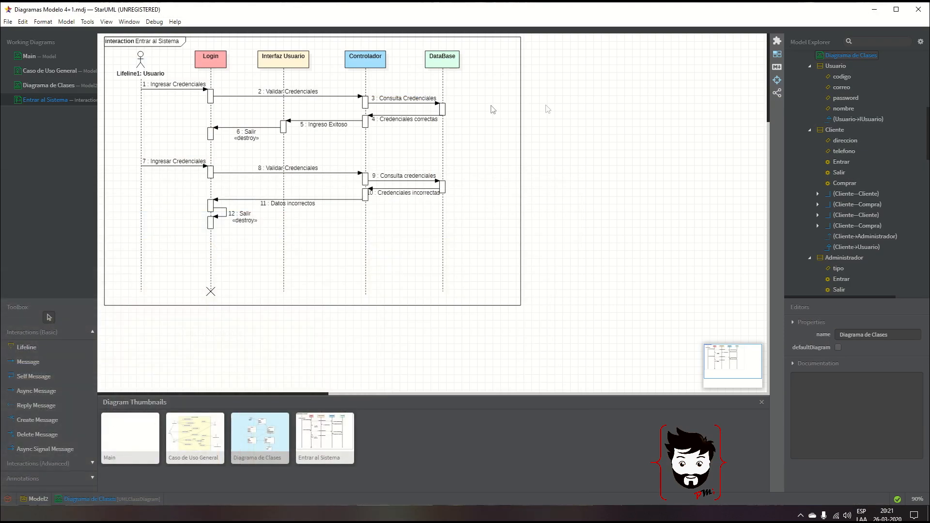
Step: Narrow the Entrar al Sistema interaction frame so its far edge sits just beyond the DataBase lifeline
click(519, 219)
drag(523, 171, 478, 170)
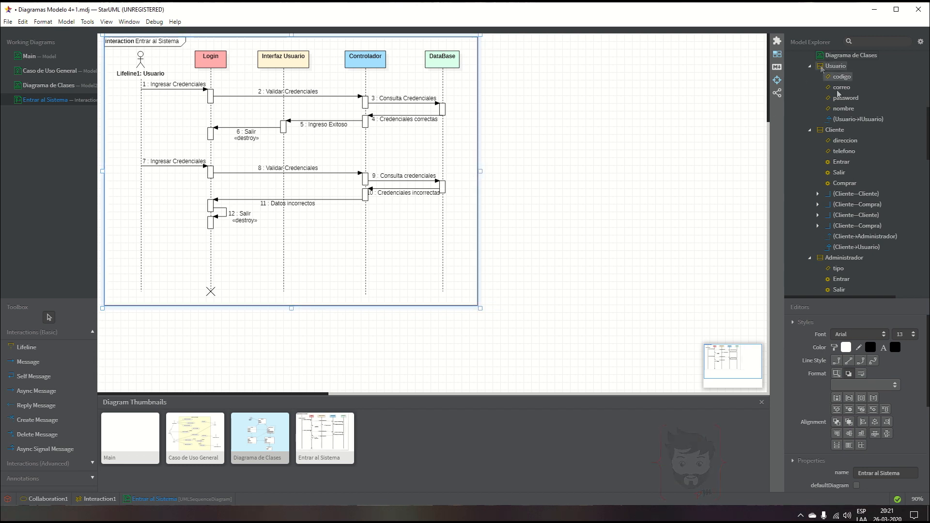
Step: Add a new Communication Diagram to the Untitled project root
scroll(843, 140, up, 5)
right_click(821, 54)
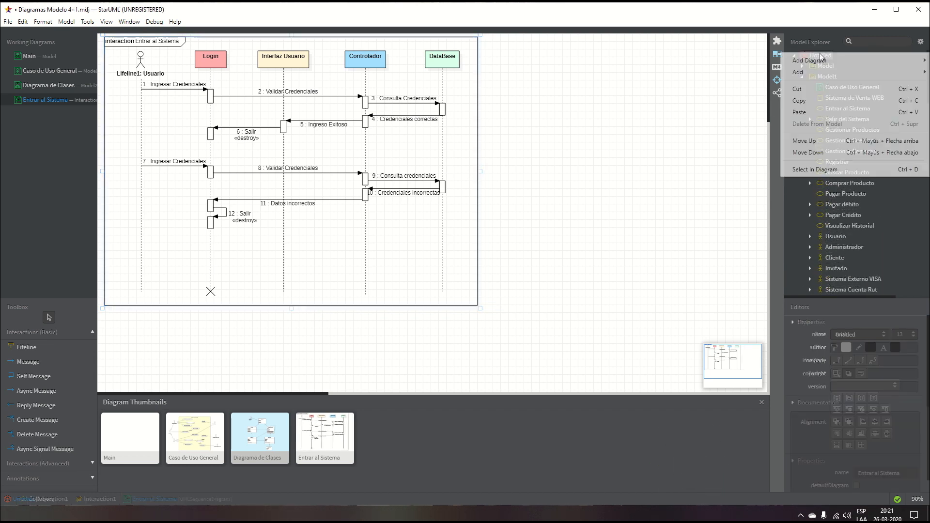
mouse_move(818, 63)
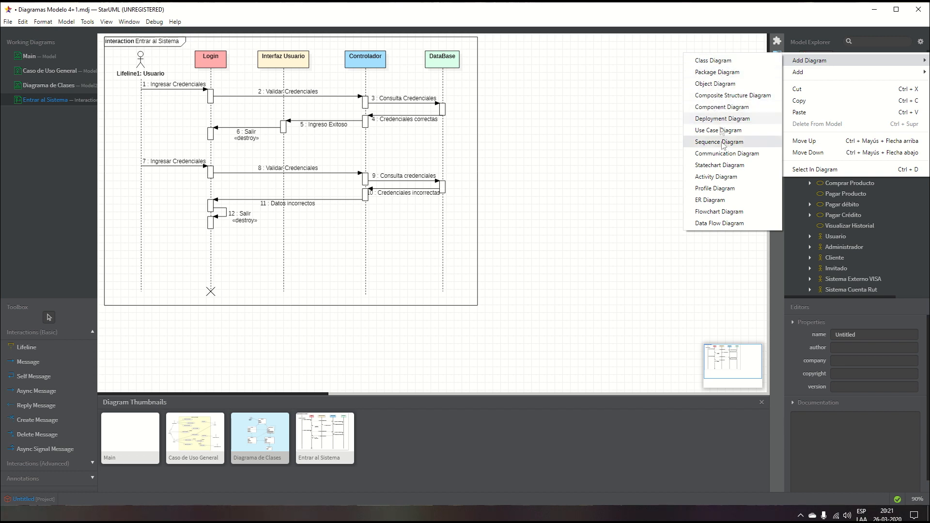
click(722, 154)
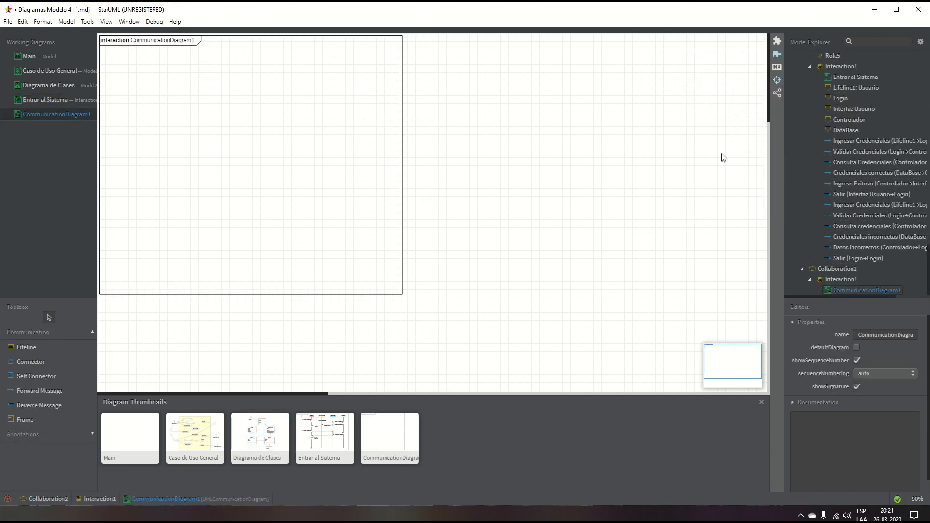
Step: Widen the interaction frame of the new communication diagram by moving its far edge outward
click(402, 143)
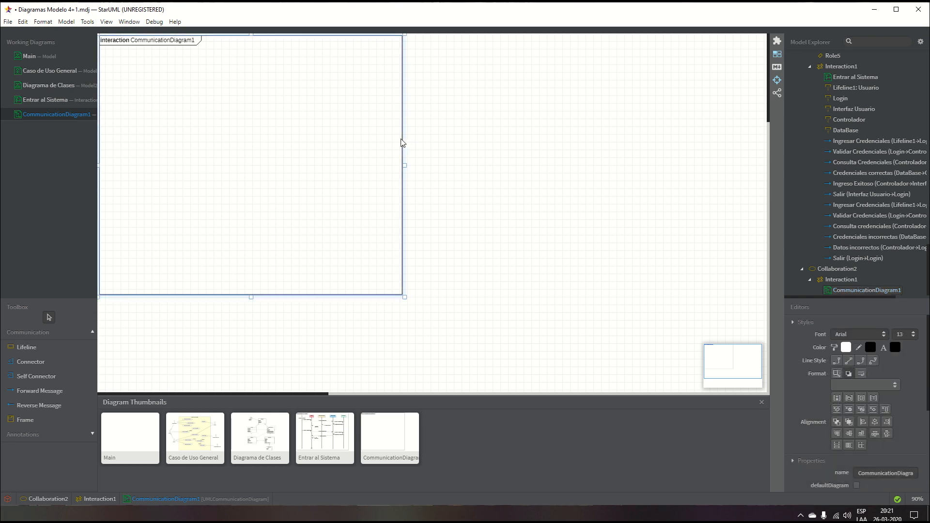
drag(440, 165, 508, 163)
drag(217, 135, 218, 134)
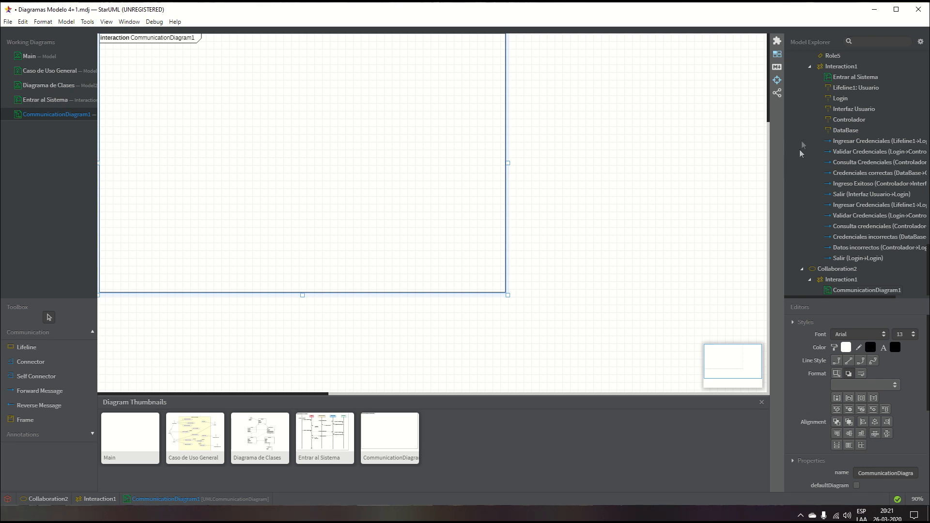
Step: Review the actors in Caso de Uso General and the Entrar al Sistema sequence diagram, and return to the communication diagram
scroll(794, 170, up, 5)
scroll(800, 171, up, 8)
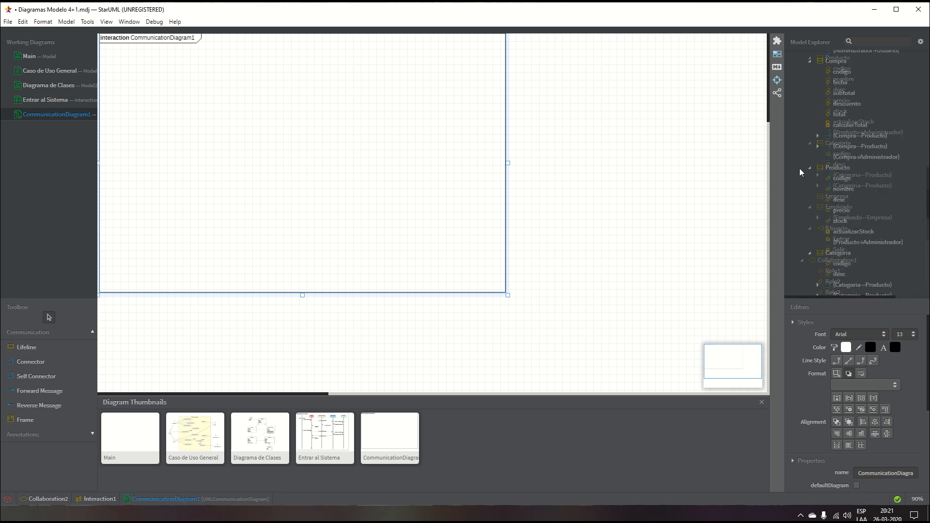
scroll(799, 168, up, 5)
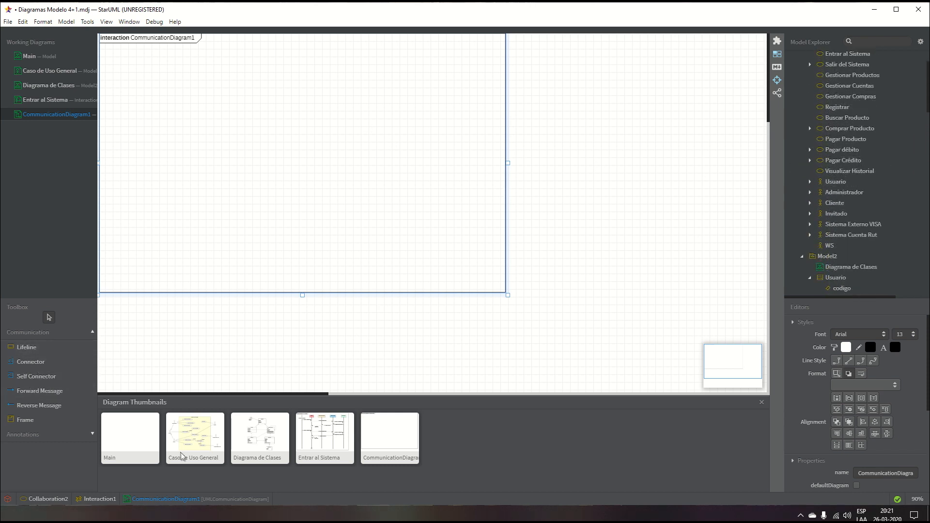
click(186, 443)
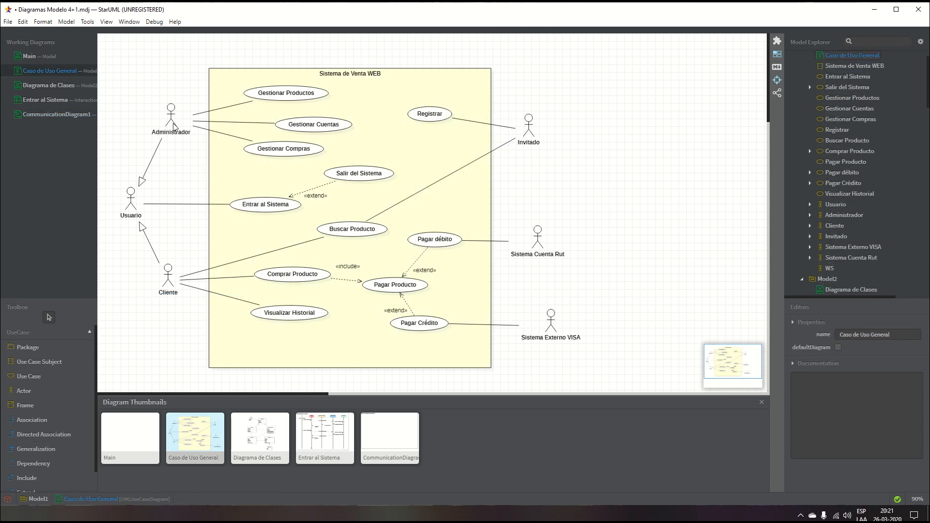
click(132, 198)
click(168, 284)
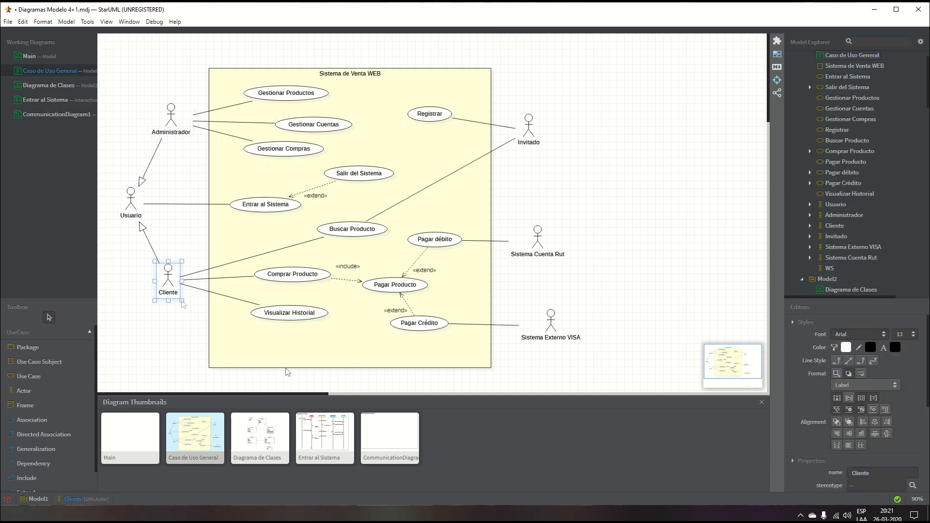
click(393, 440)
click(315, 440)
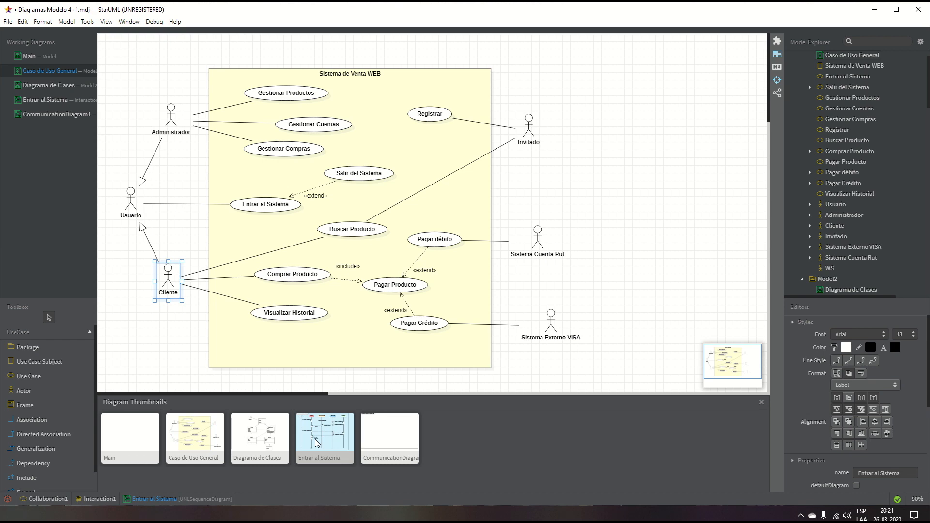
click(315, 442)
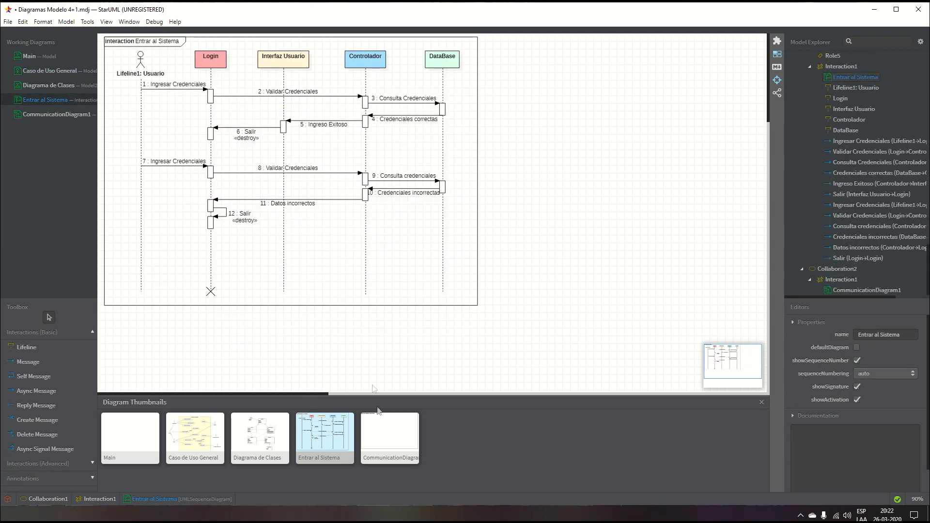
double_click(373, 437)
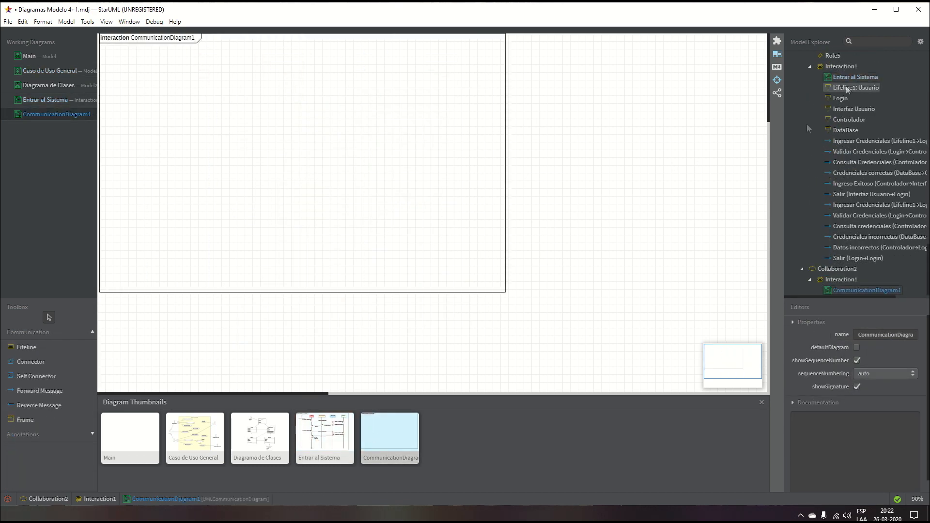
Step: Place the Usuario actor from Model1 as a lifeline near the left edge of the communication diagram's frame
scroll(818, 201, up, 10)
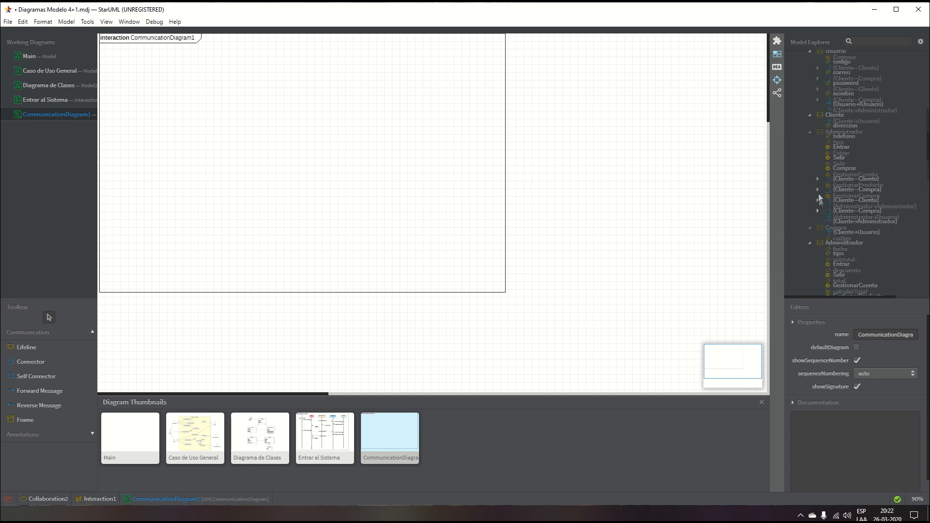
scroll(818, 196, up, 5)
click(849, 88)
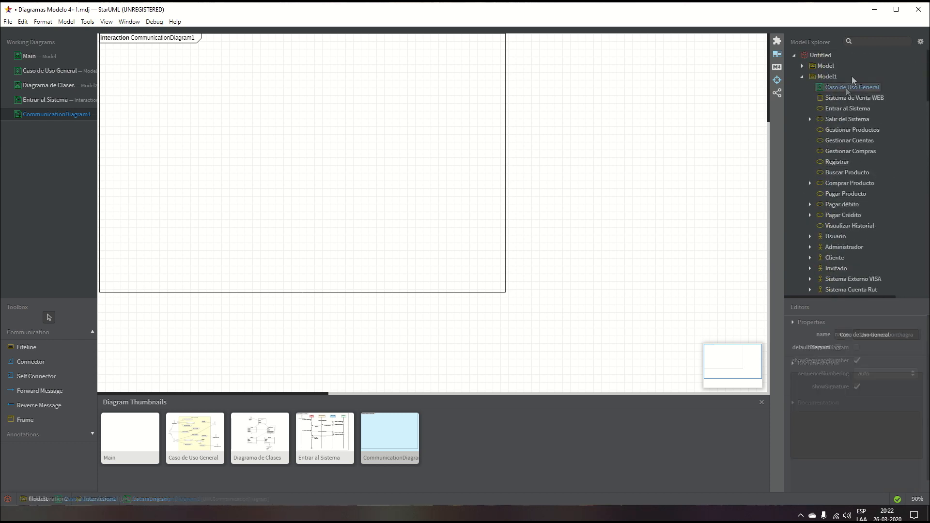
scroll(836, 152, down, 1)
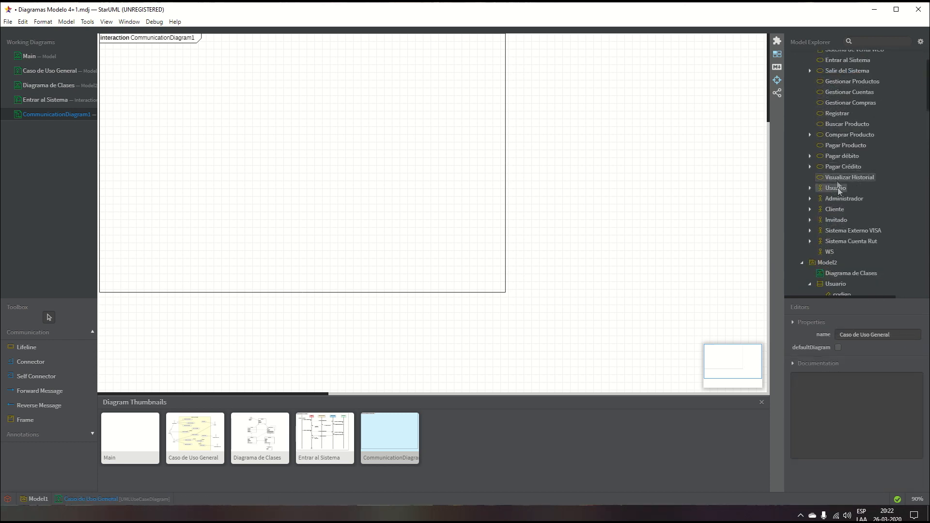
drag(839, 190, 141, 151)
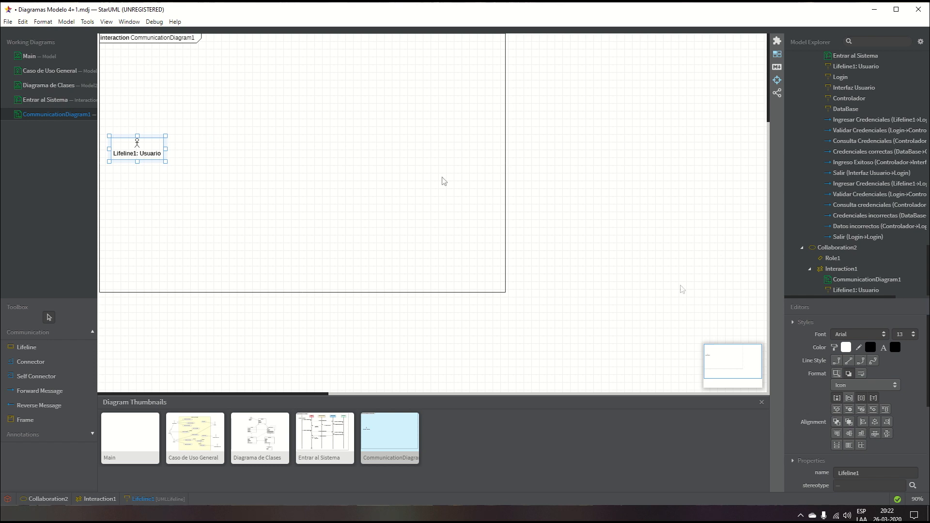
Step: Rename the communication diagram as Diagrama de Comunicación and nudge its Usuario lifeline slightly closer to the frame edge
click(145, 39)
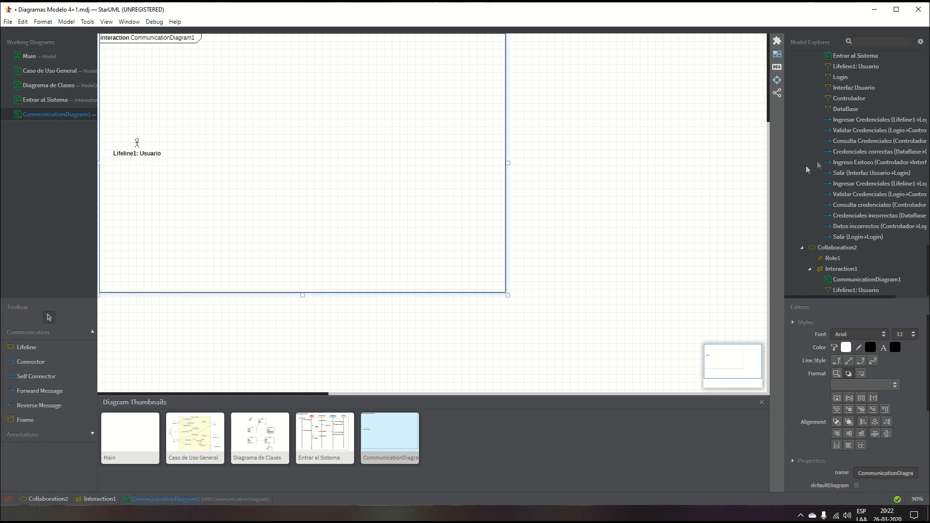
click(852, 279)
drag(859, 337, 925, 333)
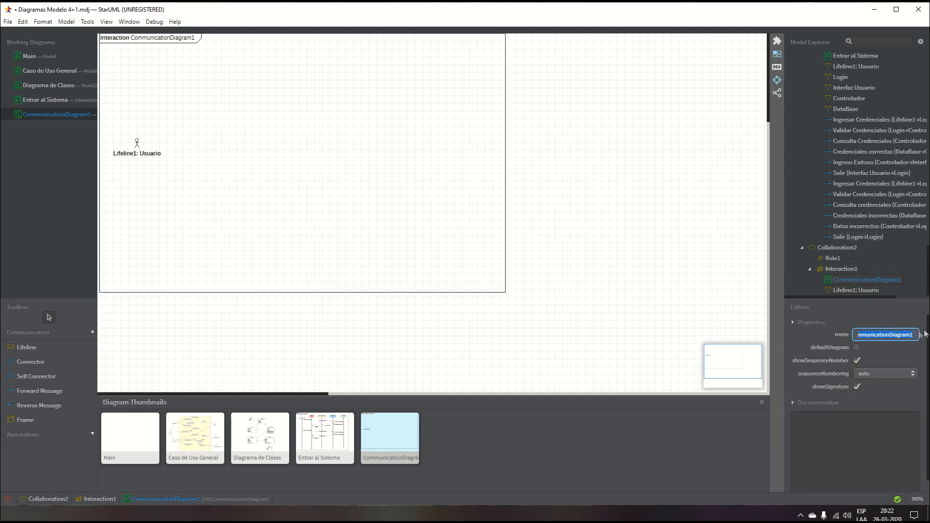
key(BackSpace)
text(Diagr)
text(ama de Comunicac)
text(ión)
click(416, 237)
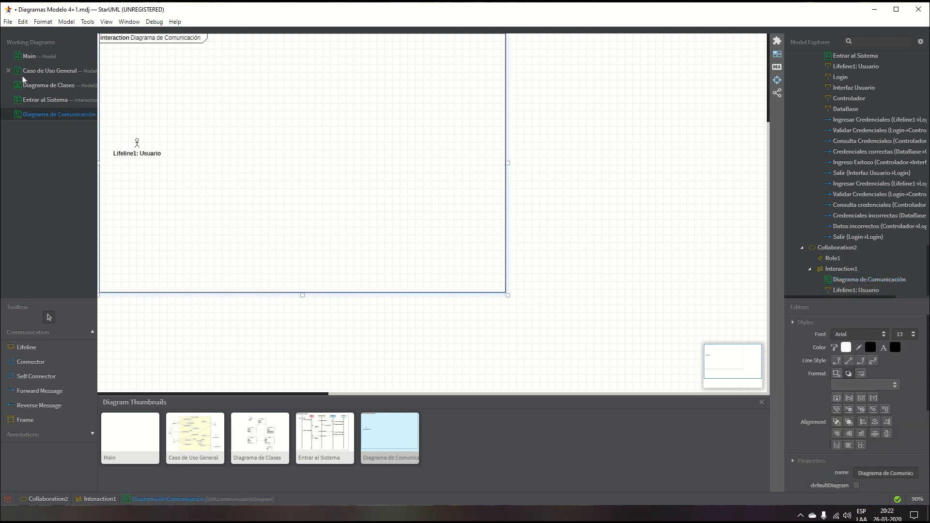
click(137, 148)
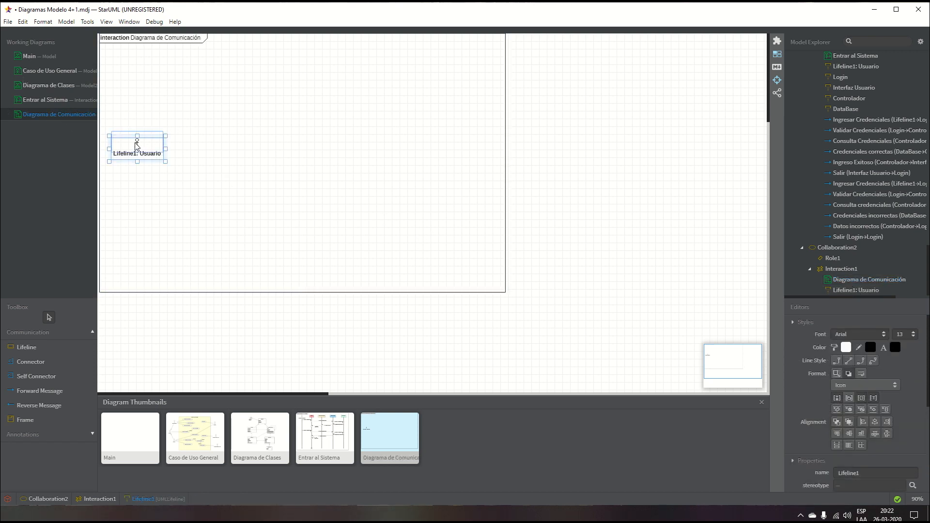
mouse_move(136, 143)
mouse_down()
mouse_move(132, 137)
mouse_move(130, 151)
mouse_up()
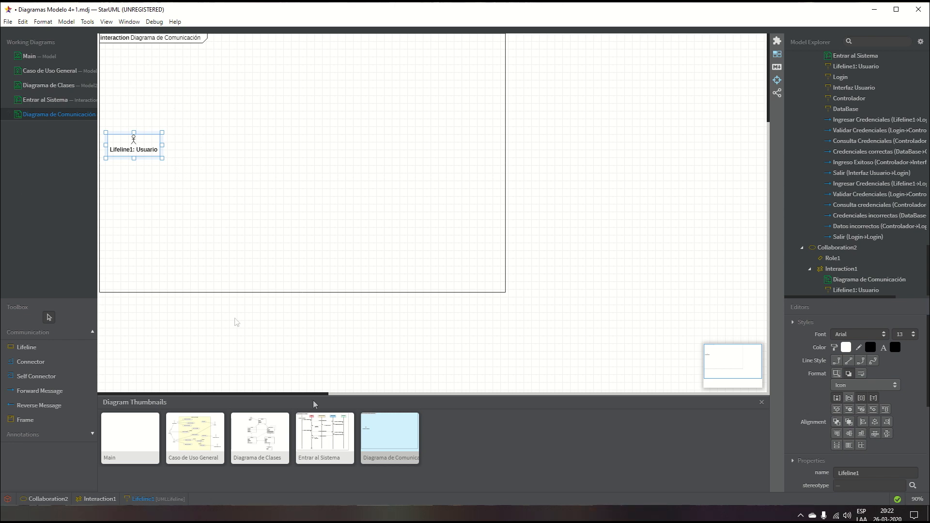
Step: Rename the Entrar al Sistema sequence diagram as Diagrama de Secuencia
click(319, 438)
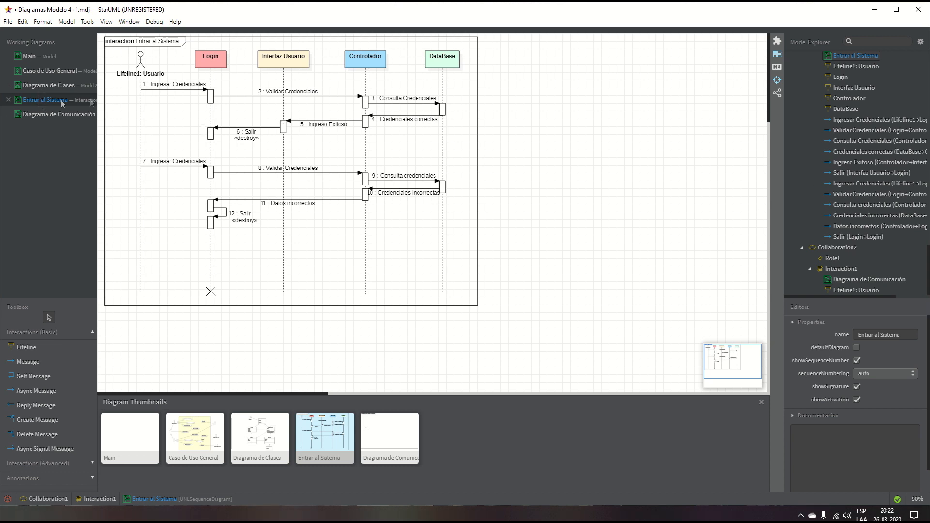
scroll(835, 225, up, 3)
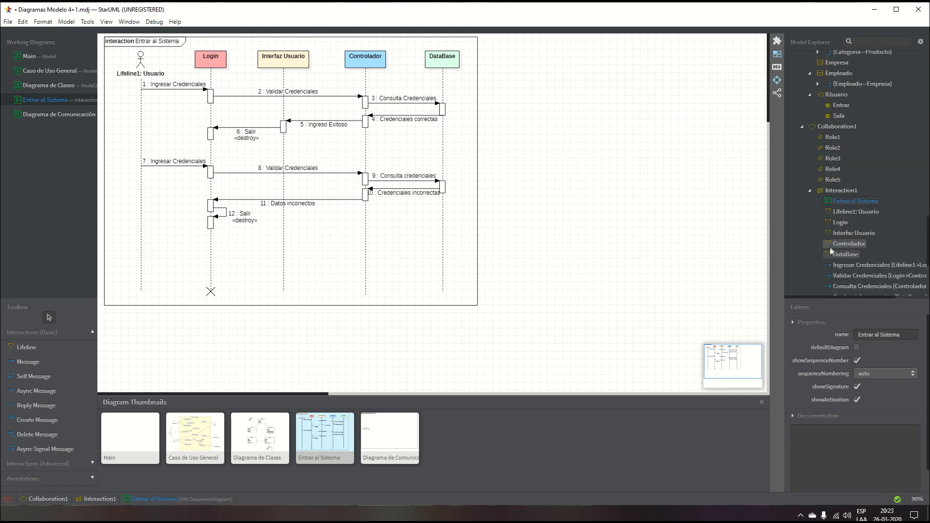
double_click(903, 334)
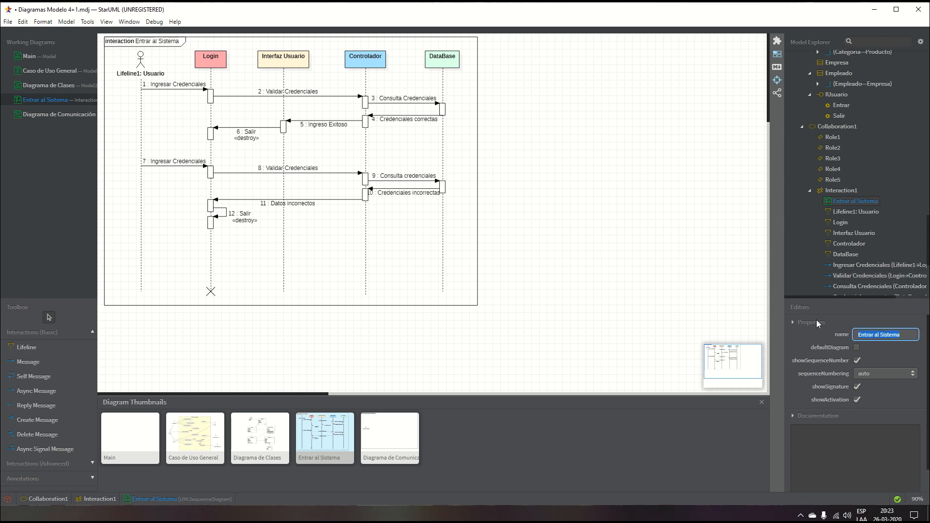
text(Diagrama de Secuencia)
click(659, 253)
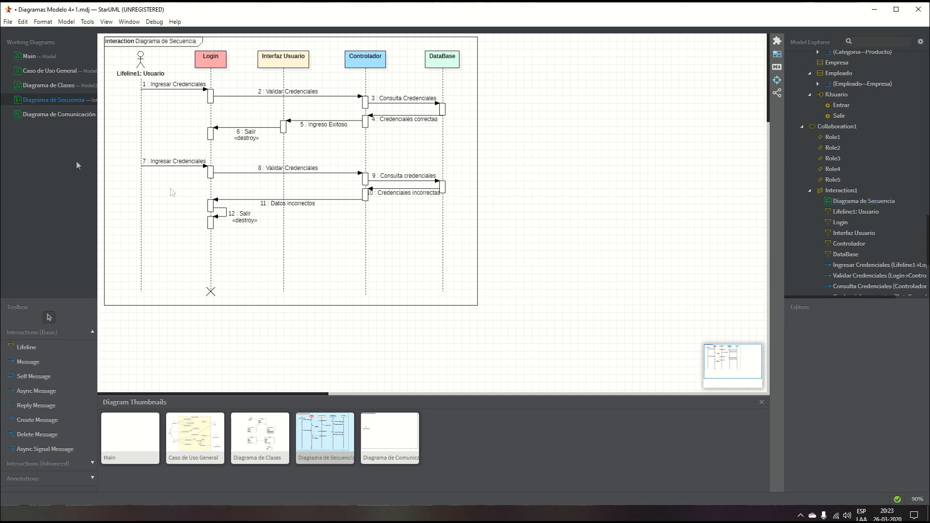
Step: Add a lifeline named Pestaña inicio to Diagrama de Comunicación, level with the Usuario lifeline near the middle of the frame
click(38, 116)
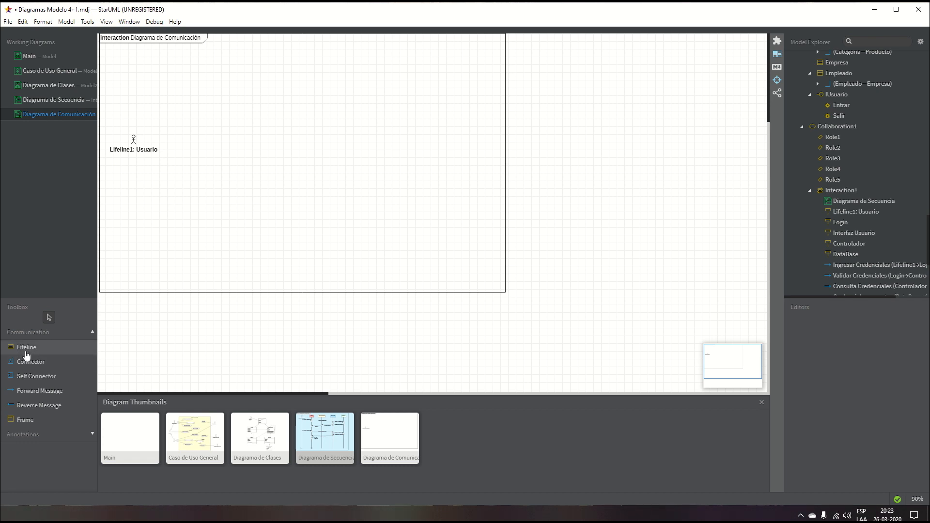
click(30, 355)
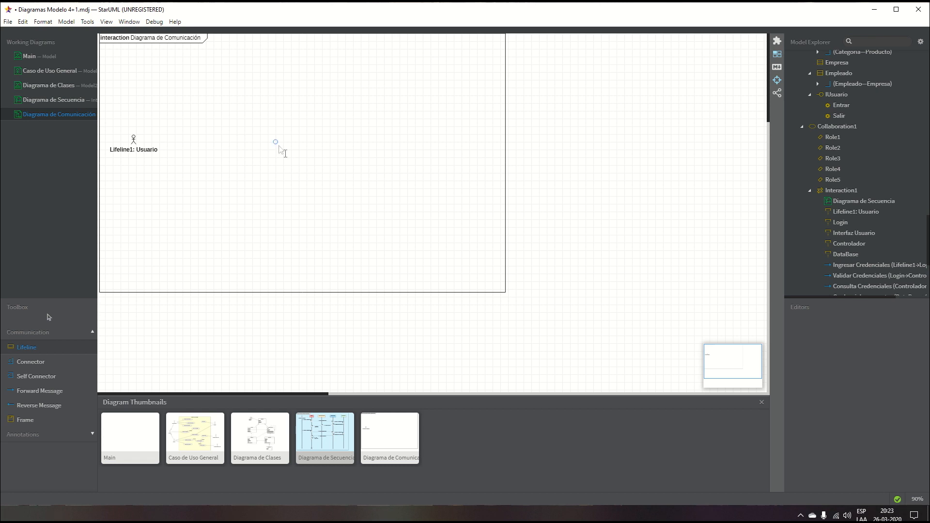
click(279, 146)
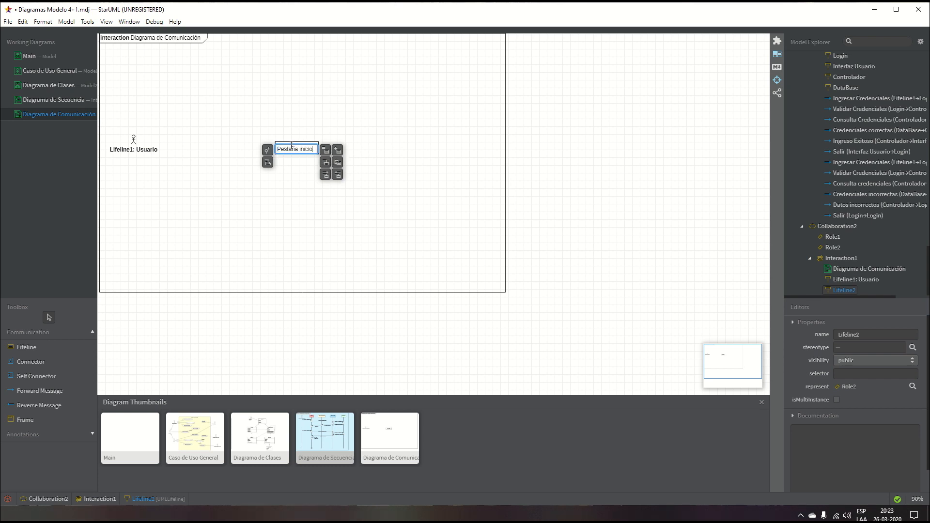
key(Return)
mouse_move(293, 149)
mouse_down()
mouse_move(228, 154)
mouse_move(283, 154)
mouse_up()
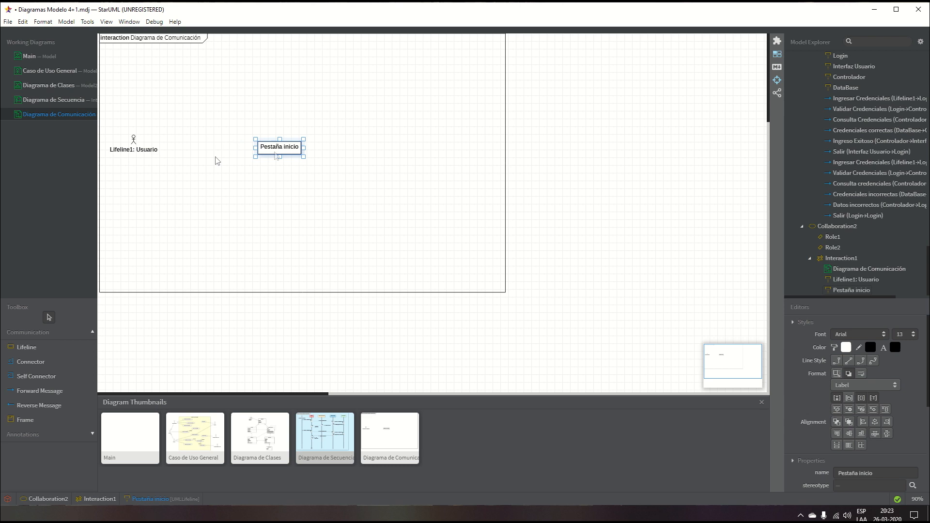
Step: Shorten the Diagrama de Comunicación frame slightly by raising its lower edge
click(274, 293)
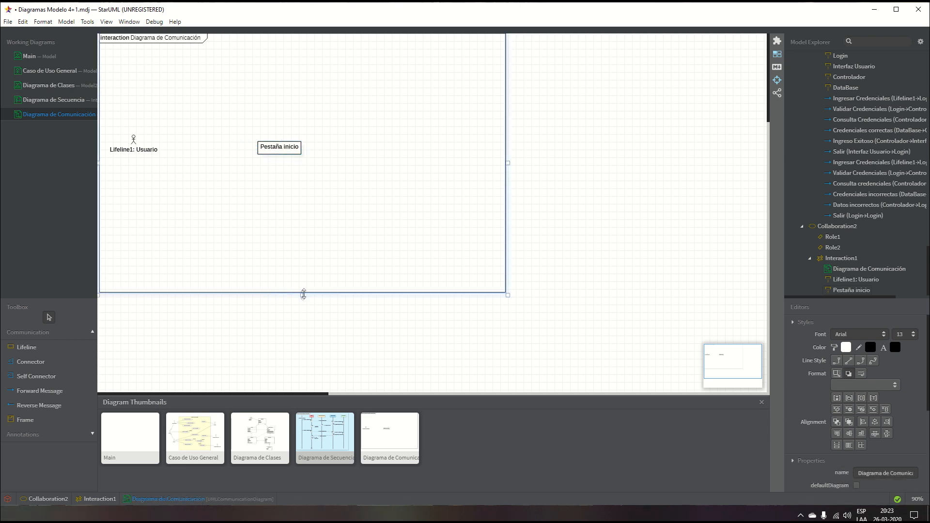
drag(303, 294, 303, 272)
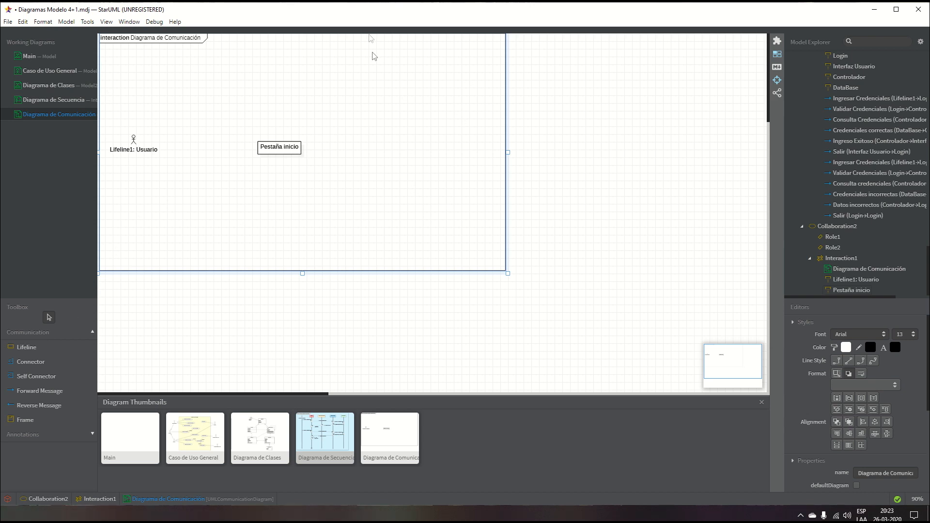
click(285, 150)
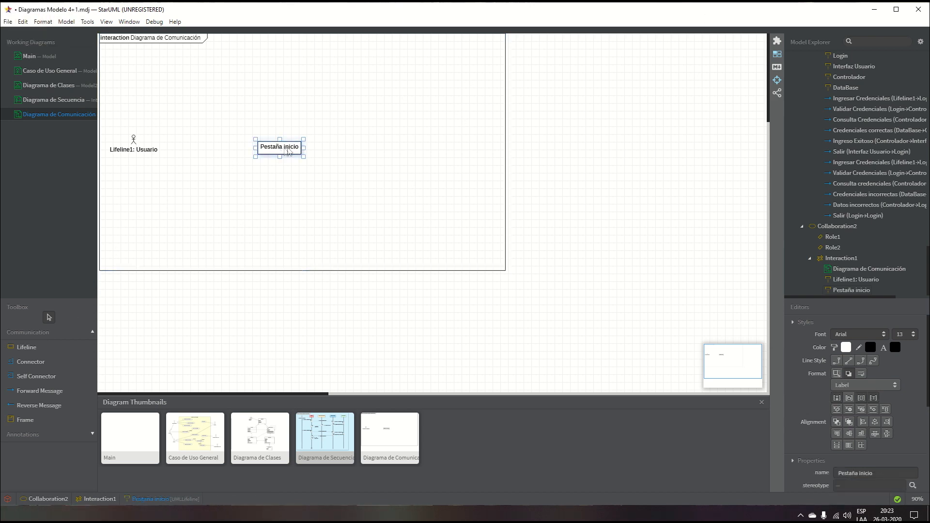
Step: Add a lifeline named Iniciar Sesión near the frame's upper edge and shift the Pestaña inicio lifeline to sit roughly below it
click(29, 347)
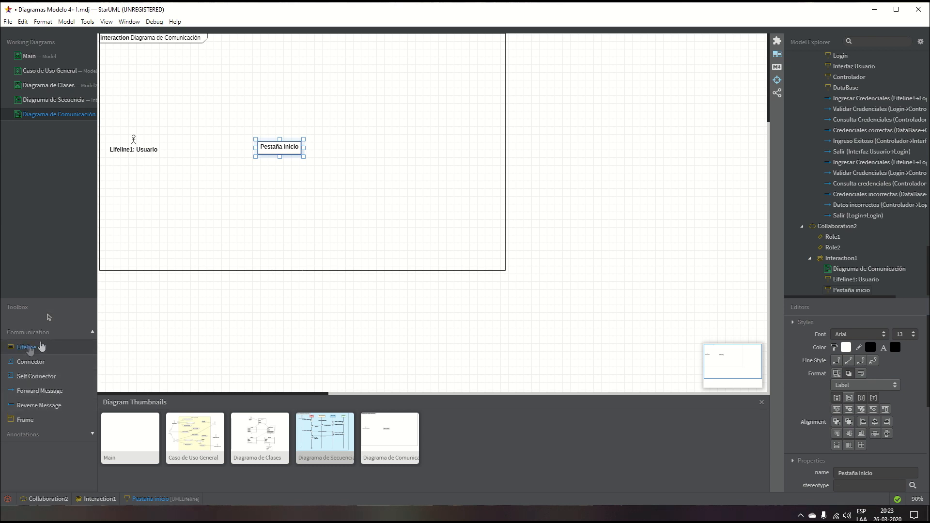
click(245, 77)
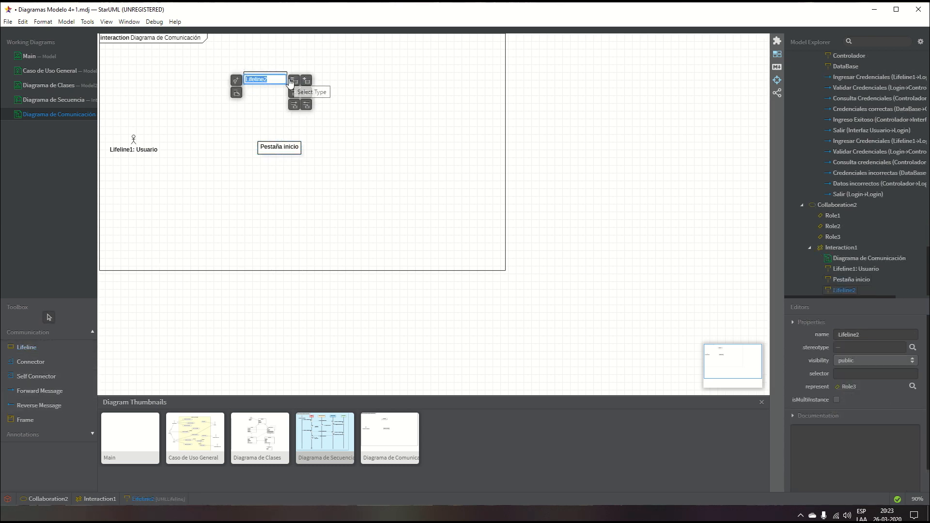
key(BackSpace)
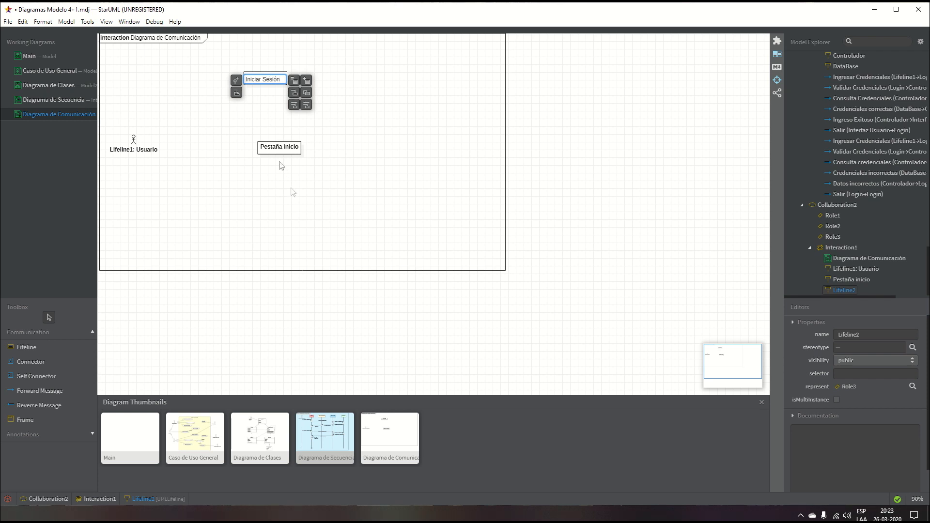
drag(282, 165, 238, 147)
drag(266, 79, 252, 79)
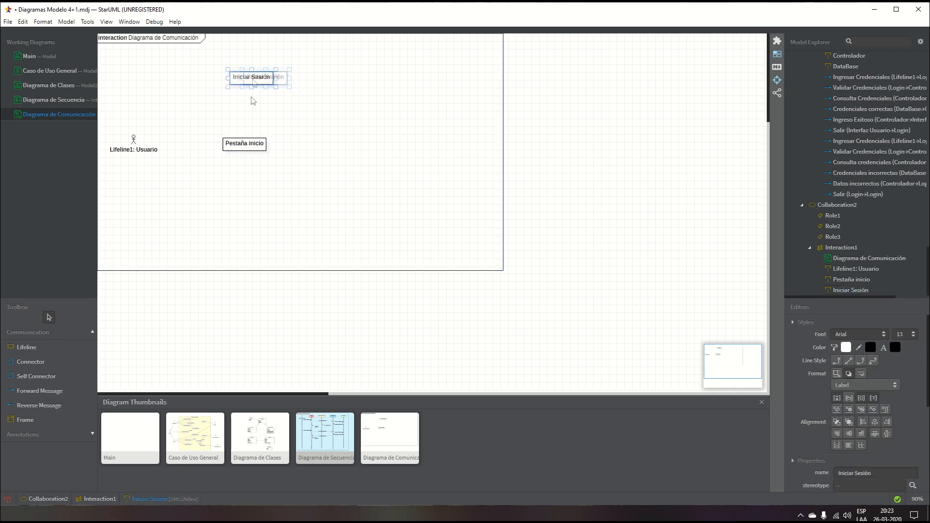
drag(247, 146, 264, 143)
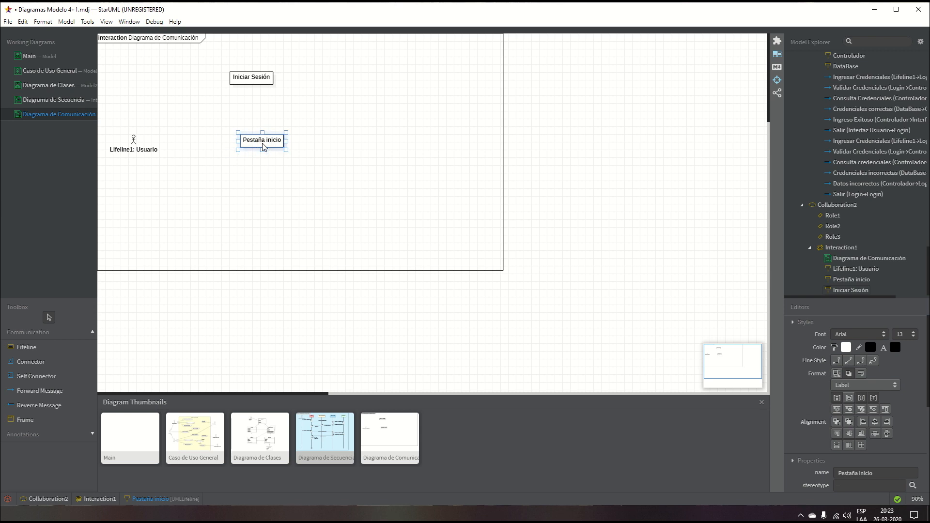
Step: Add a lifeline named Ingresar Credenciales to the right of Pestaña inicio
click(10, 352)
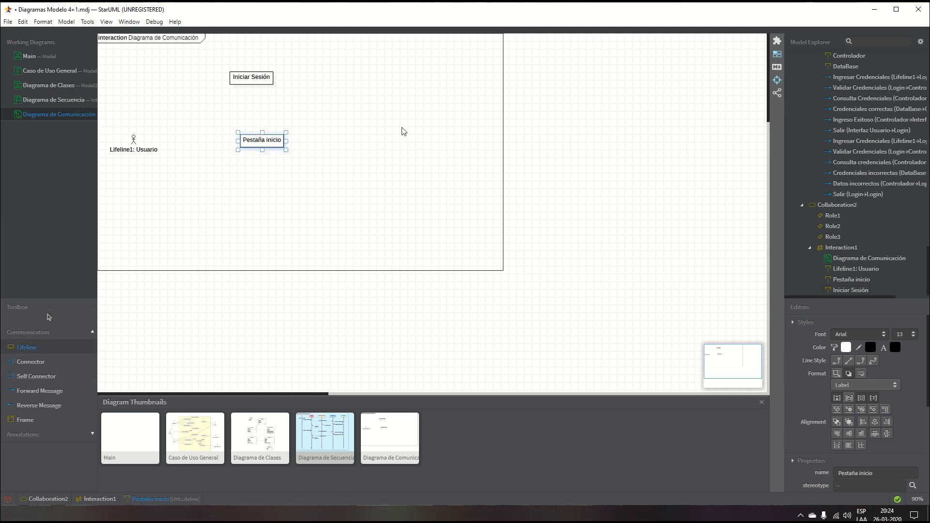
click(382, 131)
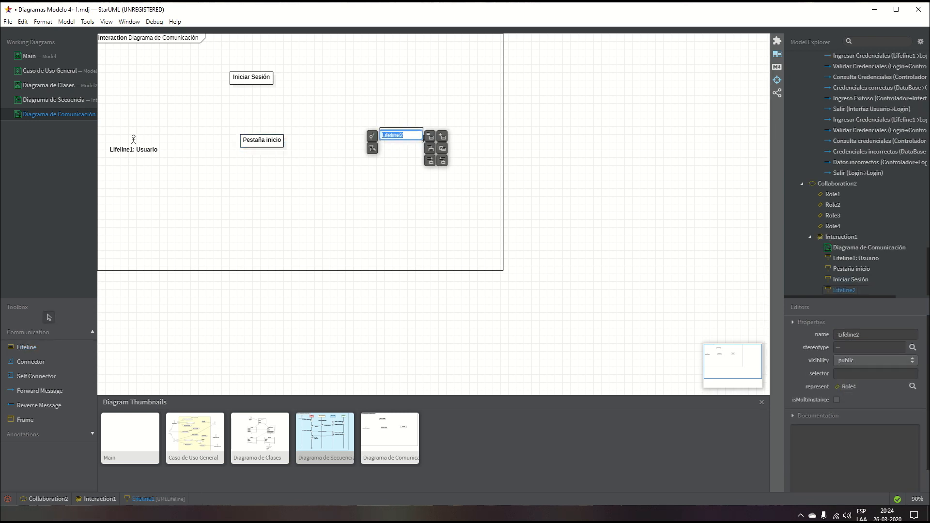
key(BackSpace)
text(Ingresar Credenciales)
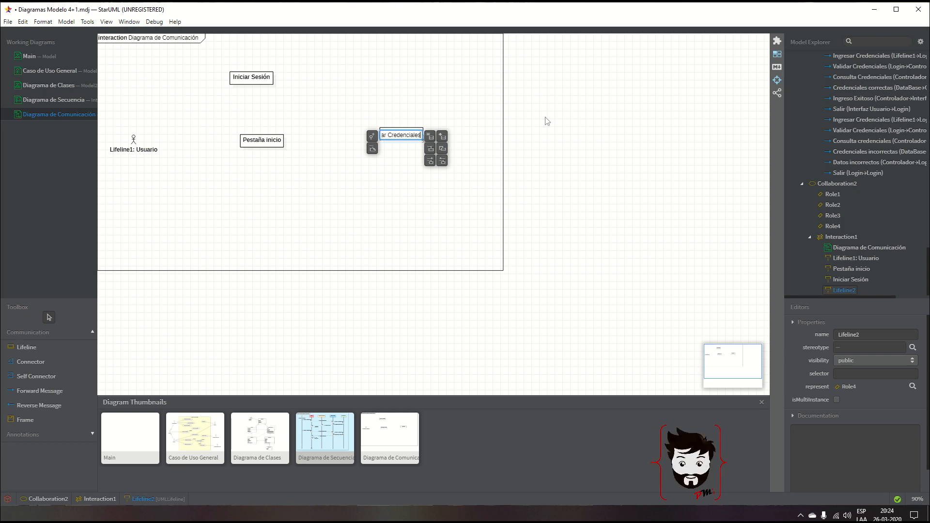
click(266, 130)
click(261, 145)
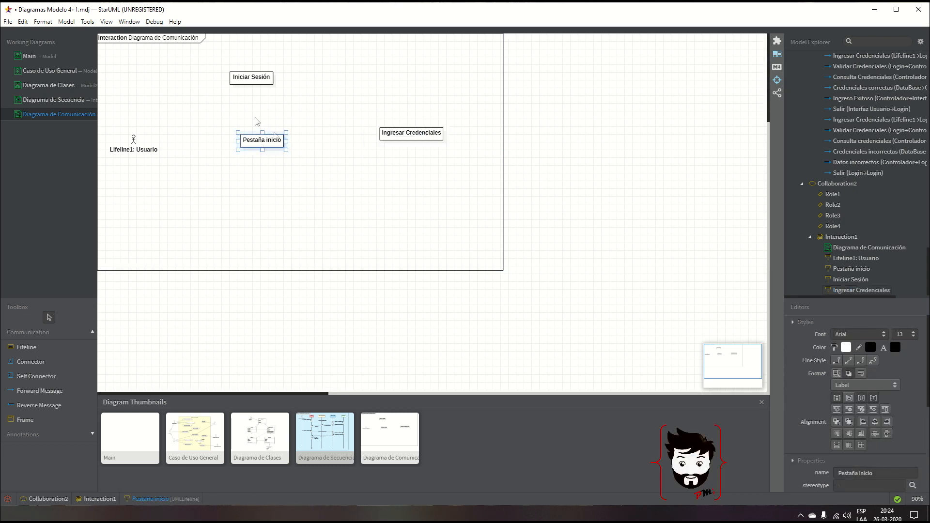
Step: Align Iniciar Sesión directly above Pestaña inicio and move Ingresar Credenciales closer, level with Pestaña inicio
click(252, 77)
drag(262, 86, 266, 79)
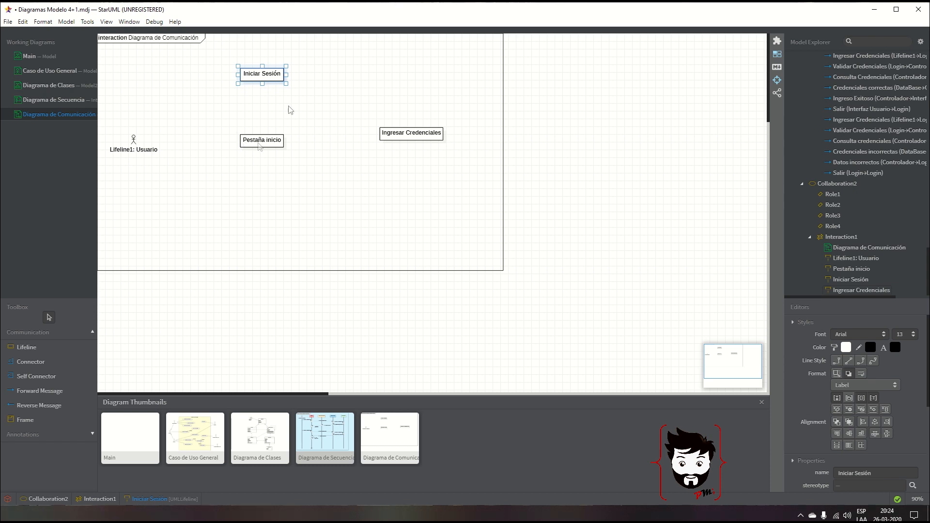
drag(381, 133, 352, 141)
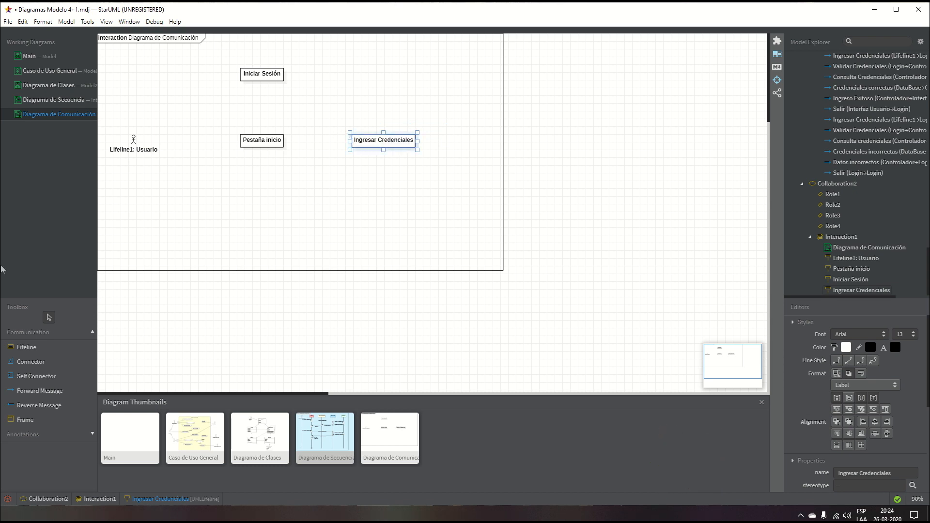
Step: Add a lifeline named Validar Credenciales just below the Ingresar Credenciales lifeline
click(29, 345)
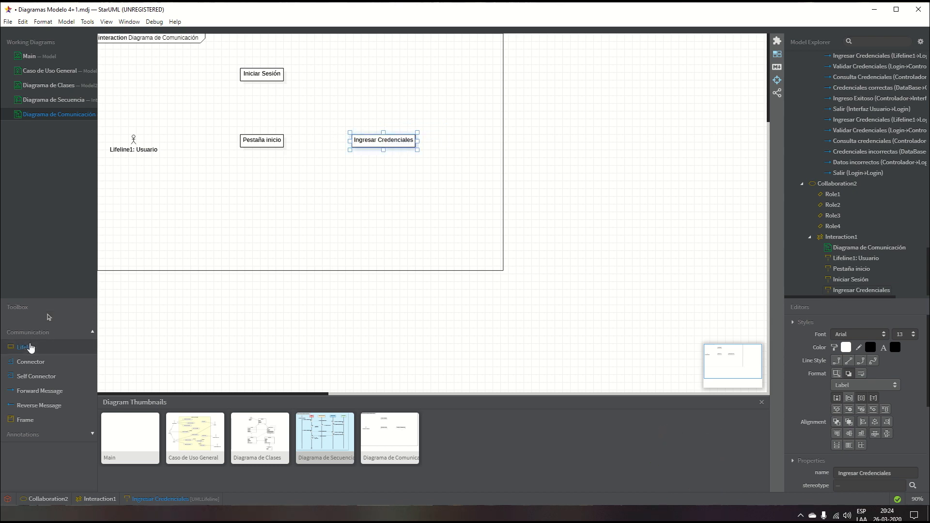
click(346, 197)
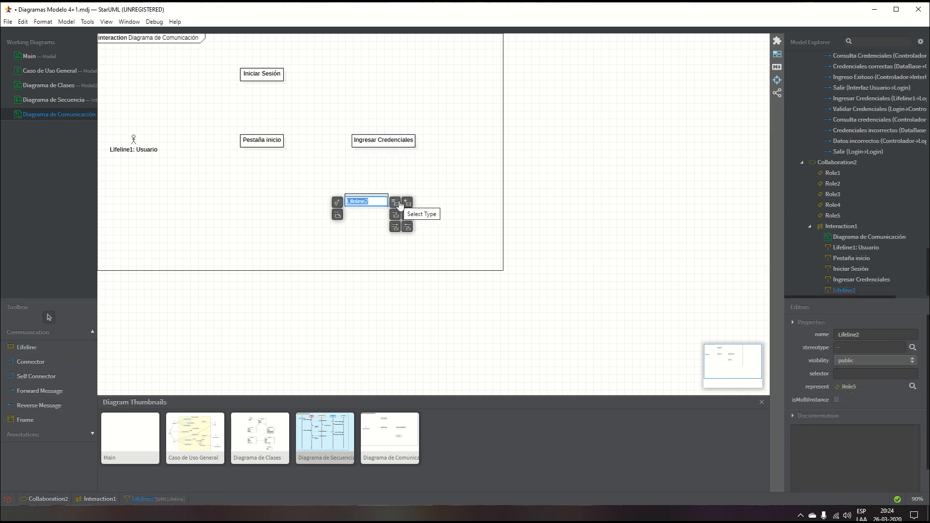
text(Validar Credenciales)
click(367, 178)
drag(374, 200, 370, 194)
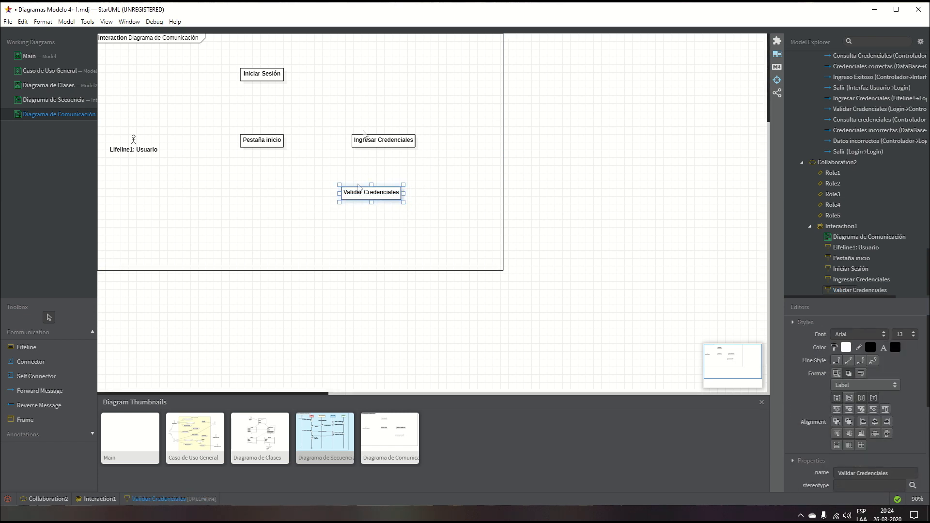
Step: Add a lifeline named Ingresar al sistema below Pestaña inicio, level with the Validar Credenciales lifeline
click(26, 346)
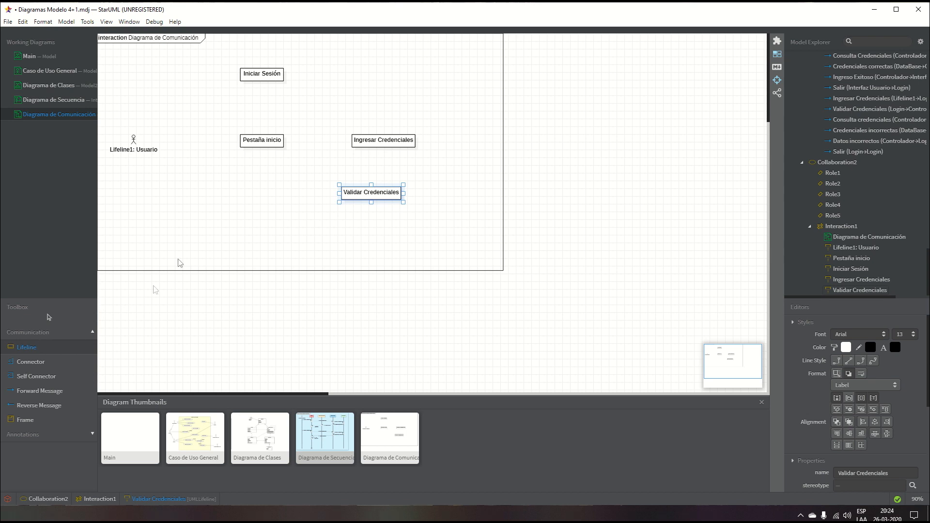
click(229, 203)
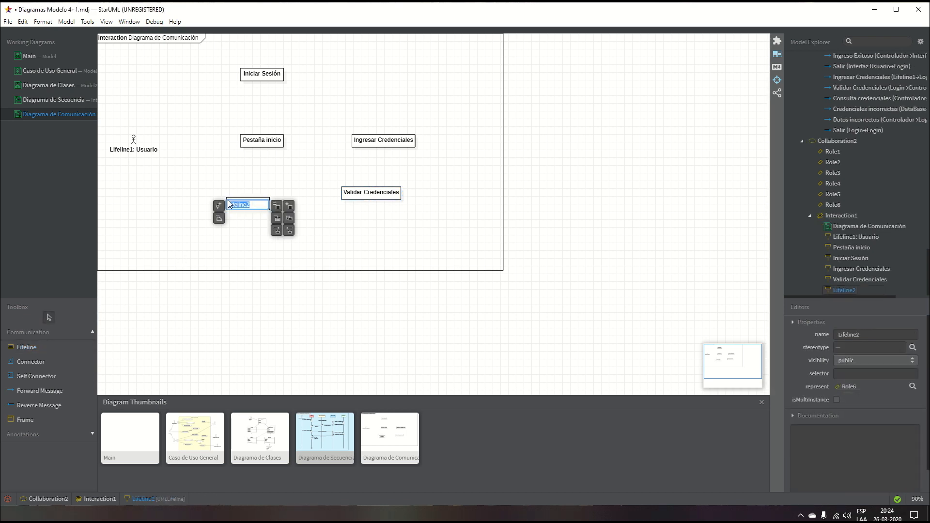
text(I)
text(ngresar al sistema)
click(246, 184)
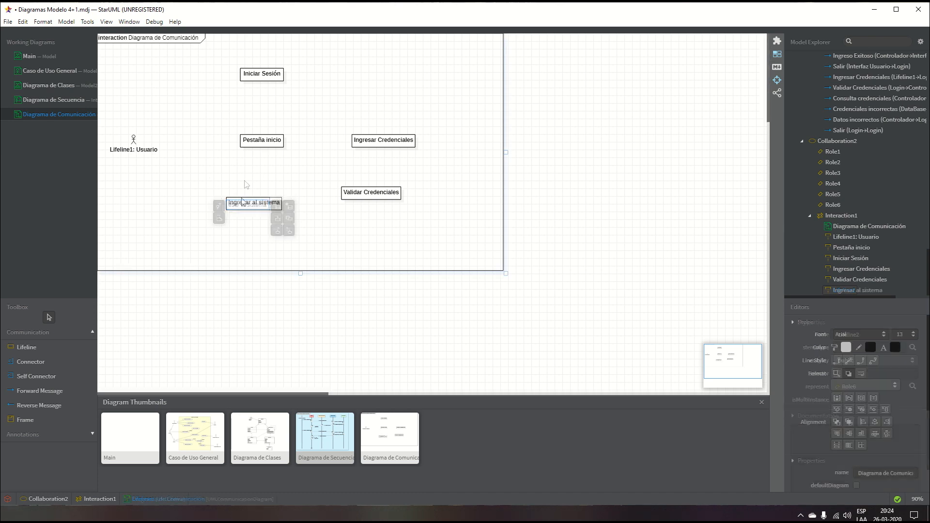
drag(260, 205, 239, 195)
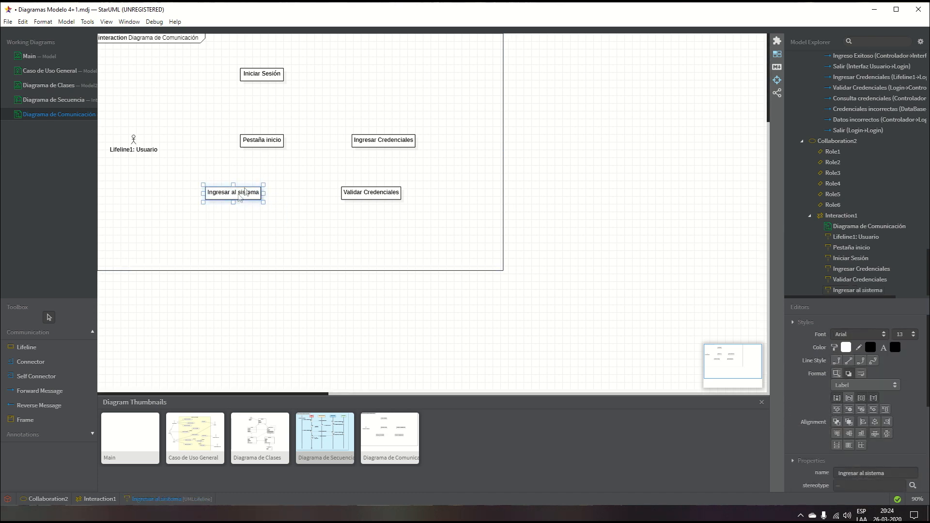
Step: Fine-tune the lifeline layout by nudging Iniciar Sesión, Pestaña inicio, Ingresar Credenciales and Usuario, keeping the last three roughly in one row
drag(264, 77, 254, 81)
drag(267, 143, 260, 130)
drag(376, 141, 373, 134)
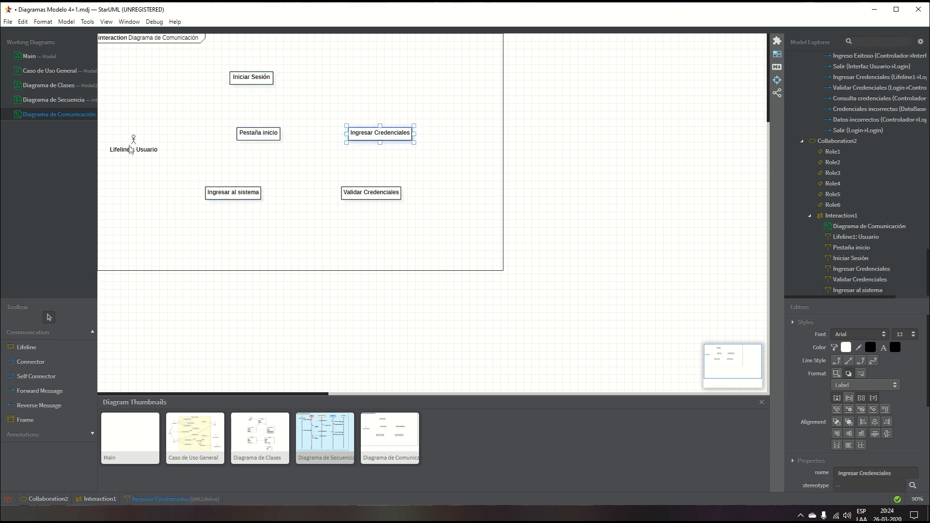
drag(132, 150, 134, 142)
click(260, 140)
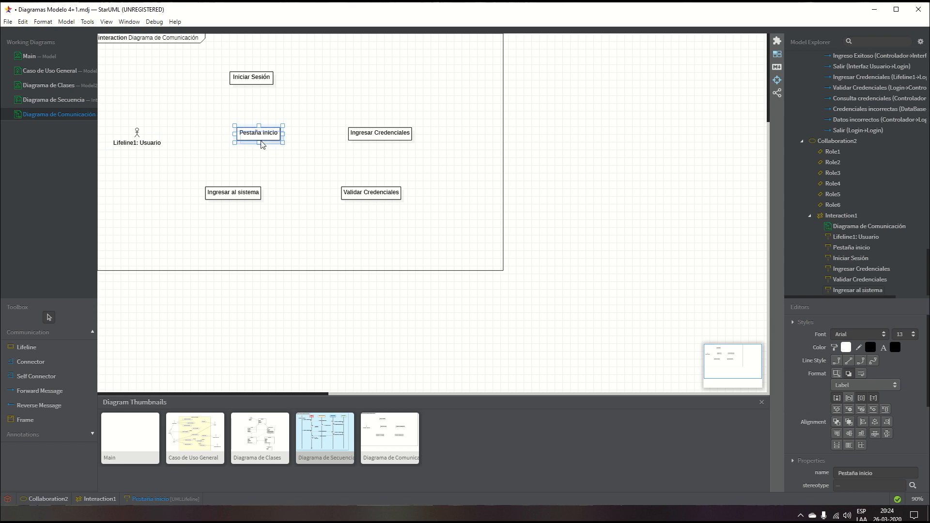
drag(261, 143, 262, 146)
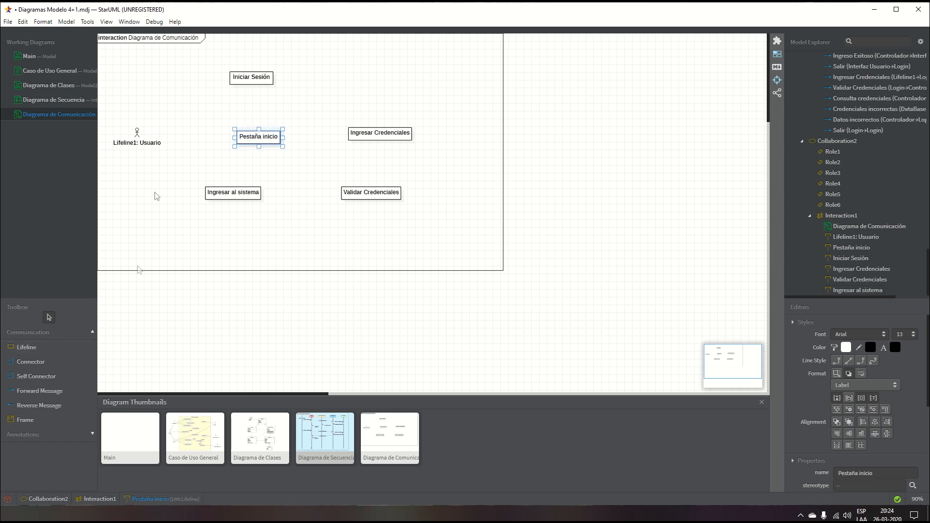
drag(139, 134, 143, 138)
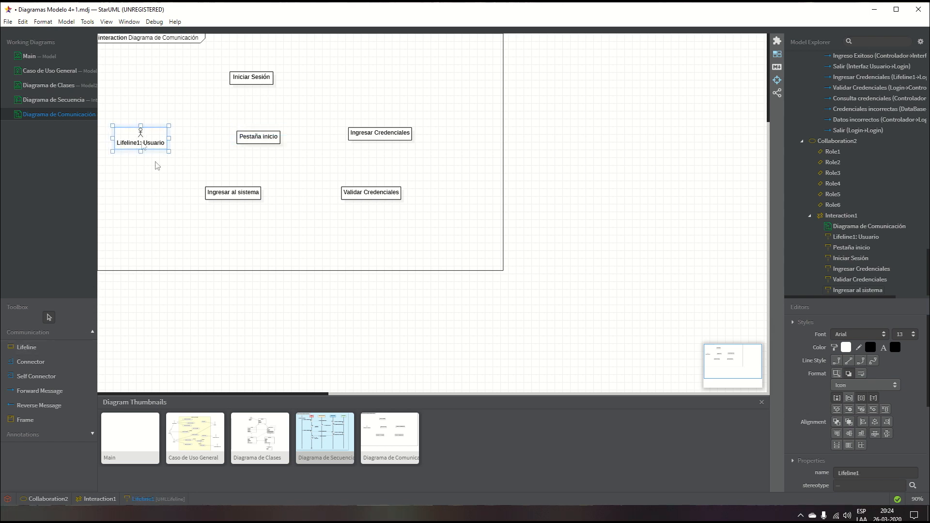
Step: Add a forward message named Ingresar a la página from the Usuario lifeline to Pestaña inicio
click(45, 392)
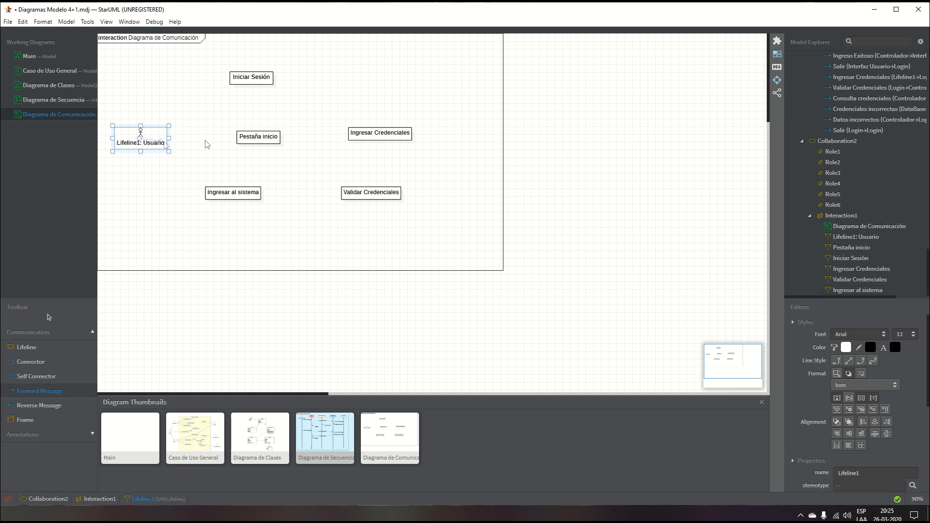
drag(148, 138, 258, 146)
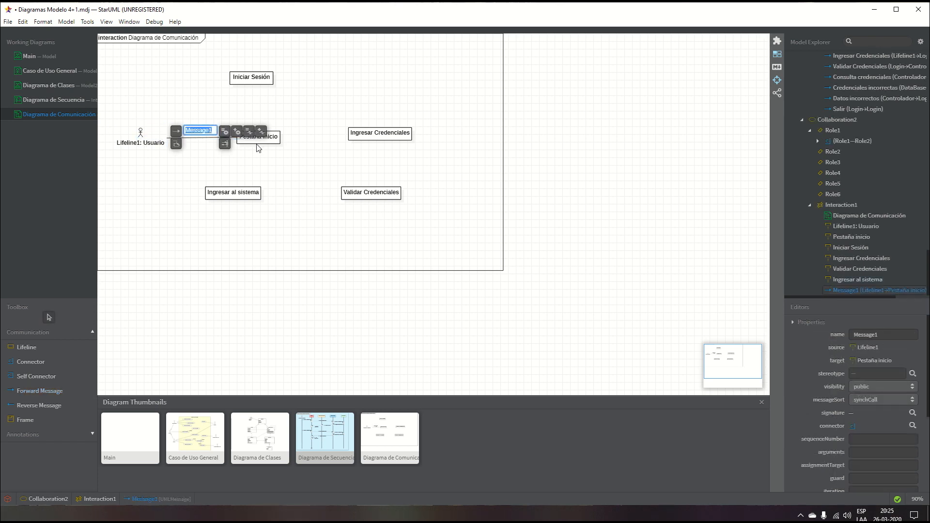
text(In)
text(gresar a la página)
click(289, 170)
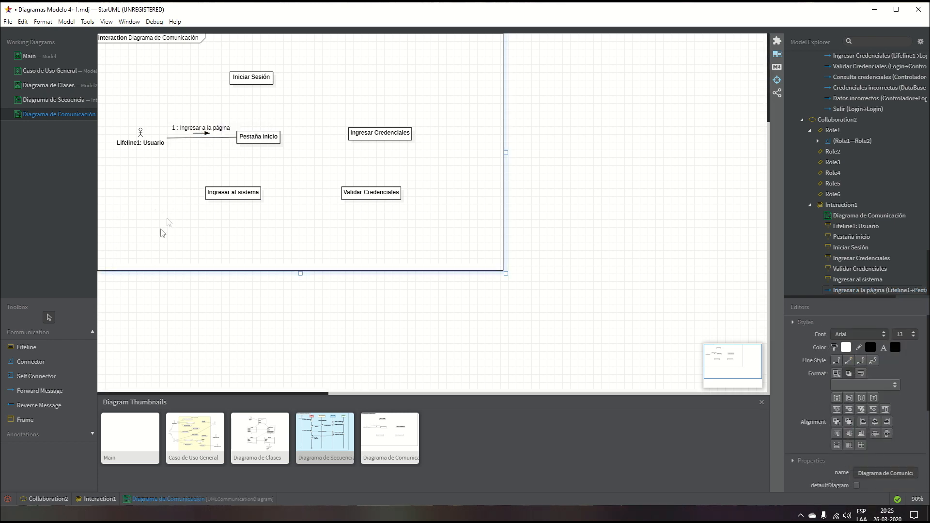
Step: Add a forward message named Seleccionar iniciar sesión from Pestaña inicio to Iniciar Sesión and place its label to the right of the connector
click(38, 392)
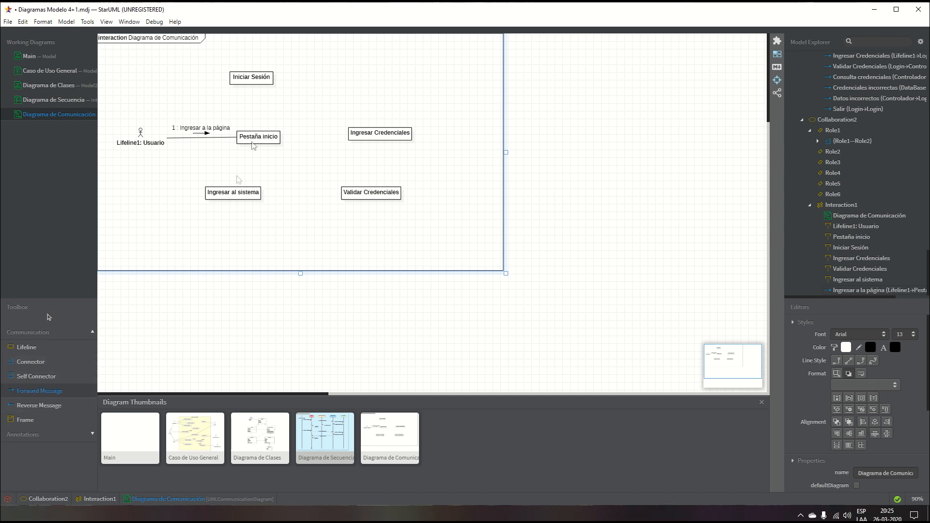
drag(258, 140, 252, 80)
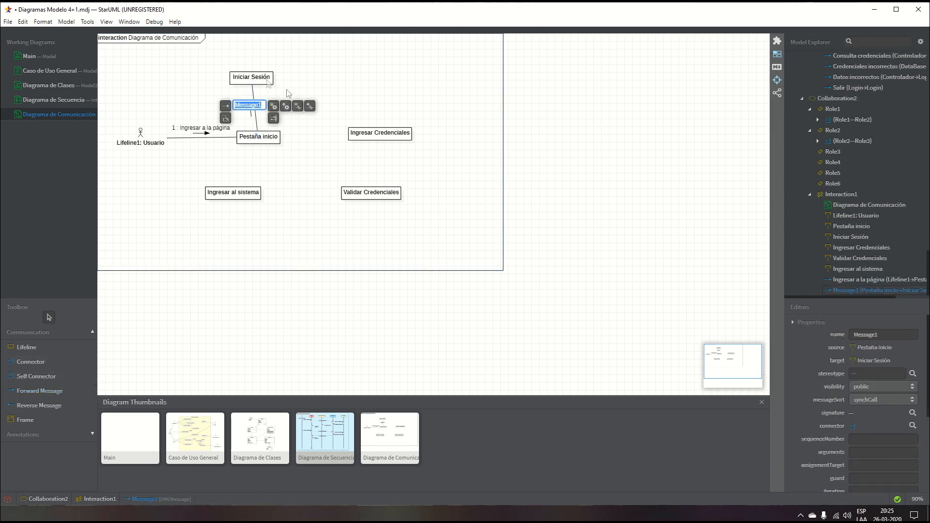
text(S)
text(eleccionar)
text( iniciar ses)
text(ión)
click(303, 141)
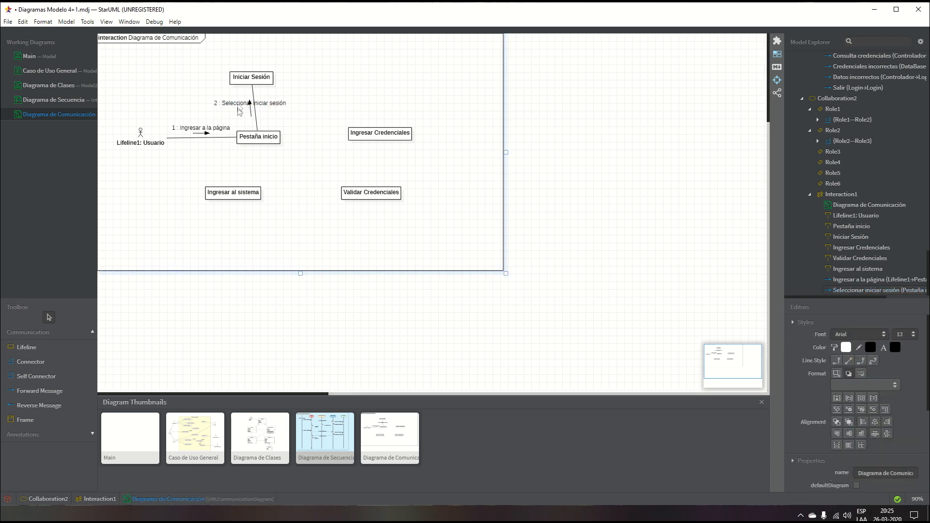
drag(254, 84, 300, 96)
click(179, 128)
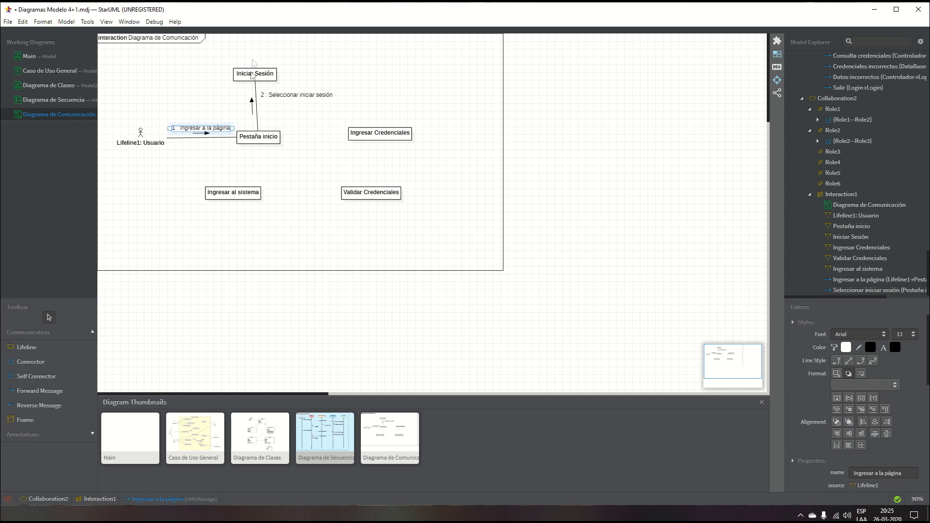
Step: Add a forward message named Ingresar credenciales from Usuario to Pestaña inicio and place its label above the Ingresar a la página label
click(38, 390)
drag(161, 142, 261, 142)
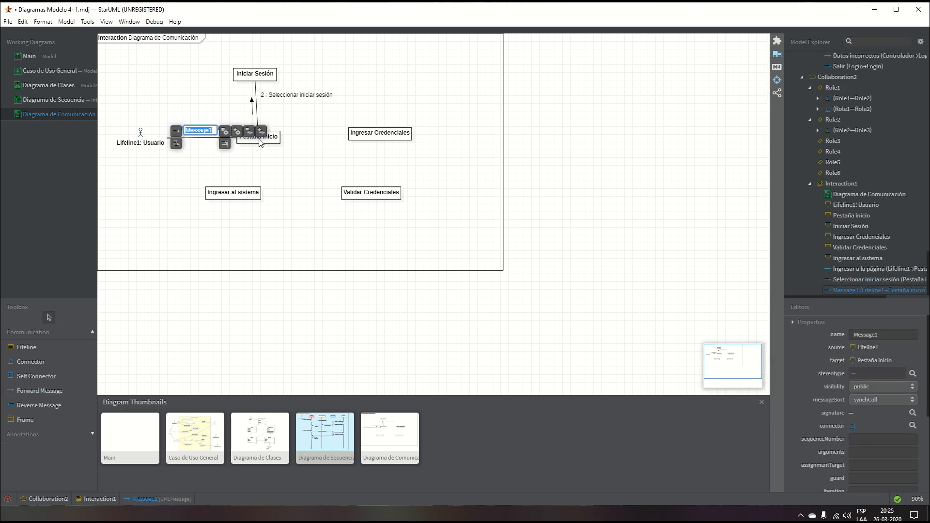
text(Ingresar credenciales)
click(297, 168)
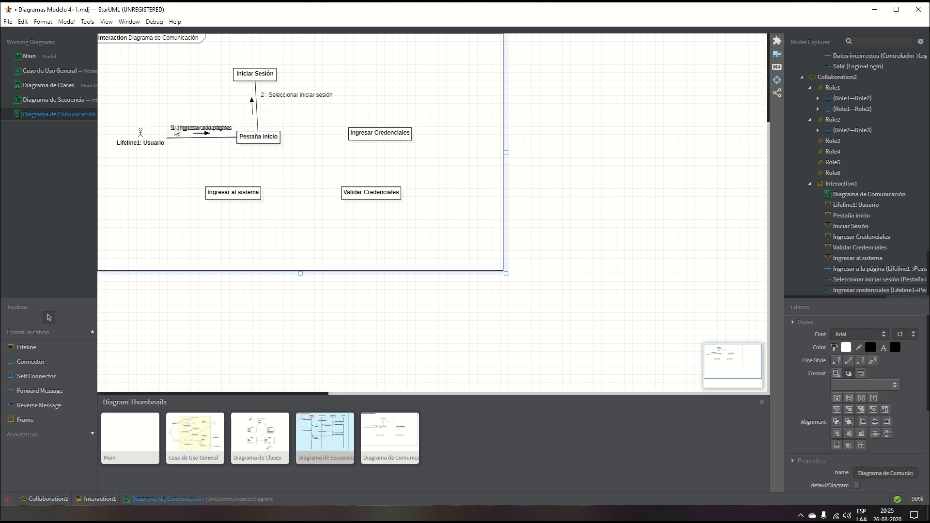
drag(172, 132, 190, 130)
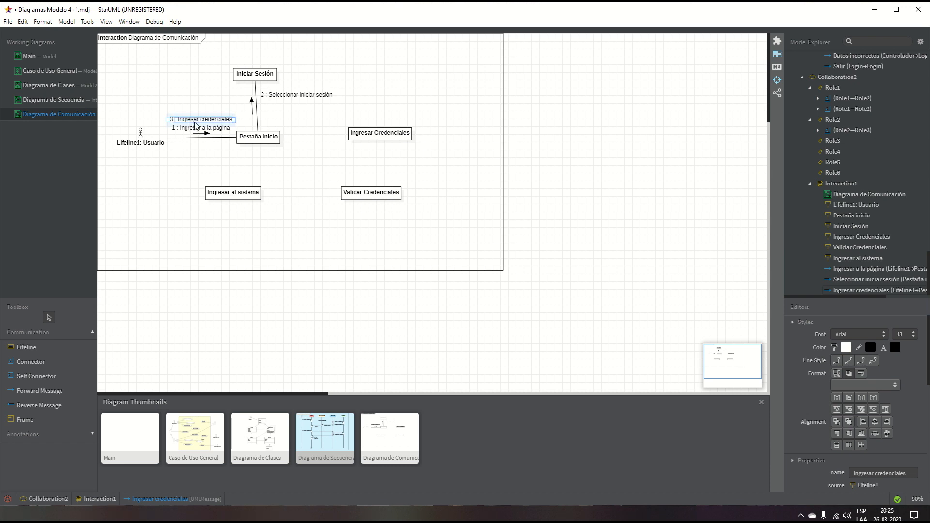
click(280, 95)
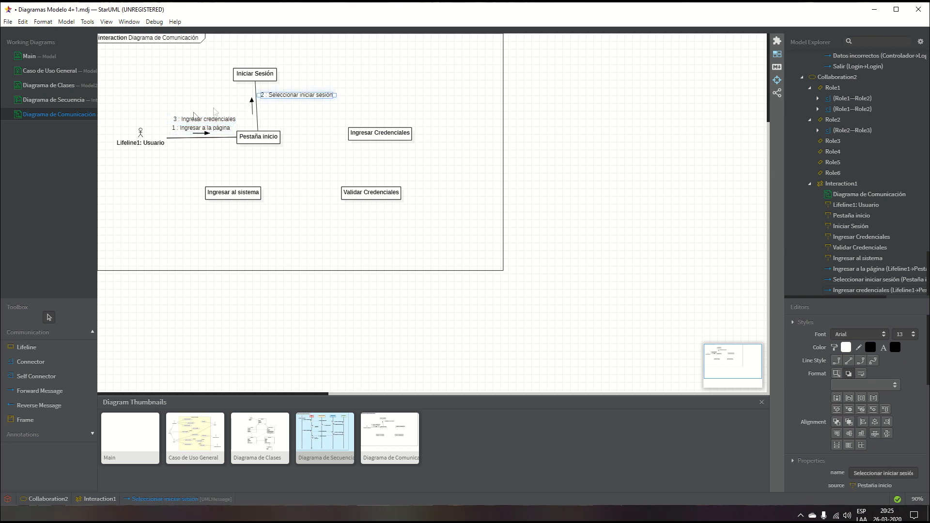
click(189, 120)
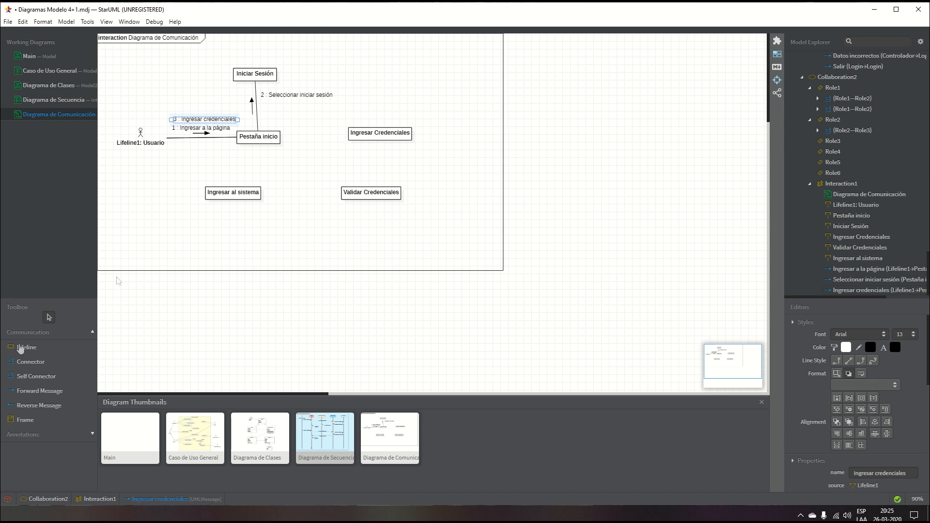
Step: Add a forward message named Ingreso a los campos de texto from Pestaña inicio to Ingresar Credenciales, and shift Ingresar Credenciales right to lengthen the connector
click(34, 389)
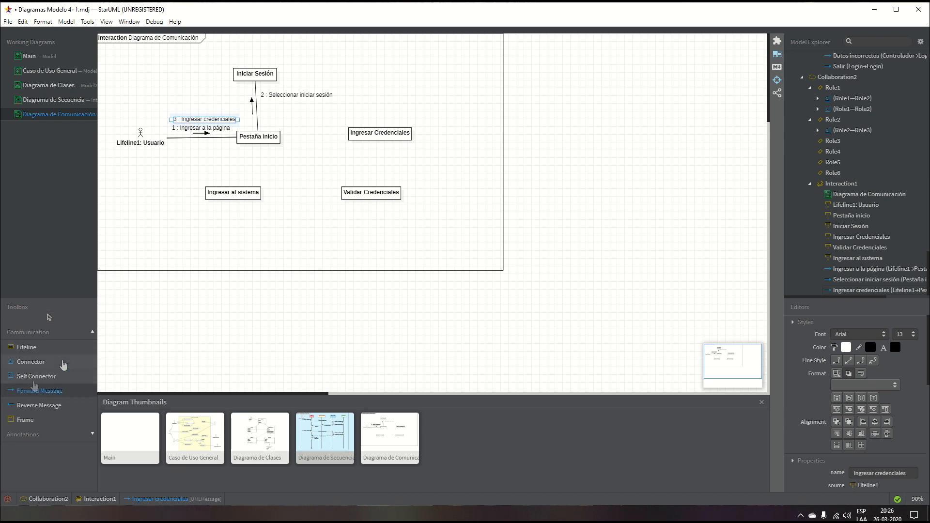
drag(262, 141, 380, 138)
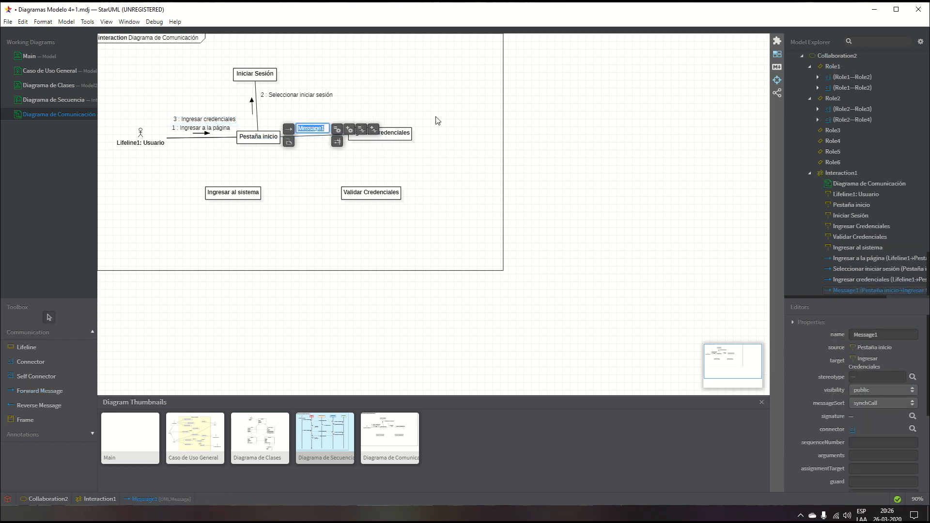
key(BackSpace)
text(Ingreso a los cam)
text(pos de texto)
click(338, 162)
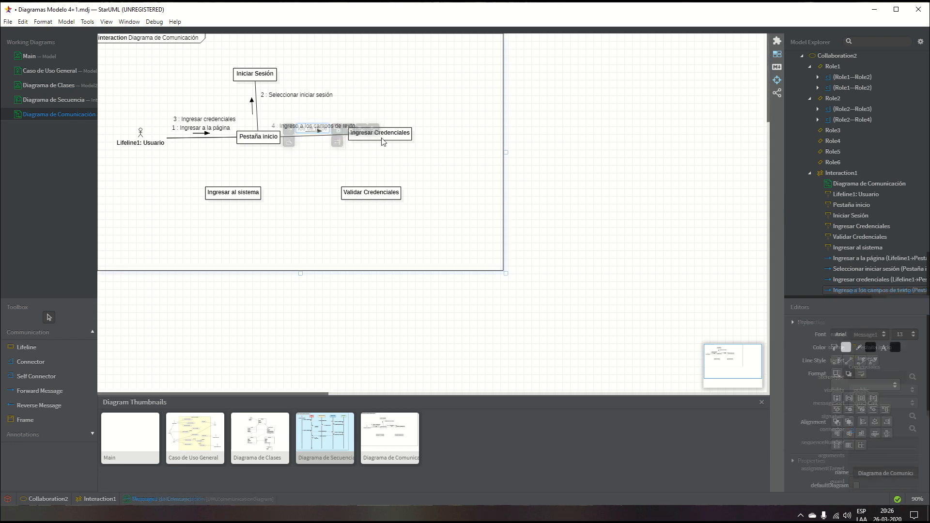
drag(384, 138, 404, 138)
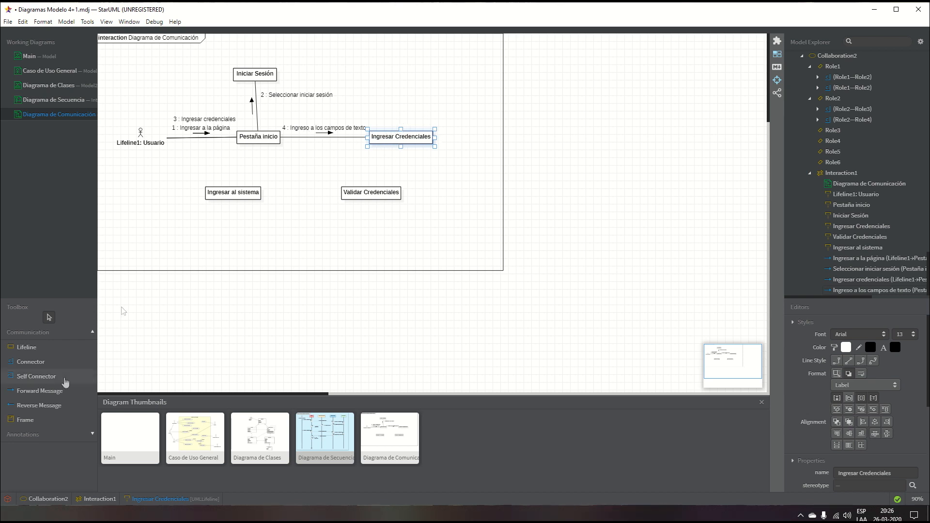
Step: Add a forward message named Presionar boton inciar sesión from the Usuario lifeline to Pestaña inicio
click(22, 396)
drag(141, 135, 252, 137)
text(Pre)
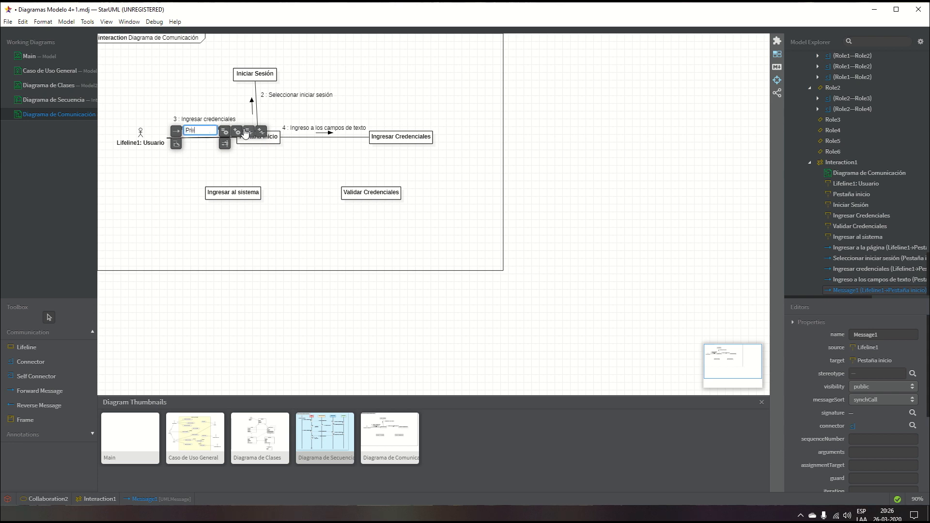
text(sionar bd)
key(BackSpace)
text(inc)
text(ial sesi)
text(ón)
click(162, 131)
Step: Stack the three labels above the Usuario connector, left-aligned, with Presionar boton inciar sesión at the top
mouse_move(164, 129)
mouse_down()
mouse_move(173, 116)
mouse_move(172, 128)
mouse_up()
click(167, 131)
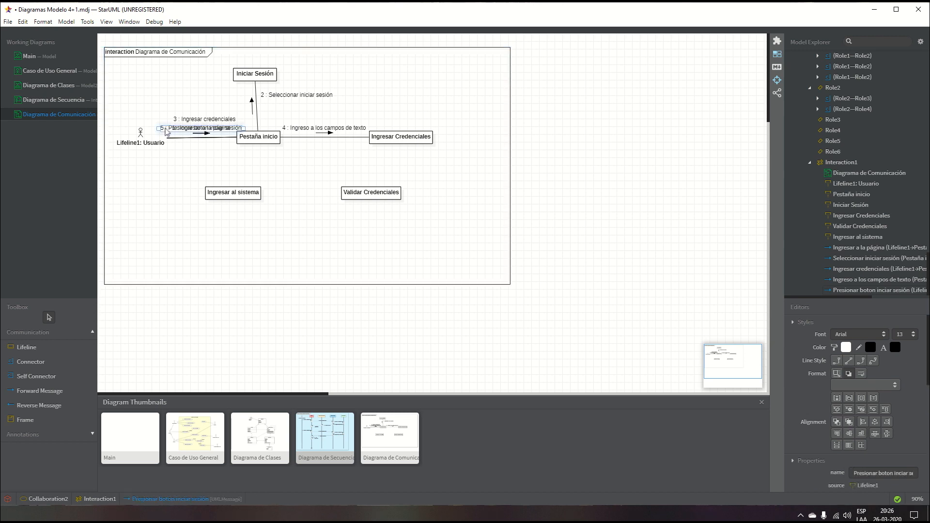
drag(166, 130, 167, 114)
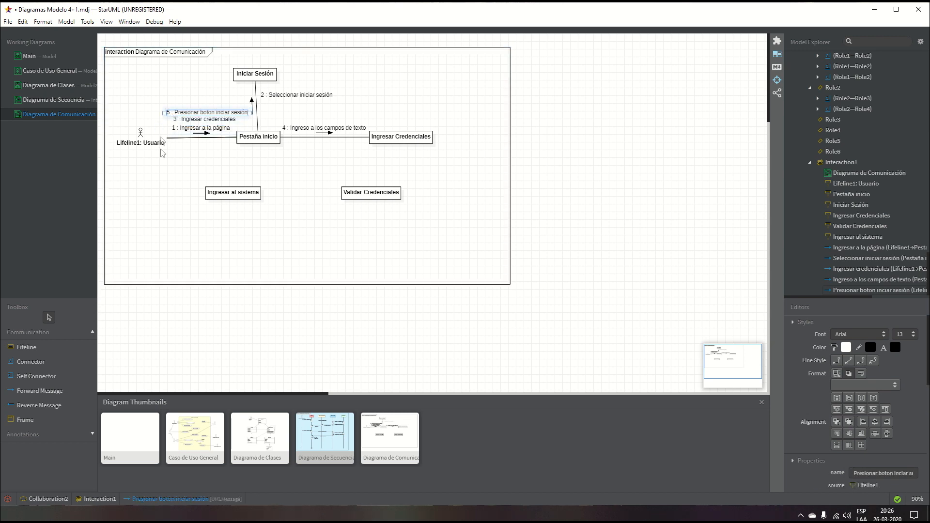
click(177, 121)
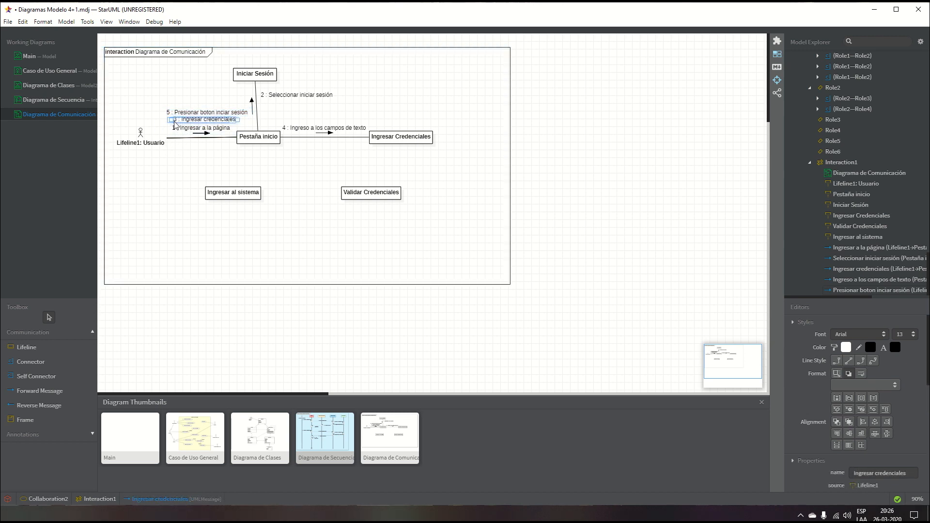
click(176, 129)
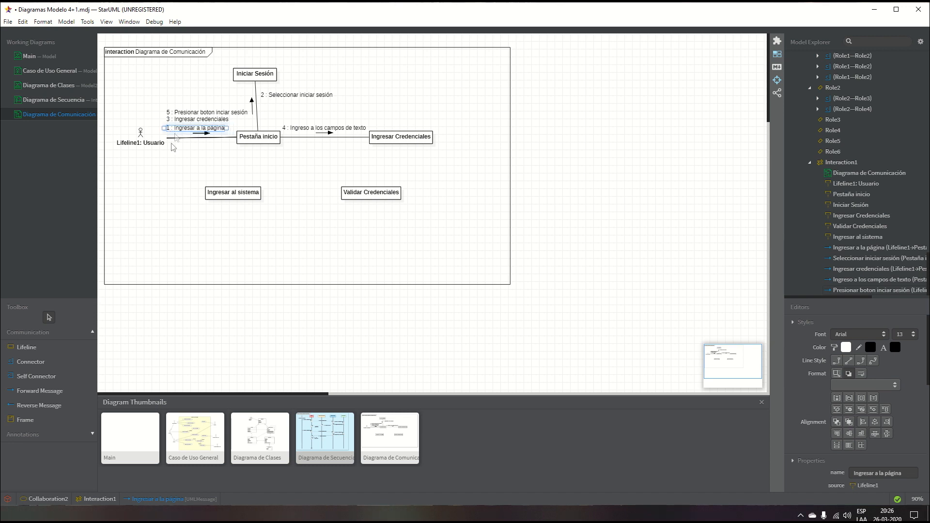
click(174, 166)
click(188, 114)
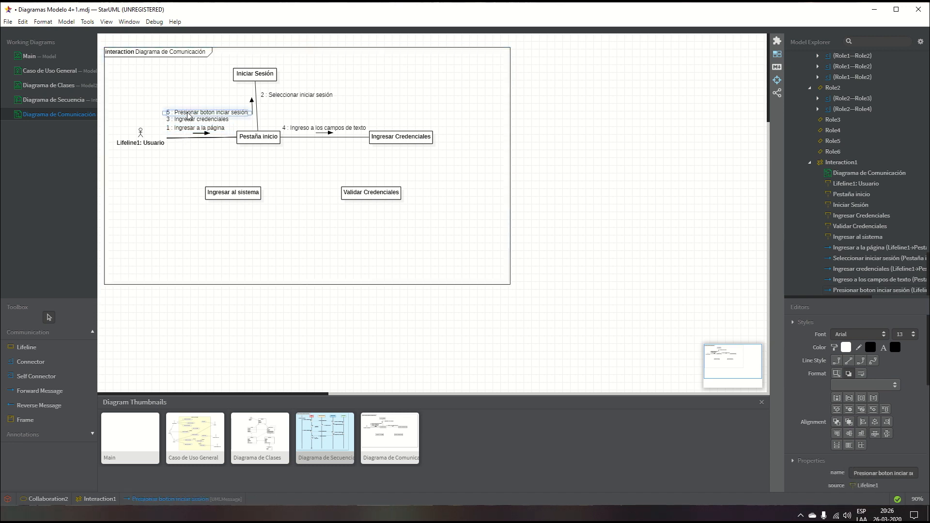
drag(188, 115, 187, 117)
Step: Add a forward message named Validar Credenciales from Pestaña inicio to the Validar Credenciales lifeline and place its label above and to the right of the connector
click(38, 390)
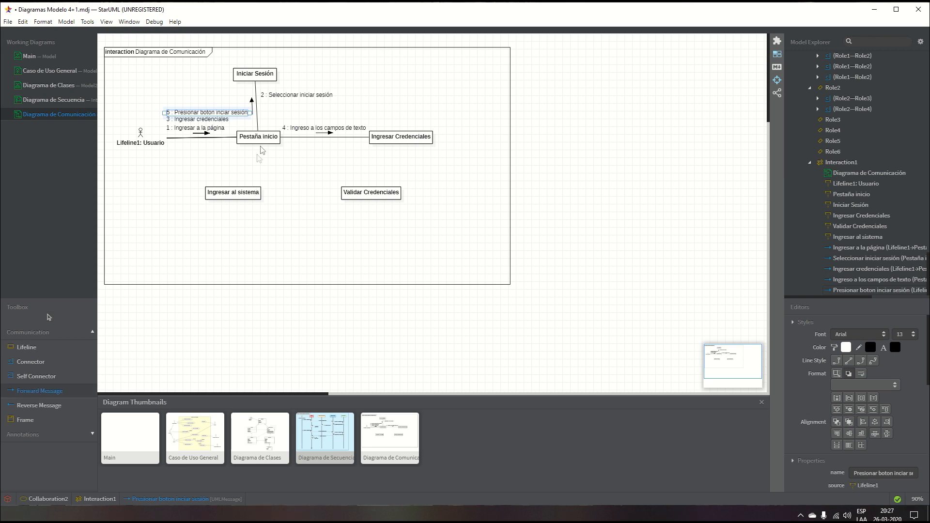
mouse_move(265, 140)
mouse_down()
mouse_move(365, 195)
mouse_move(355, 191)
mouse_up()
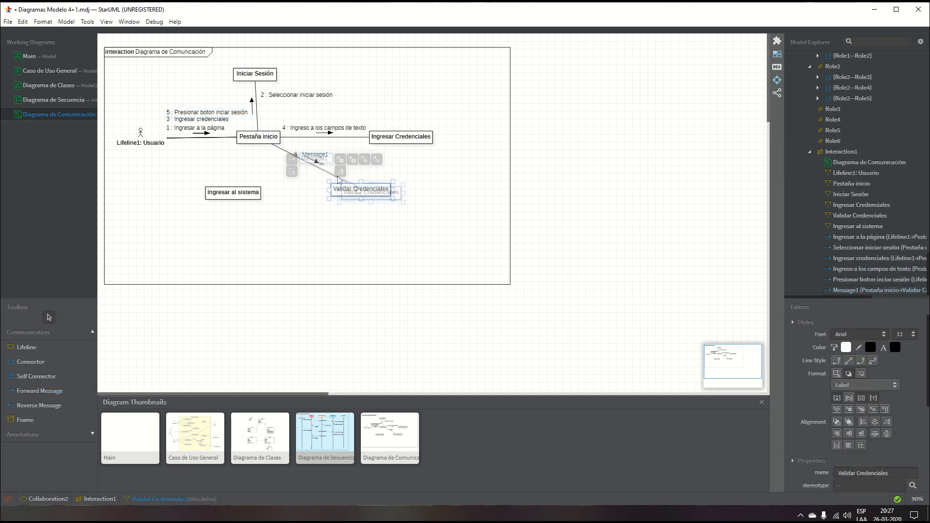
double_click(319, 156)
text(Validar Cre)
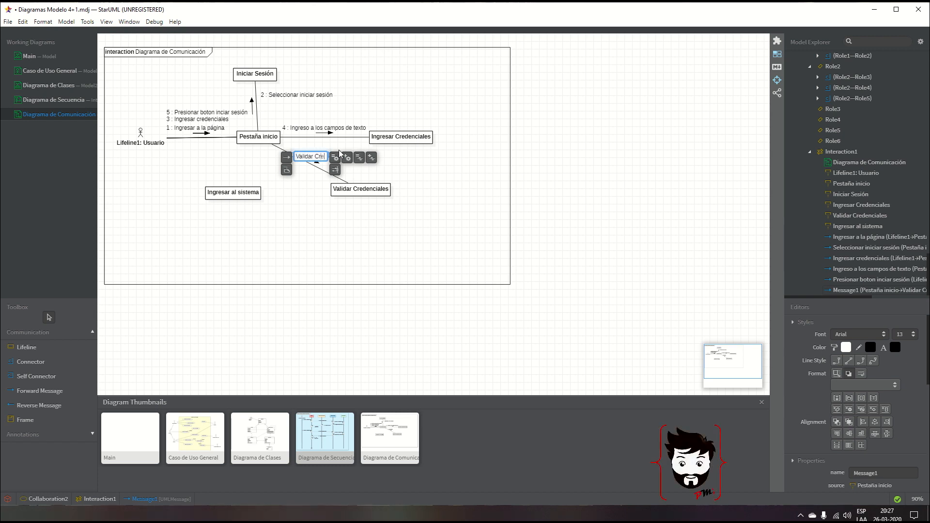
text(den)
click(321, 288)
drag(332, 154, 359, 153)
click(276, 263)
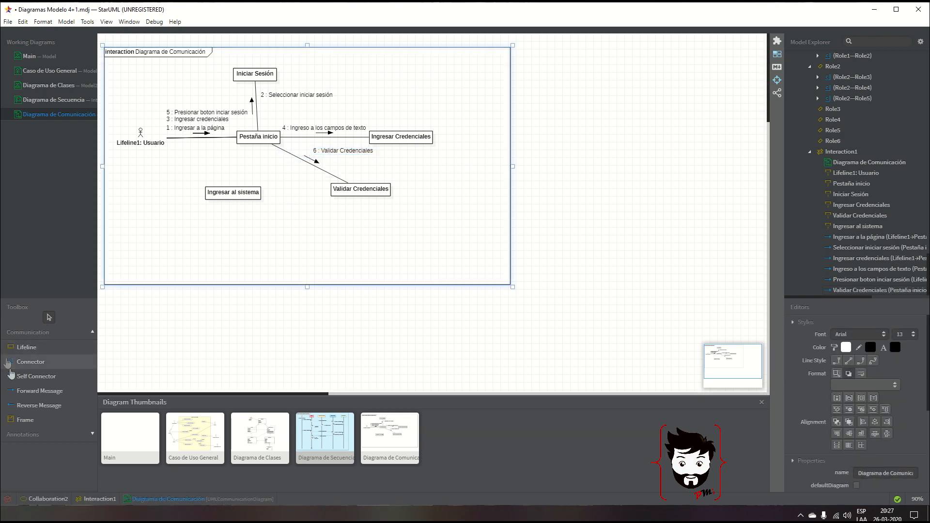
Step: Try a reverse message between Validar Credenciales and Pestaña inicio, drawn once from each end, and undo both attempts
click(35, 409)
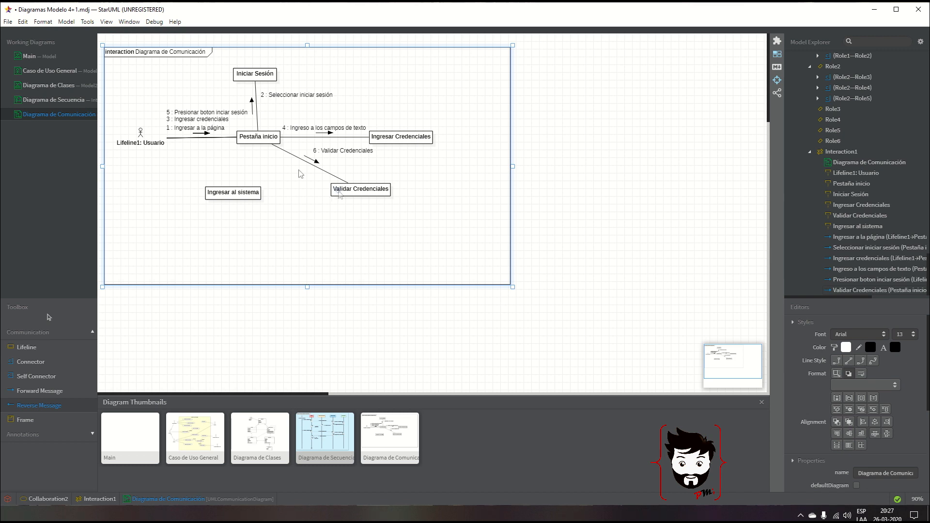
drag(338, 190, 255, 148)
click(297, 207)
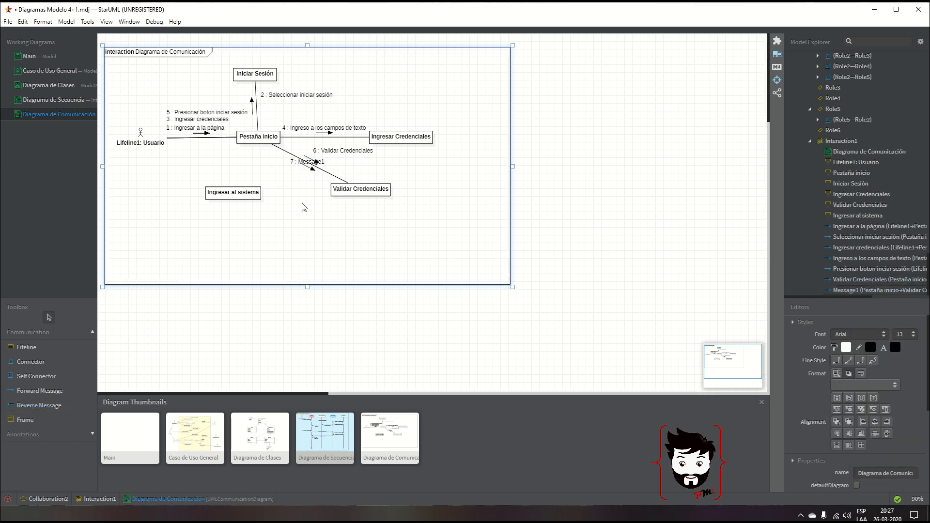
key(ctrl+z)
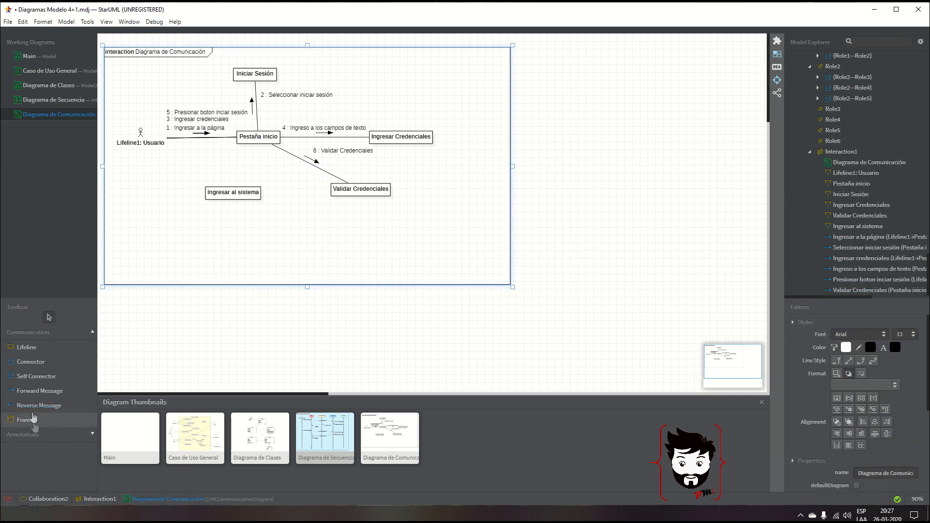
click(38, 406)
drag(248, 140, 357, 190)
click(313, 194)
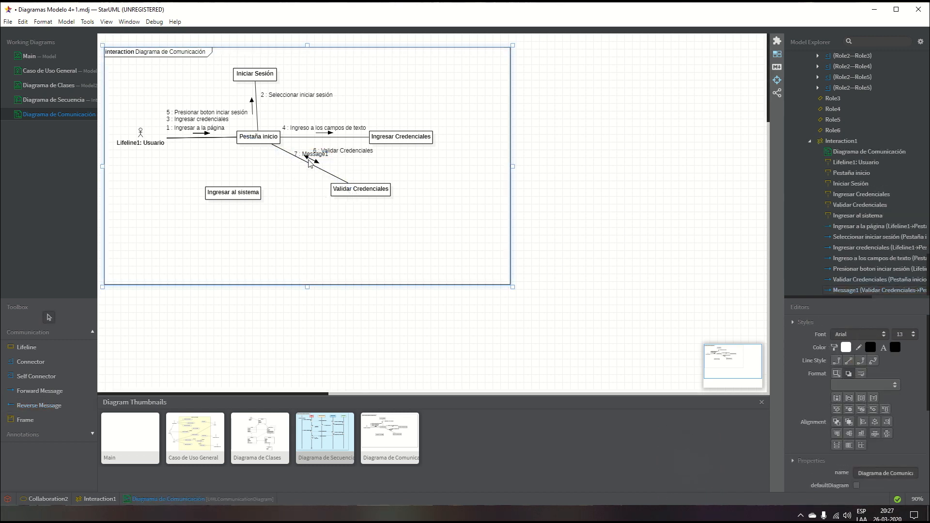
key(ctrl+z)
Step: Add a forward message named Notifica resultado from Validar Credenciales to Pestaña inicio and place its label below and to the left of the connector
click(39, 391)
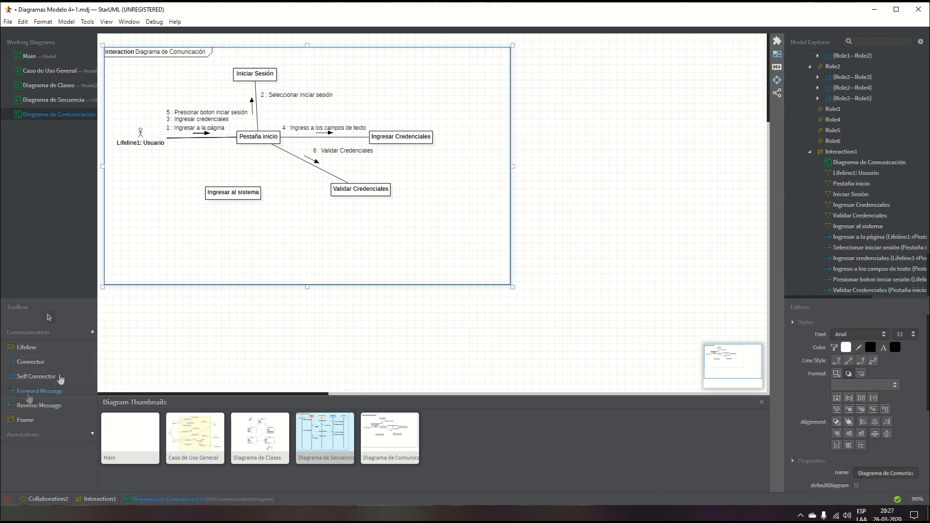
drag(340, 190, 245, 145)
click(293, 192)
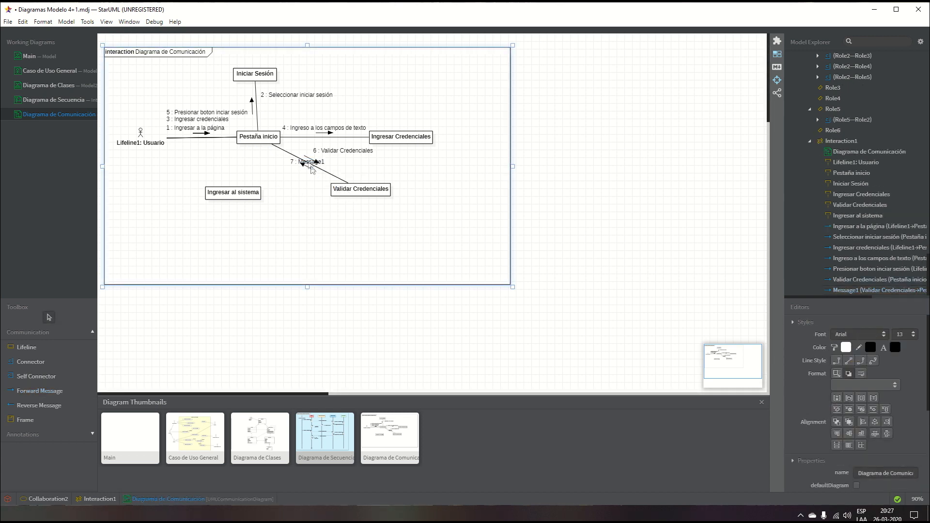
drag(310, 166, 294, 181)
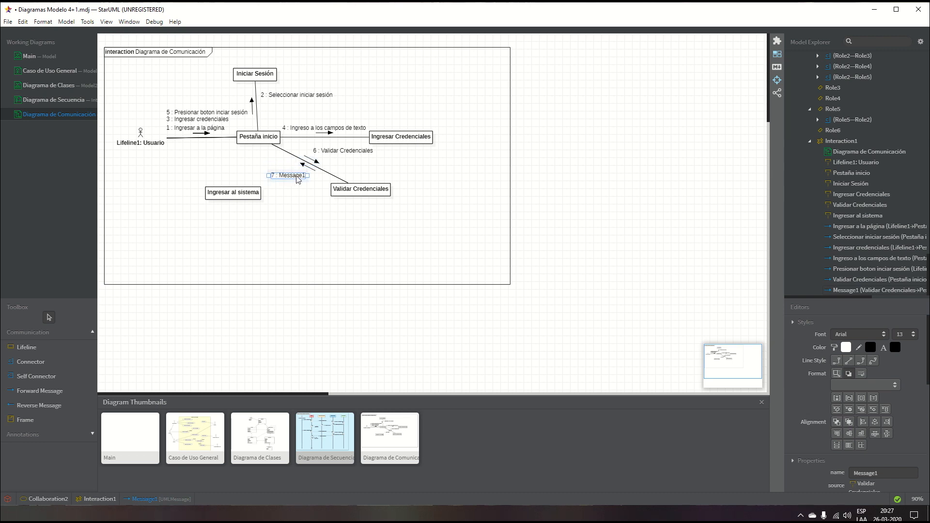
double_click(297, 177)
text(No)
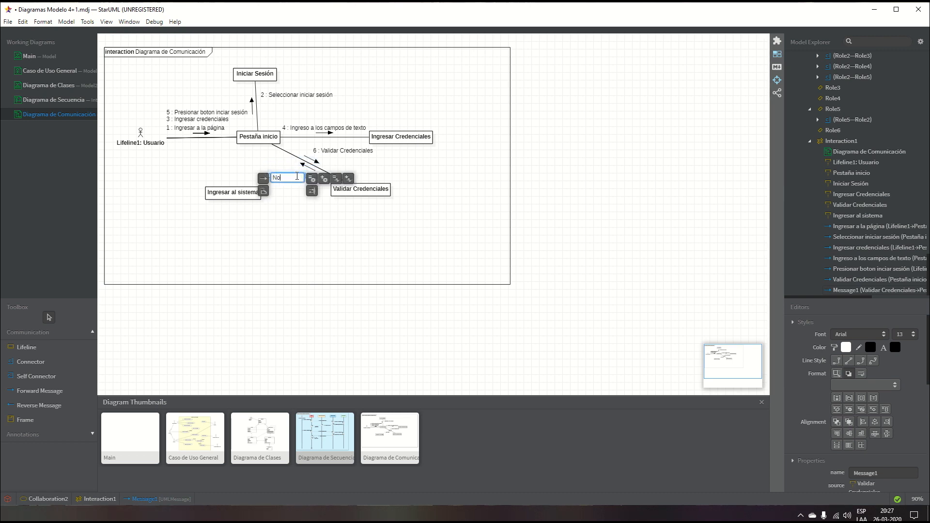
text(tifica resultand)
click(298, 193)
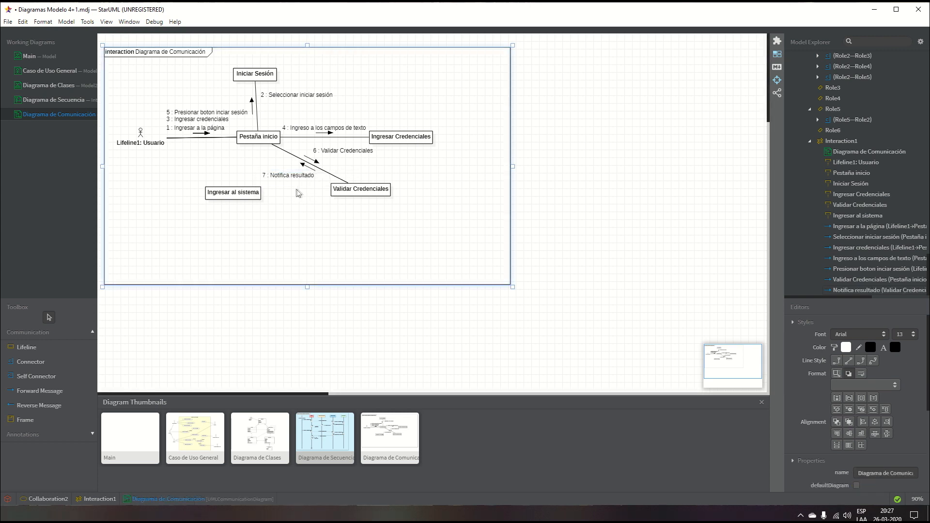
click(300, 178)
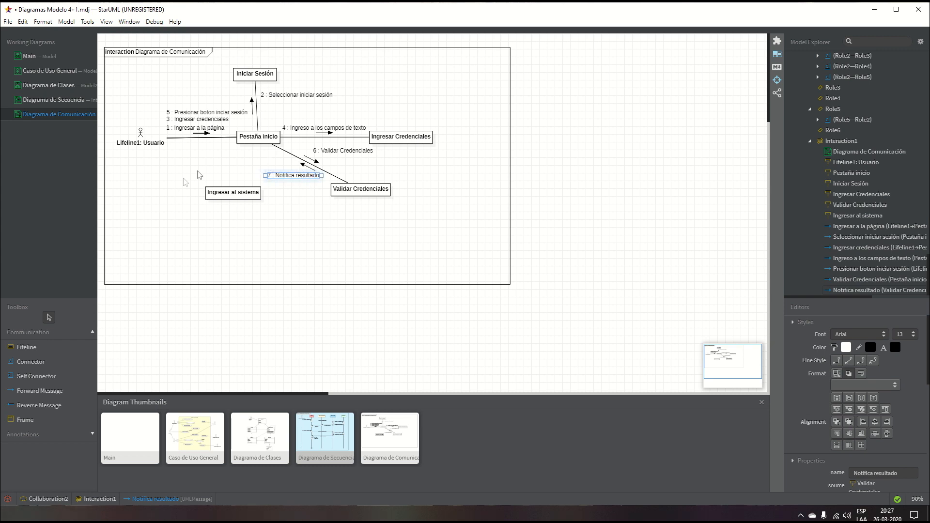
Step: Move Ingresar al sistema slightly up and left, and add a forward message named Entrar al sistema to it from Pestaña inicio
click(216, 194)
drag(216, 194, 192, 186)
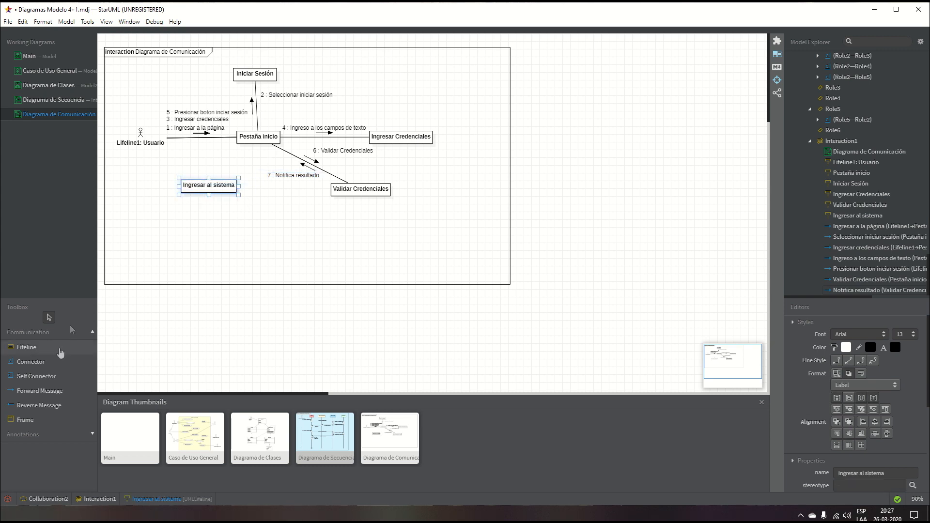
click(32, 396)
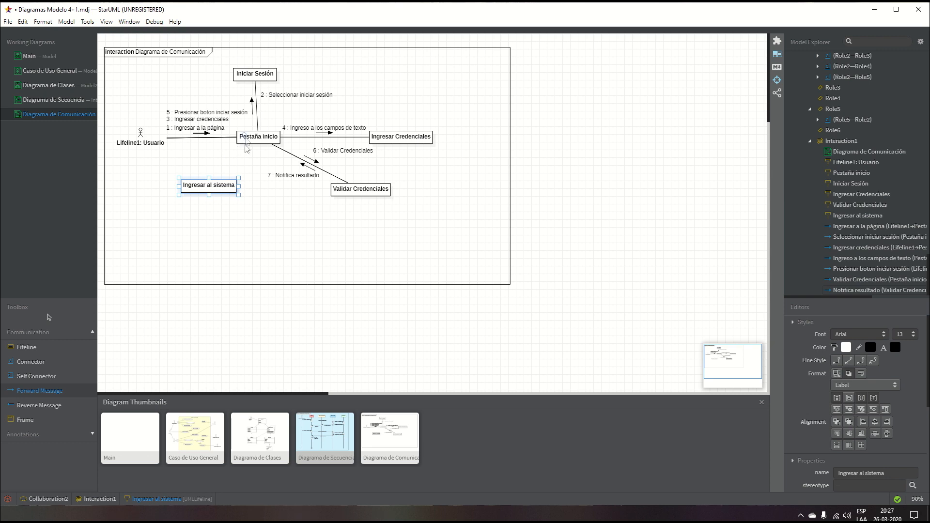
mouse_move(246, 147)
mouse_down()
mouse_move(204, 182)
mouse_move(215, 174)
mouse_move(213, 183)
mouse_up()
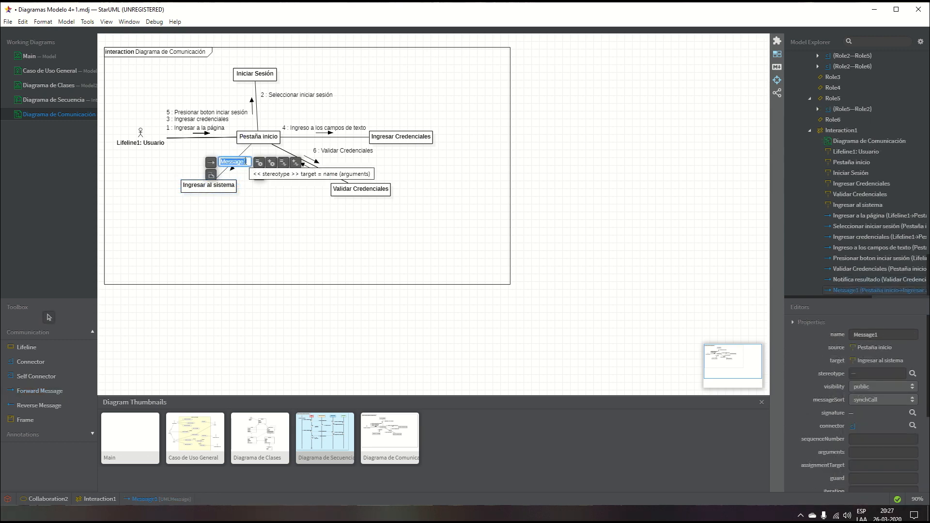
text(Entrar al s)
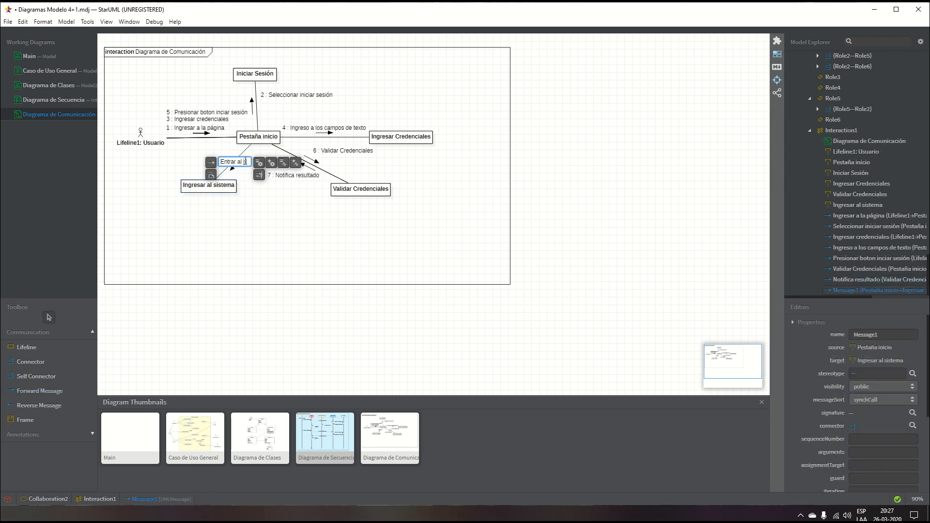
text(istema)
key(Return)
click(240, 194)
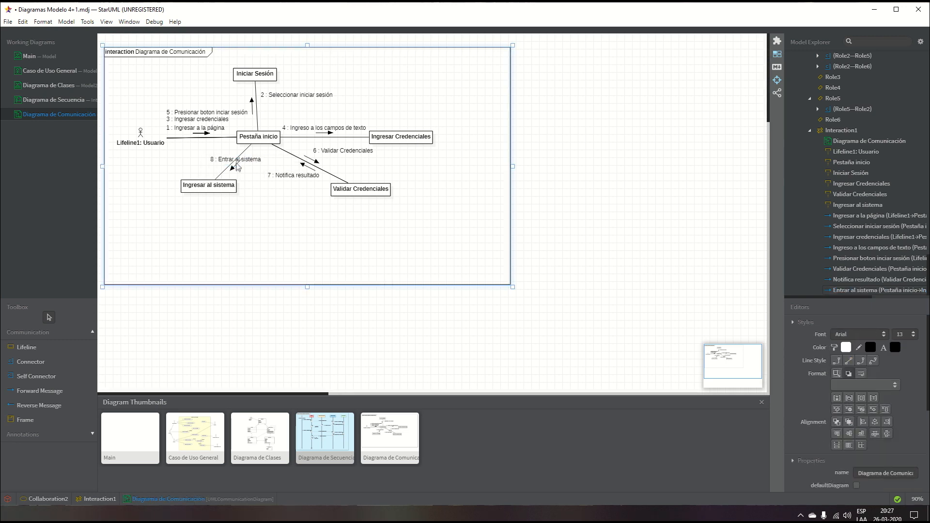
Step: Place the Entrar al sistema label left of its connector, and shift Ingresar al sistema and Validar Credenciales slightly down and left
drag(251, 161, 199, 188)
click(221, 203)
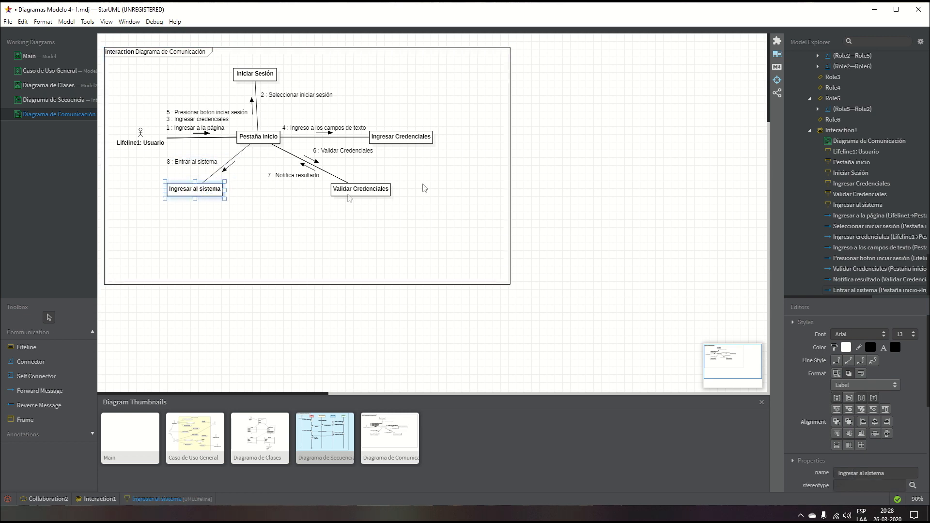
shift+click(367, 190)
click(367, 190)
drag(367, 191, 352, 194)
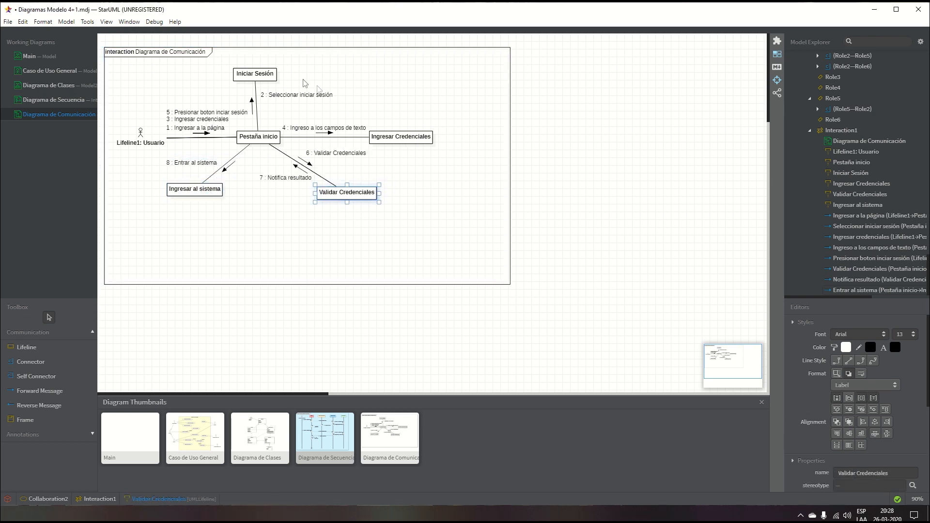
Step: Shrink the interaction frame's width and height to fit closely around the lifelines and messages
click(510, 120)
drag(512, 166, 458, 166)
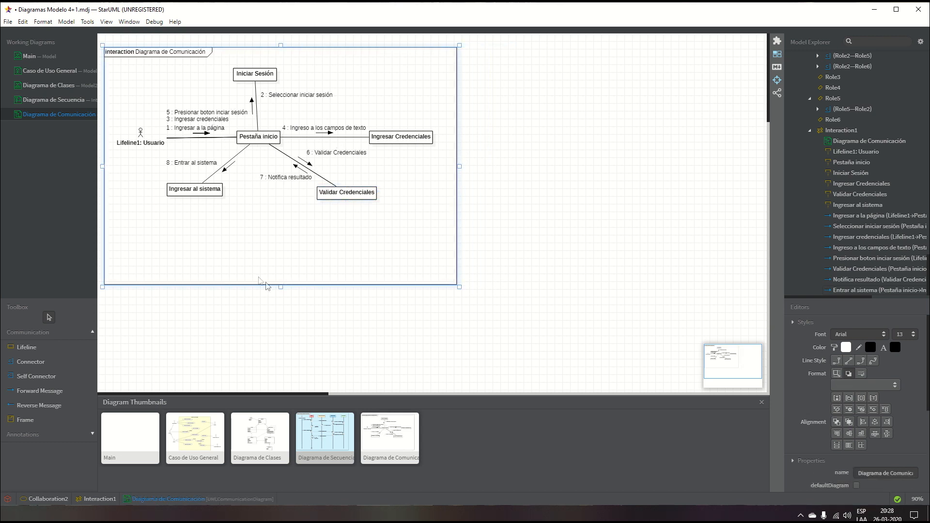
drag(281, 287, 288, 225)
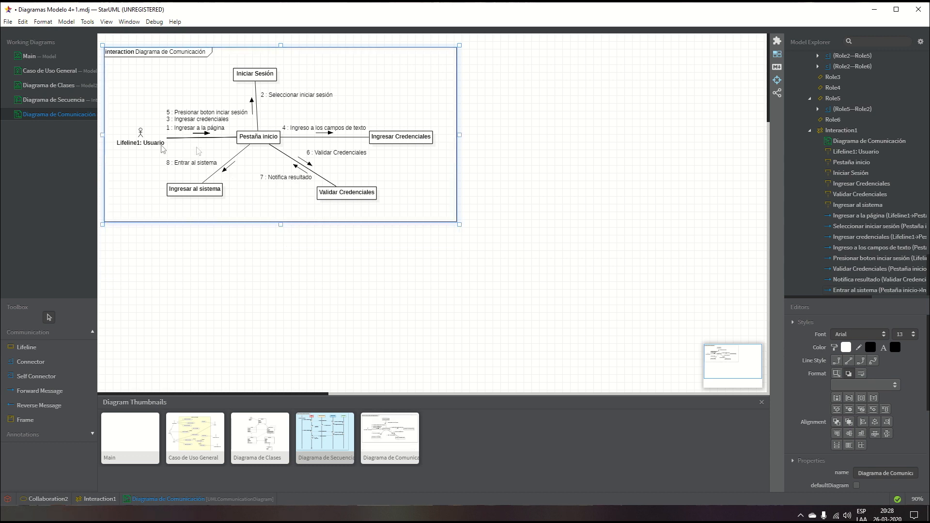
click(142, 144)
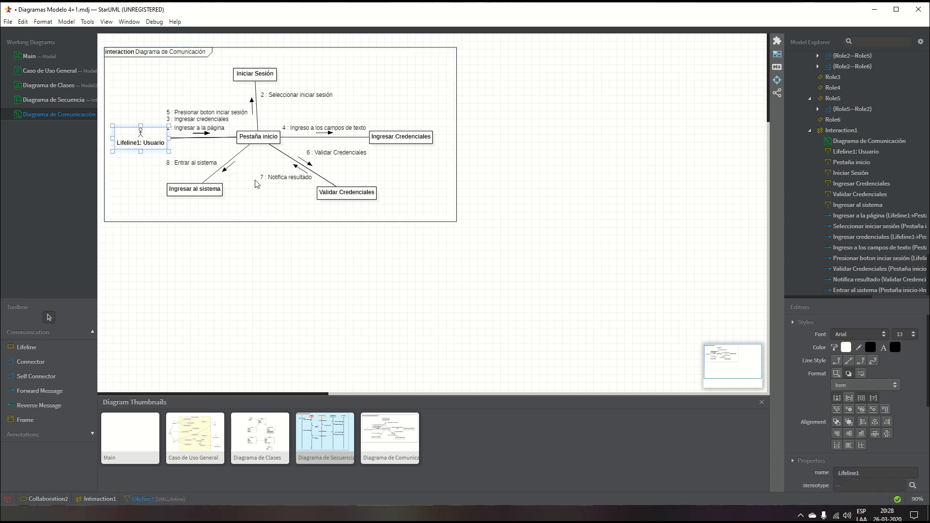
click(140, 160)
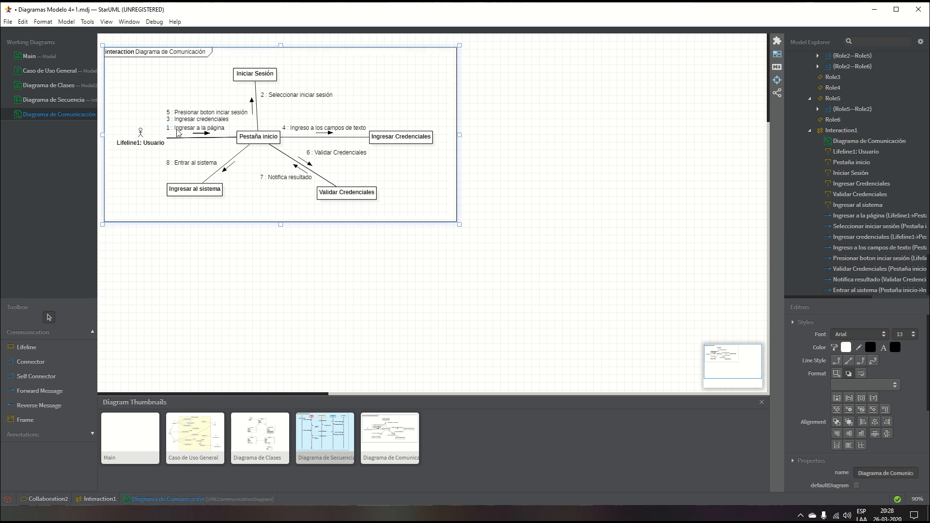
Step: Review the login messages and credential lifelines in the communication diagram, and narrow the interaction frame slightly by moving its right edge inward
click(177, 129)
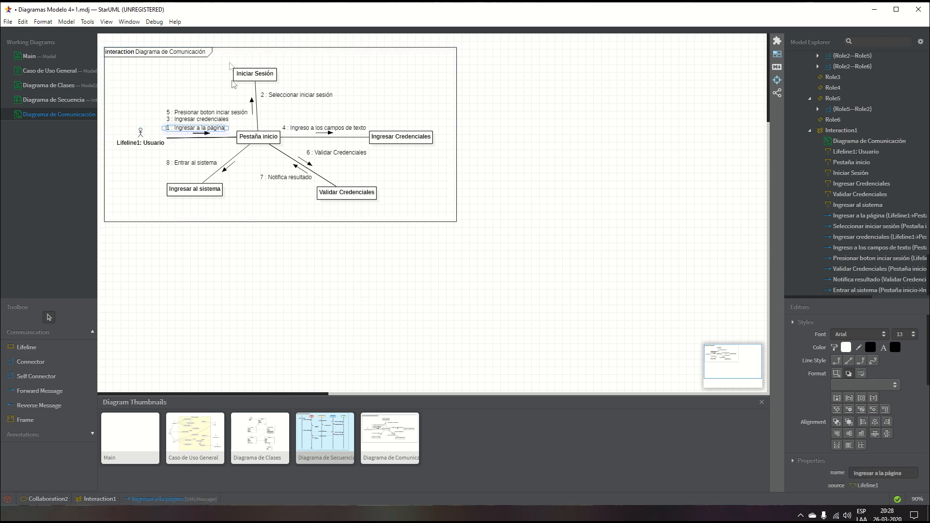
click(180, 119)
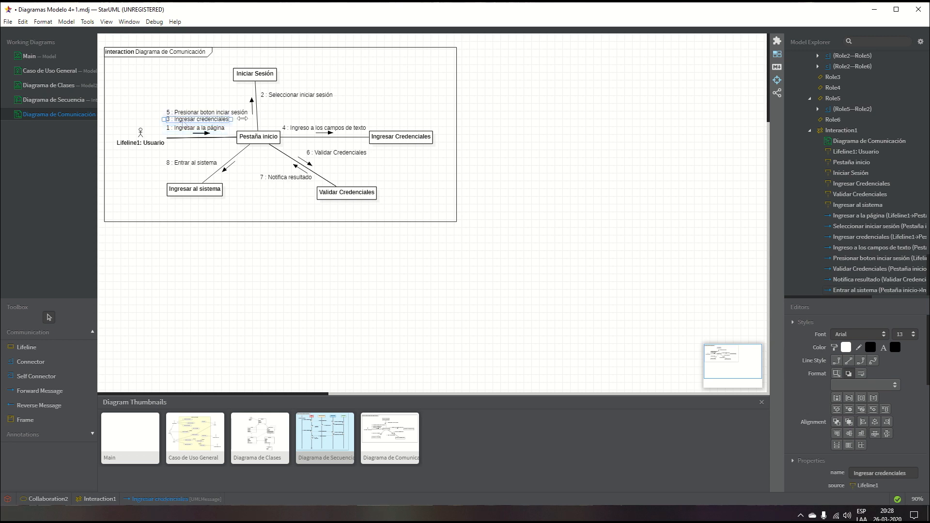
click(386, 137)
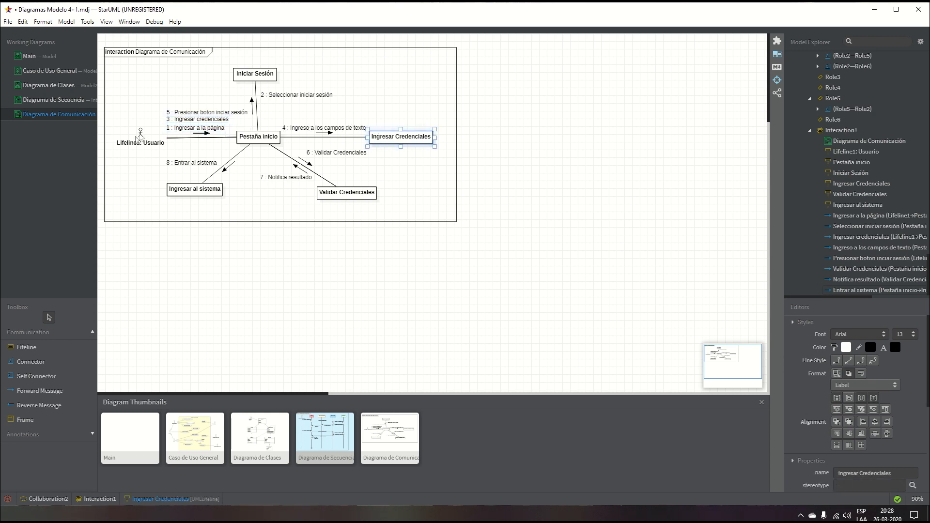
click(183, 115)
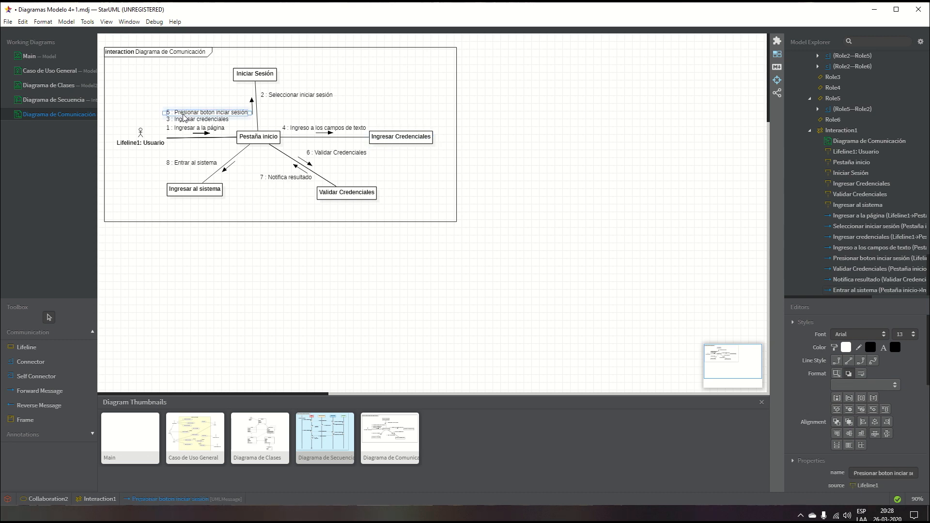
click(353, 190)
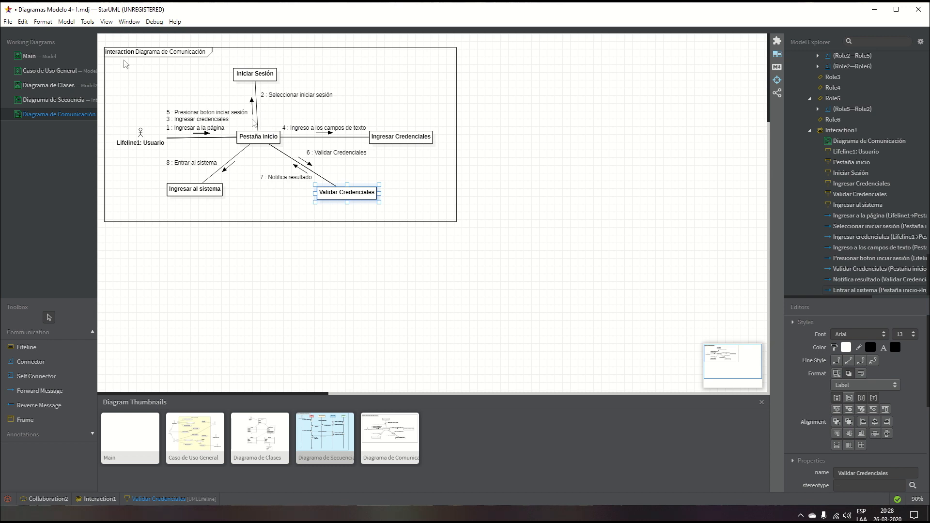
click(456, 103)
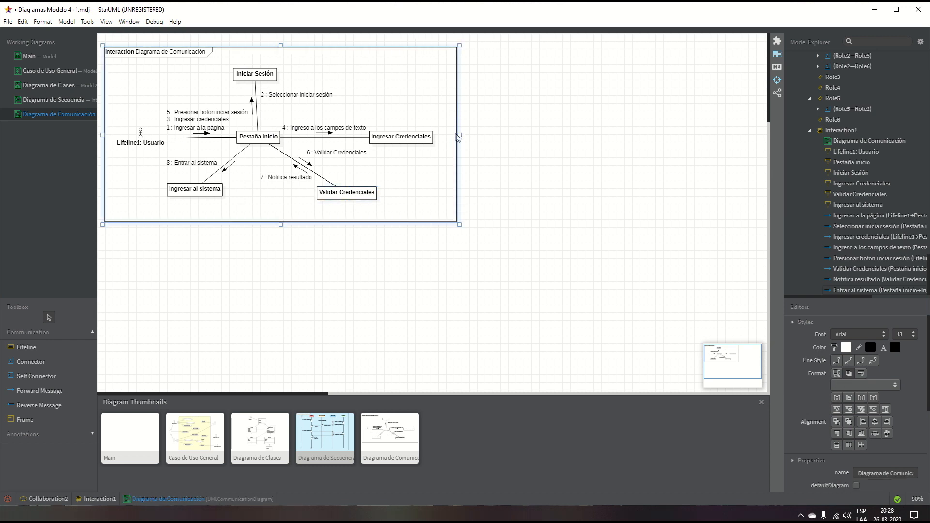
drag(459, 135, 448, 135)
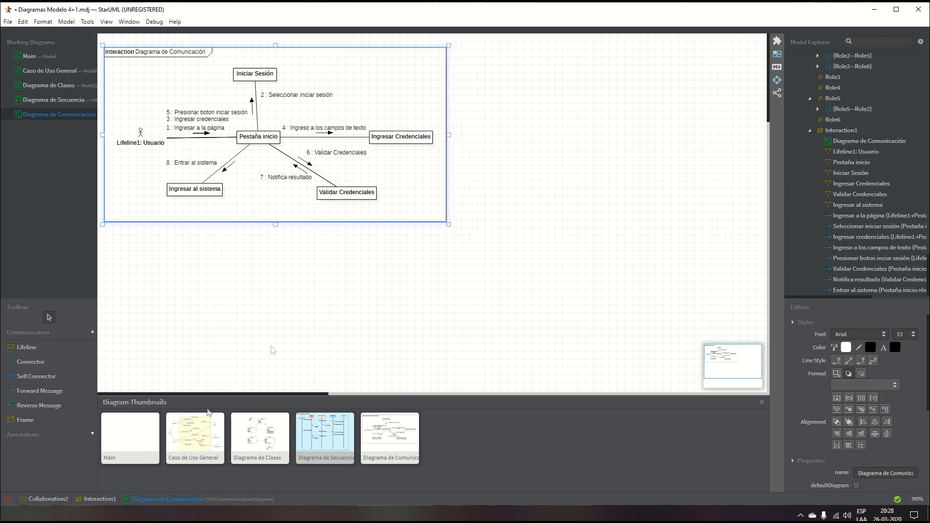
Step: Look over the Buscar Producto use case in Caso de Uso General, the Diagrama de Secuencia and the Diagrama de Comunicación in turn
click(189, 433)
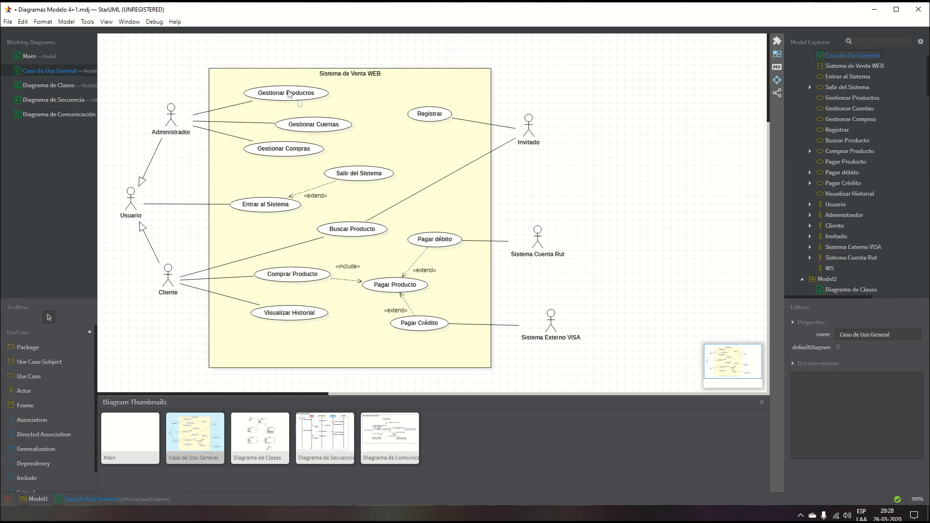
click(353, 233)
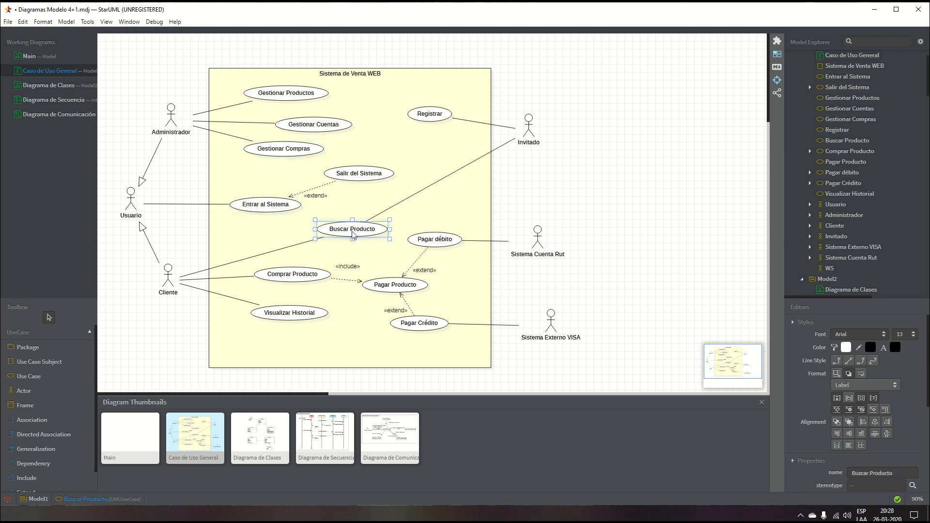
click(317, 429)
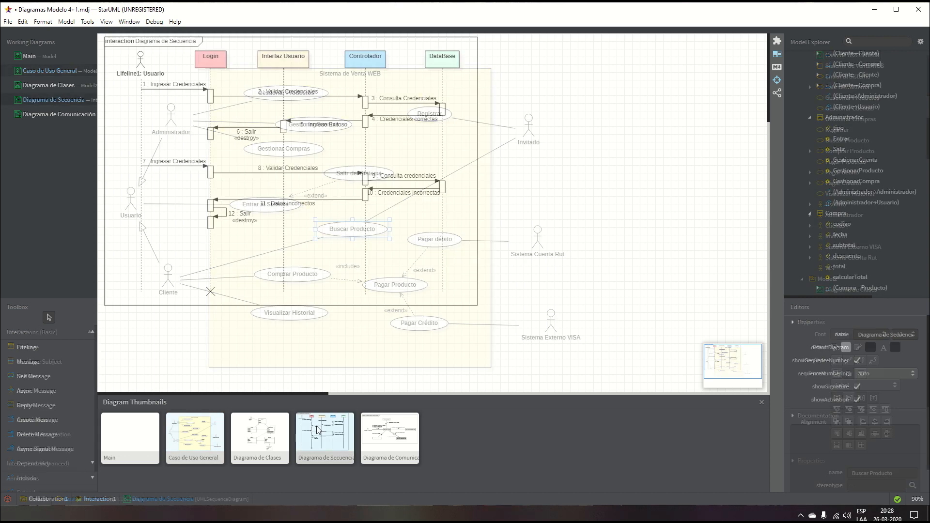
click(376, 426)
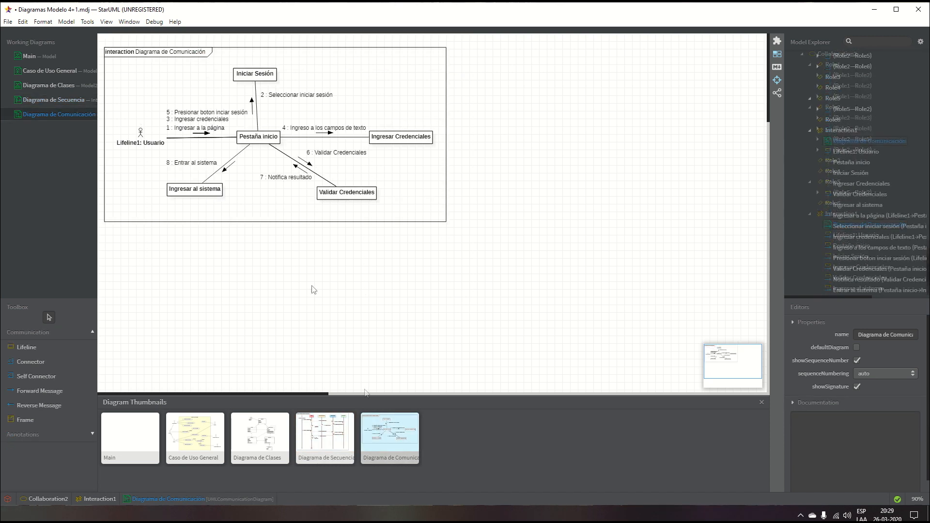
Step: Examine the Gestionar, Comprar Producto, Visualizar Historial, Entrar al Sistema and Salir del Sistema use cases in Caso de Uso General
click(56, 70)
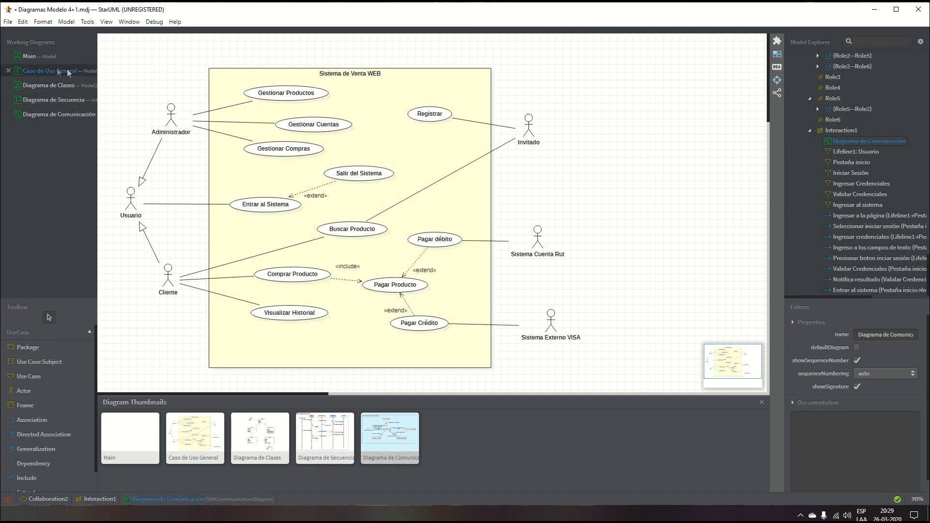
click(352, 175)
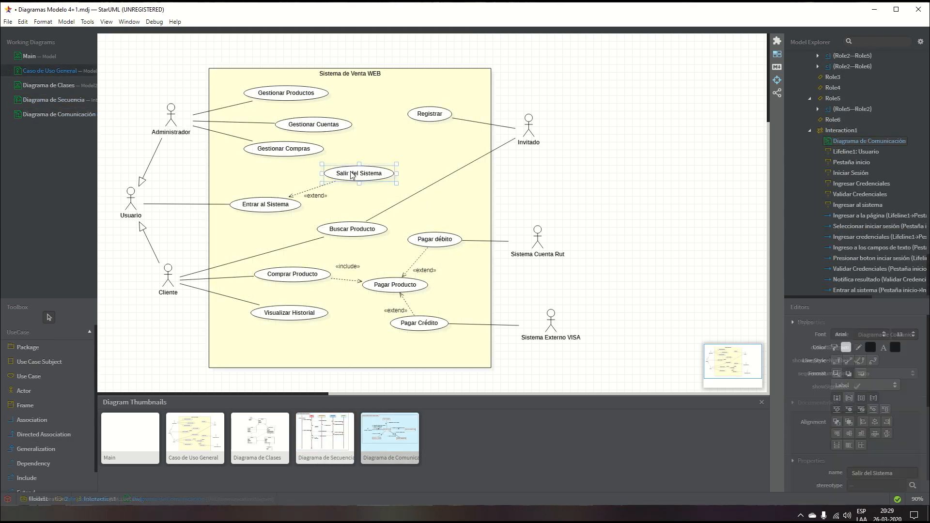
click(273, 150)
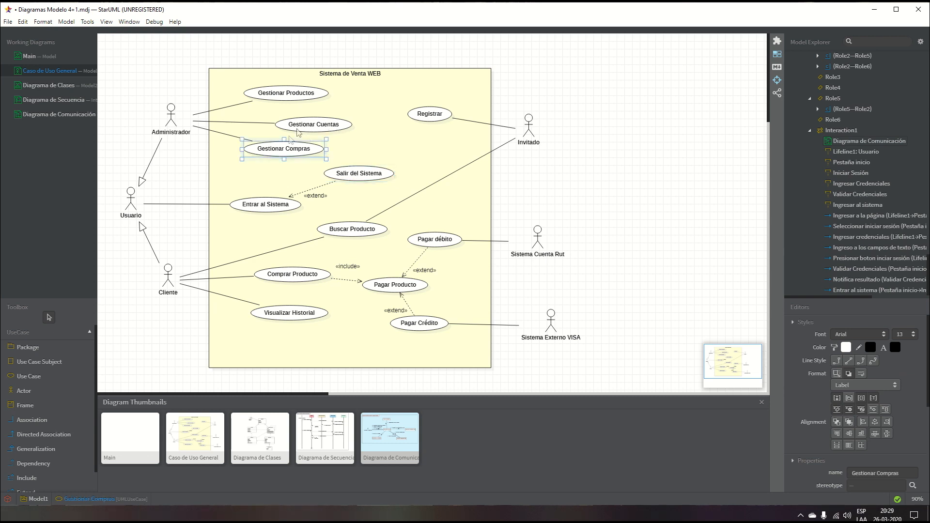
click(304, 126)
click(292, 96)
click(291, 281)
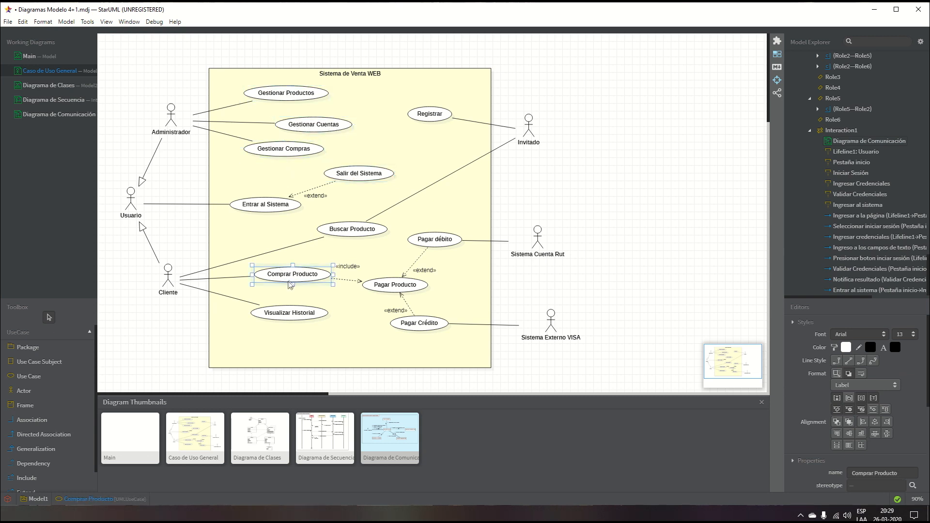
click(285, 315)
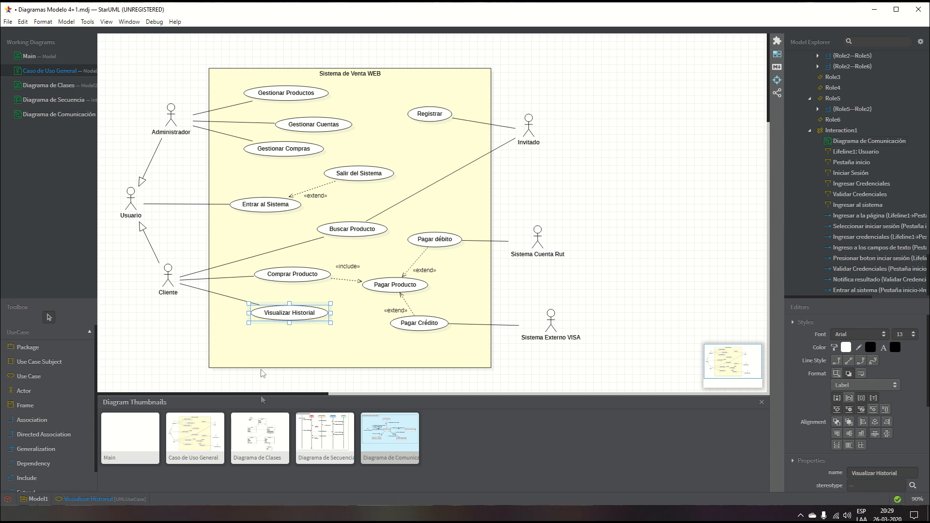
click(266, 208)
click(367, 174)
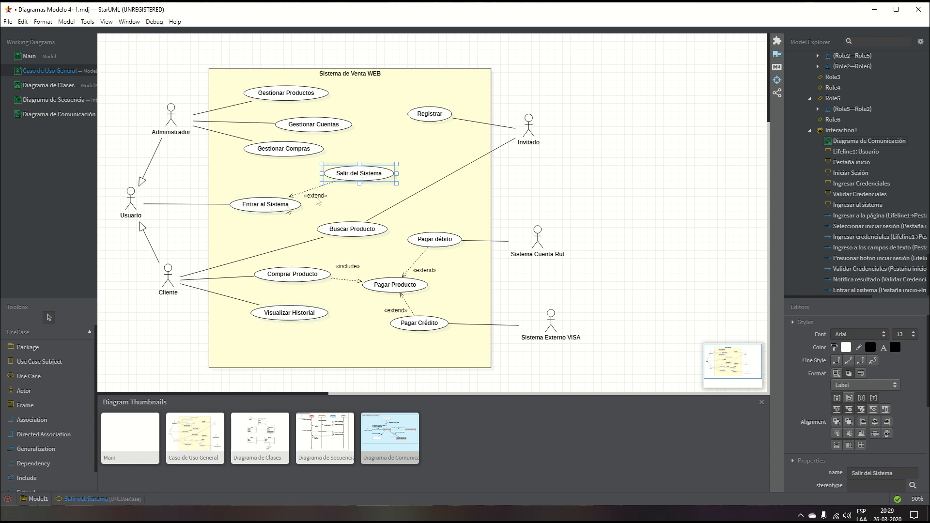
click(269, 209)
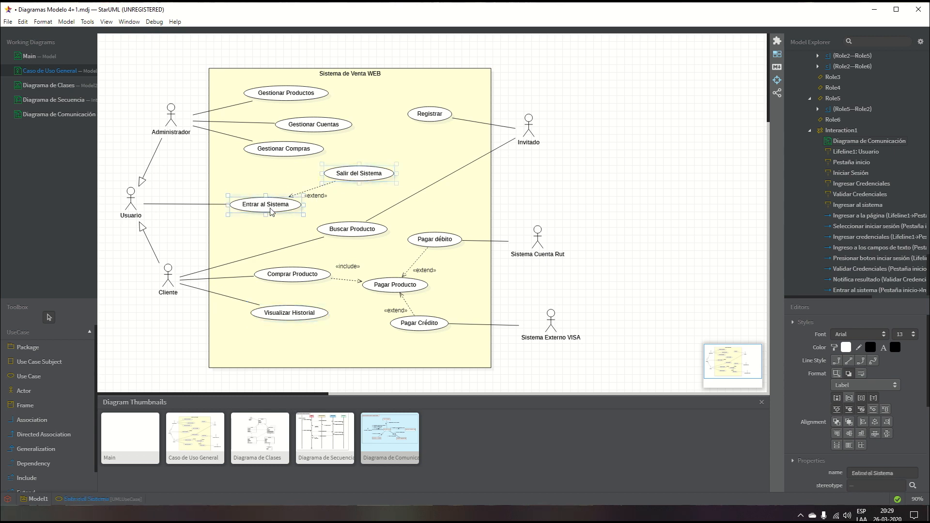
Step: In the Diagrama de Secuencia, shift the label of message 6, Salir, slightly left and clear the selection
click(333, 435)
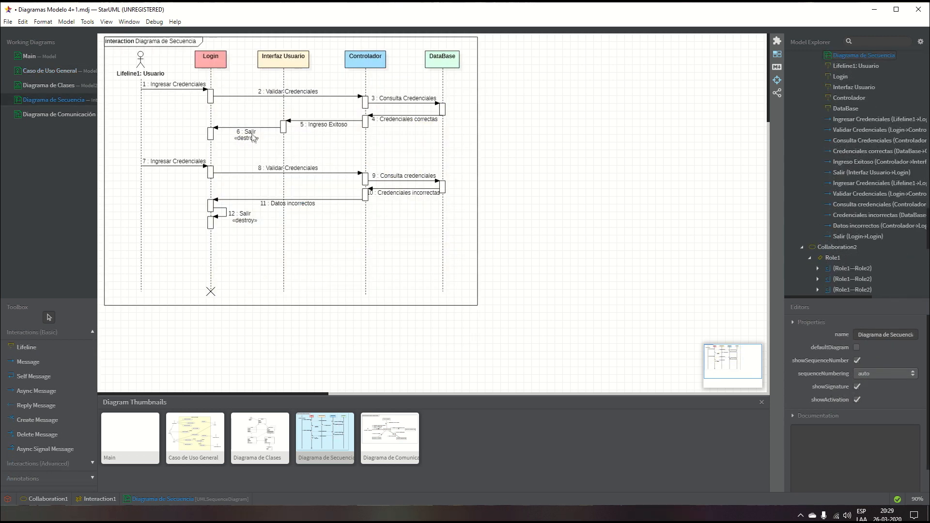
click(251, 136)
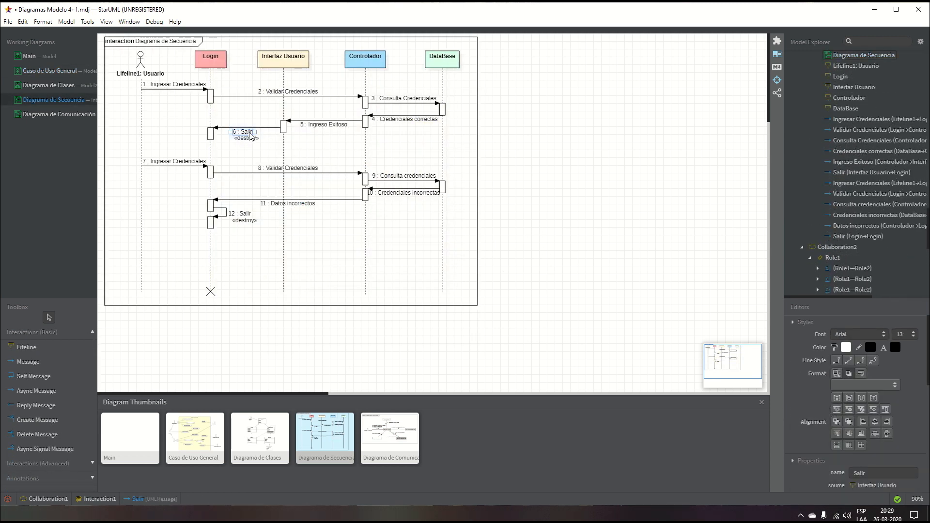
click(223, 115)
click(533, 95)
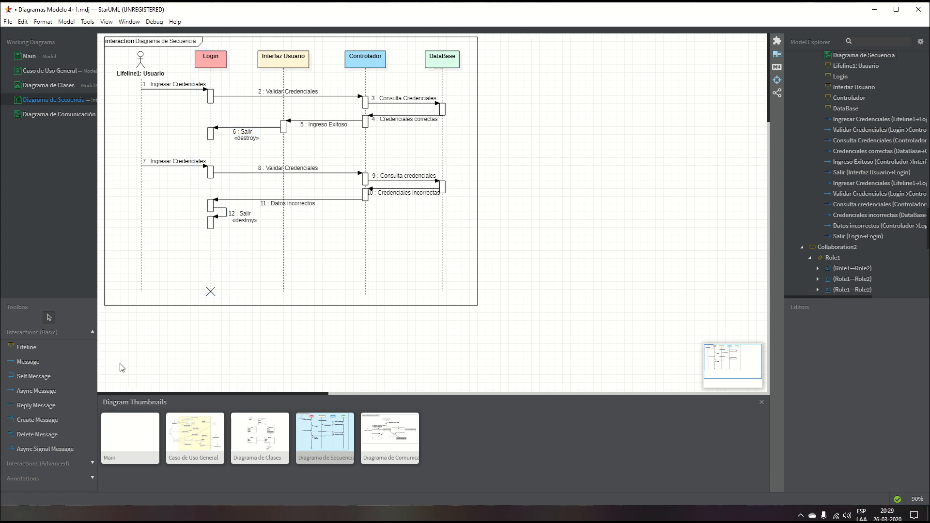
Step: Revisit Caso de Uso General and the Diagrama de Secuencia, and switch to the 4+1 views image Imagen1.png in Fotos
click(182, 439)
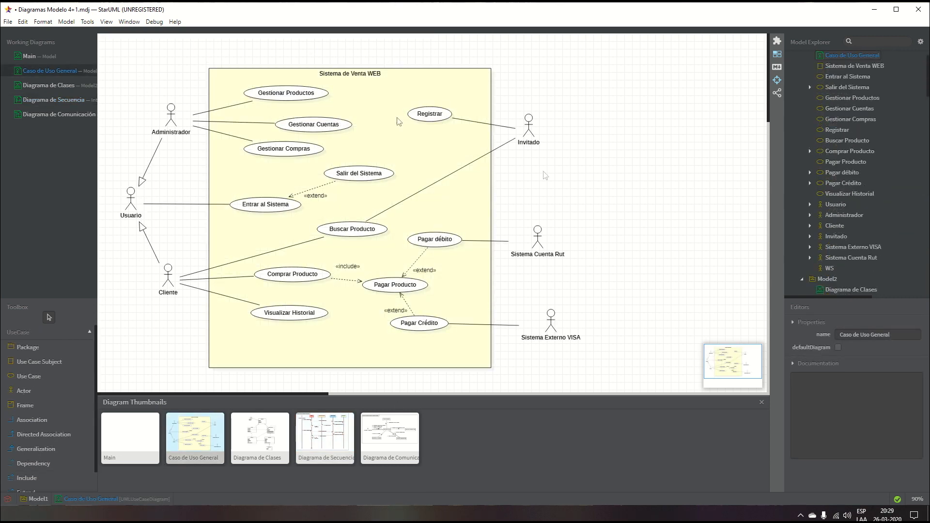
click(329, 424)
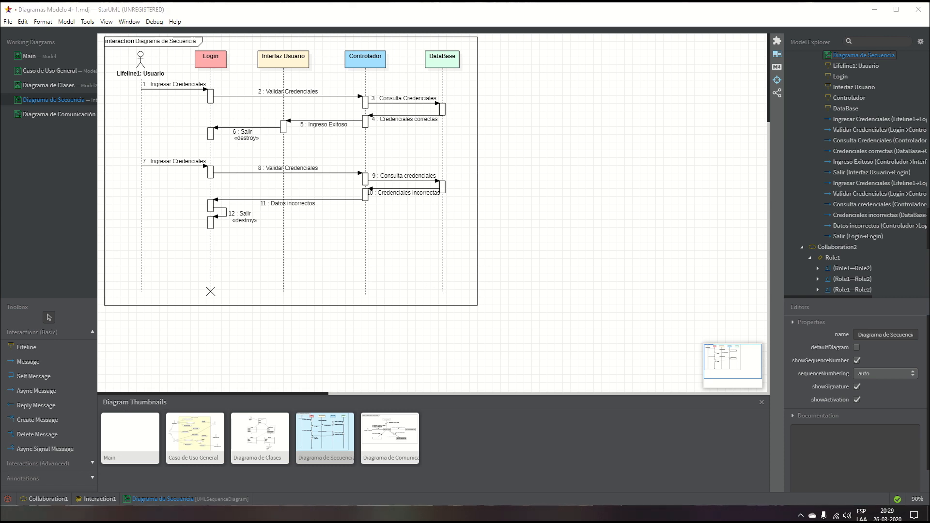
key(alt+Tab)
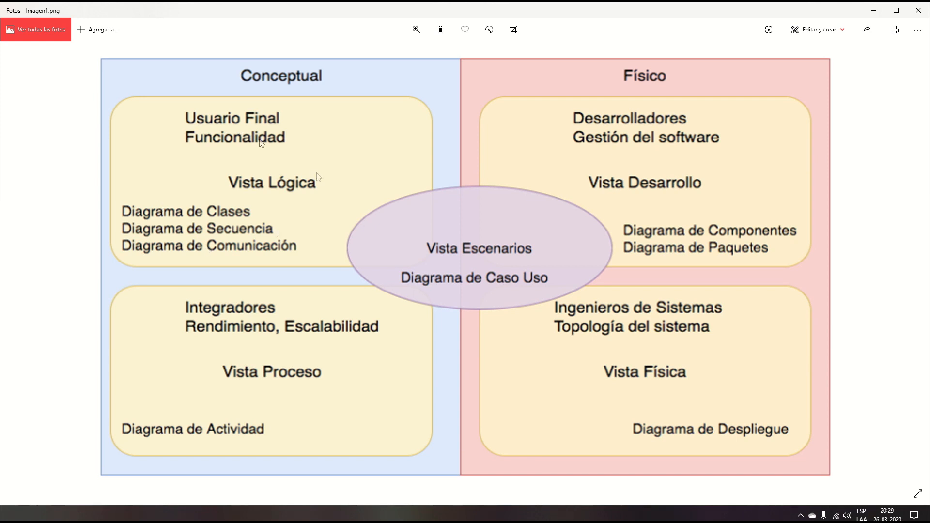